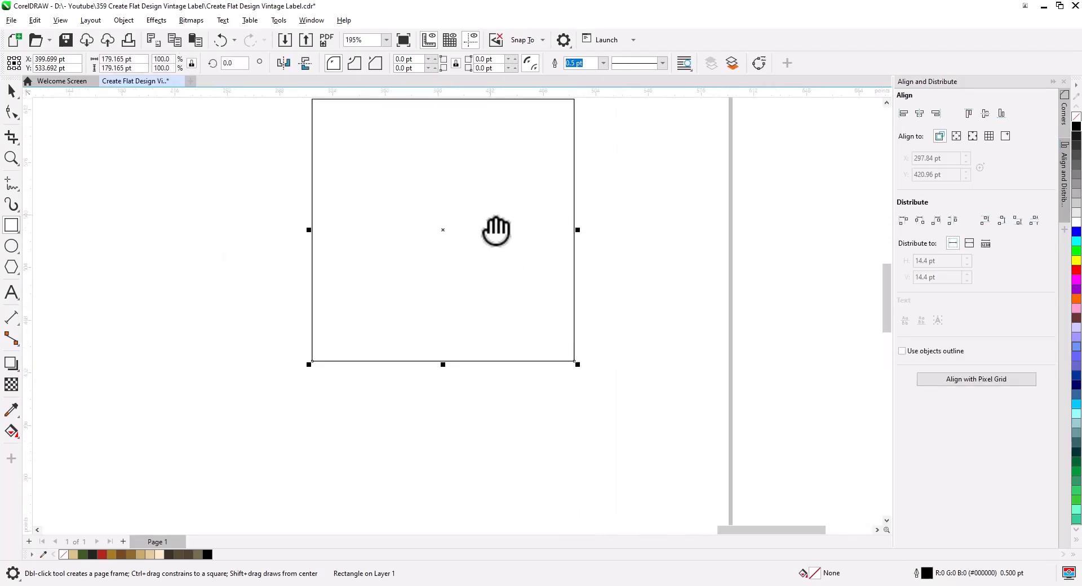
Draw a connected two-segment line from the square's upper-left corner, sloping down toward its right edge
left_click(12, 183)
left_click(56, 204)
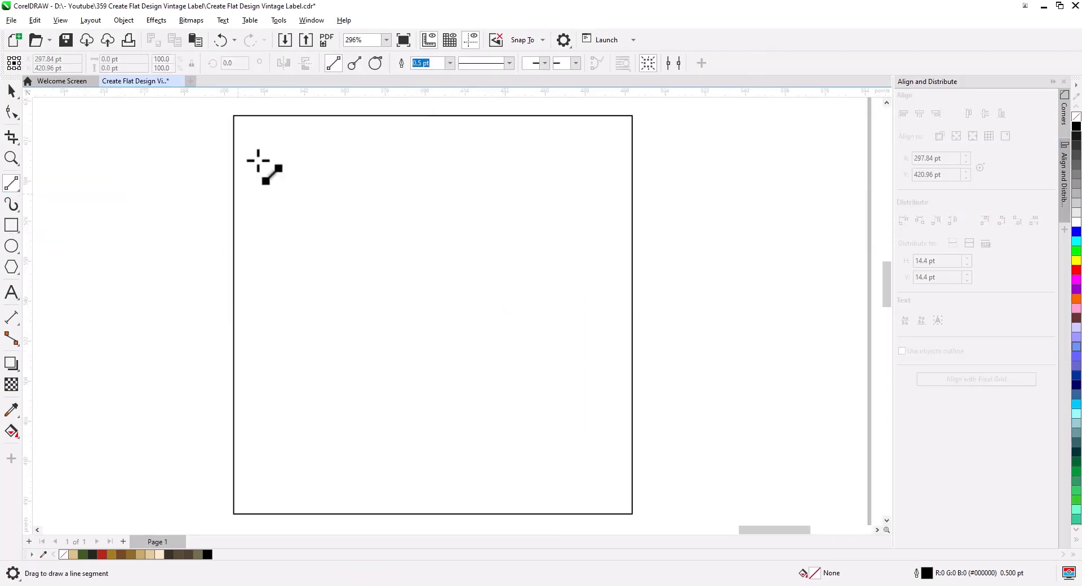
mouse_move(235, 119)
left_mouse_down()
mouse_move(297, 165)
mouse_move(299, 155)
mouse_move(573, 198)
mouse_move(688, 313)
left_mouse_up()
Add a circle about 50 pt in diameter and position it over the square's right edge, at the end of the sloping line
left_click(11, 90)
left_click(41, 319)
left_click(11, 90)
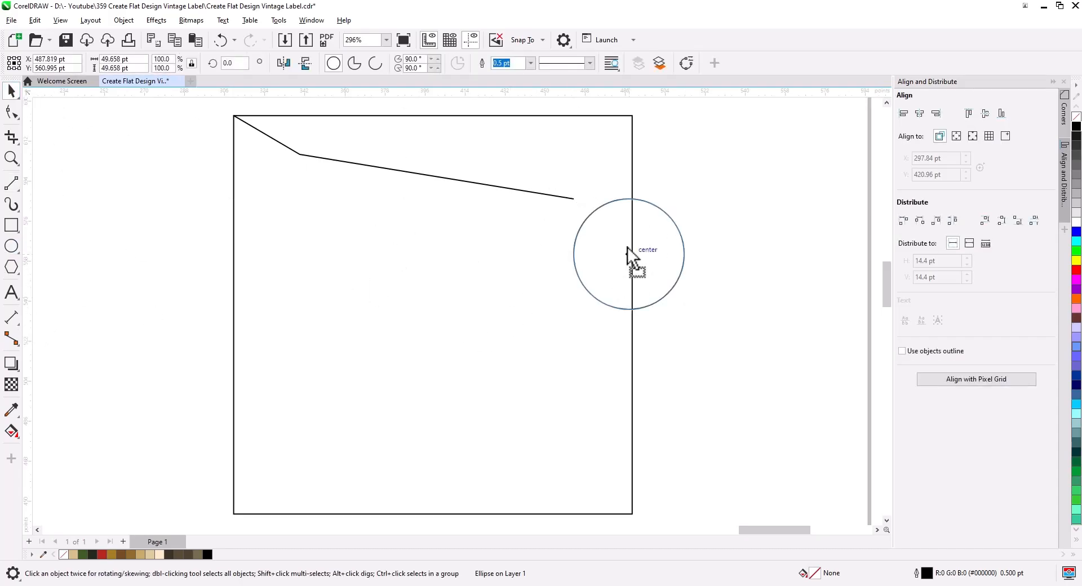
left_click_drag(627, 247, 624, 223)
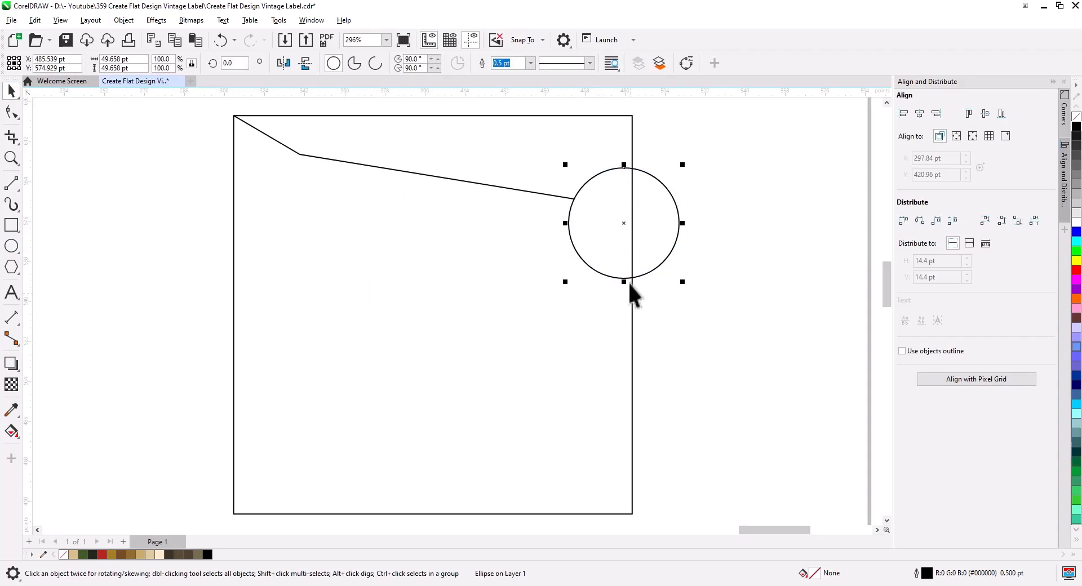
scroll(628, 283, "up", 3)
left_click_drag(535, 307, 546, 299)
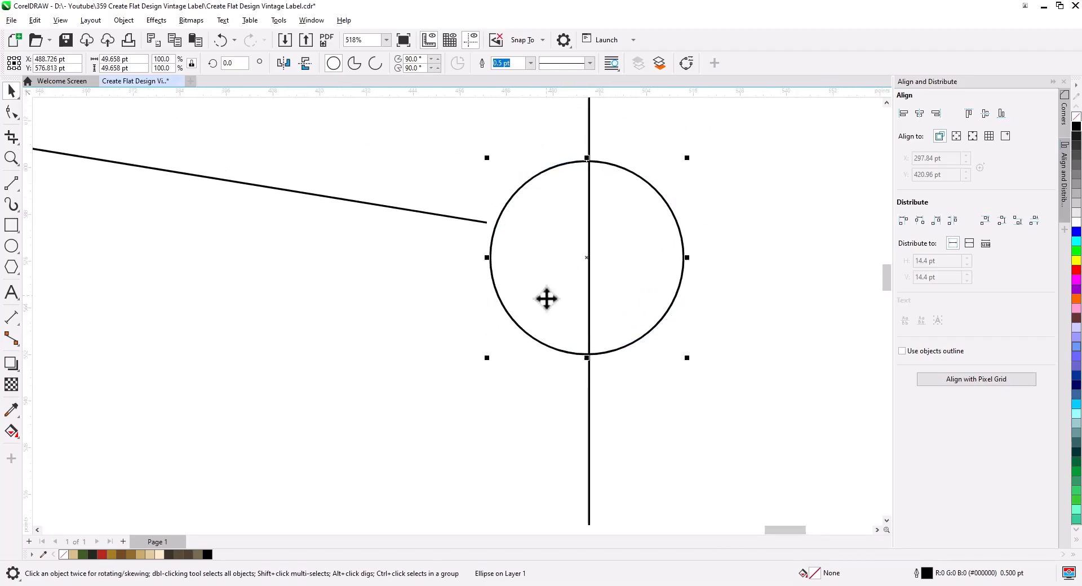
Draw a vertical line down from the sloping line's end, continuing horizontally under the circle past the square's right edge
left_click(11, 183)
left_click_drag(487, 223, 487, 283)
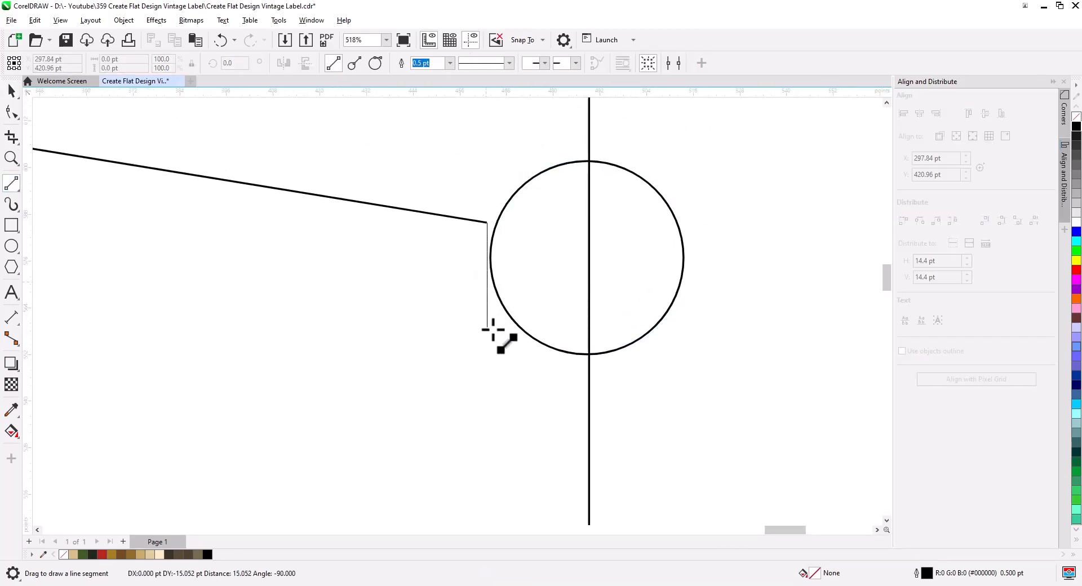
mouse_move(494, 329)
left_mouse_down()
mouse_move(487, 358)
mouse_move(629, 358)
mouse_move(589, 359)
left_mouse_up()
Align the bottom of the circle with the bottom of the L-shaped line
left_click(20, 89)
left_click(628, 361, "shift")
left_click(1002, 113)
left_click(759, 269)
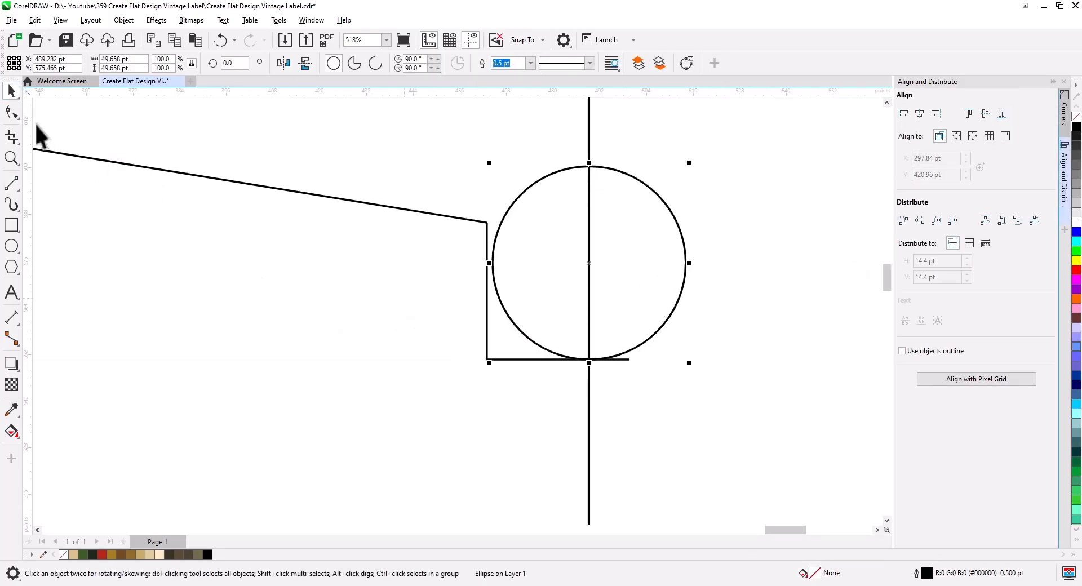
Shift the L-shaped line's vertical segment to the circle's left edge and snap the sloping line's end node to its top
left_click(11, 111)
left_click_drag(512, 387, 440, 189)
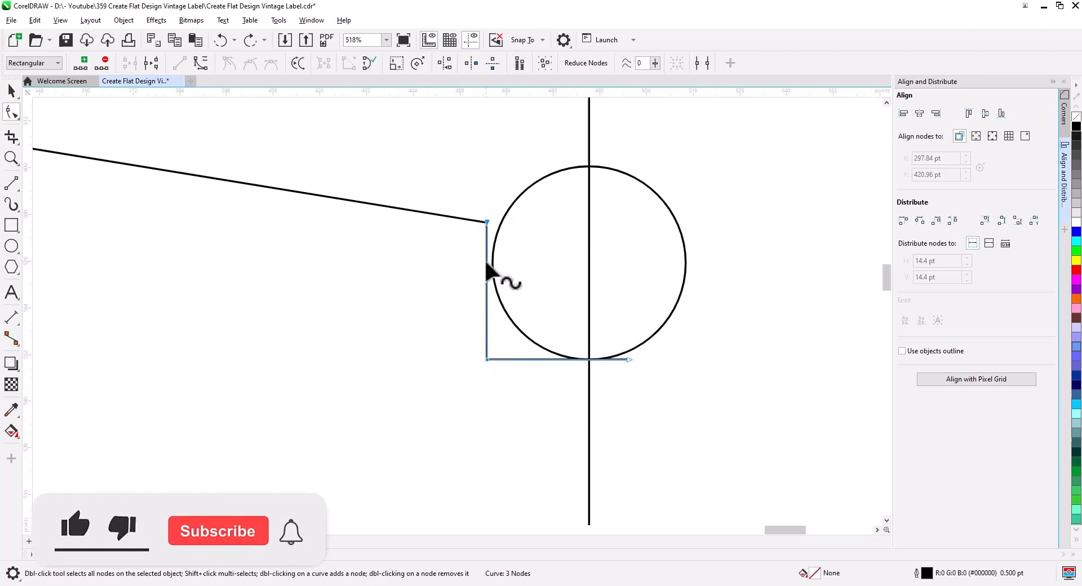
left_click_drag(486, 263, 493, 262)
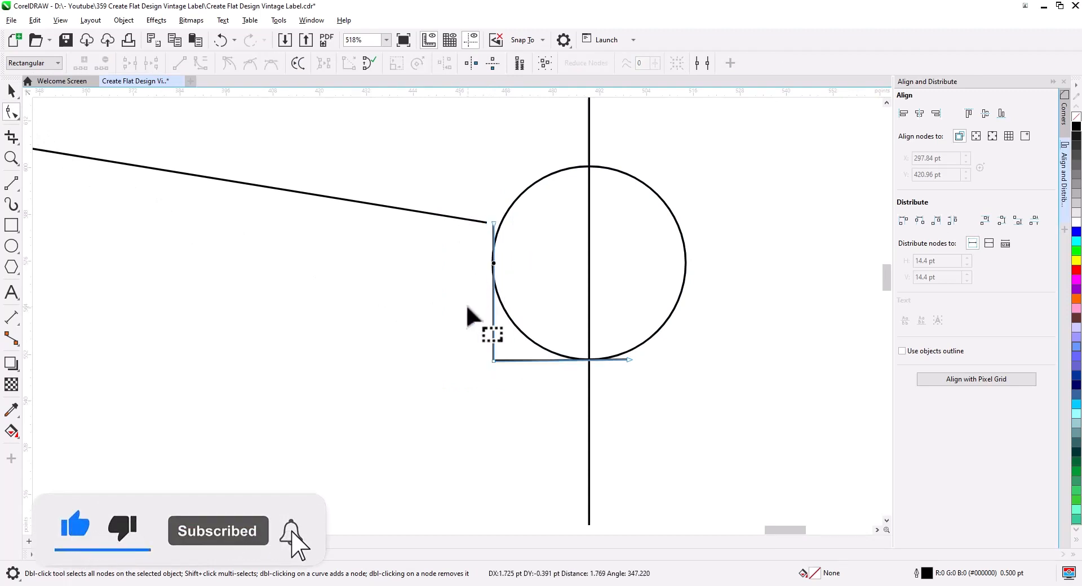
left_click(486, 222)
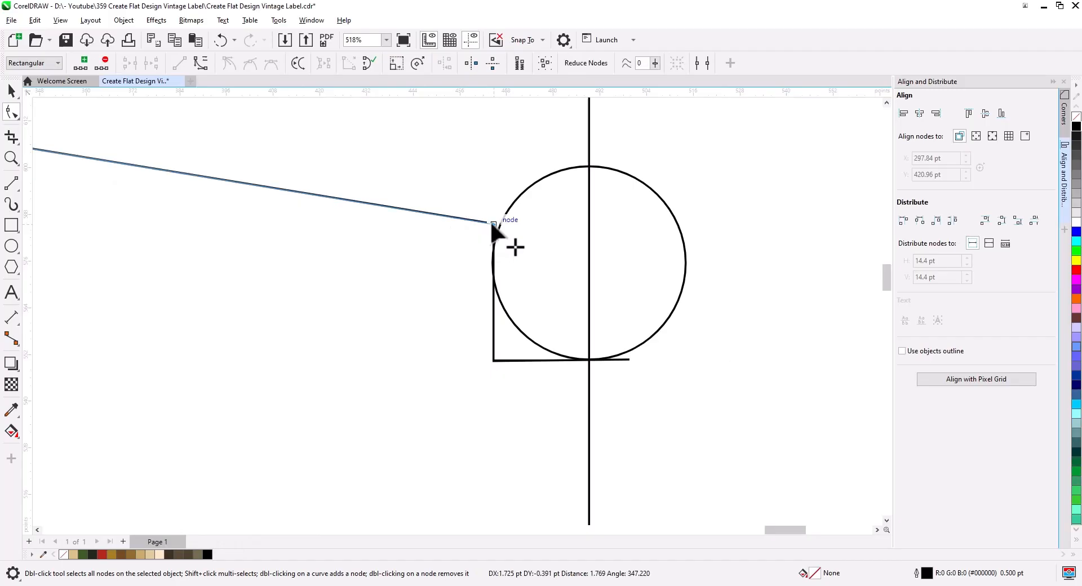
Draw a line from the circle's lowest point to the square's bottom edge and bend it into a gentle inward curve
left_click(12, 93)
left_click(708, 403)
scroll(671, 456, "down", 3)
left_click_drag(665, 468, 637, 269)
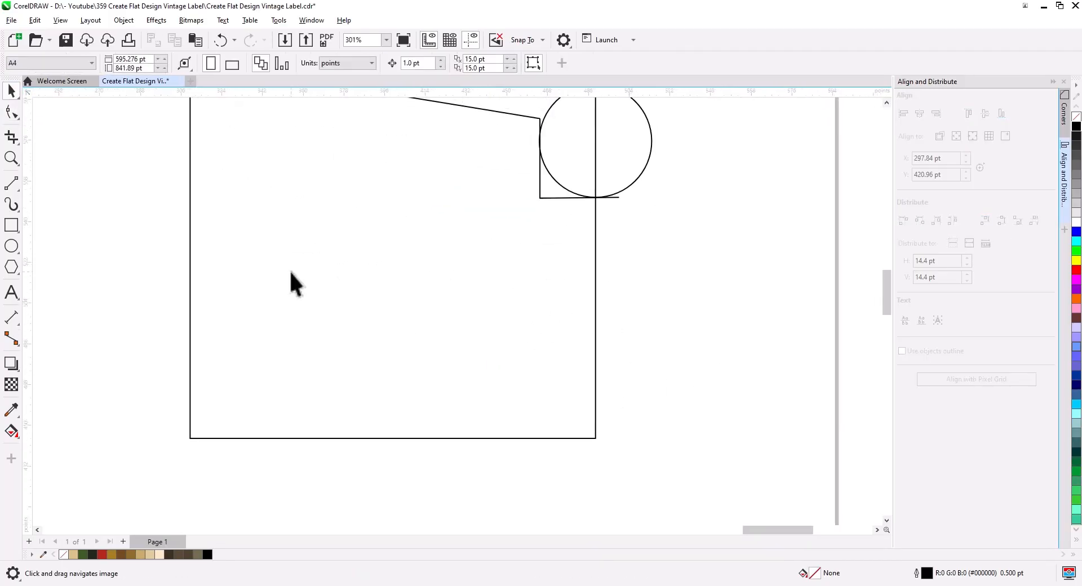
left_click_drag(596, 198, 567, 438)
key("F10")
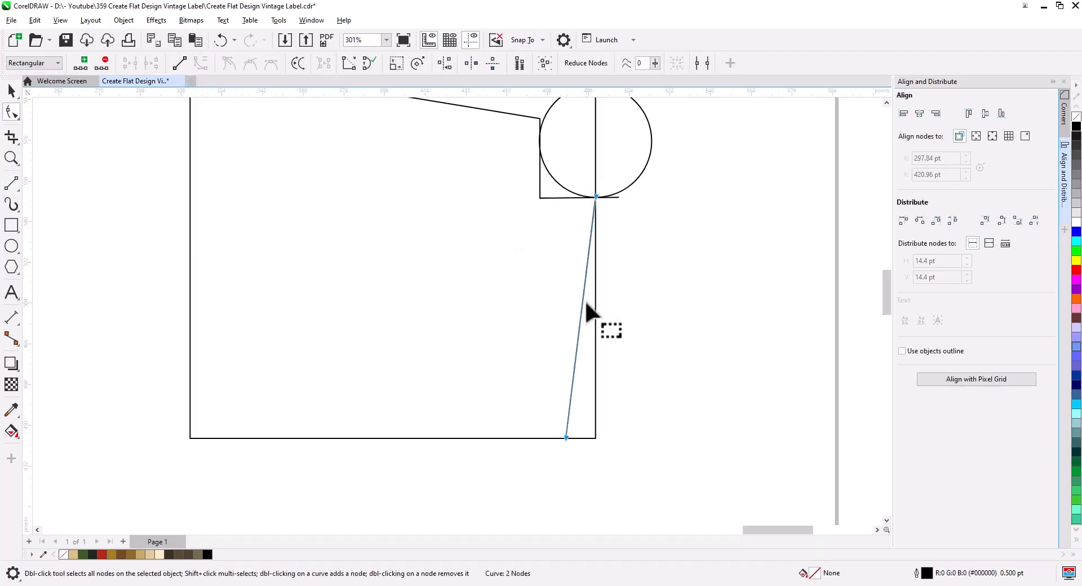
left_click_drag(580, 307, 561, 357)
Bend both segments of the upper sloping line into one smooth S-shaped curve ending at the circle
scroll(602, 343, "up", 3)
left_click(210, 189)
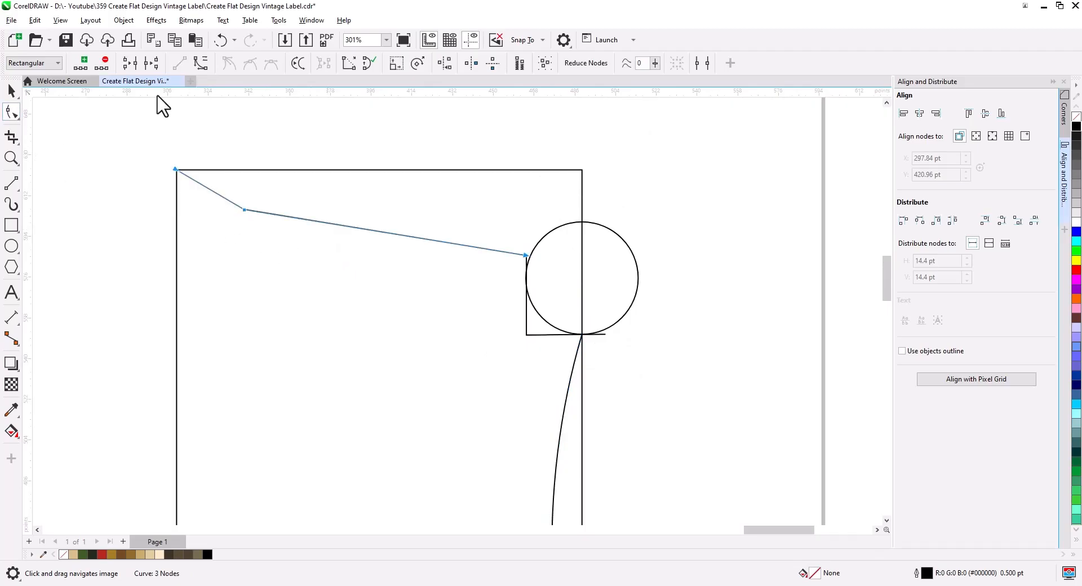
left_click_drag(210, 197, 216, 187)
left_click_drag(351, 228, 345, 241)
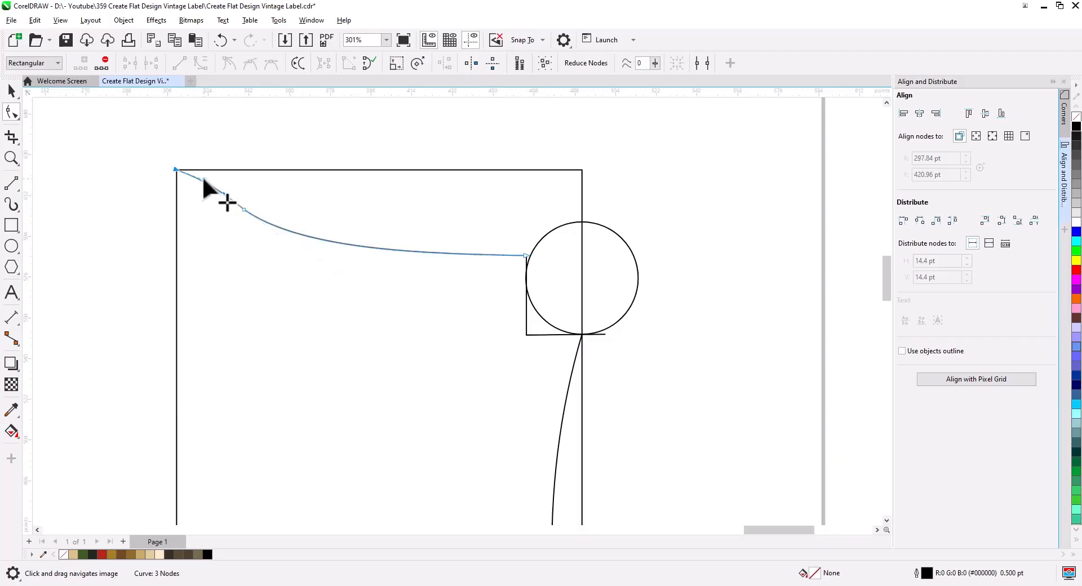
left_click_drag(202, 179, 229, 209)
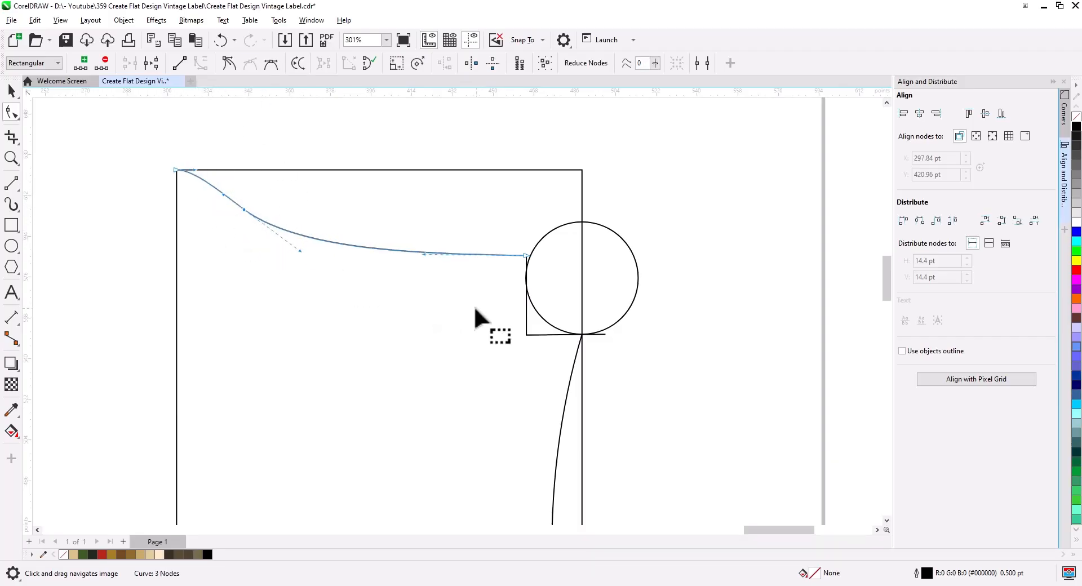
key("space")
Use Smart Fill to colour the main enclosed area and the small corner beside the circle green with a hairline outline
scroll(468, 293, "down", 1)
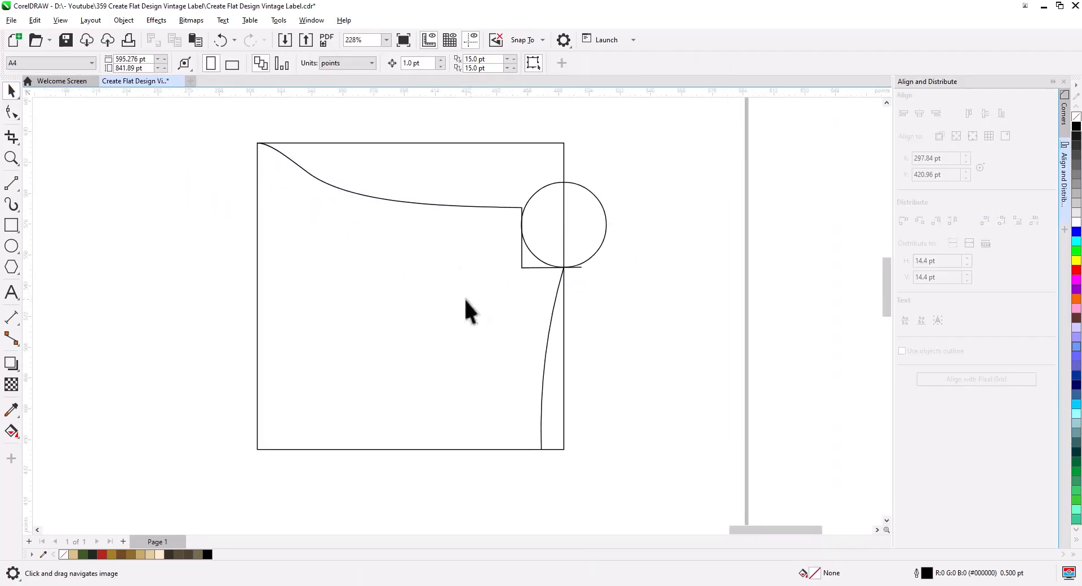
left_click(11, 431)
left_click(61, 453)
left_click(350, 358)
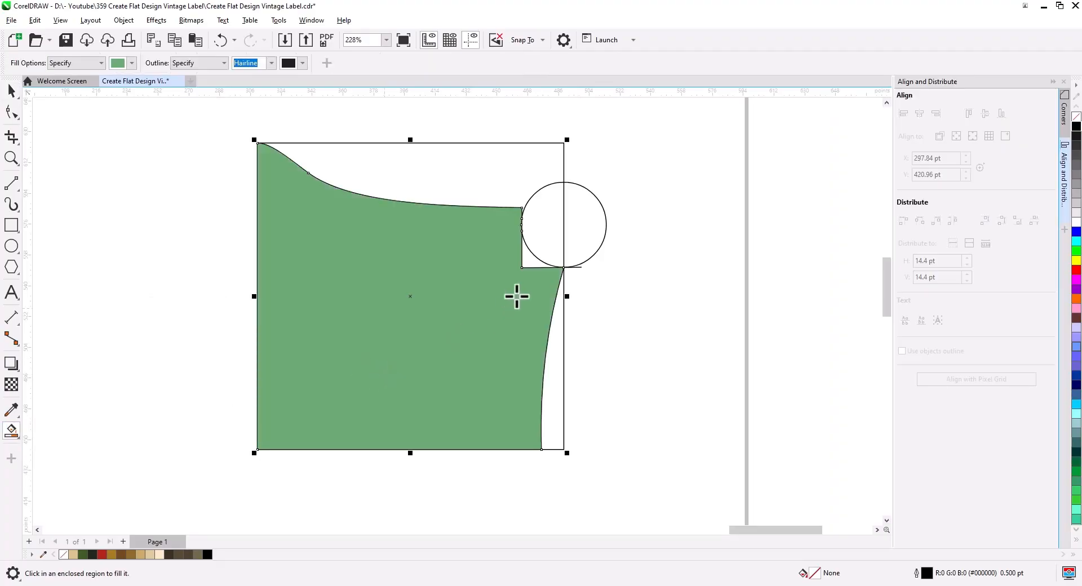
left_click(538, 254)
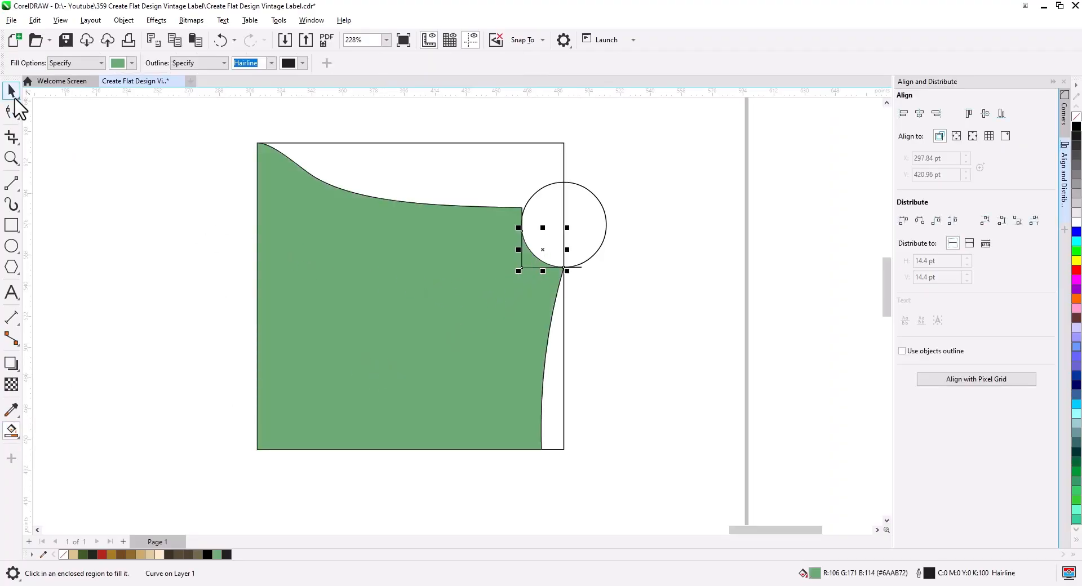
Weld the main green shape and the small green corner piece into one shape
left_click(11, 91)
left_click(424, 333)
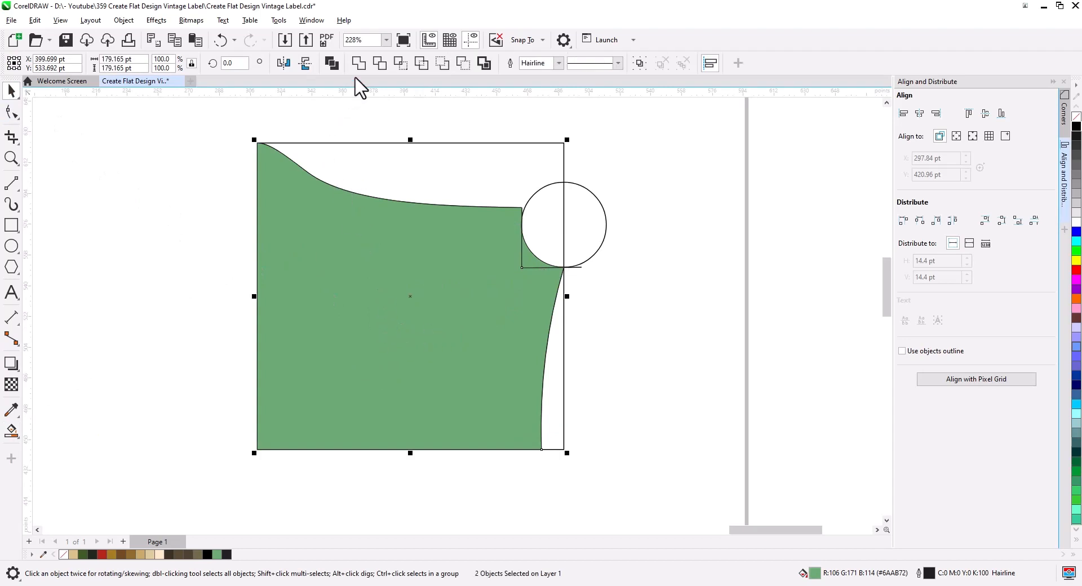
left_click(630, 317)
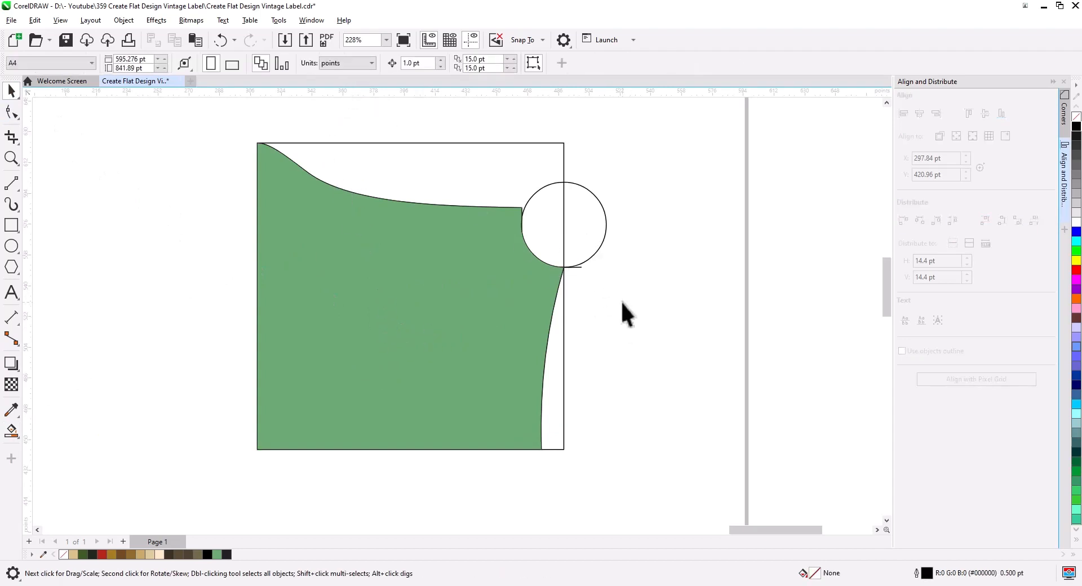
Place a copy of the whole drawing outside the page, to the right of the original
scroll(622, 308, "down", 3)
left_click_drag(614, 448, 394, 225)
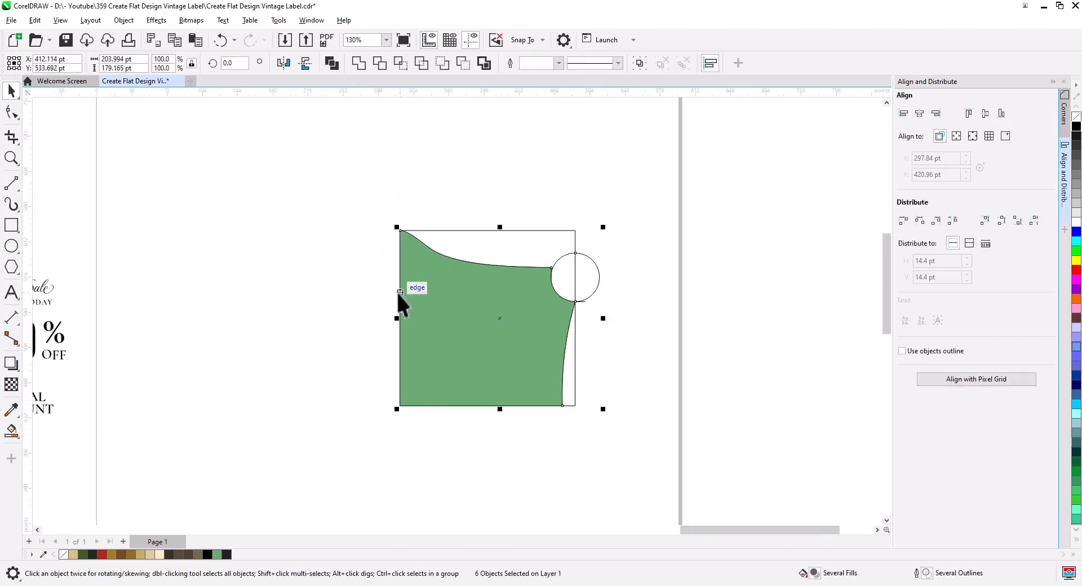
left_click_drag(398, 291, 755, 292)
left_click(784, 322)
Create a vertically mirrored copy of the whole drawing directly beneath the original
scroll(580, 389, "up", 2)
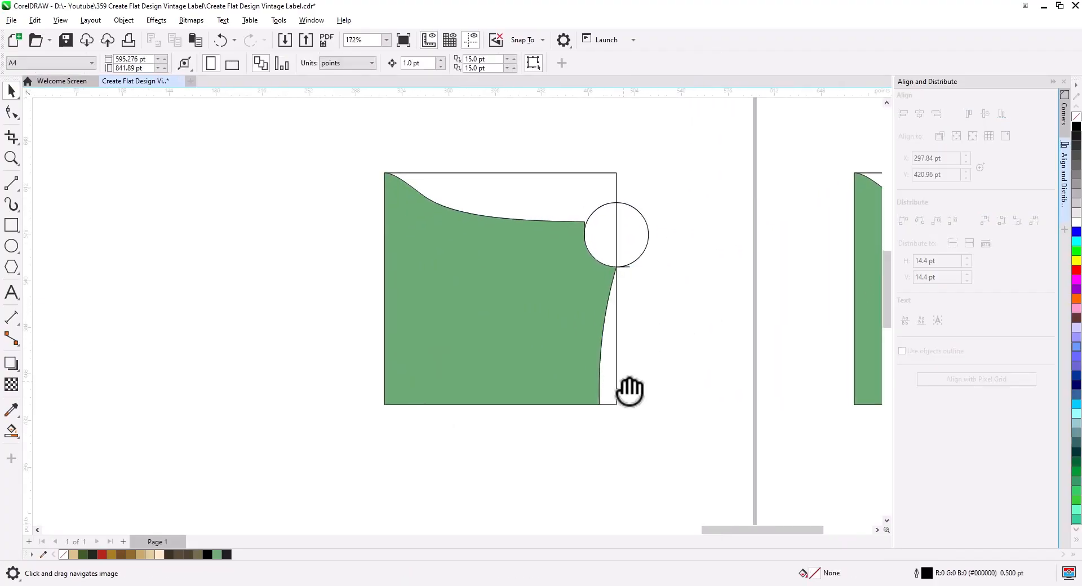
left_click_drag(494, 334, 326, 164)
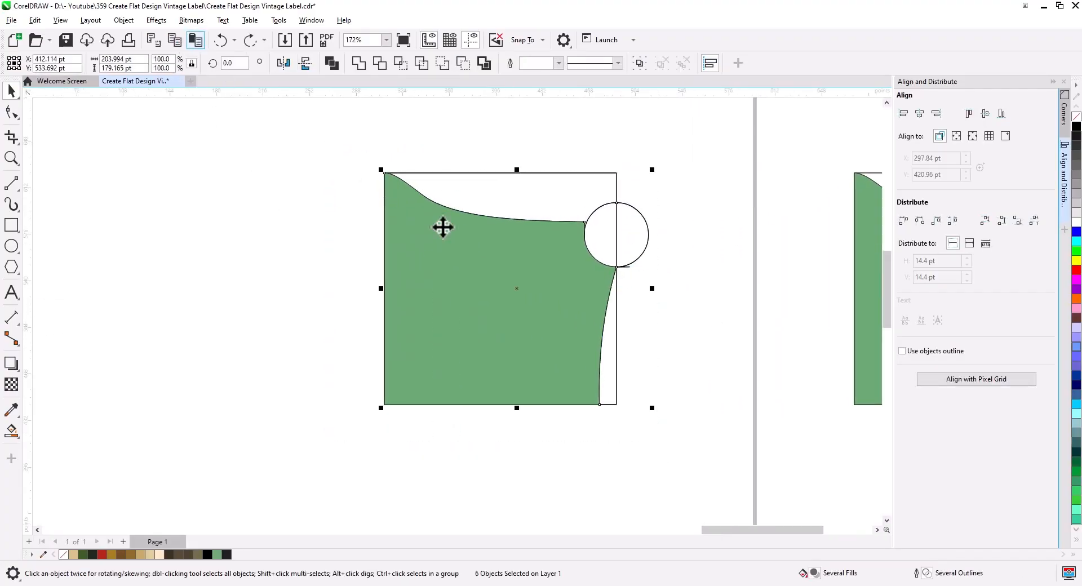
left_click_drag(516, 171, 513, 432)
right_click(513, 432)
left_click_drag(655, 459, 631, 285)
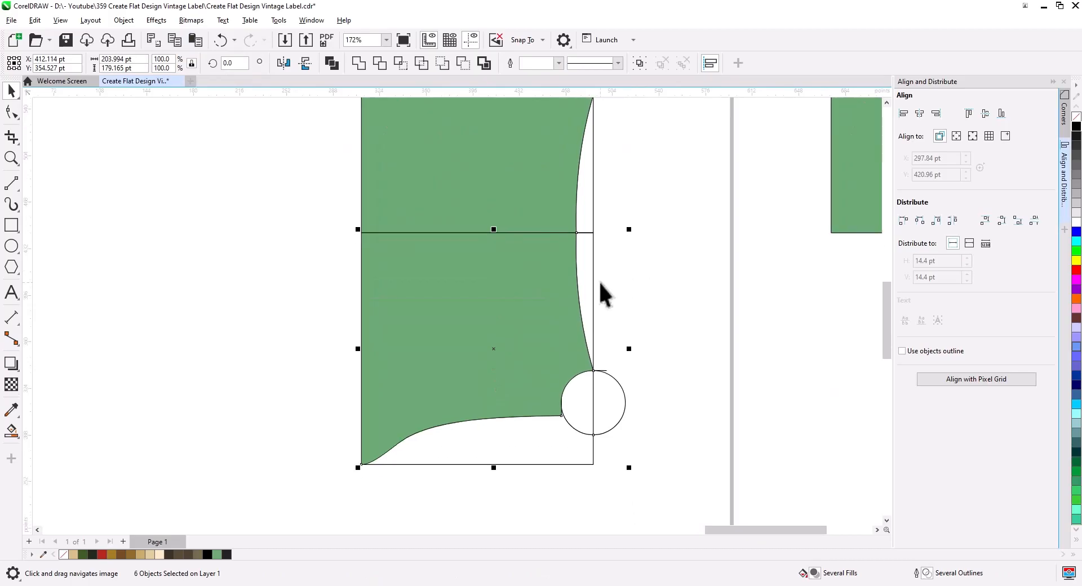
Delete the green filled shape from the mirrored lower copy, keeping its construction lines
scroll(599, 280, "up", 1)
left_click_drag(623, 326, 690, 271)
left_click(592, 471)
left_click(479, 364)
key("Delete")
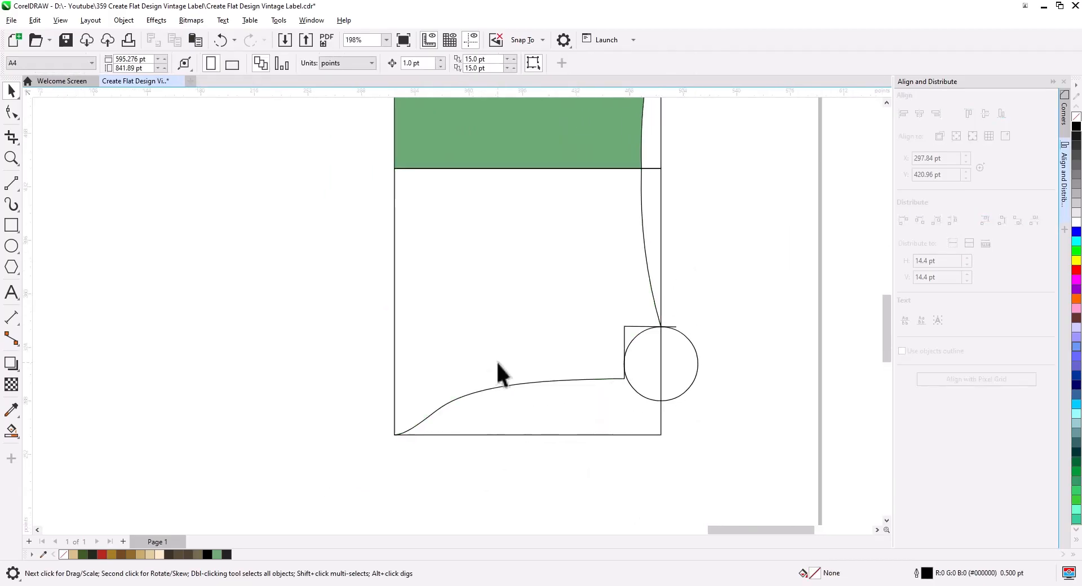
Remove the middle node from the bottom curve of the mirrored copy with the Shape tool
left_click(490, 384)
left_click(445, 404)
left_click(11, 112)
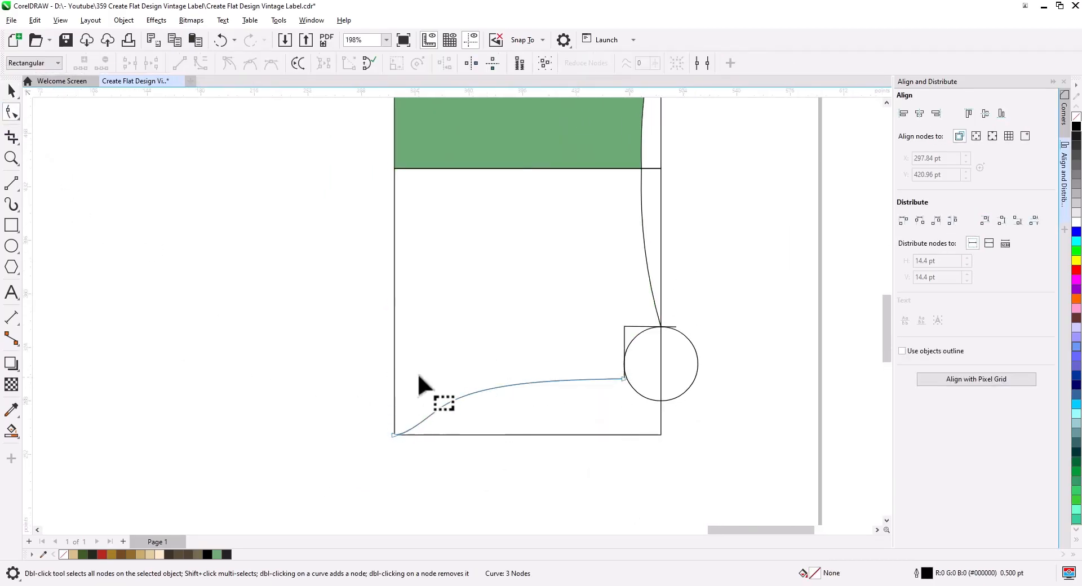
key("Delete")
Adjust both end handles of the bottom curve so it sweeps smoothly downward from the circle to the lower-left corner
left_click(473, 407)
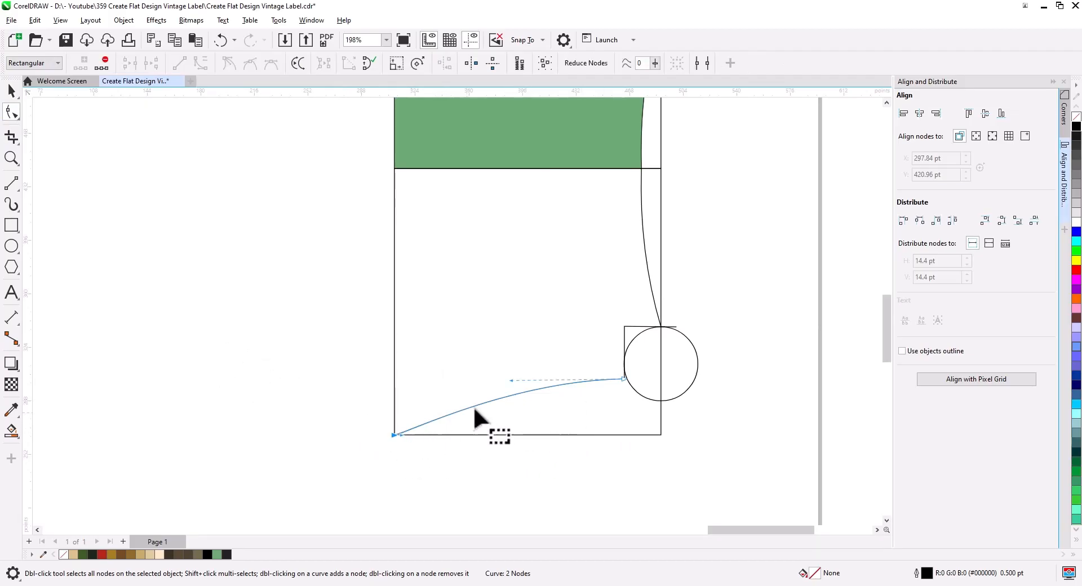
left_click_drag(512, 402, 514, 414)
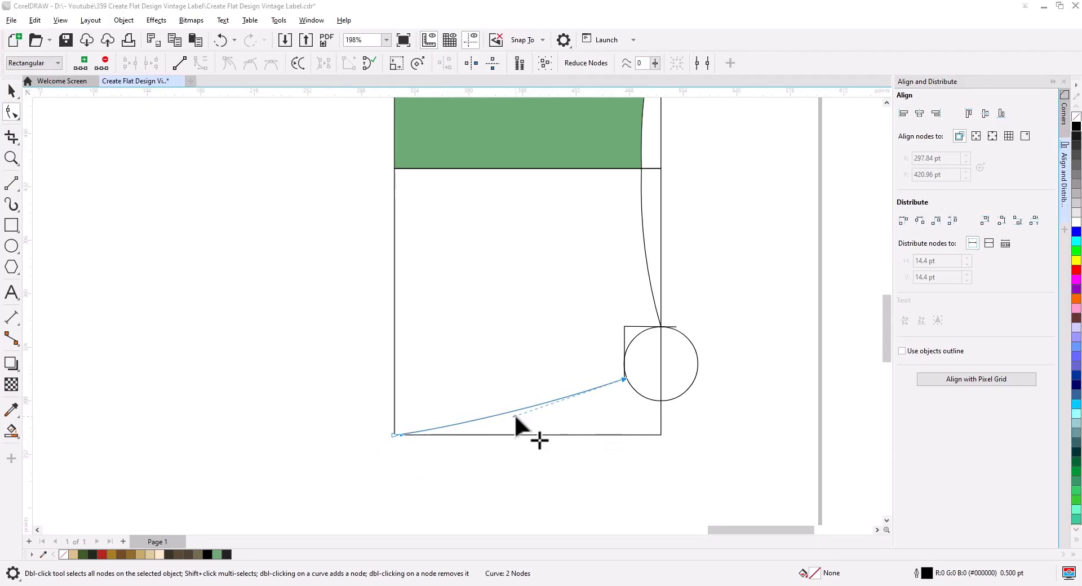
left_click_drag(441, 445, 330, 412)
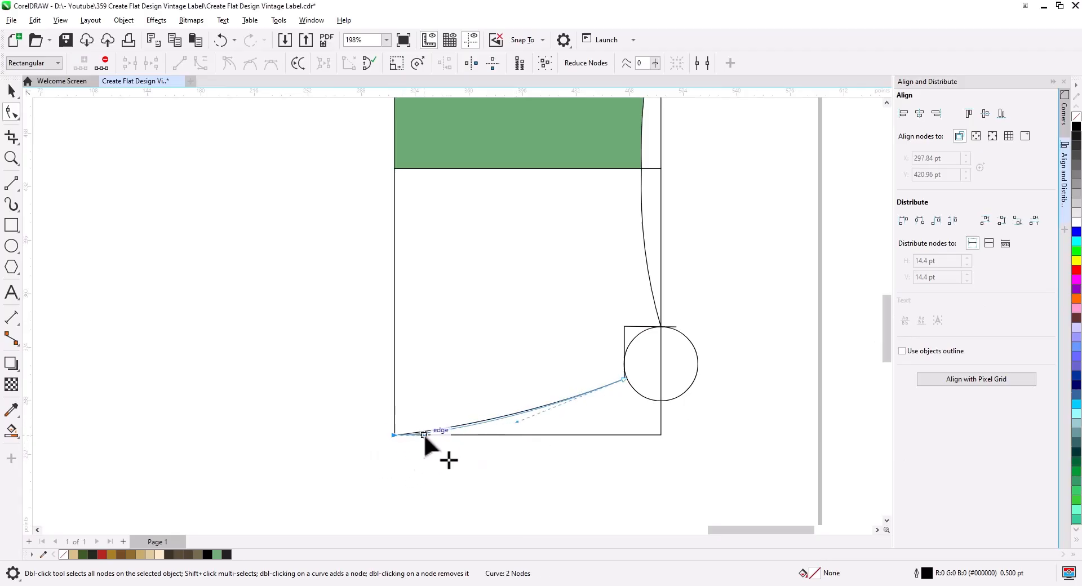
left_click_drag(424, 434, 429, 435)
left_click(11, 91)
left_click(130, 234)
Use Smart Fill to colour the lower square's enclosed area and the small corner beside its circle green
scroll(416, 338, "down", 1)
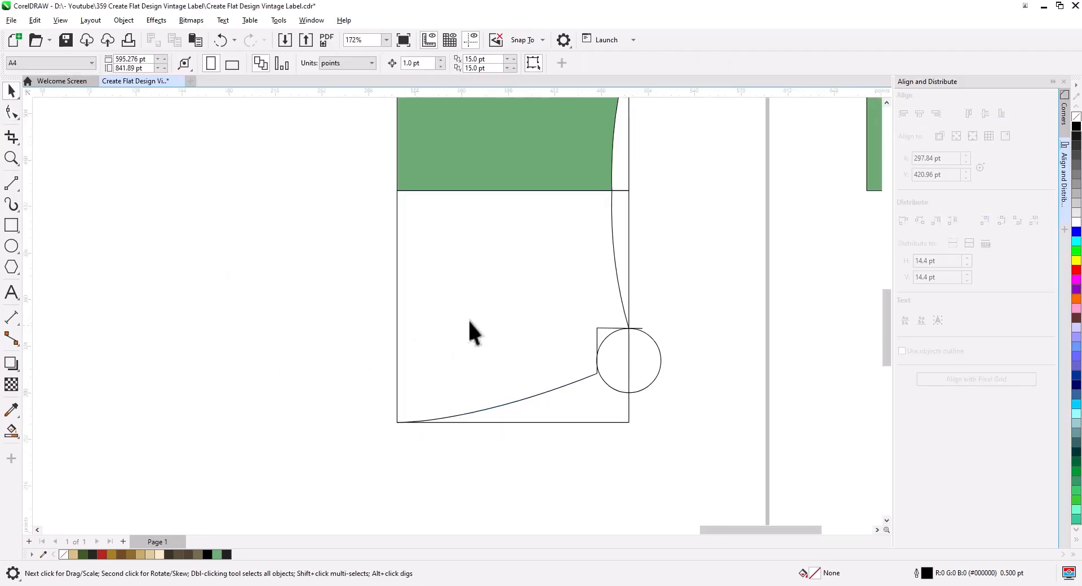
left_click_drag(469, 321, 445, 374)
left_click(14, 432)
left_click(448, 345)
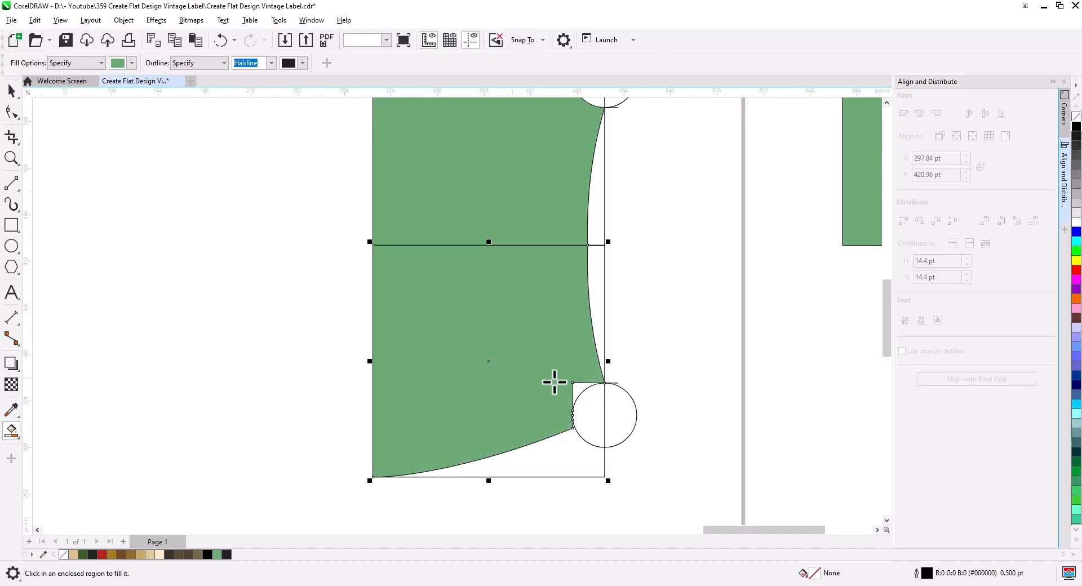
Weld the small corner piece to the lower green shape, and weld the upper and lower green shapes together
left_click(9, 98)
left_click(437, 362)
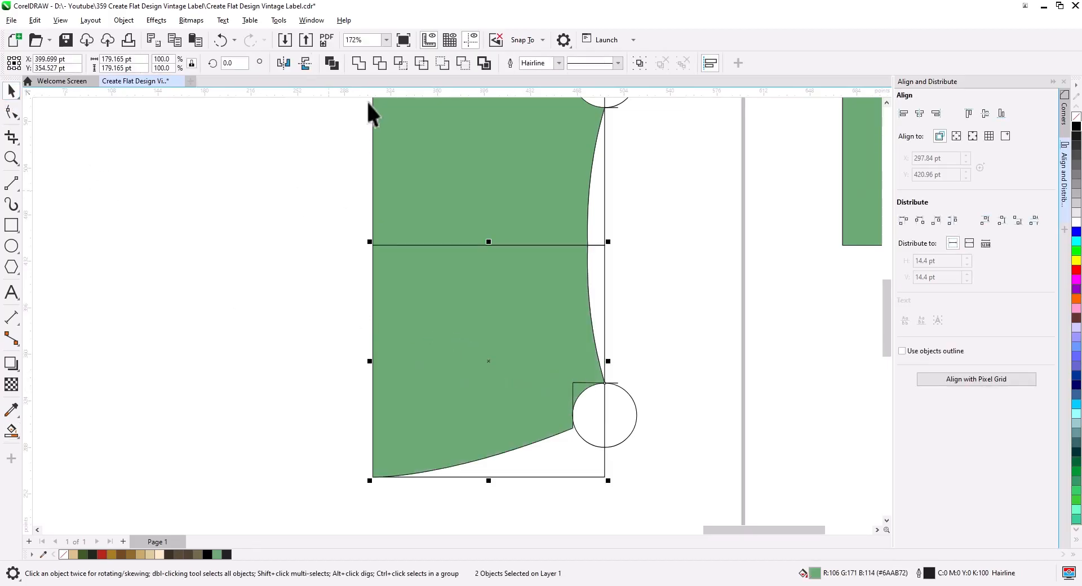
left_click(355, 121)
left_click(481, 289)
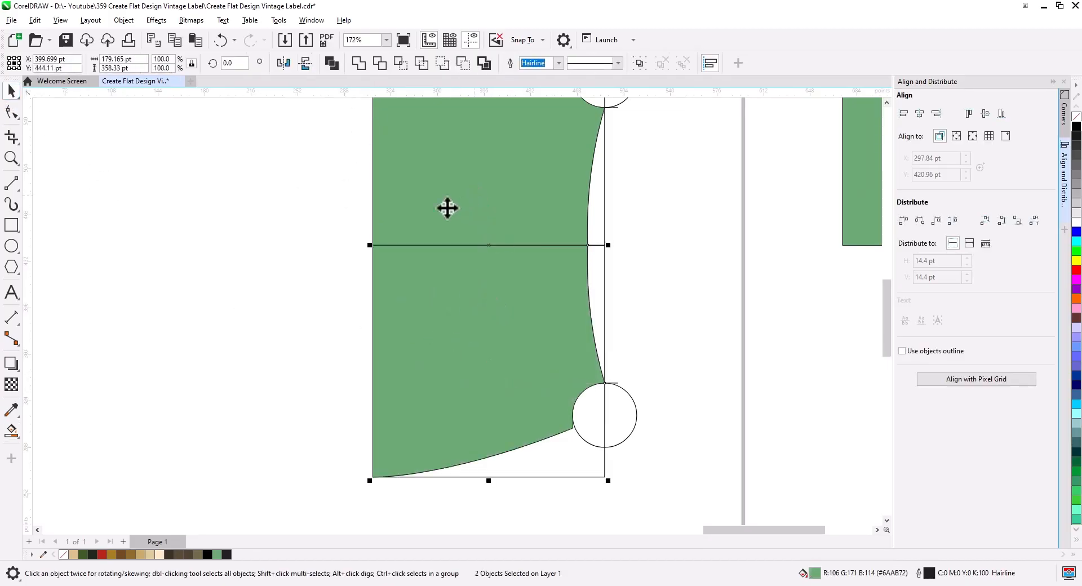
left_click(358, 64)
Delete the spare copy of the upper drawing outside the page
scroll(356, 221, "down", 2)
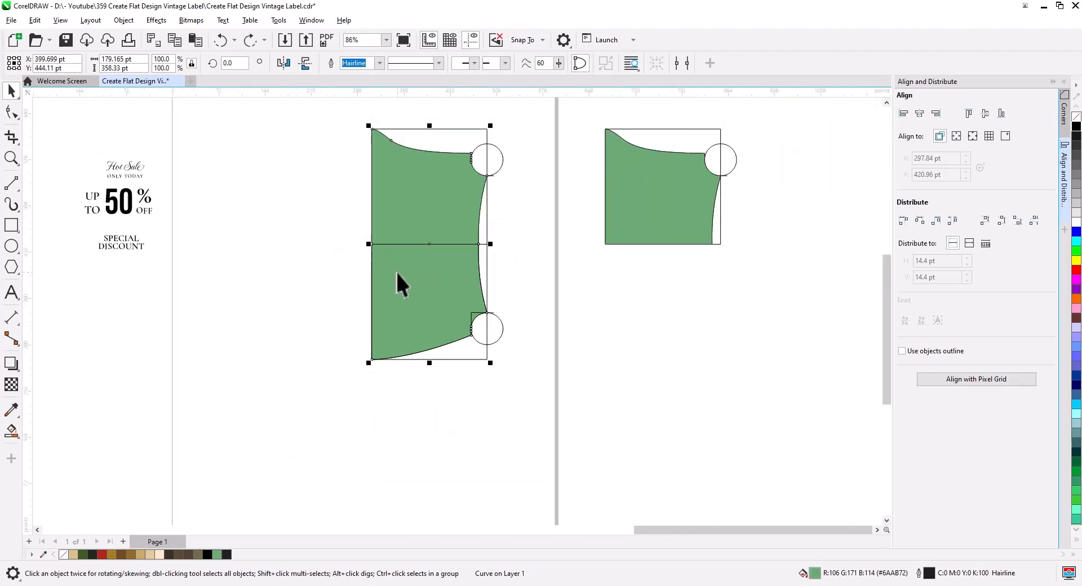
left_click_drag(764, 325, 572, 162)
key("Delete")
Place a copy of the combined upper and lower drawing outside the page, to the right of the original
left_click(380, 237)
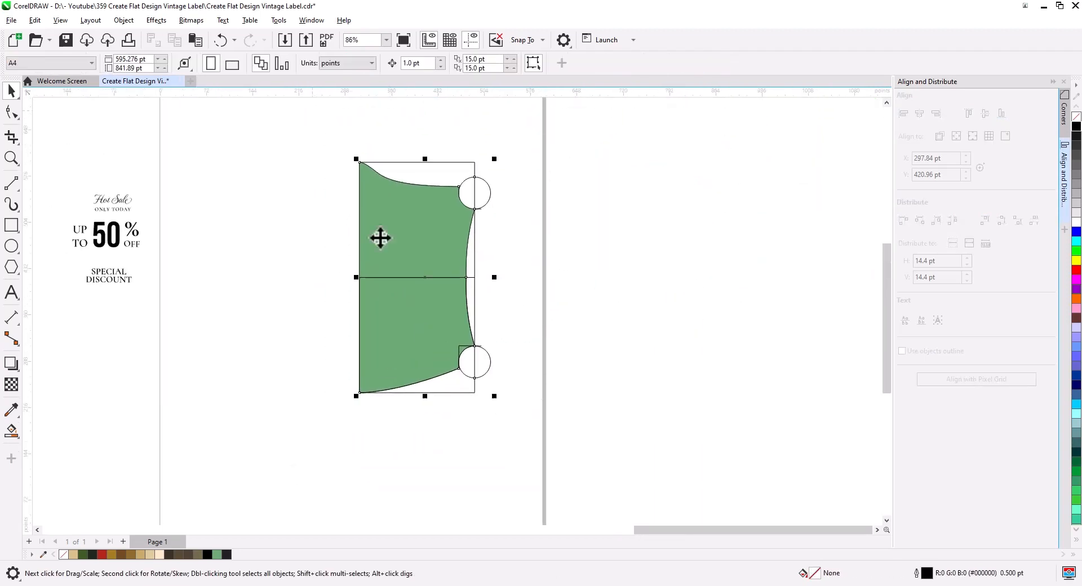
left_click_drag(380, 238, 697, 262)
right_click(697, 262)
scroll(416, 299, "up", 3)
left_click_drag(416, 298, 452, 335)
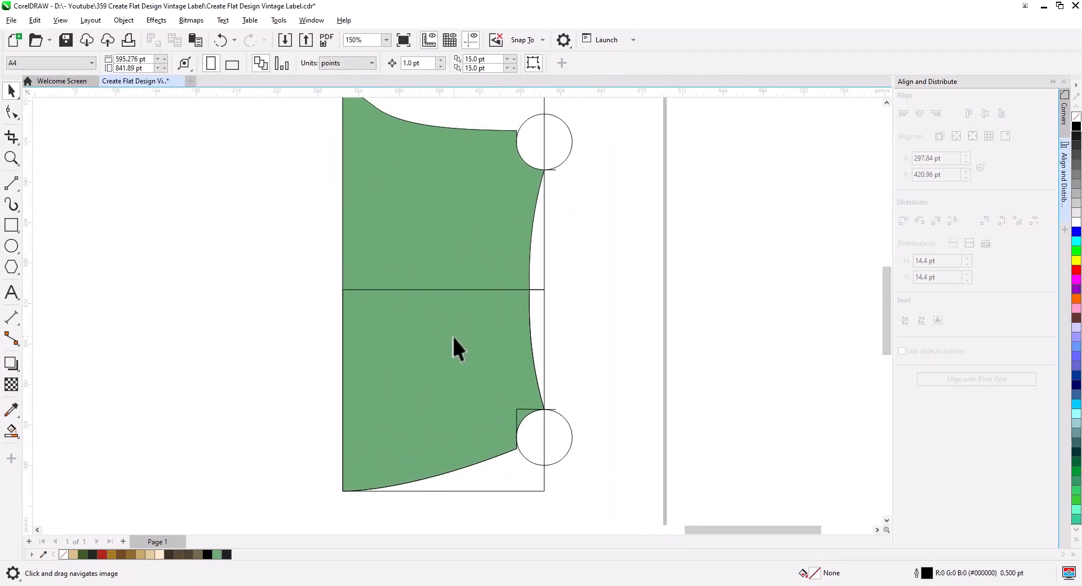
Delete the leftover circles, squares and construction lines around the green half label
left_click(551, 442)
key("Delete")
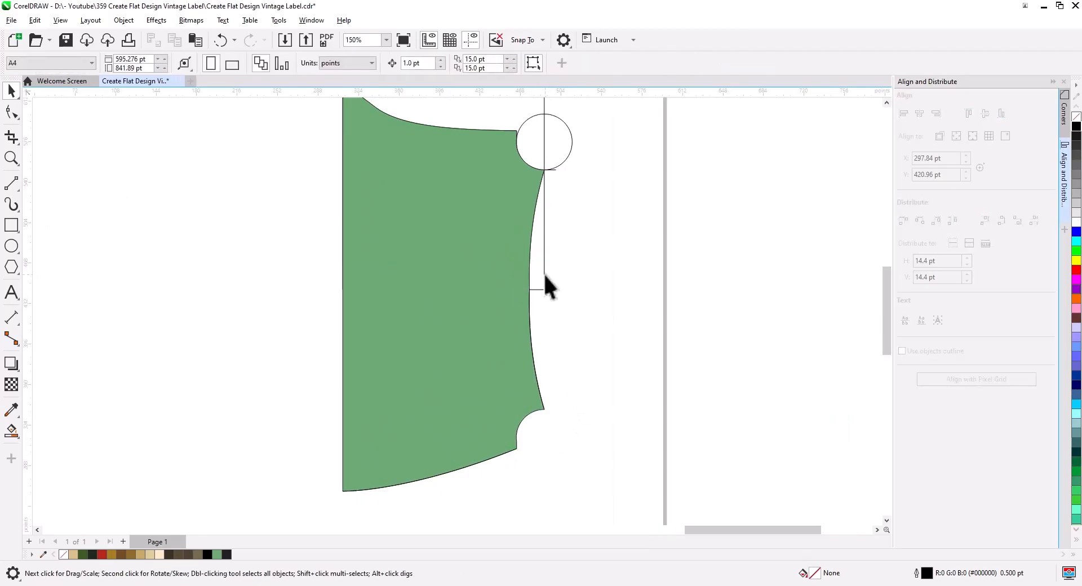
left_click(564, 160)
key("Delete")
scroll(314, 158, "up", 1)
left_click(651, 516)
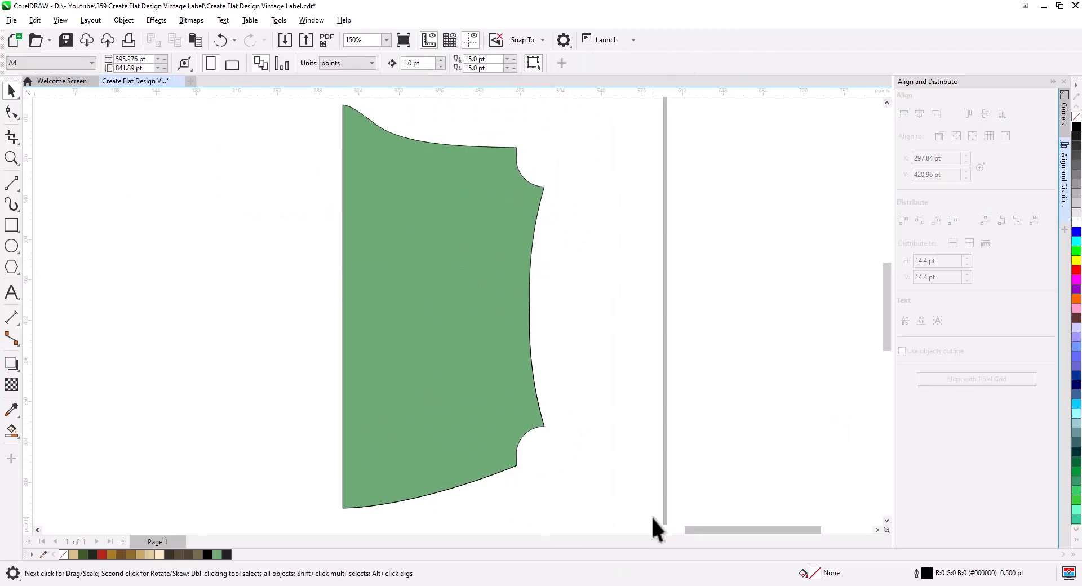
Delete the middle node of the half label's concave side edge and reduce the nodes of the whole outline
left_click(341, 285)
key("F10")
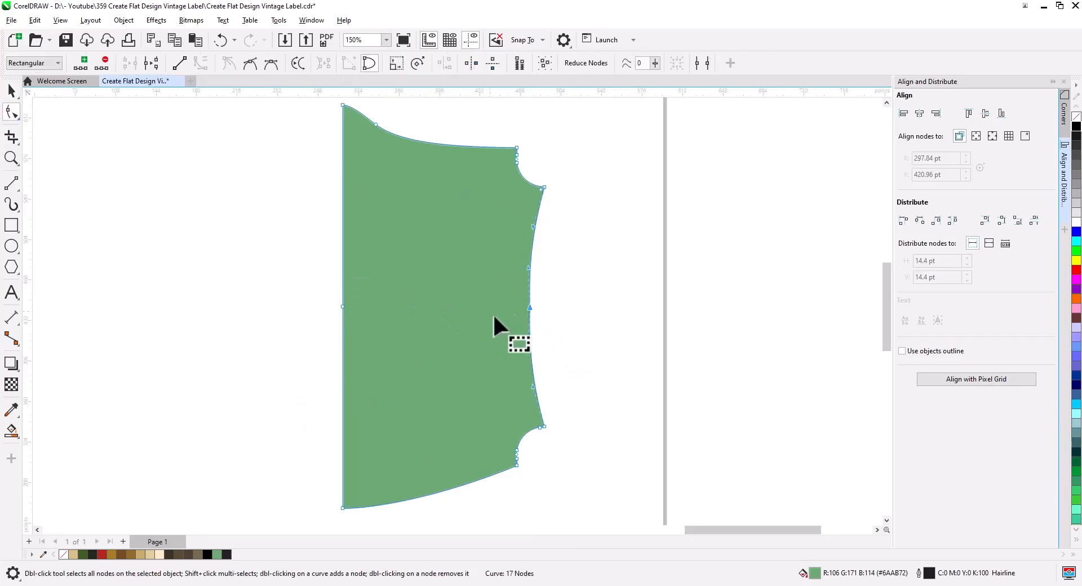
key("Delete")
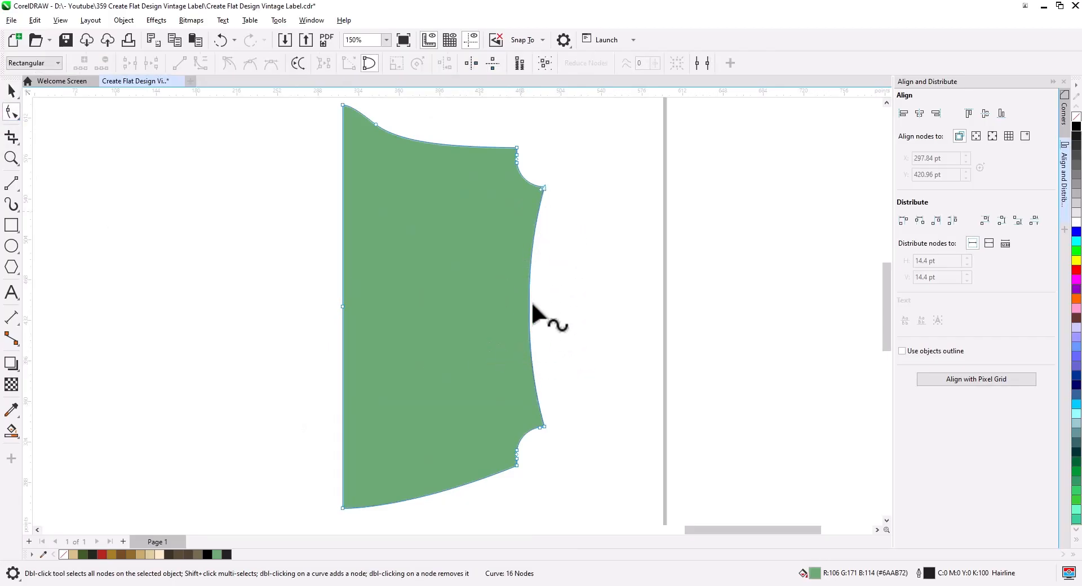
left_click(545, 64)
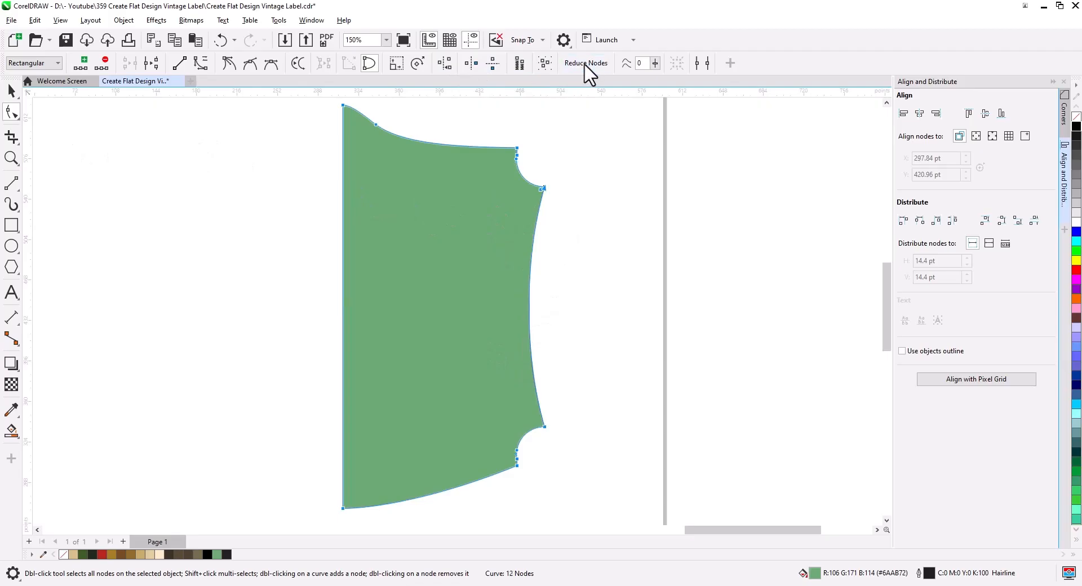
Align the nodes of the upper notch's short straight edge vertically and delete the extra node between the corner and the arc
scroll(507, 162, "up", 10)
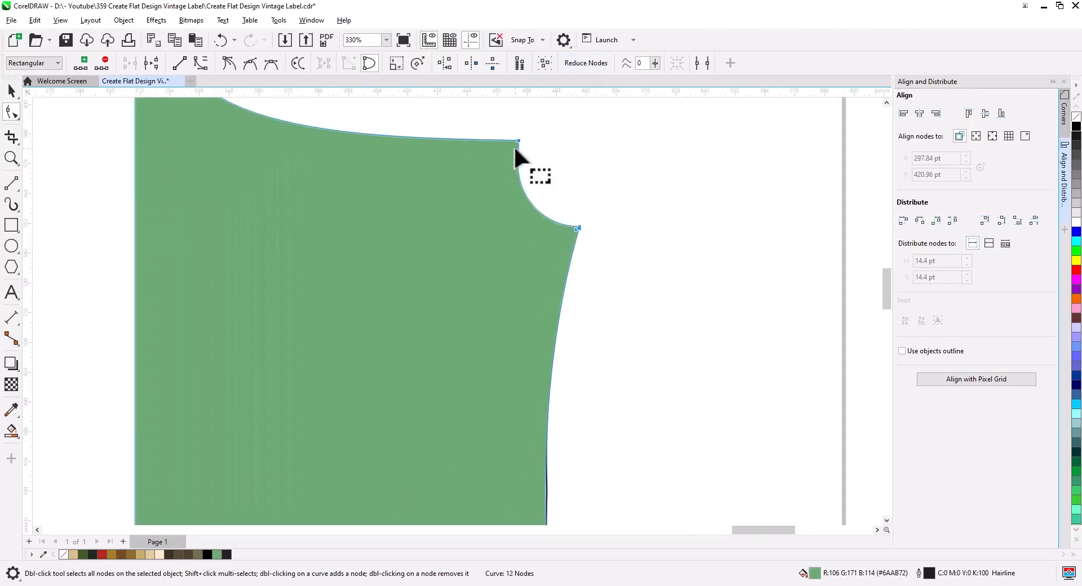
left_click_drag(533, 198, 527, 309)
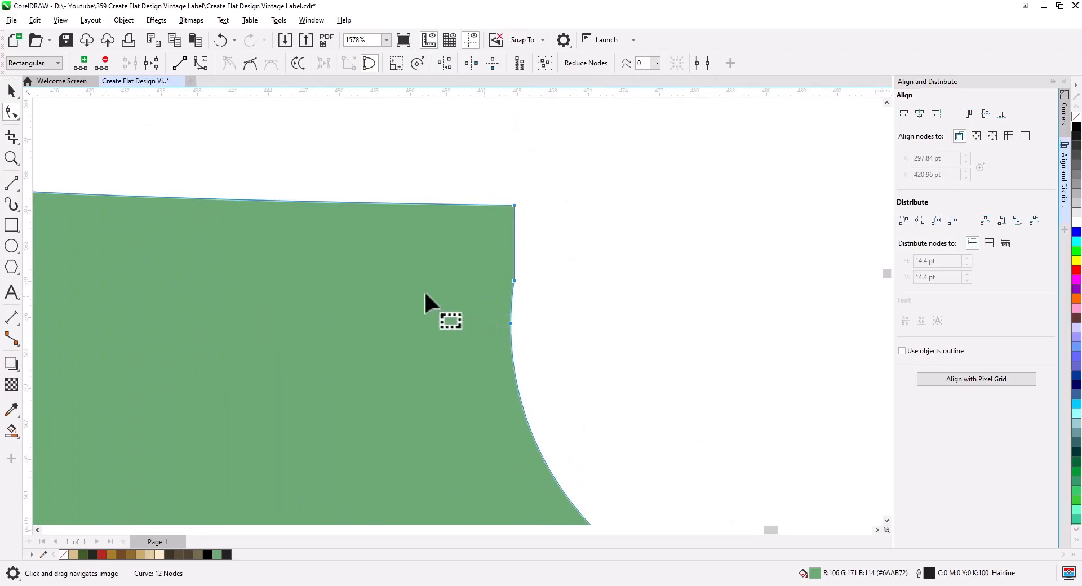
left_click(445, 63)
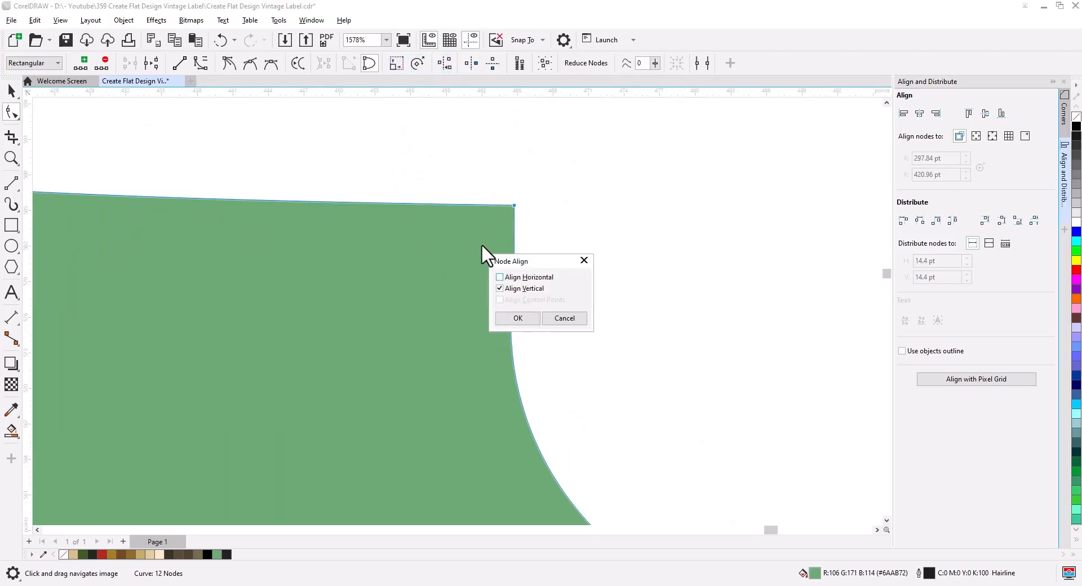
left_click(518, 319)
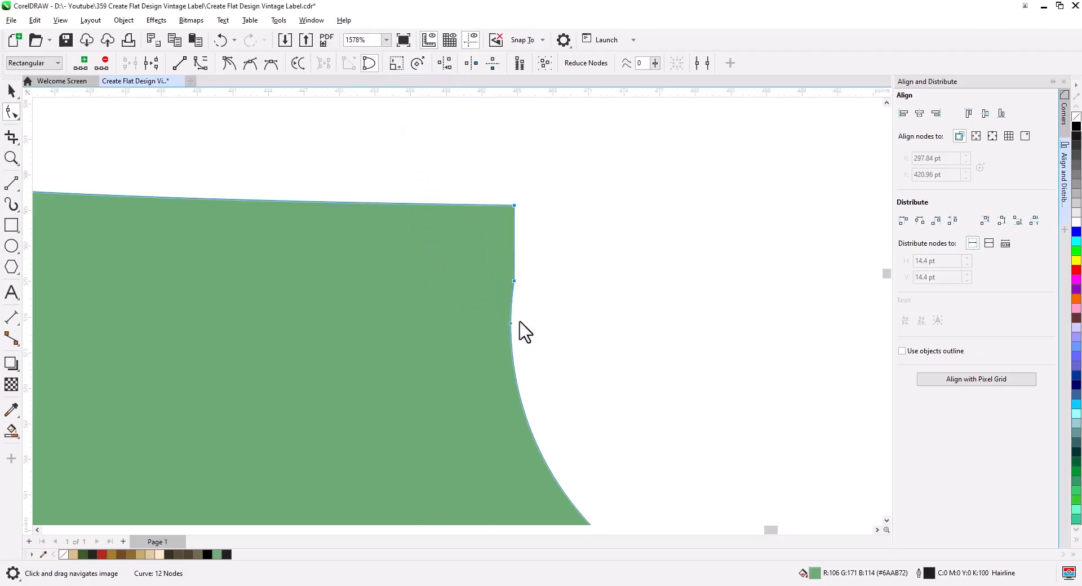
left_click(527, 305)
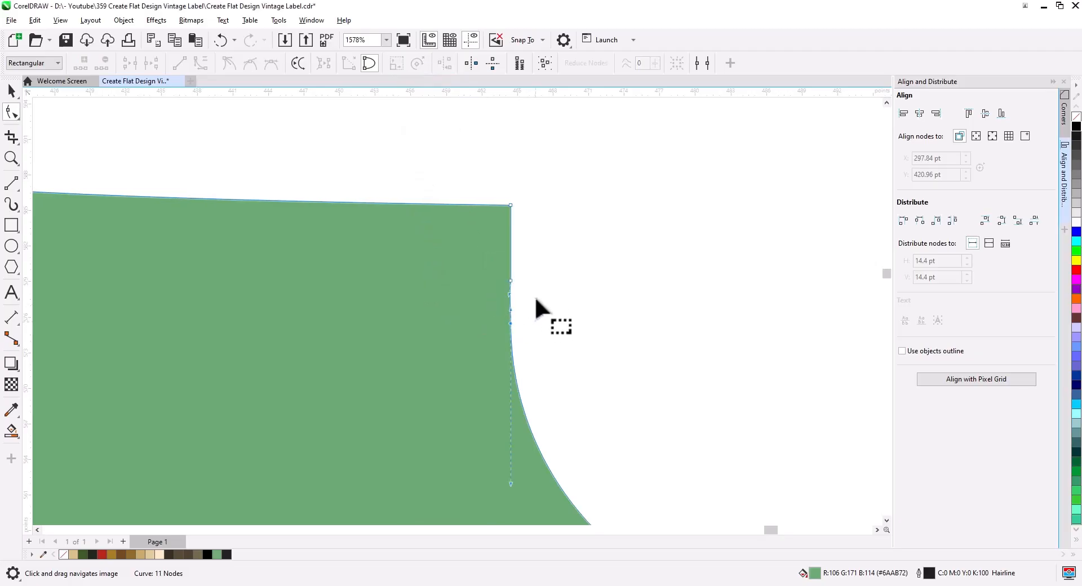
key("Delete")
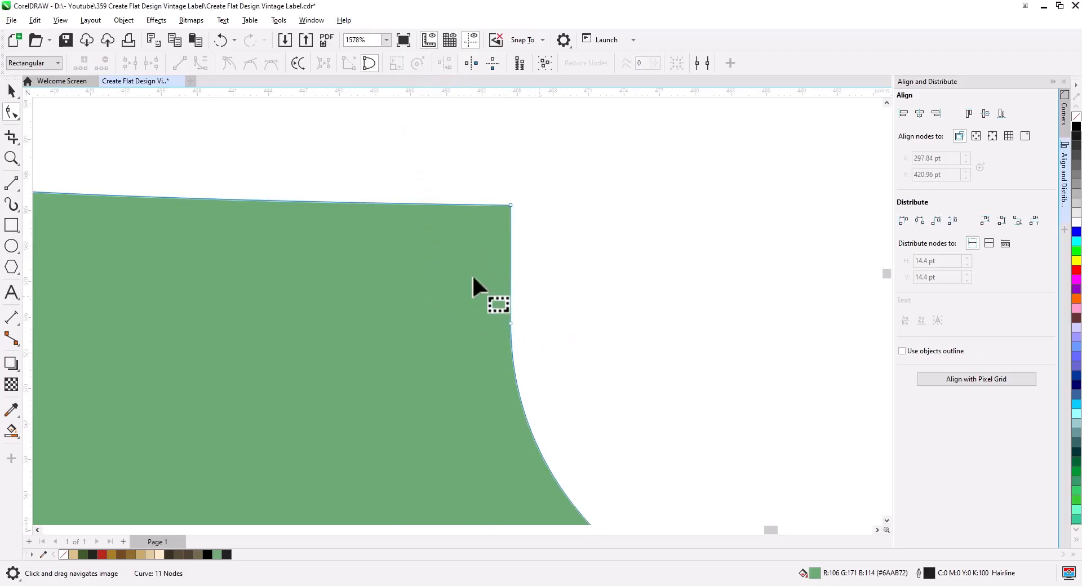
Delete the leftover thick black curve along the upper part of the half label's concave edge
scroll(462, 275, "down", 1)
scroll(486, 379, "down", 1)
left_click_drag(486, 380, 503, 367)
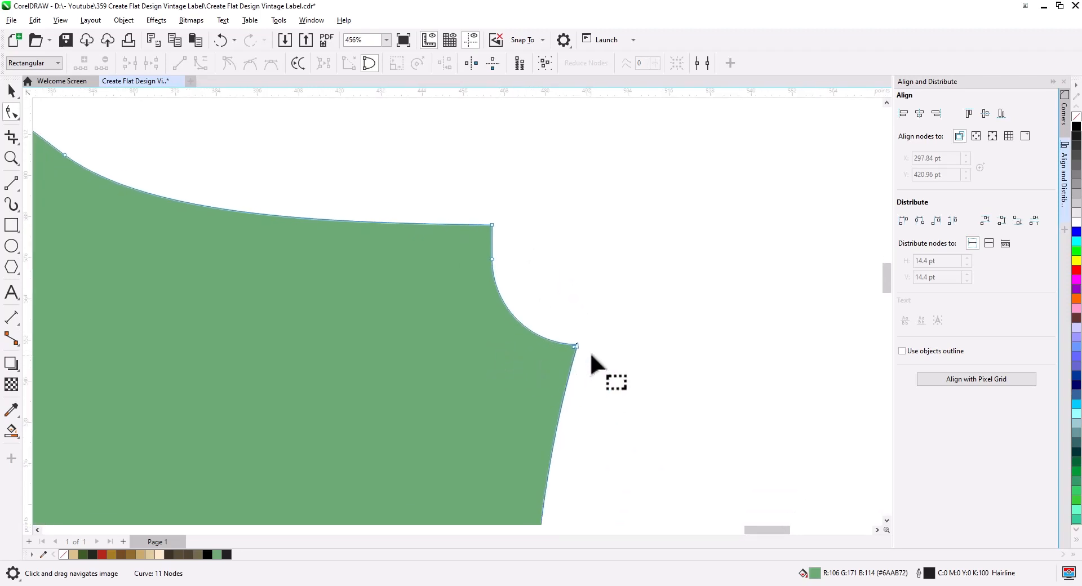
scroll(564, 350, "up", 2)
scroll(559, 344, "up", 5)
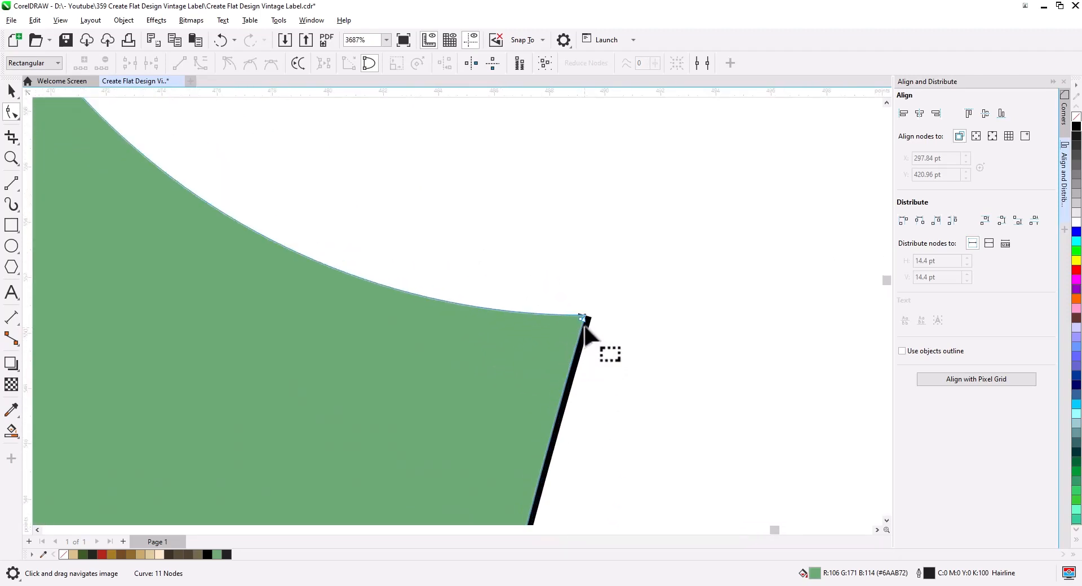
scroll(586, 336, "up", 1)
left_click(590, 337)
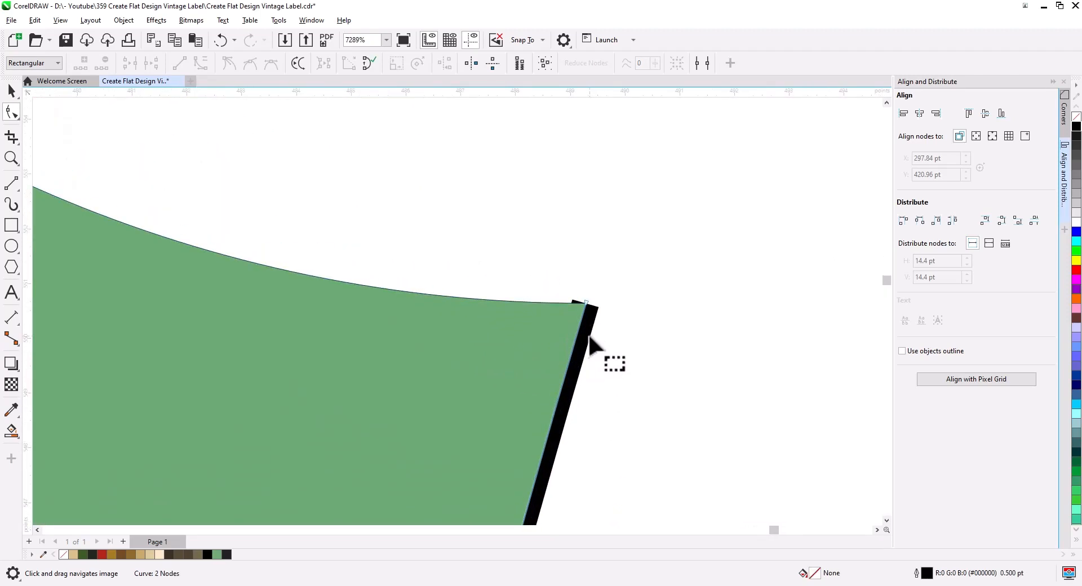
left_click(10, 91)
key("Delete")
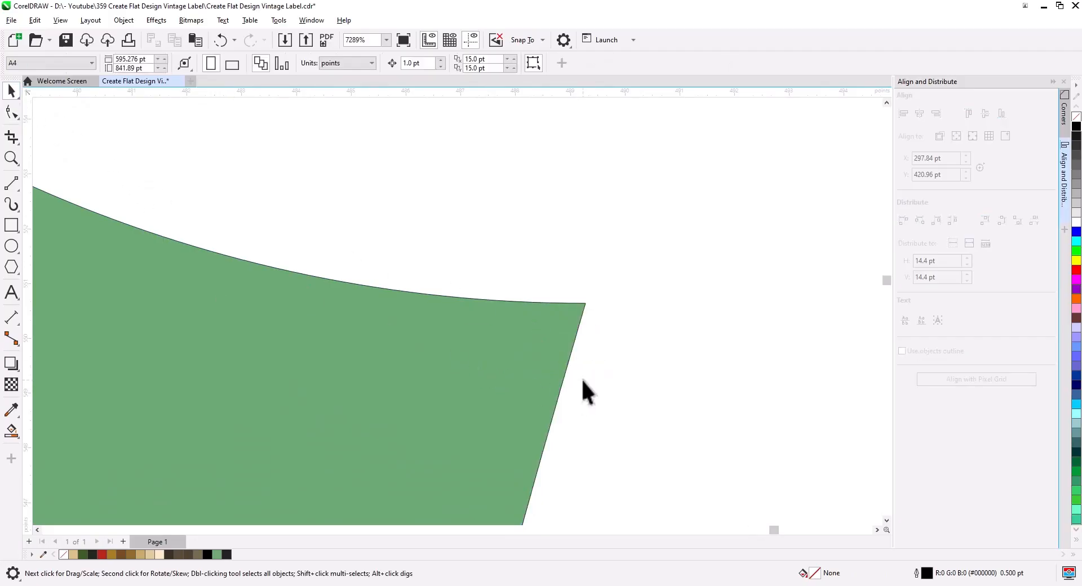
Delete the leftover thick black curve along the lower part of the concave edge
scroll(543, 353, "down", 7)
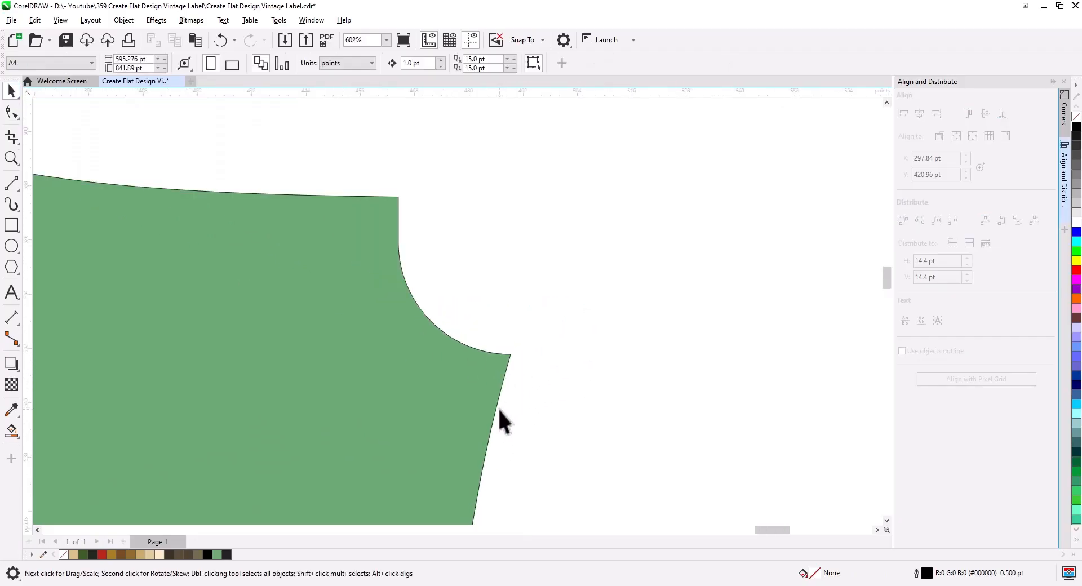
left_click_drag(498, 435, 539, 246)
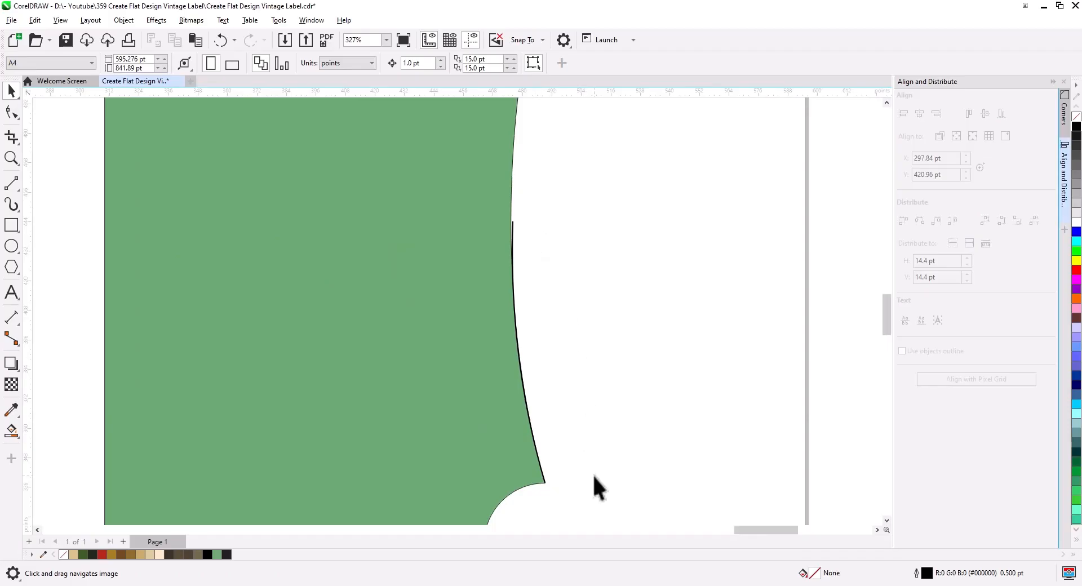
left_click_drag(417, 225, 447, 205)
key("Delete")
key("h")
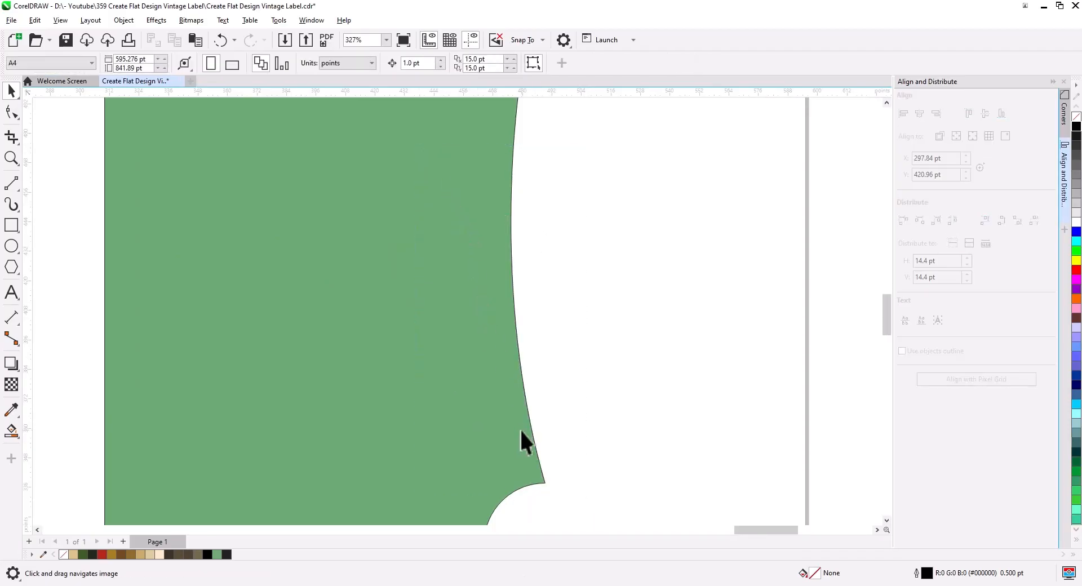
Delete the extra node between the arc and the corner of the half label's lower notch
left_click_drag(521, 440, 491, 248)
scroll(489, 248, "up", 4)
key("space")
left_click(389, 288)
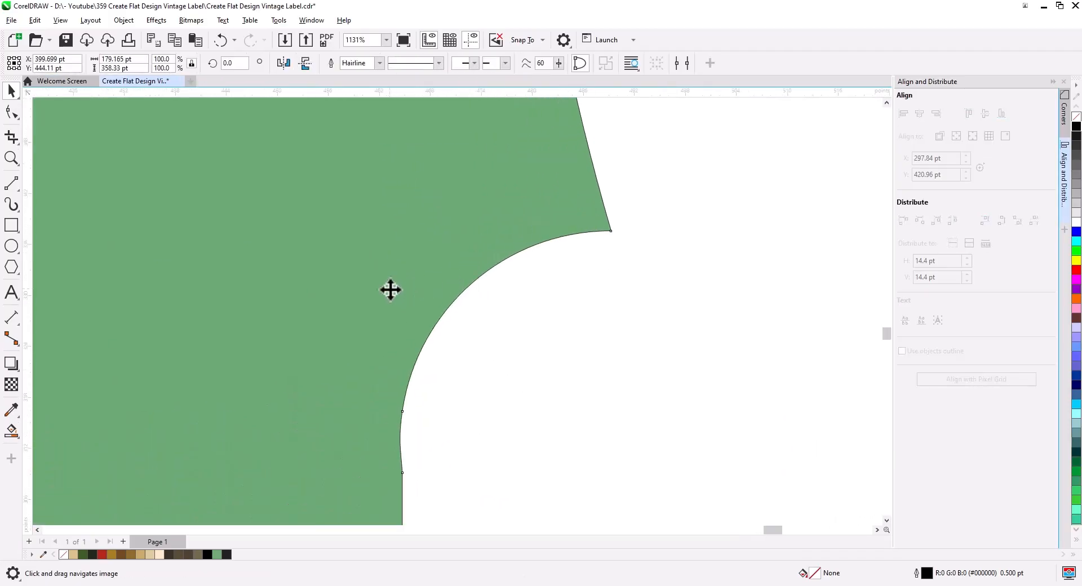
left_click(11, 115)
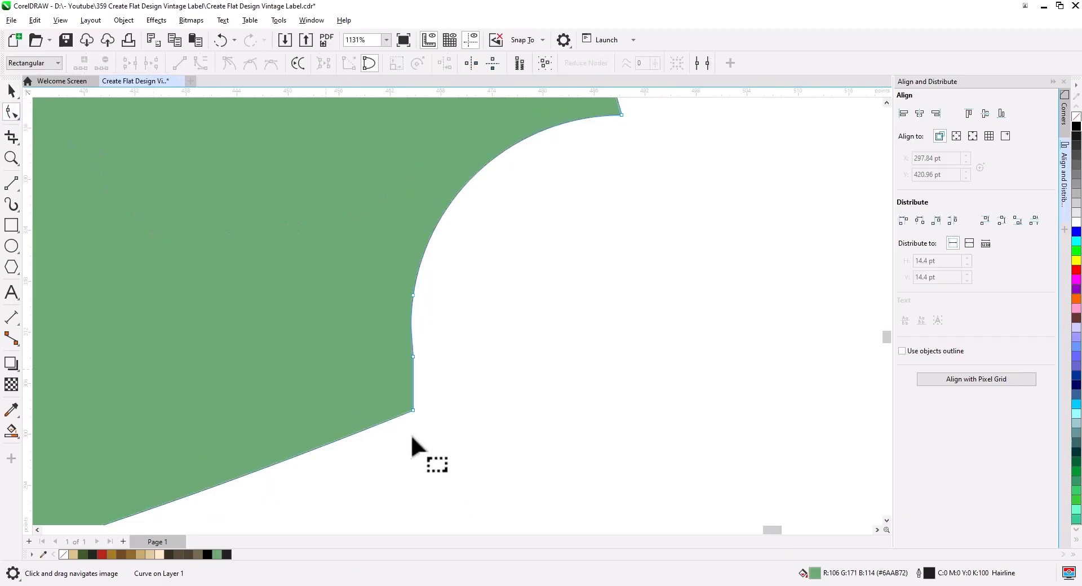
left_click(416, 357)
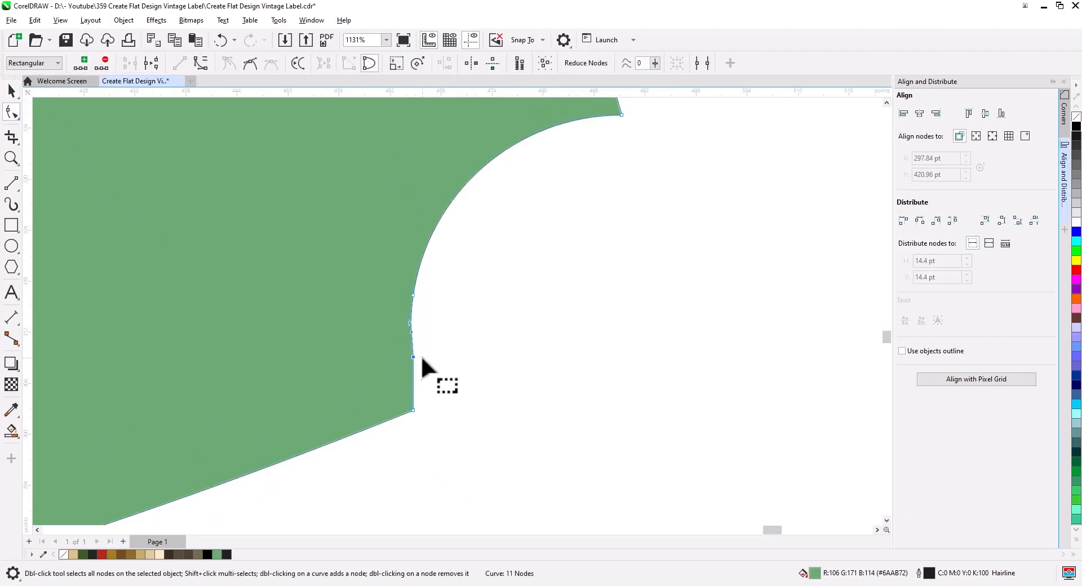
key("Delete")
scroll(454, 350, "down", 3)
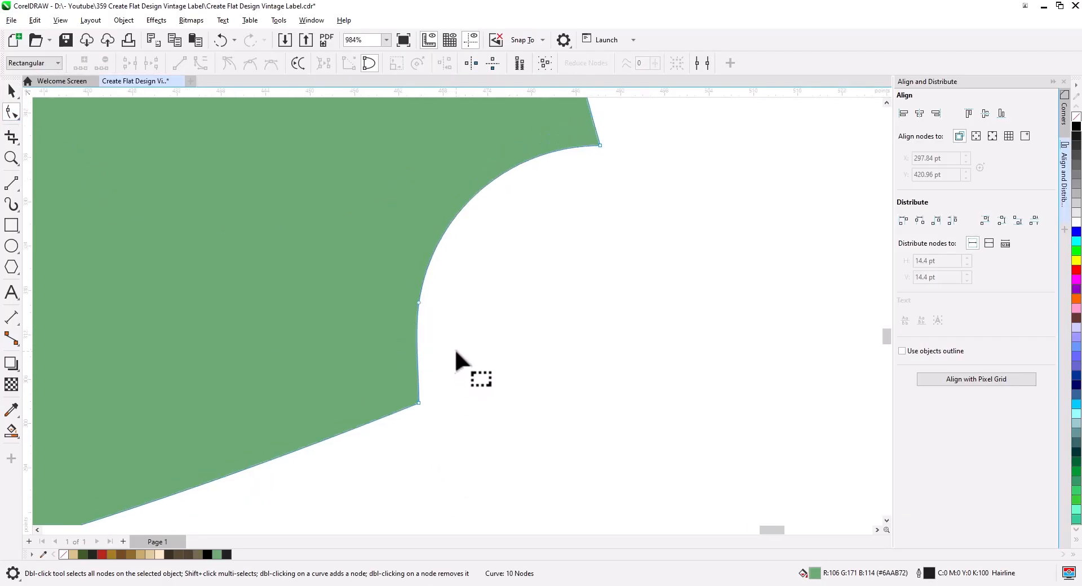
scroll(460, 356, "down", 6)
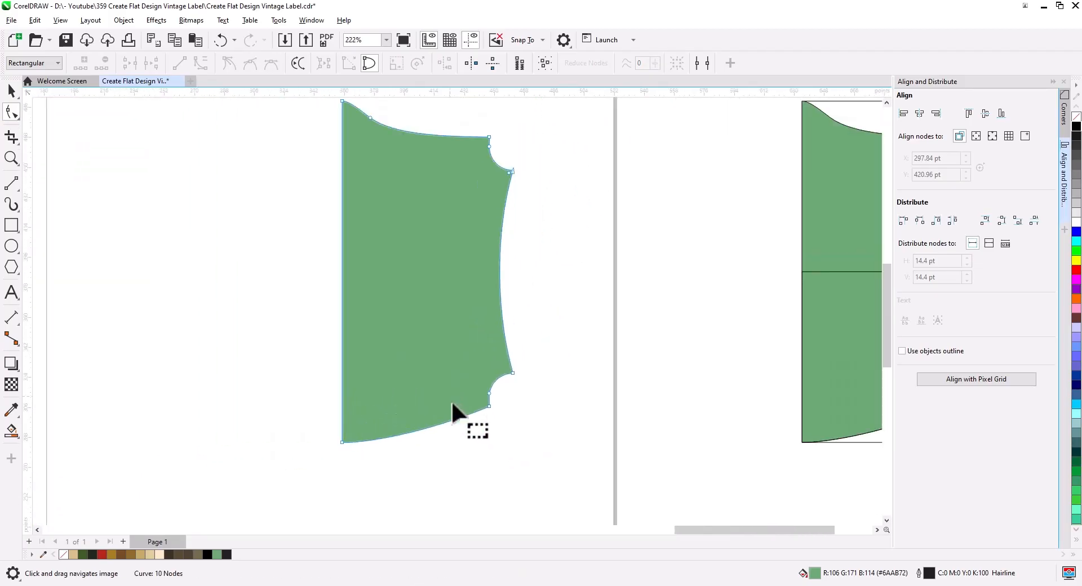
left_click(12, 91)
key("Escape")
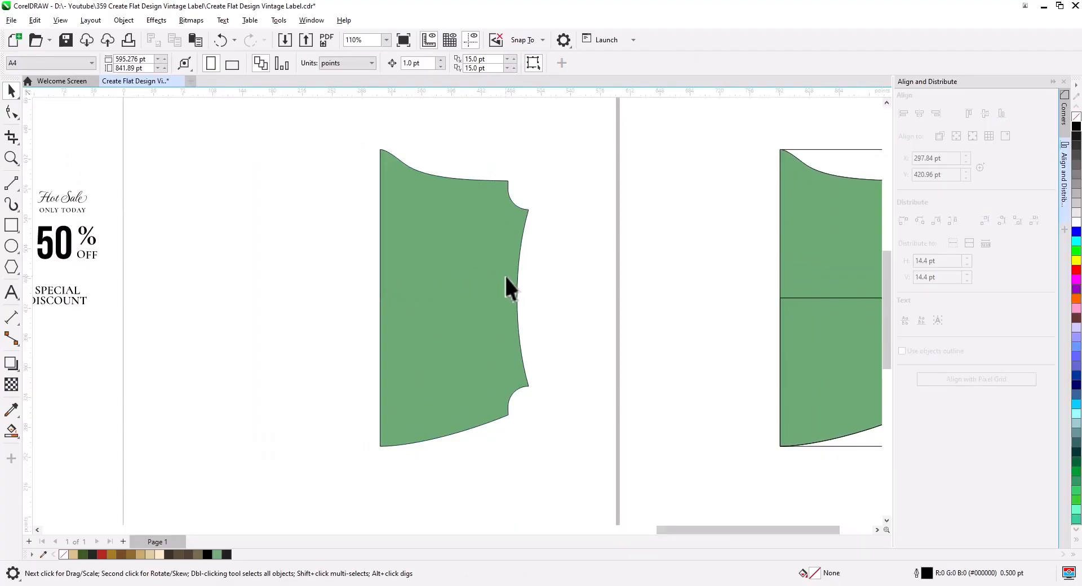
Place a horizontally mirrored copy of the half label on its left side, with the two straight edges meeting exactly
left_click_drag(508, 276, 377, 277)
left_click(411, 307)
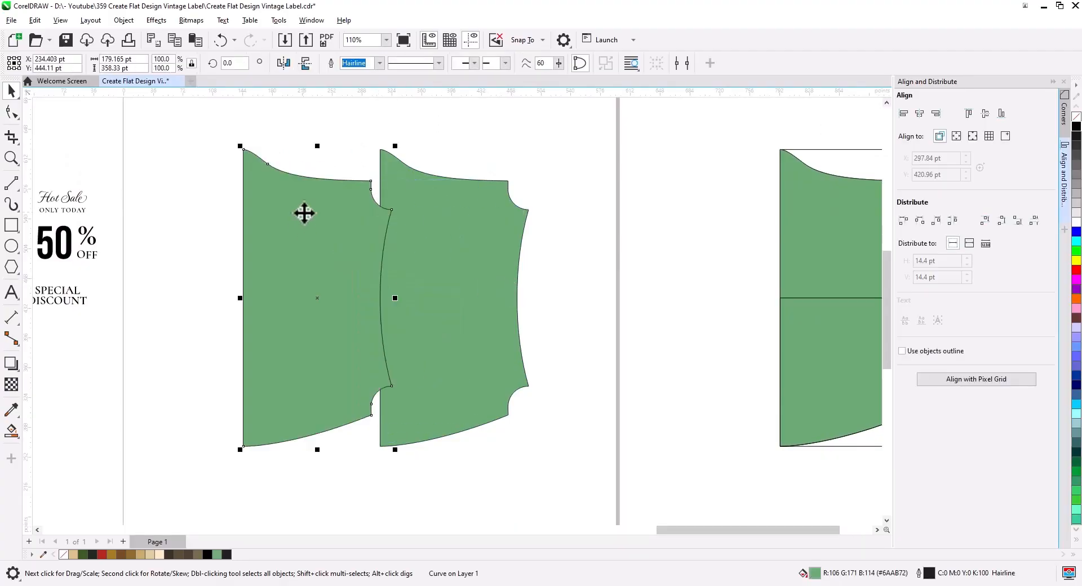
left_click(285, 63)
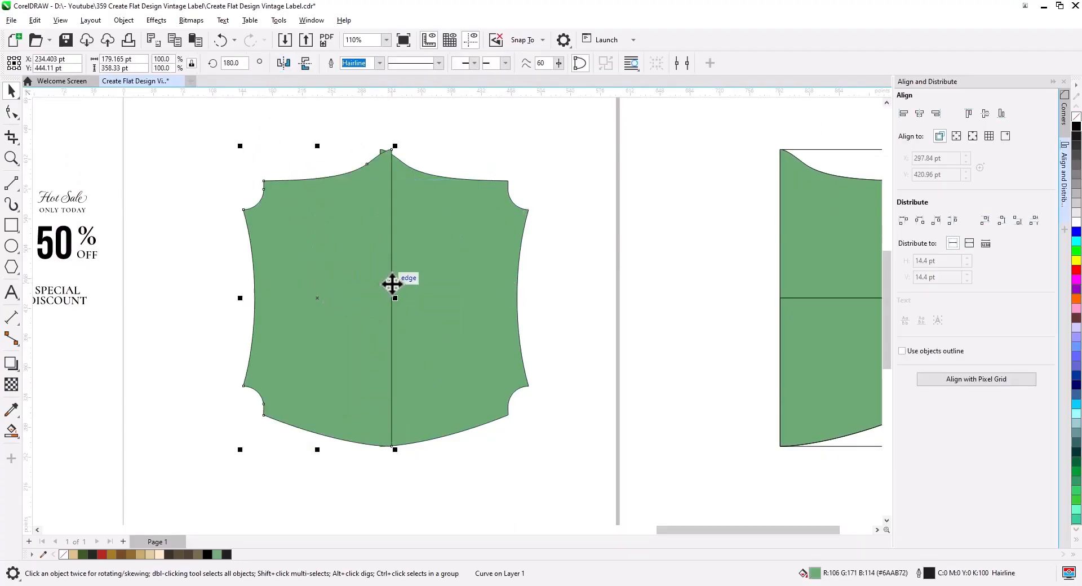
left_click_drag(391, 285, 339, 282)
scroll(293, 228, "up", 3)
left_click_drag(284, 226, 384, 223)
scroll(393, 243, "up", 3)
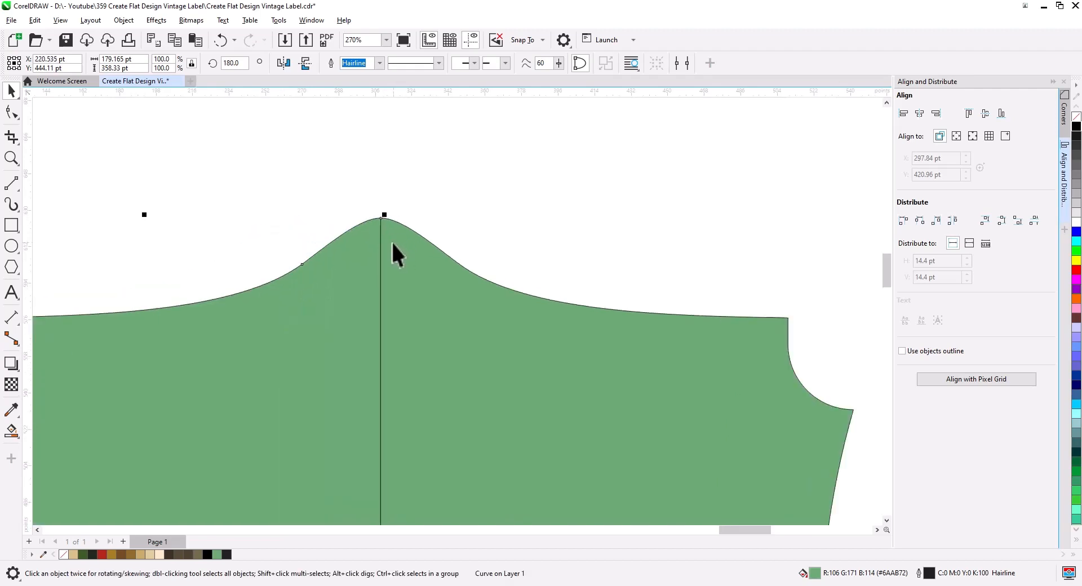
Weld the two halves into one label shape and delete the node at its top peak
left_click(395, 240, "shift")
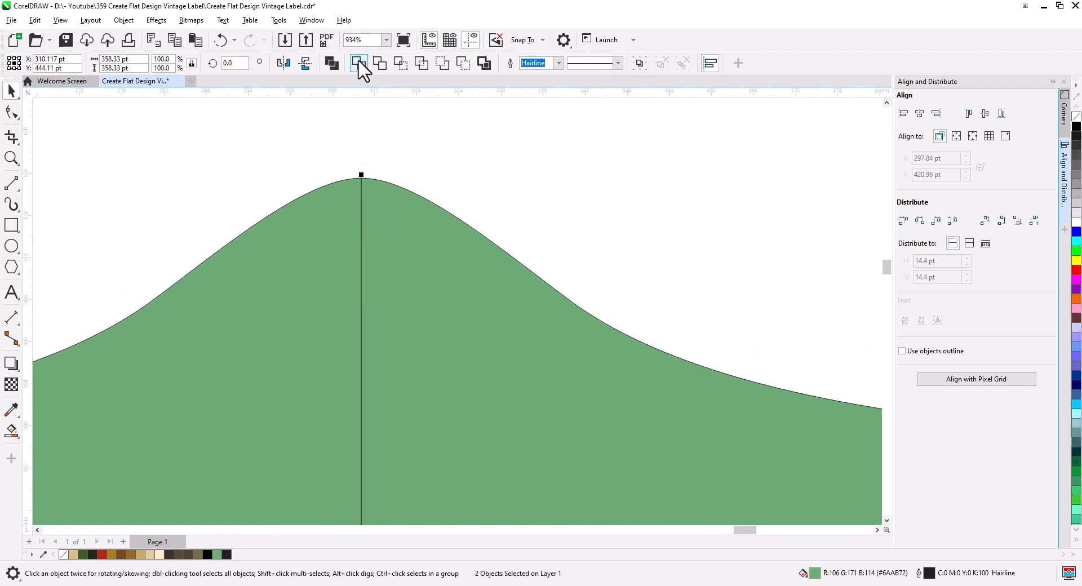
key("ctrl+l")
left_click(11, 113)
left_click_drag(270, 169, 417, 221)
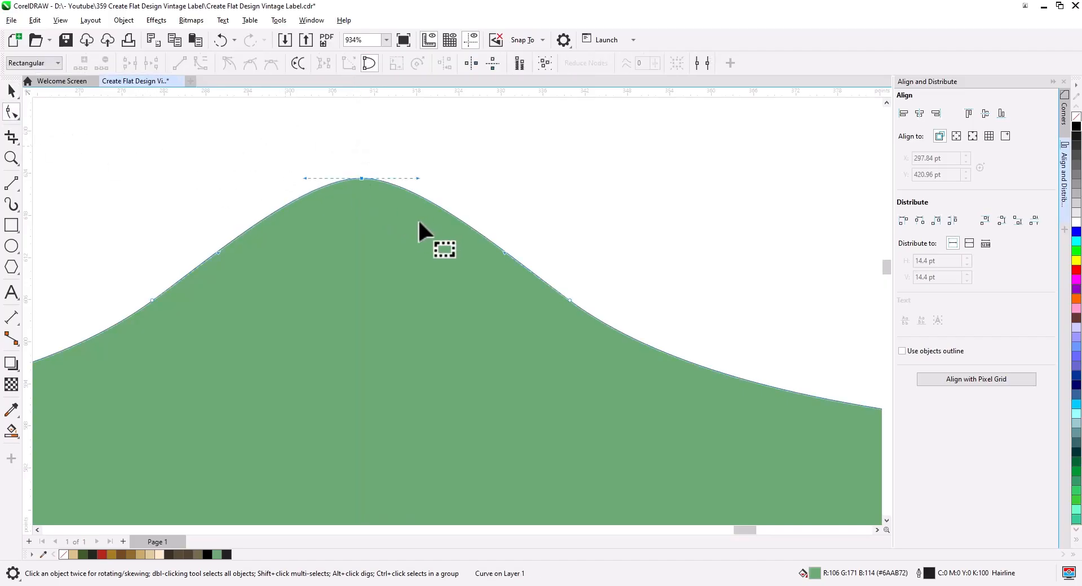
key("Delete")
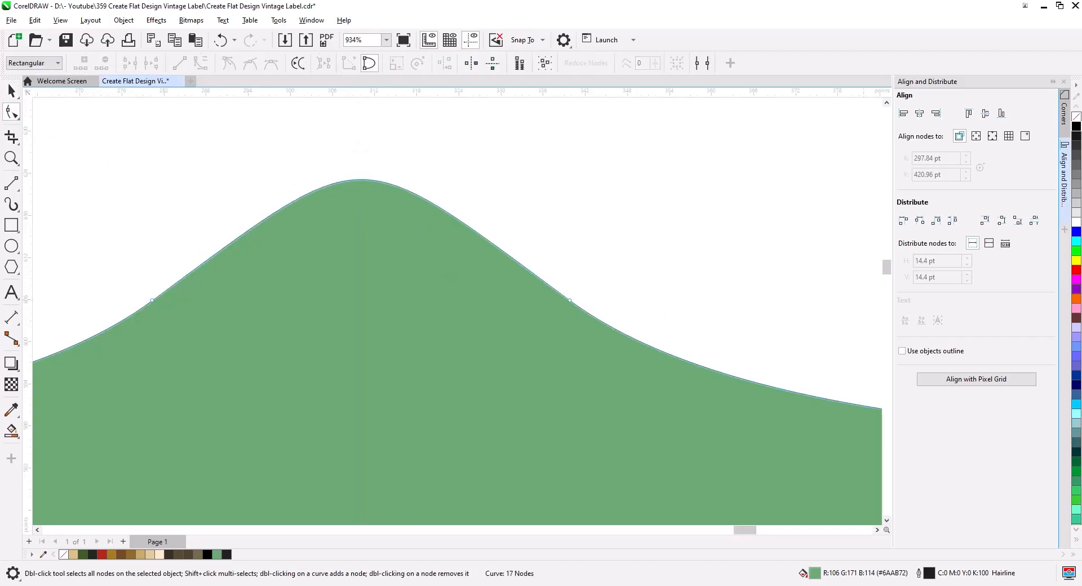
Delete the node at the bottom centre of the label's outline
scroll(454, 338, "down", 3)
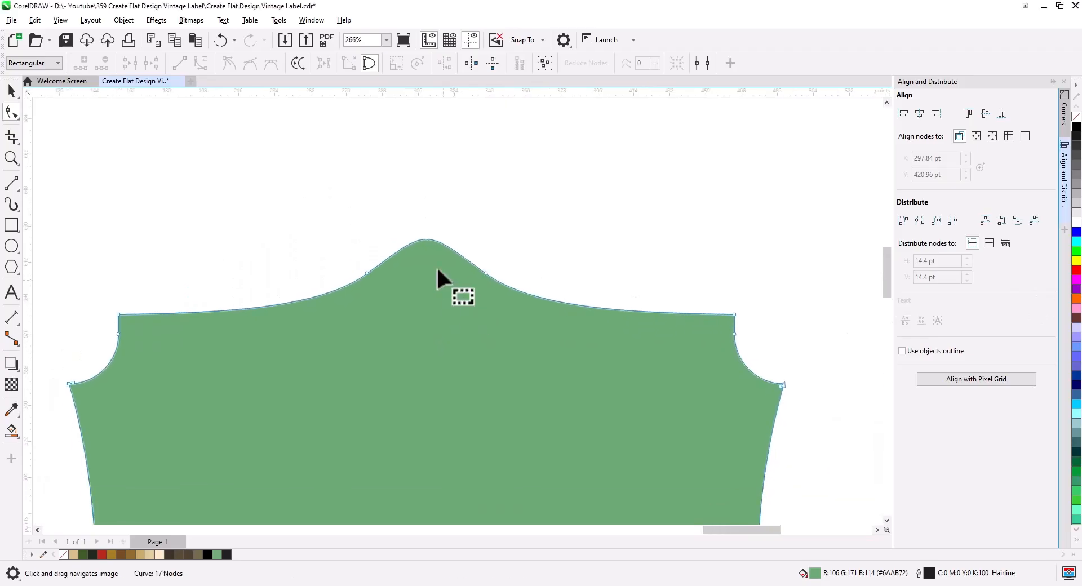
left_click_drag(427, 236, 429, 254)
scroll(455, 264, "down", 4)
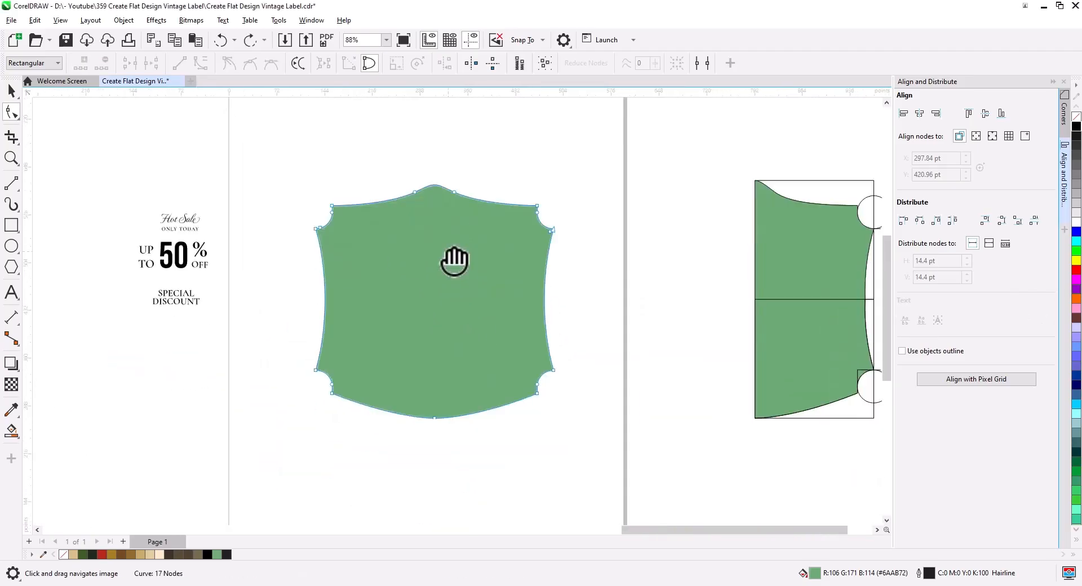
scroll(442, 437, "up", 2)
left_click_drag(442, 437, 423, 393)
key("Delete")
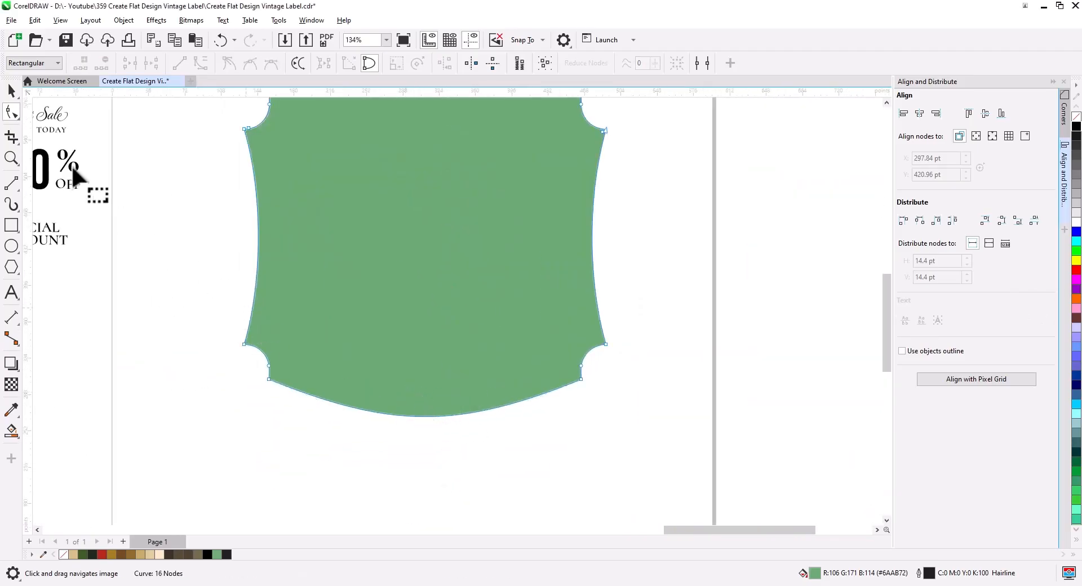
Remove the extra node at the outer tip of the label's upper-left notch
left_click(11, 93)
scroll(195, 241, "up", 6)
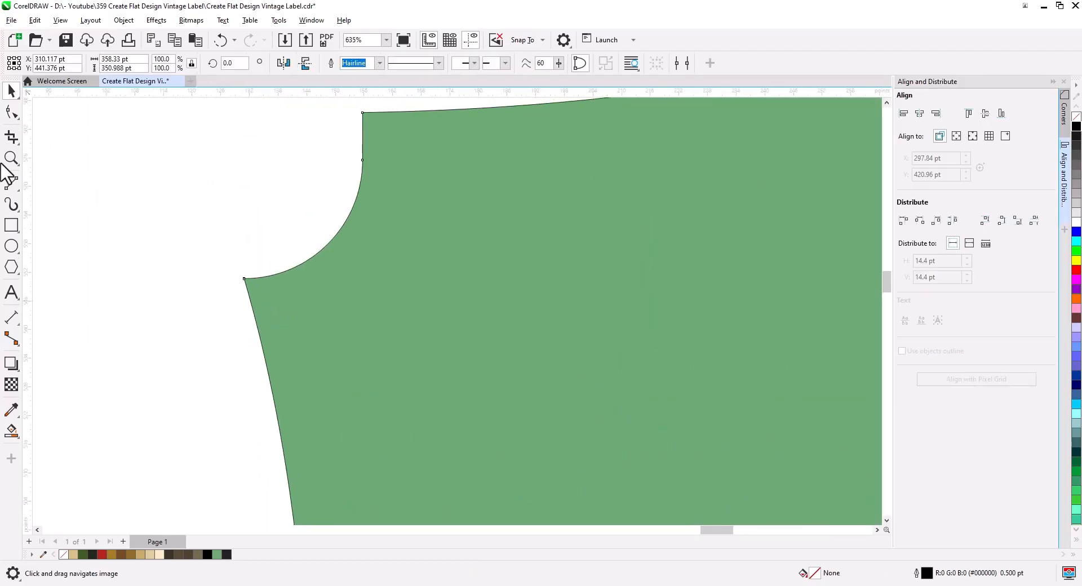
key("F10")
scroll(239, 277, "up", 10)
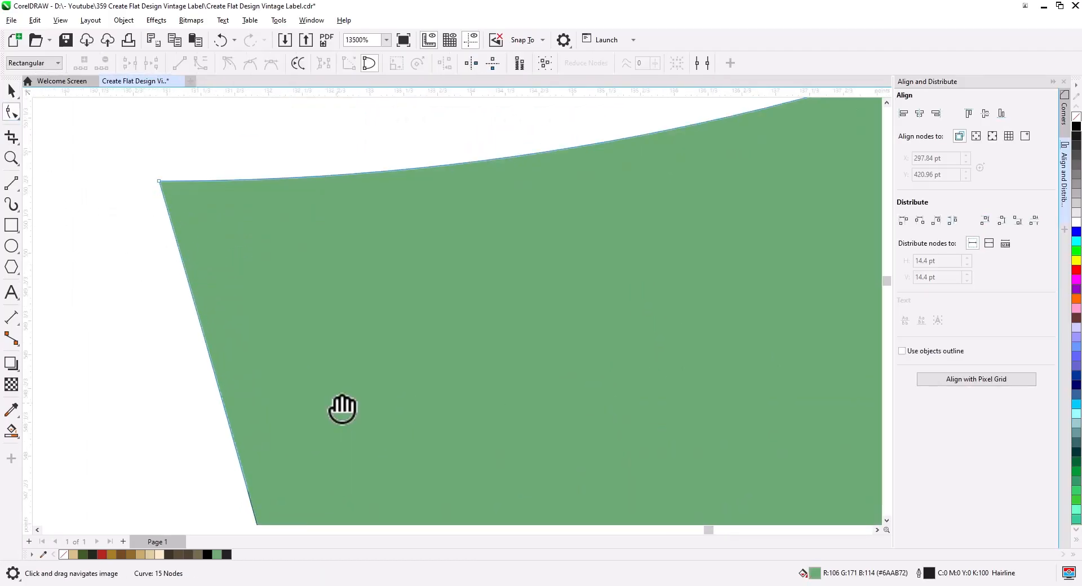
Remove the extra node at the outer tip of the label's upper-right notch
scroll(315, 380, "down", 7)
left_click_drag(310, 380, 287, 261)
left_click_drag(733, 305, 511, 331)
scroll(600, 235, "up", 5)
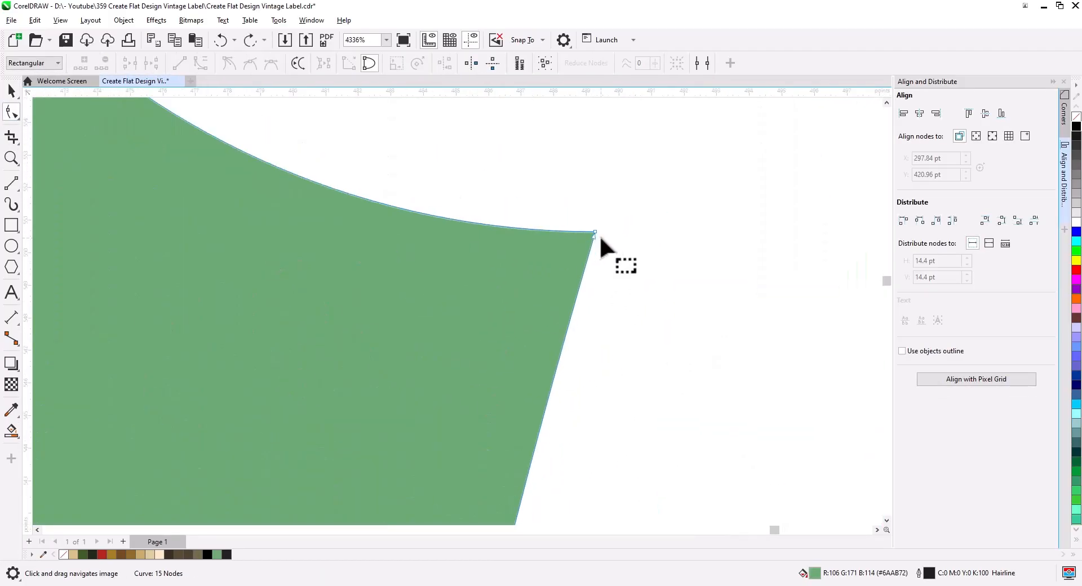
scroll(600, 235, "up", 5)
left_click_drag(590, 244, 544, 207)
key("Delete")
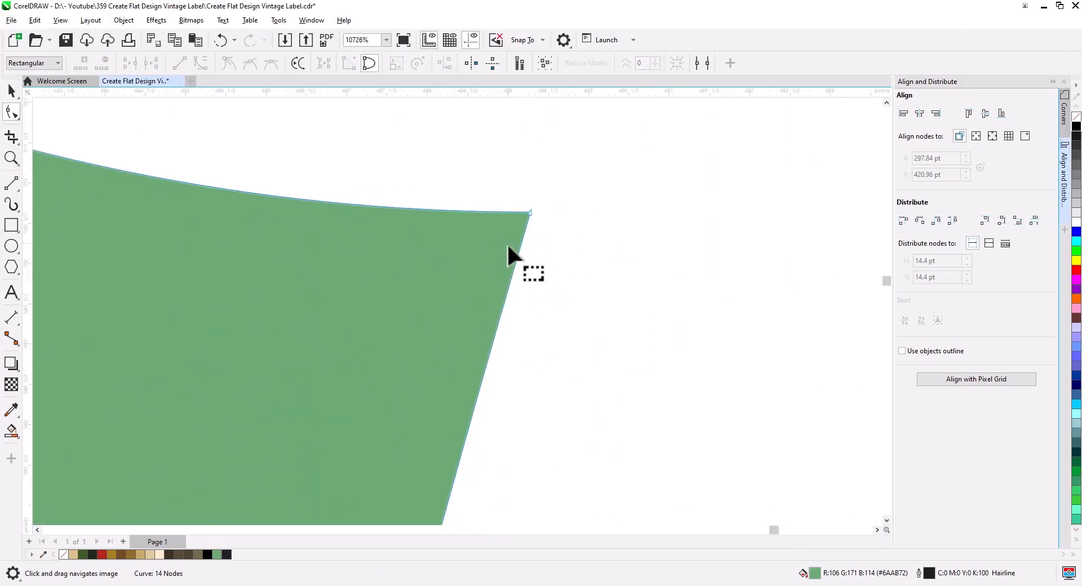
scroll(507, 245, "down", 15)
left_click_drag(349, 310, 451, 269)
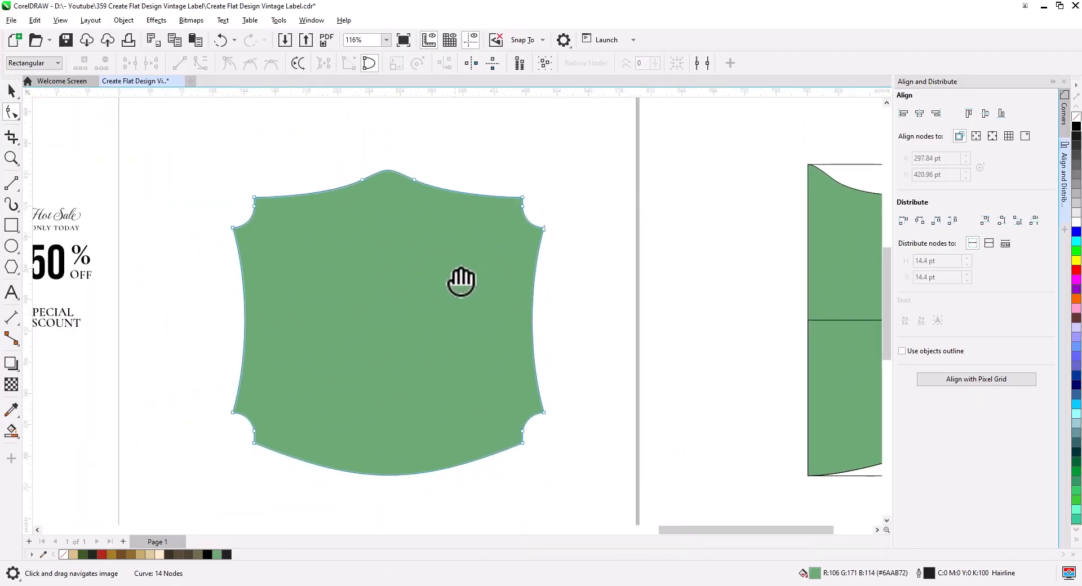
Move the nodes of both upper corner notches straight down together by about 16.86 pt
key("ctrl+z")
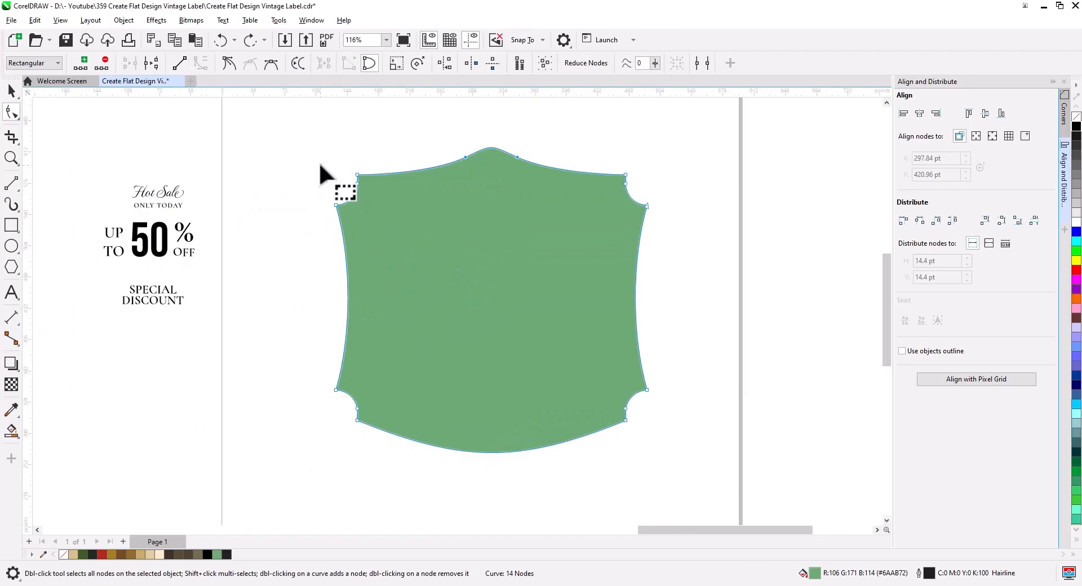
left_click_drag(320, 162, 391, 223)
left_click_drag(623, 183, 623, 197)
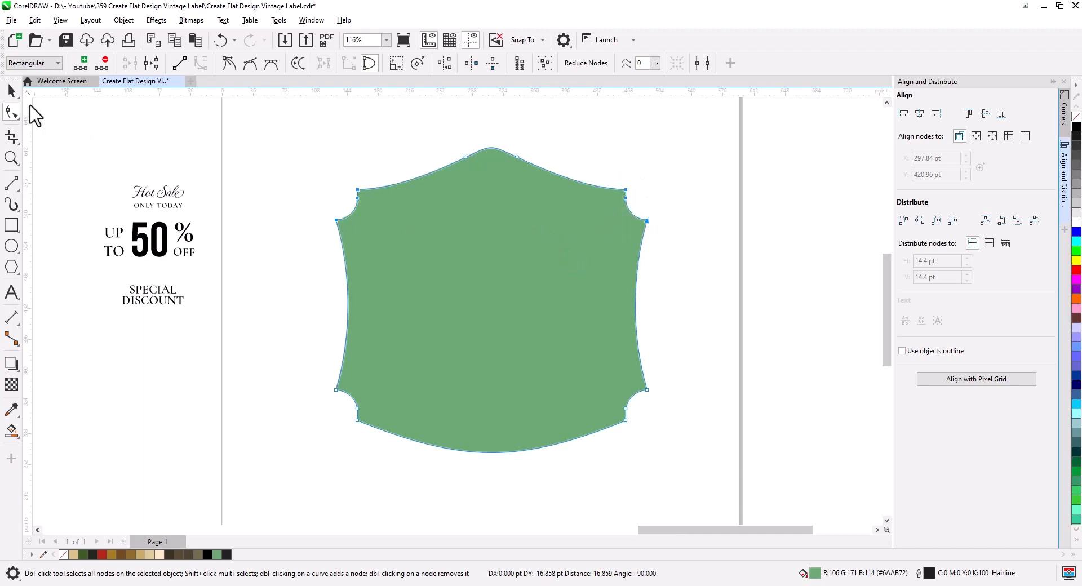
Remove the label's green fill, keeping its black hairline outline, and place an unfilled copy beside it on the left
left_click(11, 91)
key("Escape")
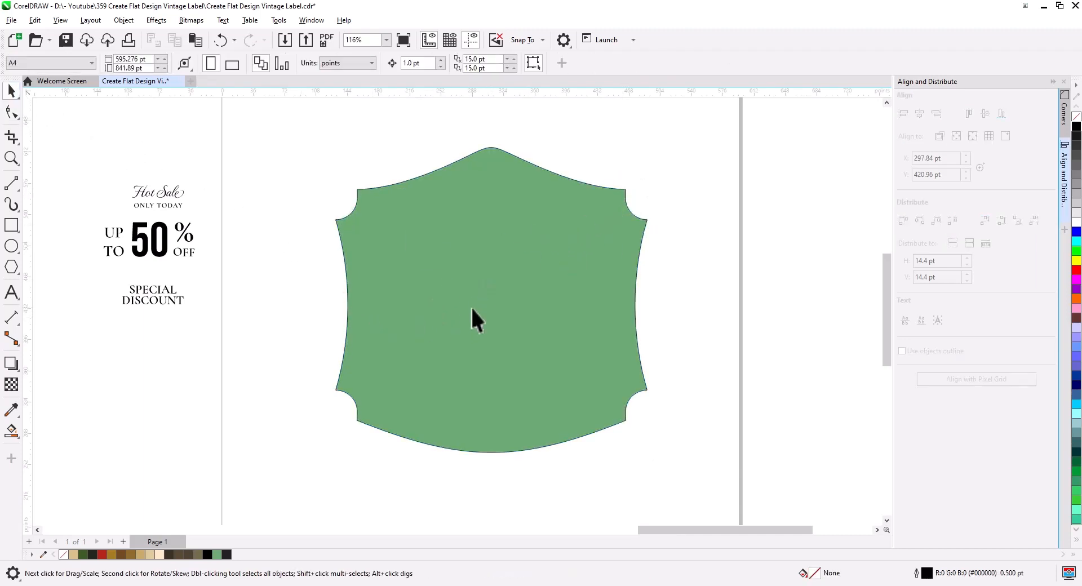
left_click(472, 310)
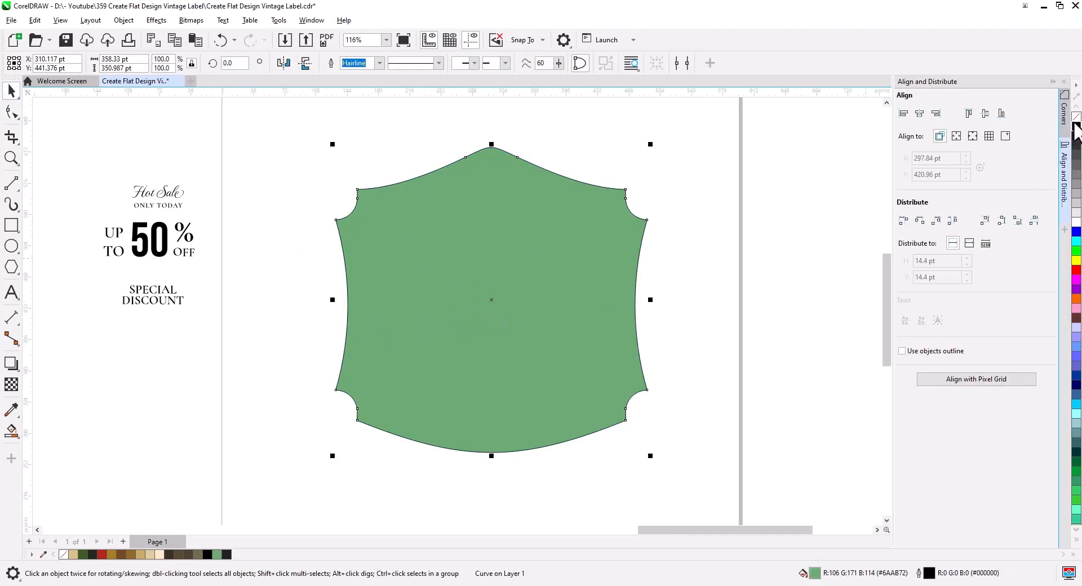
left_click(1076, 125)
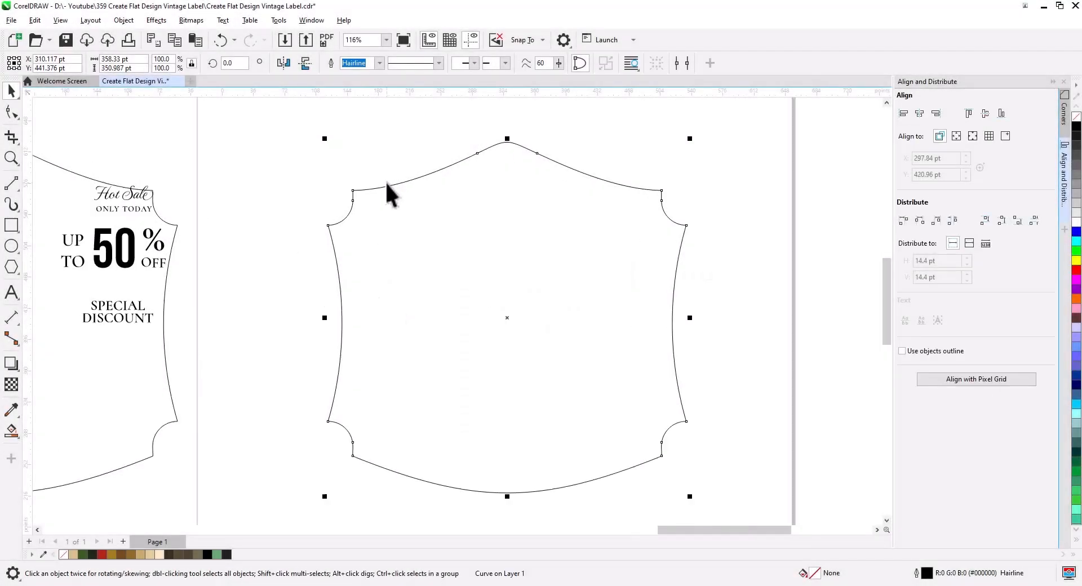
Add a one-step inside contour with a 2.0 pt offset to the label outline
scroll(385, 181, "up", 3)
left_click_drag(454, 210, 384, 258)
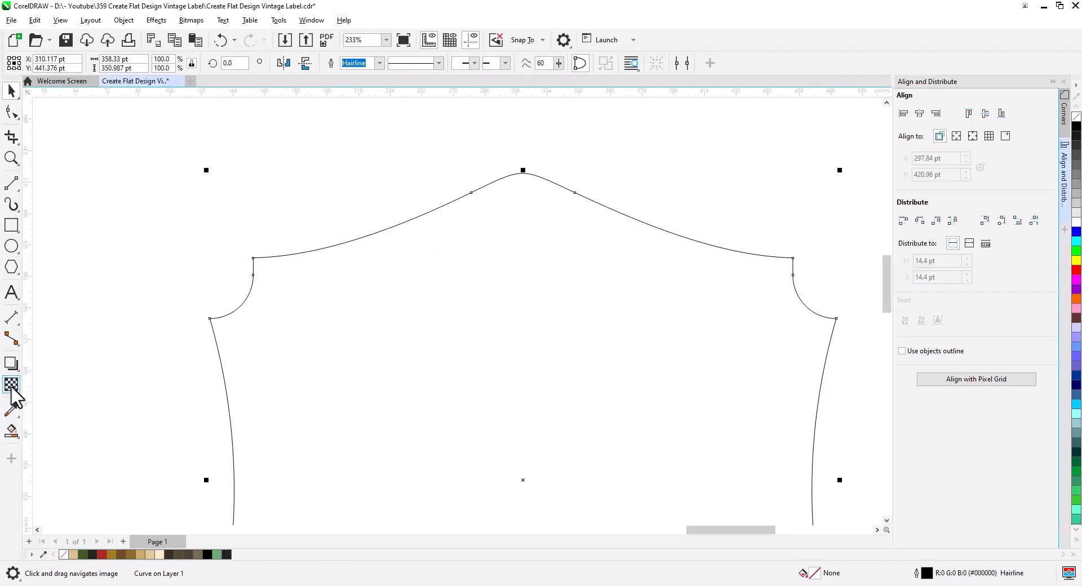
left_click(12, 363)
left_click(66, 386)
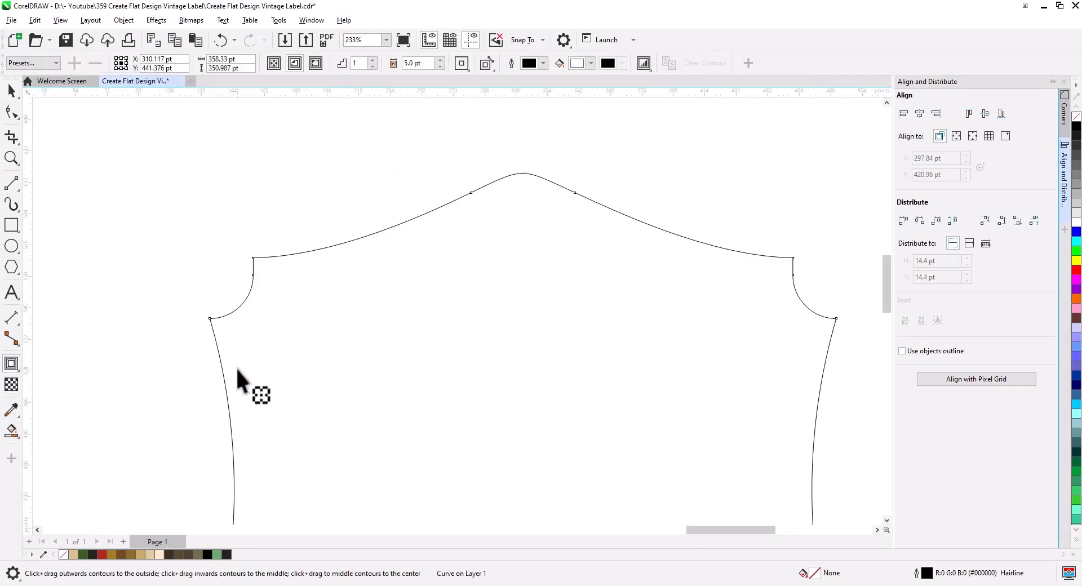
left_click(295, 63)
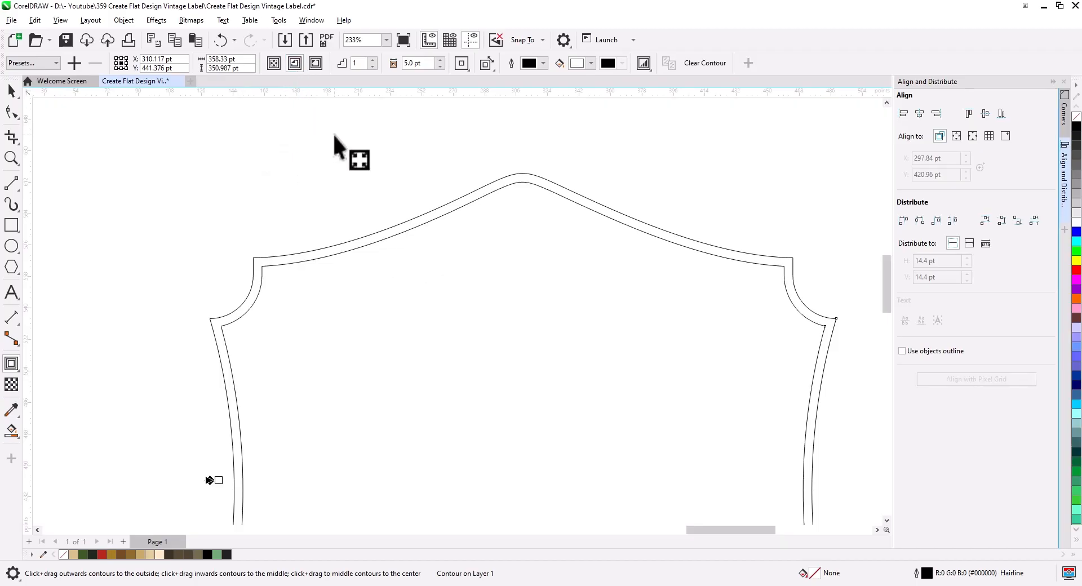
left_click(442, 68)
left_click(442, 68)
left_click(442, 68)
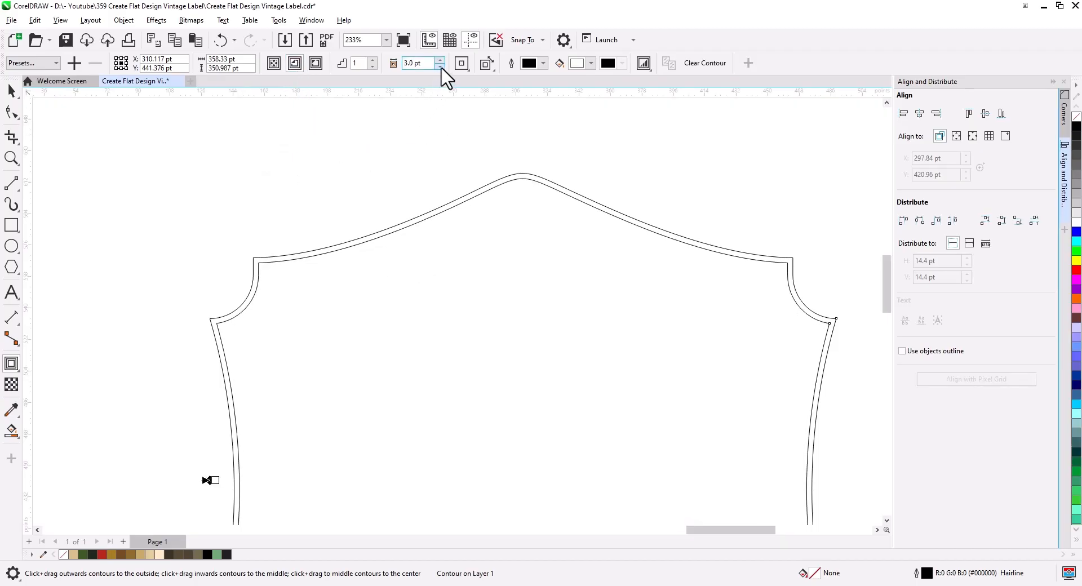
left_click(442, 68)
left_click(442, 68)
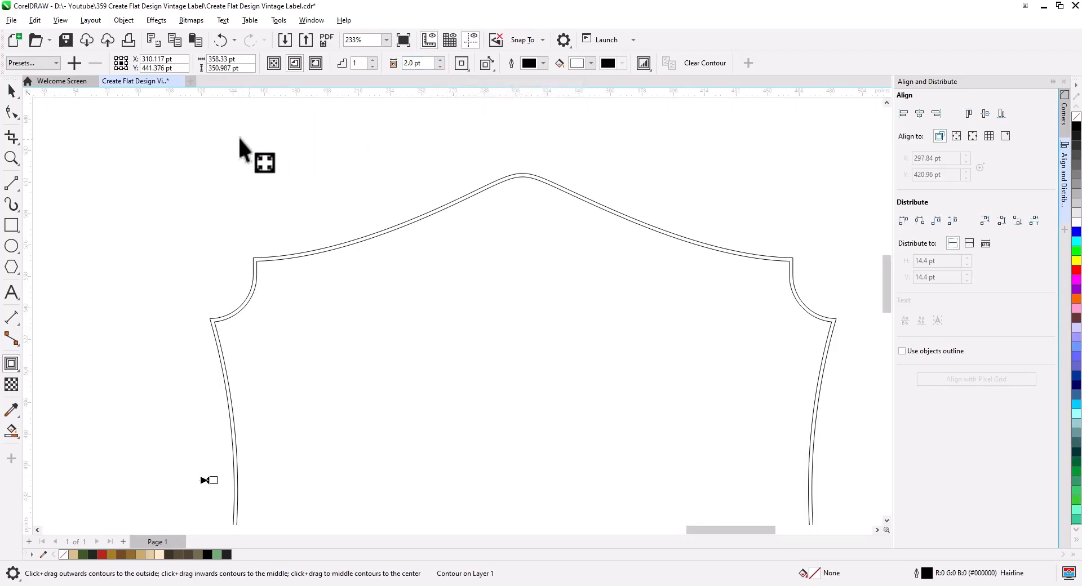
Break the 2 pt contour apart from the outer label outline
left_click(11, 91)
right_click(341, 251)
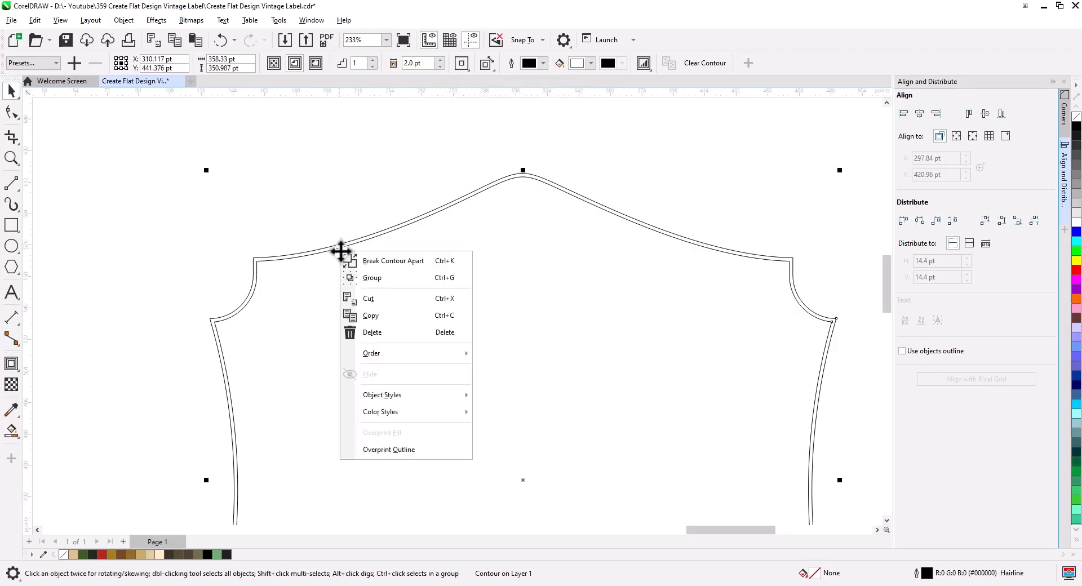
left_click(377, 262)
left_click(339, 201)
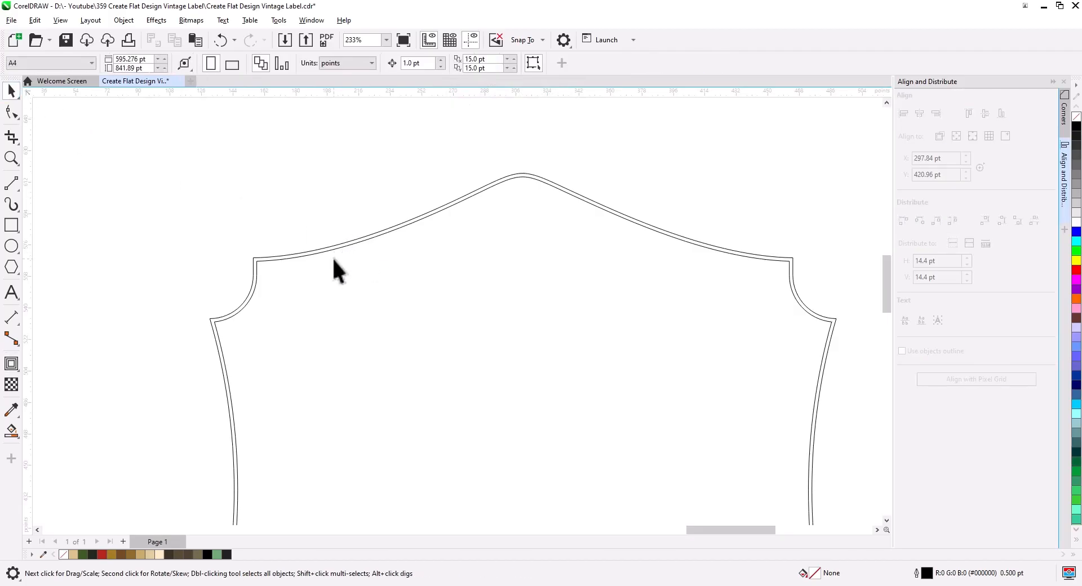
Add a one-step inside contour with an 11.0 pt offset to the inner outline and break it apart
left_click(334, 250)
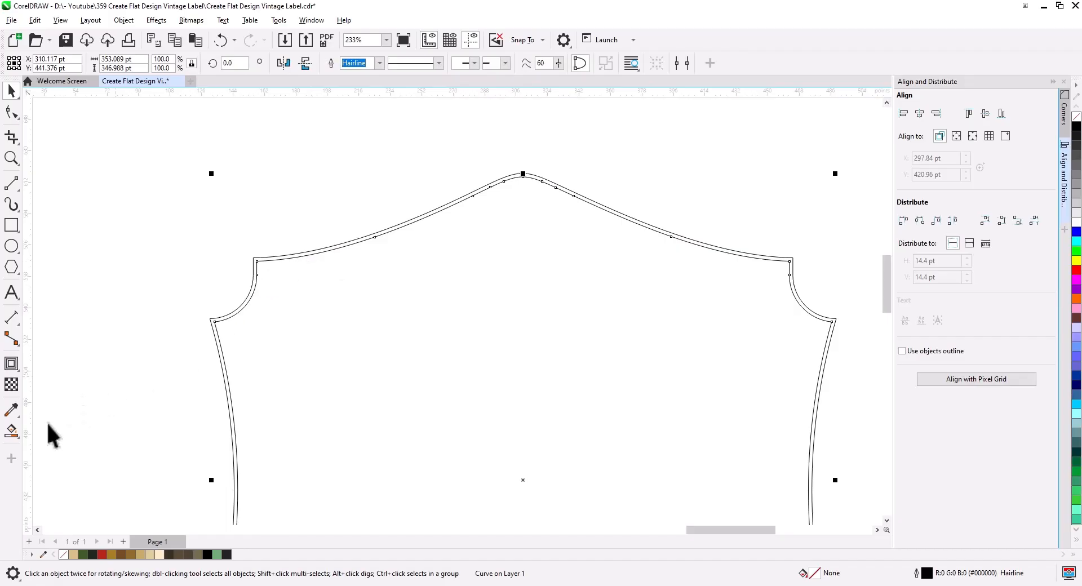
left_click(12, 366)
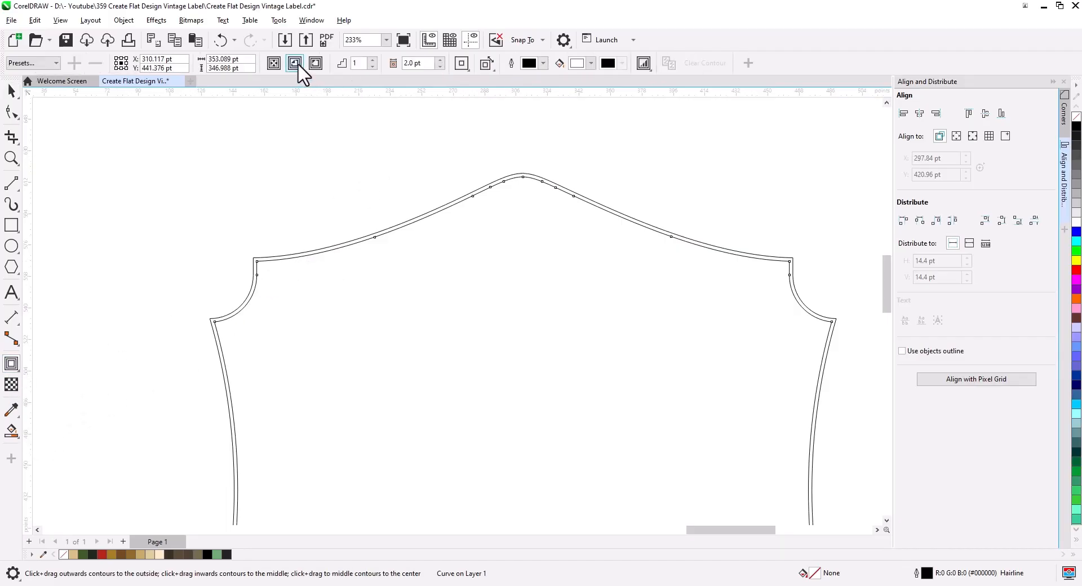
left_click(440, 60)
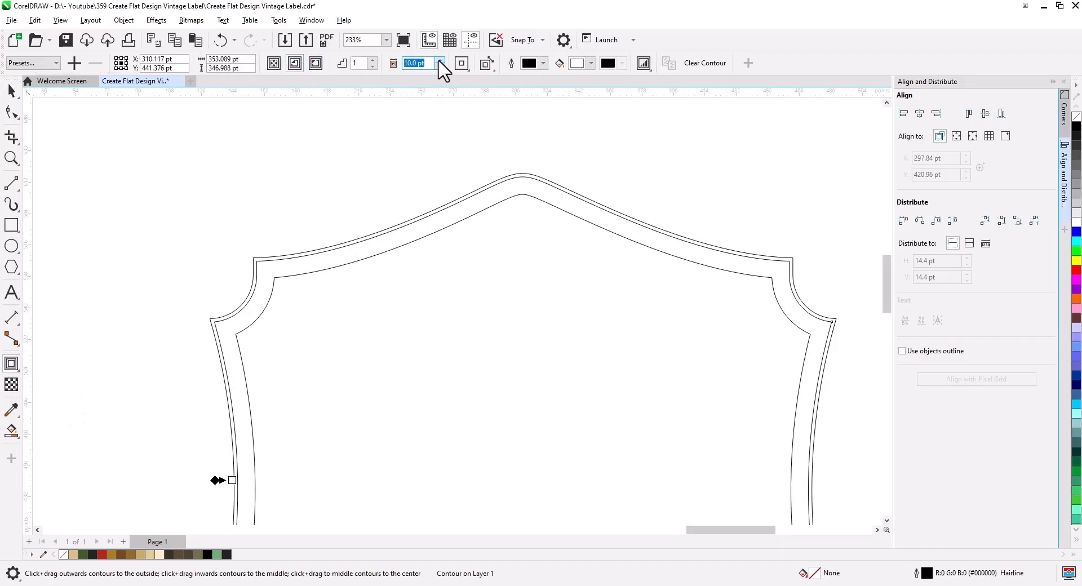
left_click(11, 91)
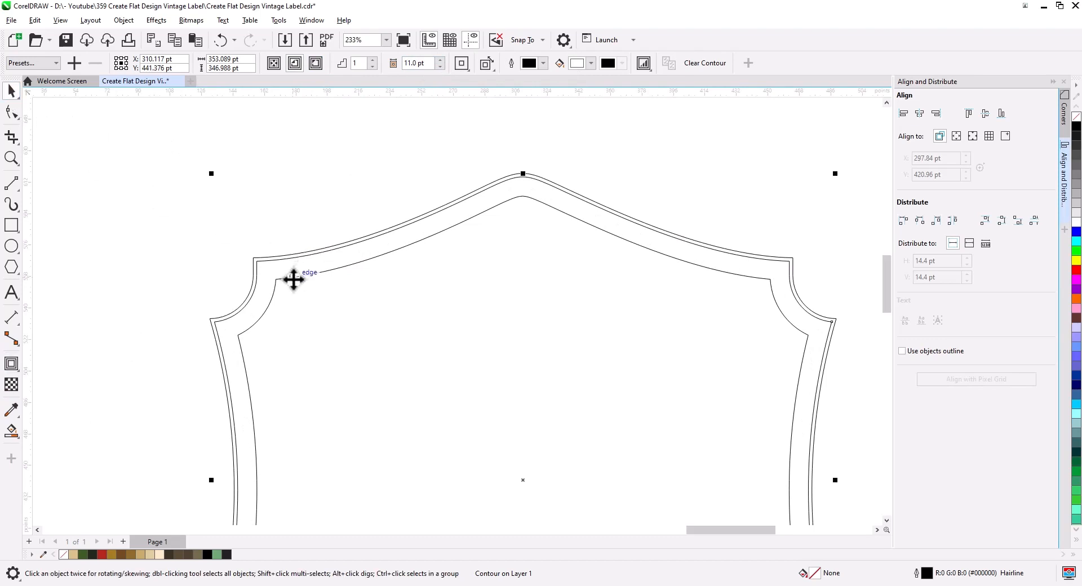
right_click(294, 280)
left_click(345, 288)
left_click(247, 308)
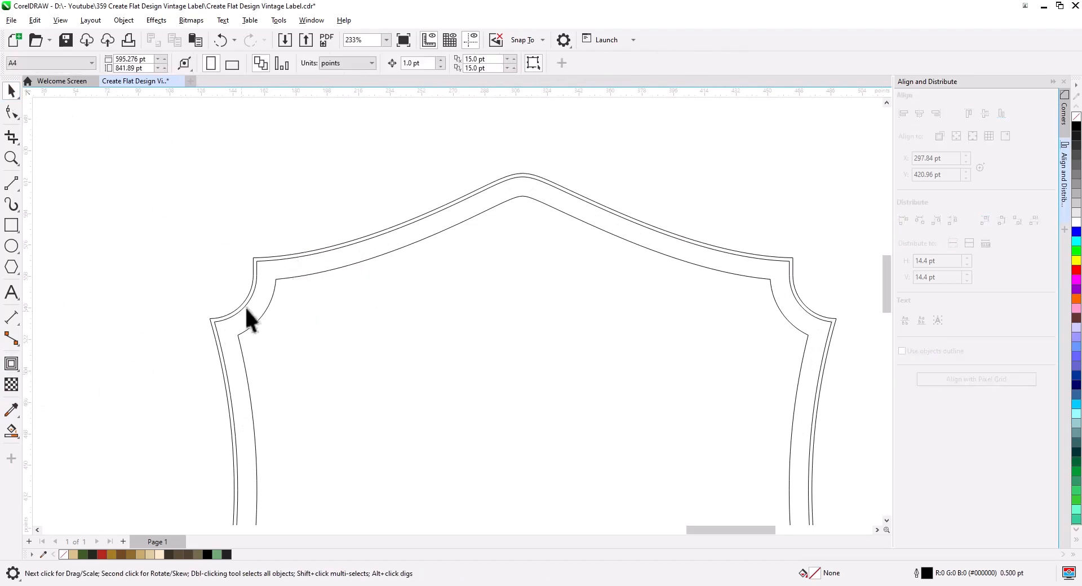
Add a one-step inside contour with a 2 pt offset to the innermost label outline
left_click(270, 294)
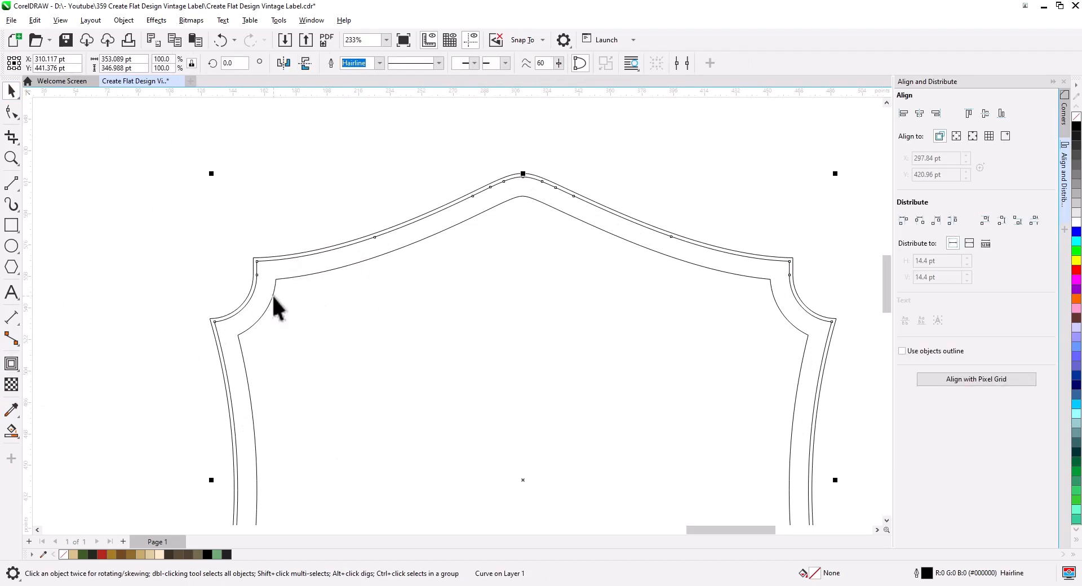
left_click(11, 363)
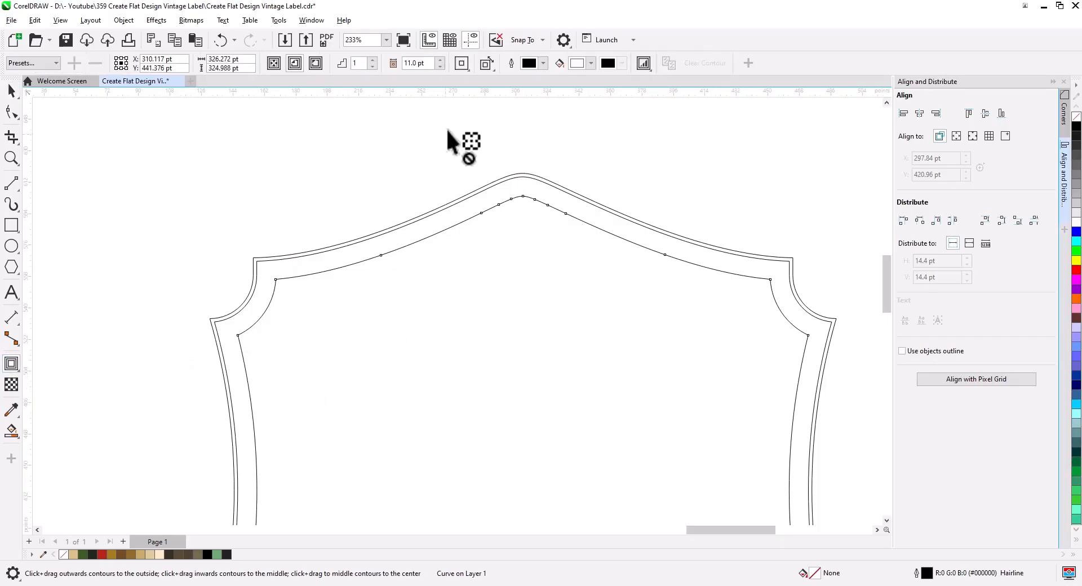
double_click(415, 63)
type("2")
key("Return")
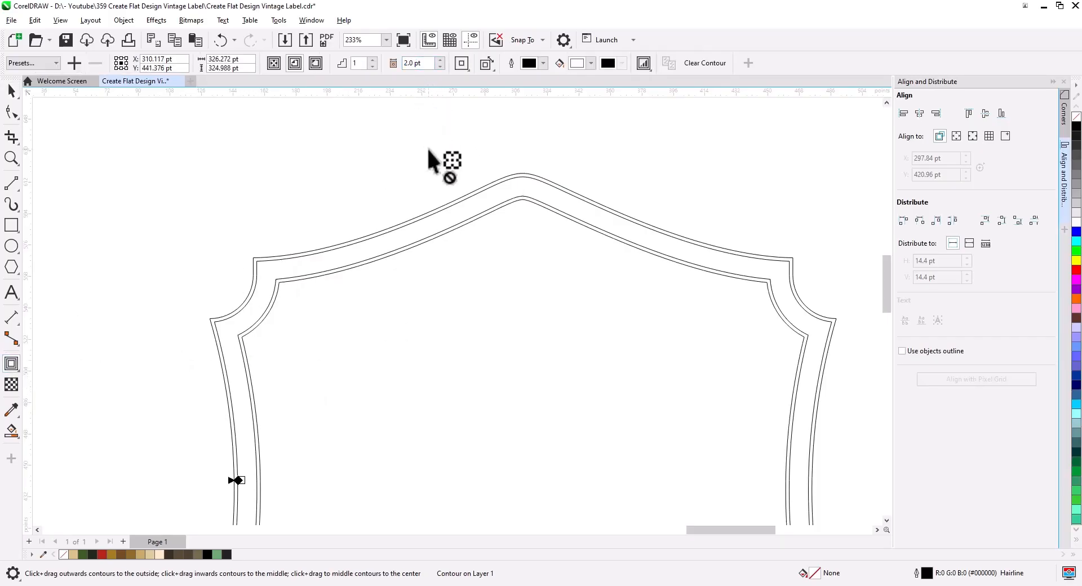
left_click(11, 91)
left_click(161, 211)
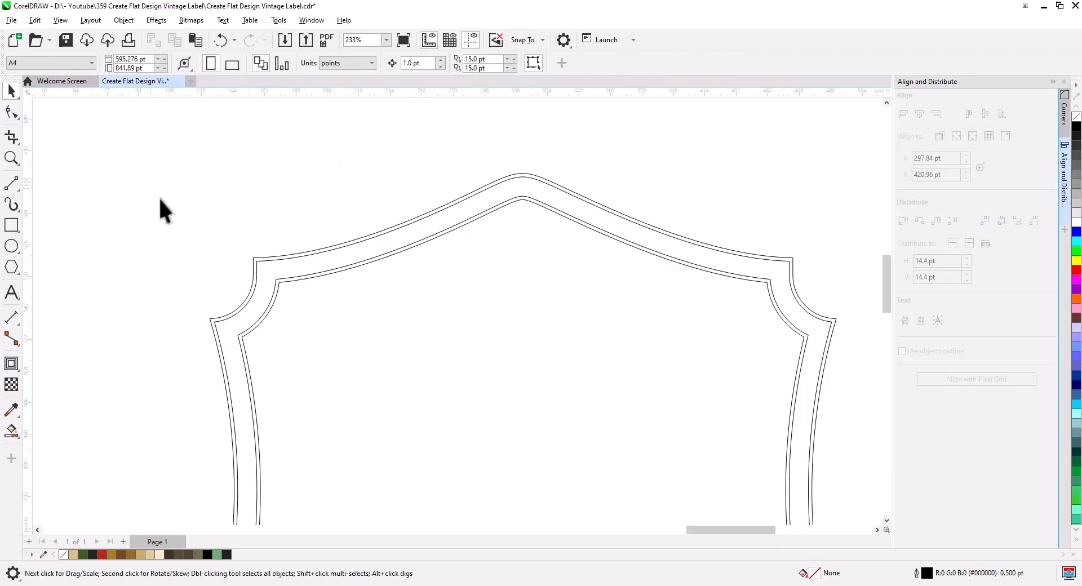
Break the innermost outline's contour apart into separate curves
left_click(282, 284)
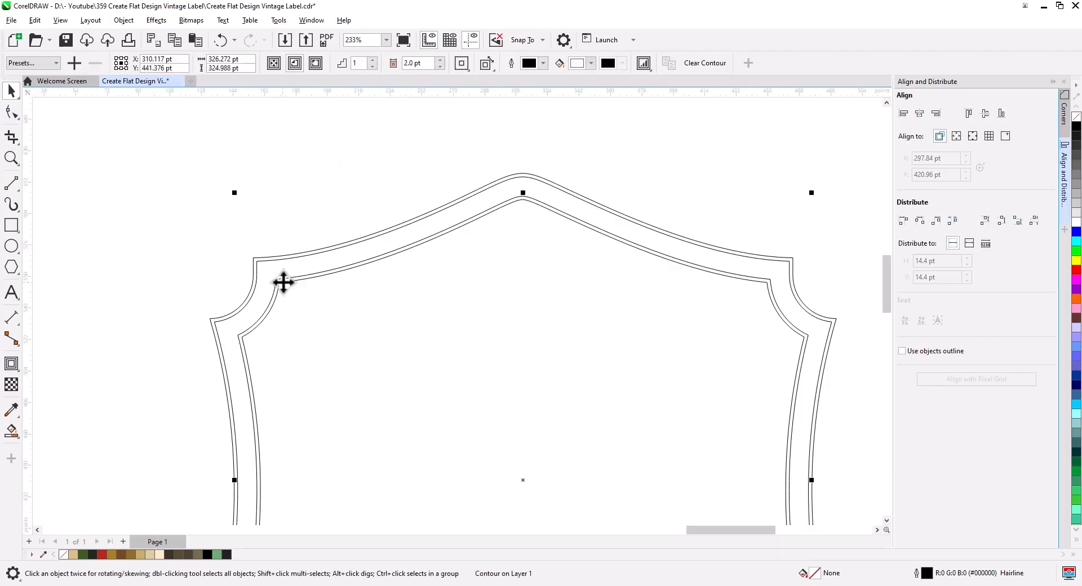
right_click(282, 283)
left_click(314, 292)
left_click(257, 273)
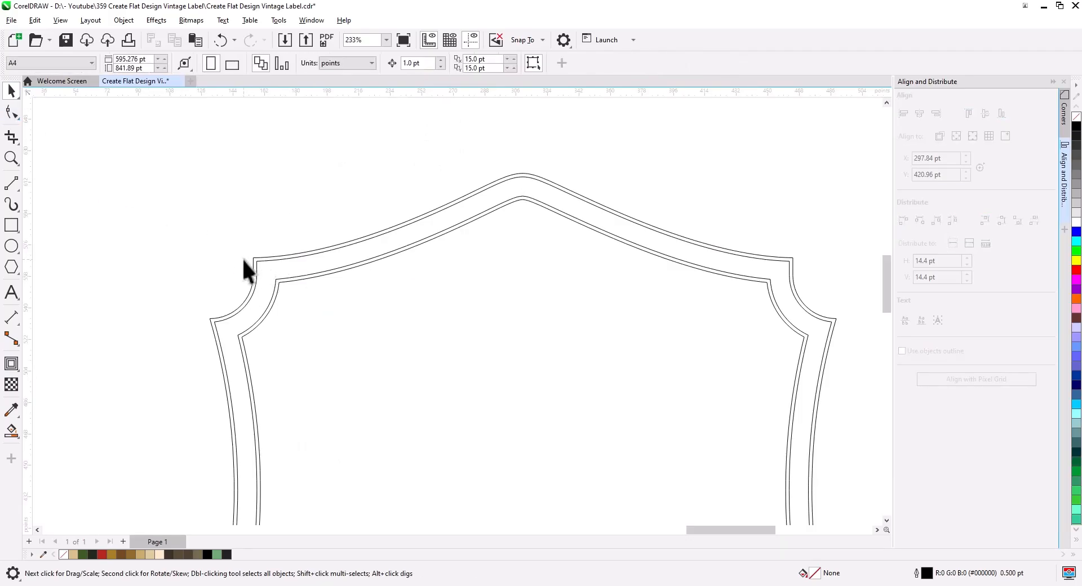
Smart Fill the two thin bands between the paired outlines with green #6AAB72 and a hairline outline
left_click(323, 260)
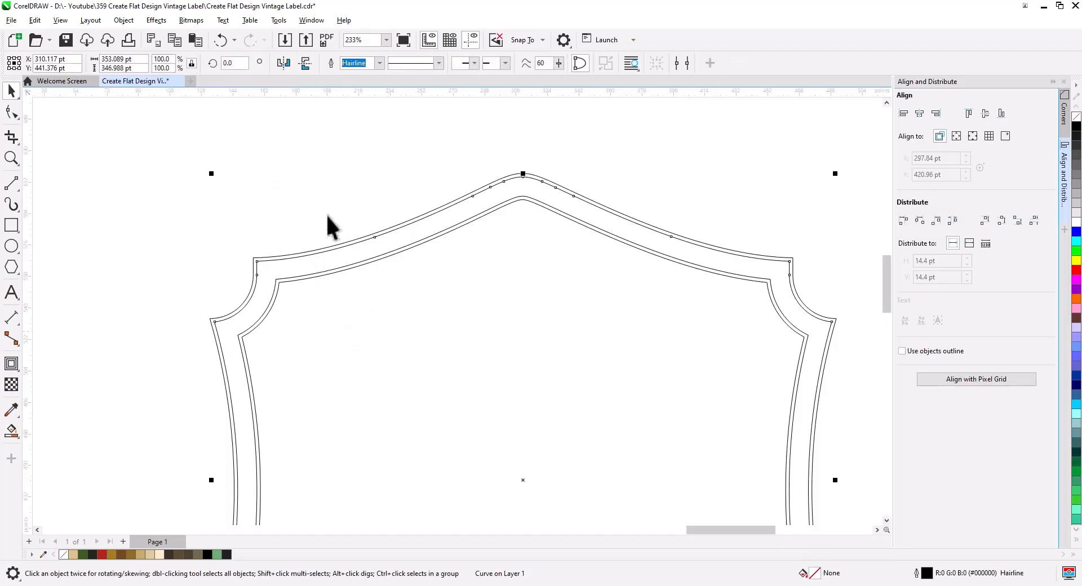
left_click_drag(327, 222, 303, 186)
scroll(228, 251, "up", 3)
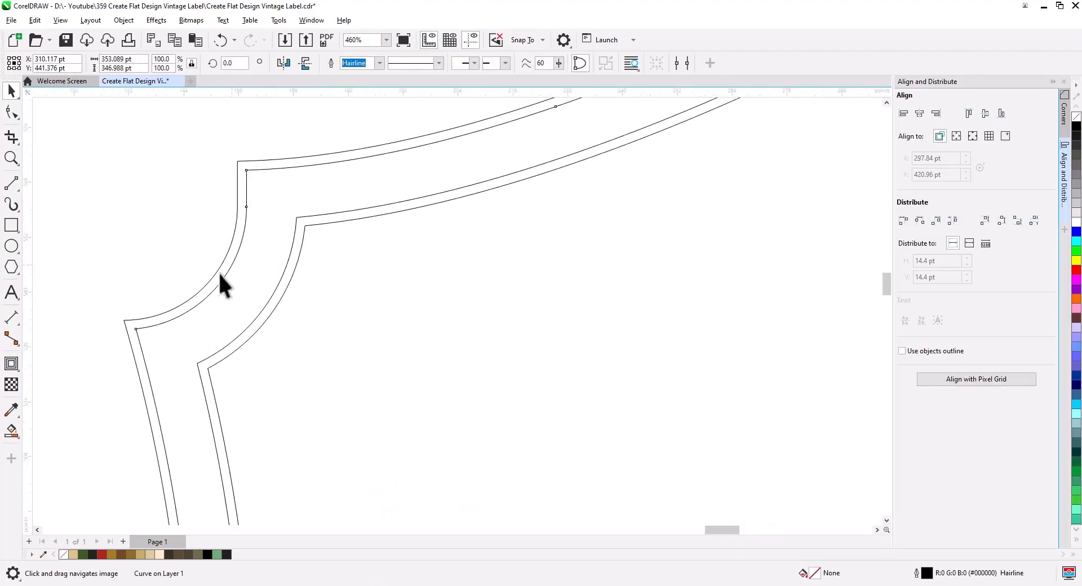
left_click(10, 431)
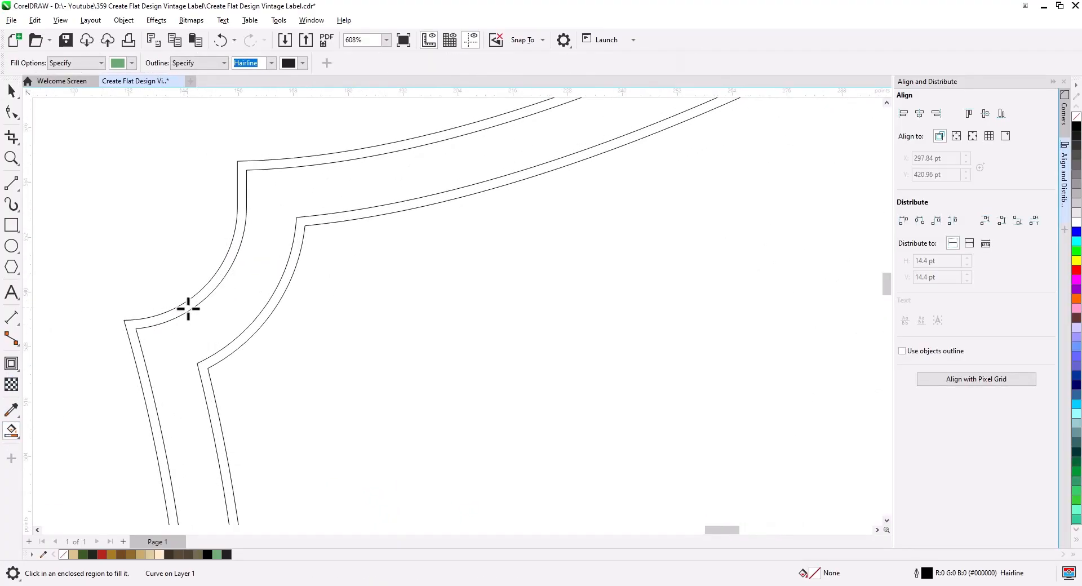
left_click(206, 333)
left_click(247, 338)
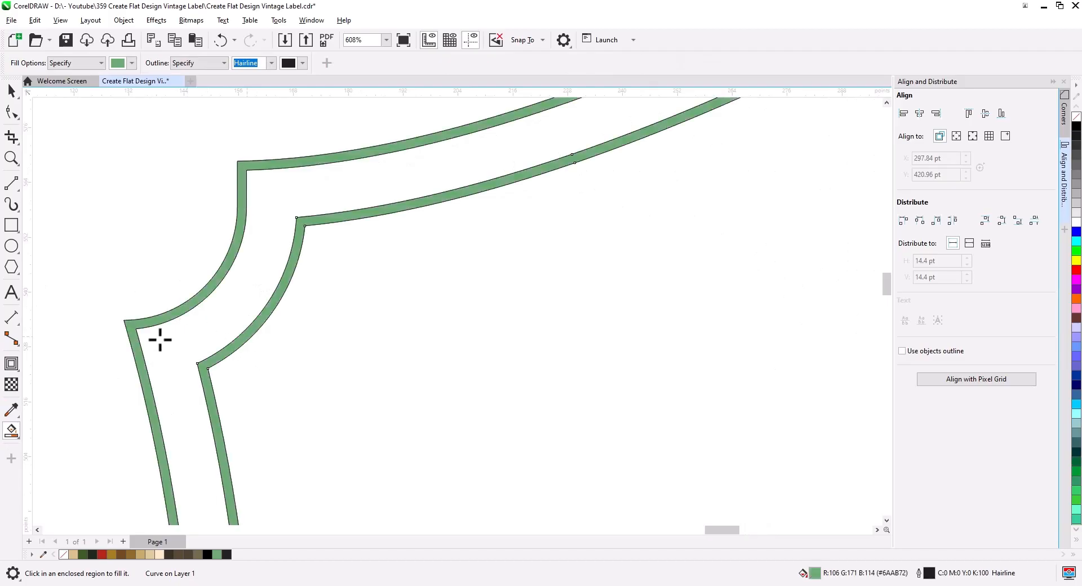
Cut the two green border bands to the clipboard, keeping the contour outlines beneath them
left_click(11, 90)
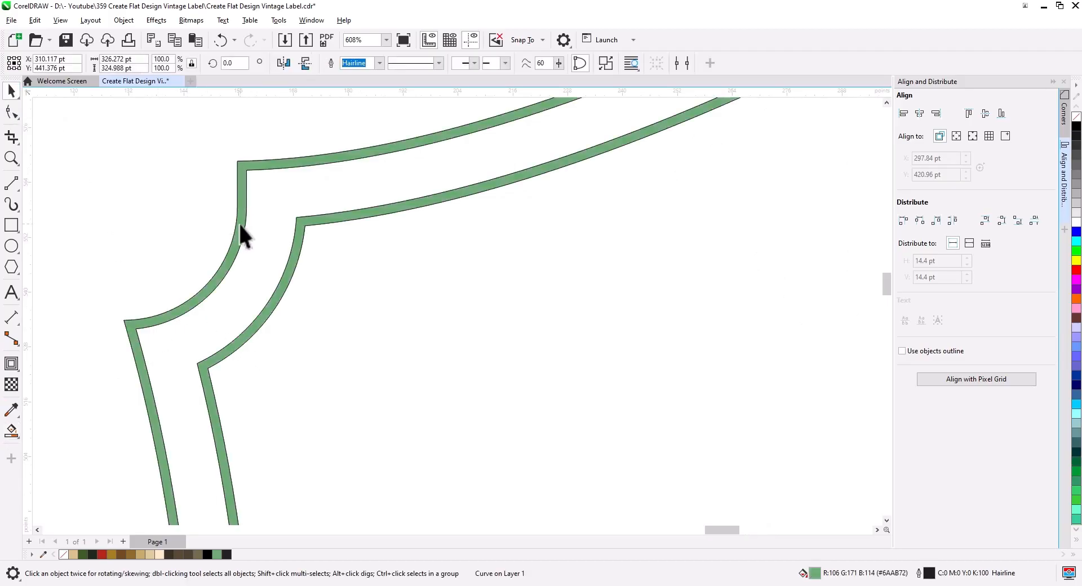
left_click(239, 222)
left_click(290, 194, "shift")
left_click(331, 62)
left_click(272, 133)
scroll(344, 234, "down", 5)
left_click_drag(452, 284, 413, 241)
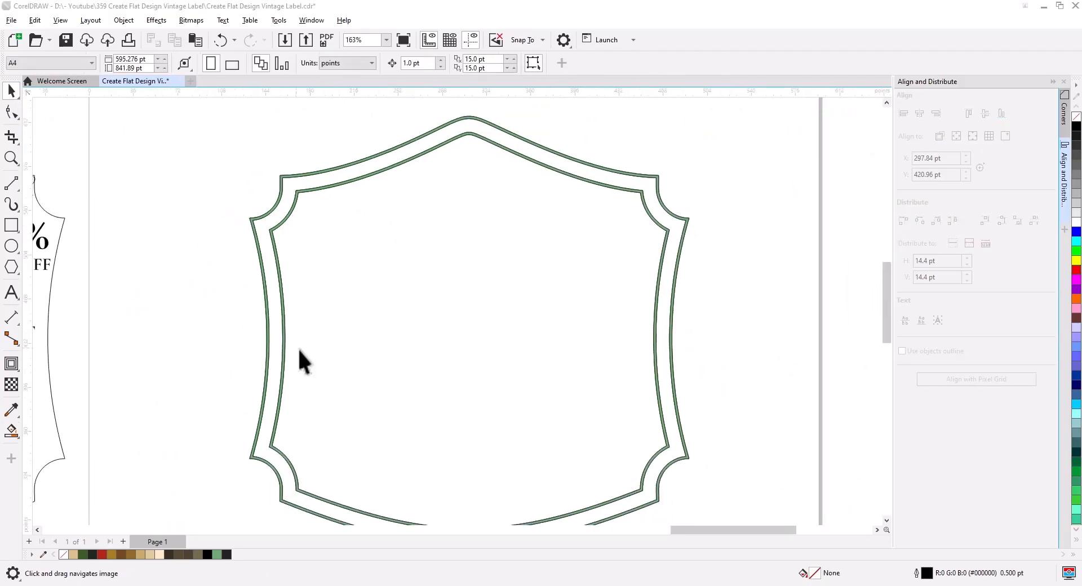
left_click(273, 245)
key("ctrl+x")
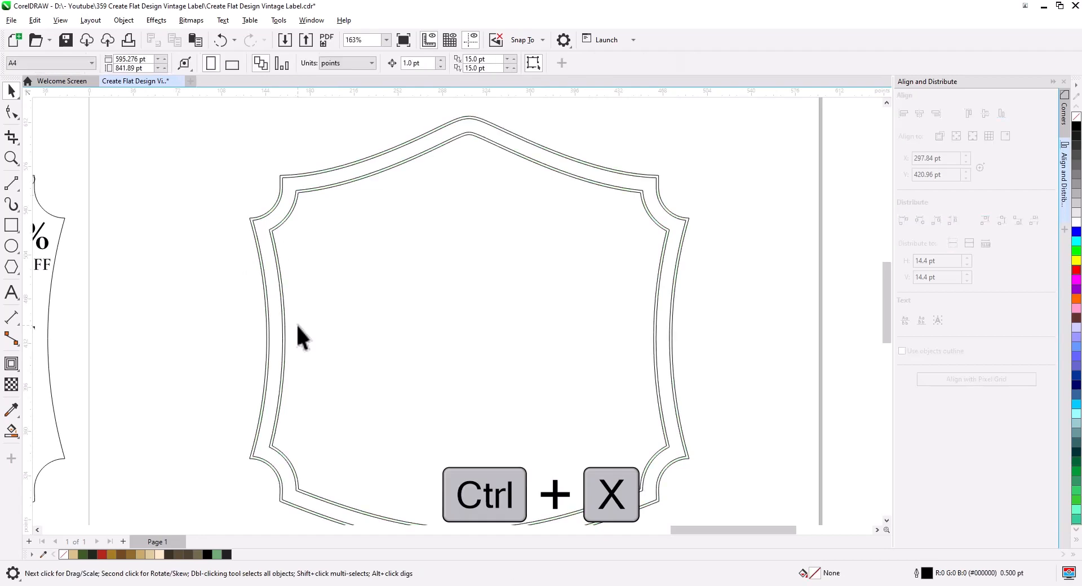
Delete the two innermost unfilled label outlines
left_click(283, 311)
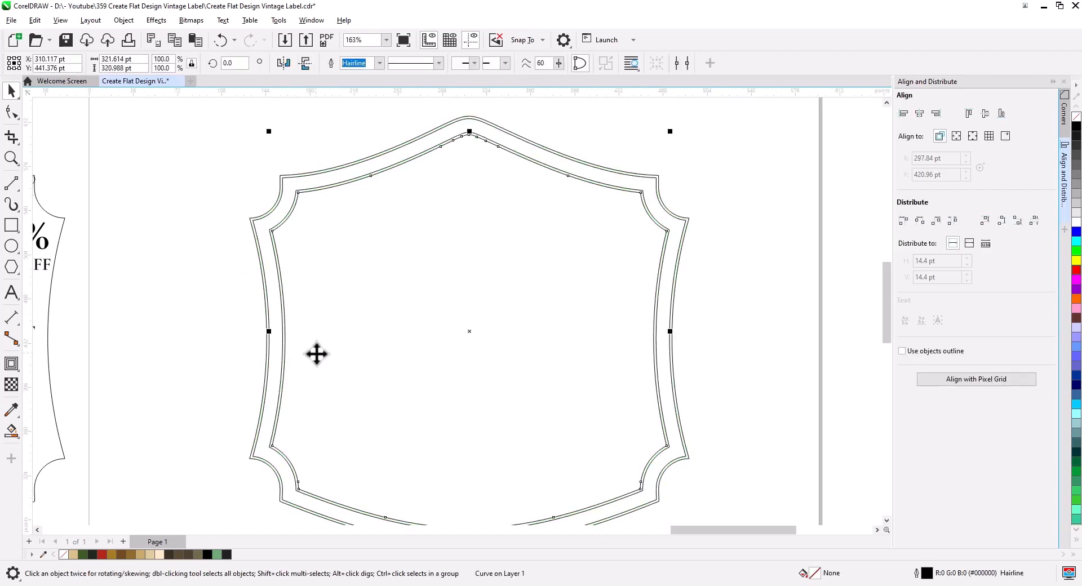
key("Delete")
left_click(283, 329)
key("Delete")
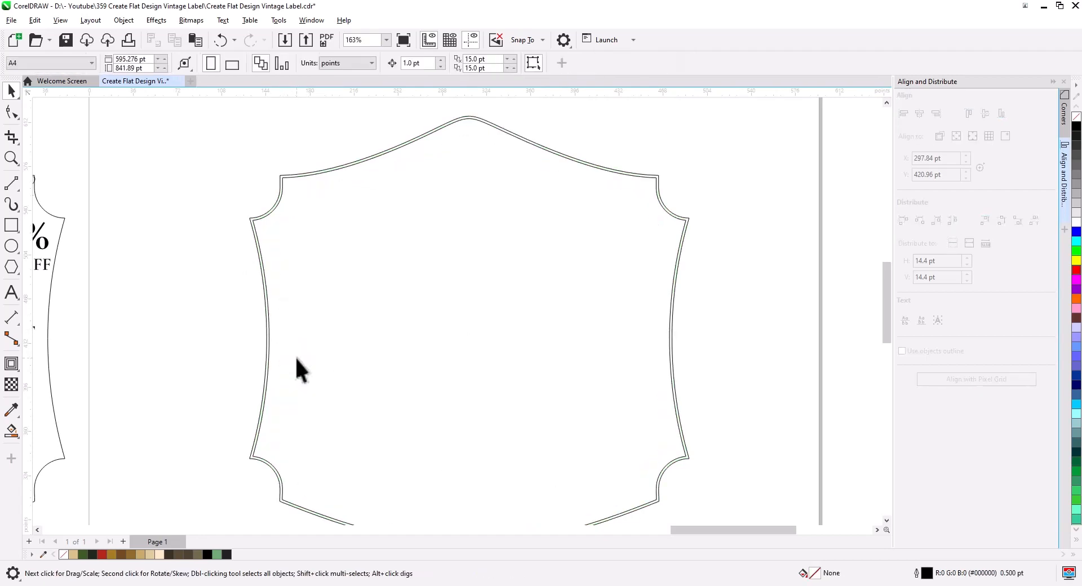
Smart Fill the area inside the innermost label outline with green #6AAB72 and a hairline outline
left_click(12, 432)
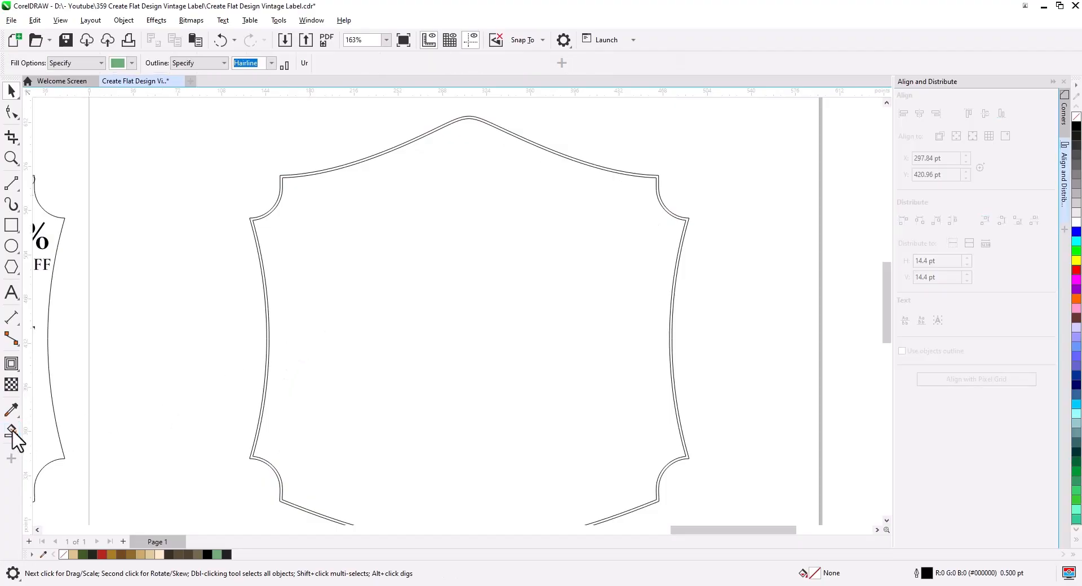
left_click(316, 386)
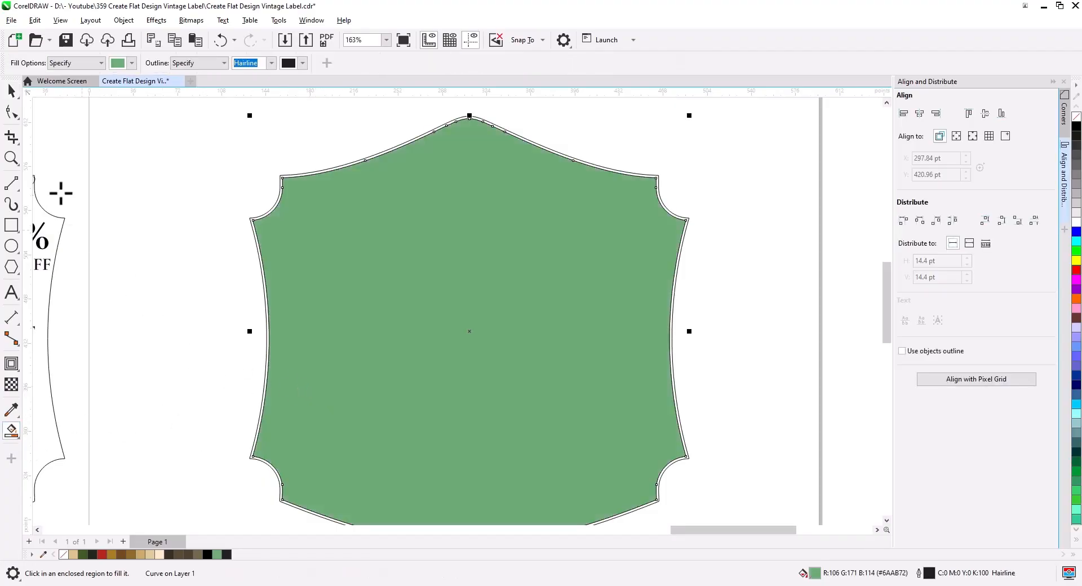
Delete the two unfilled contour outlines around the green interior and paste the cut border bands back in place
left_click(11, 91)
left_click(245, 207)
left_click(262, 213)
key("Delete")
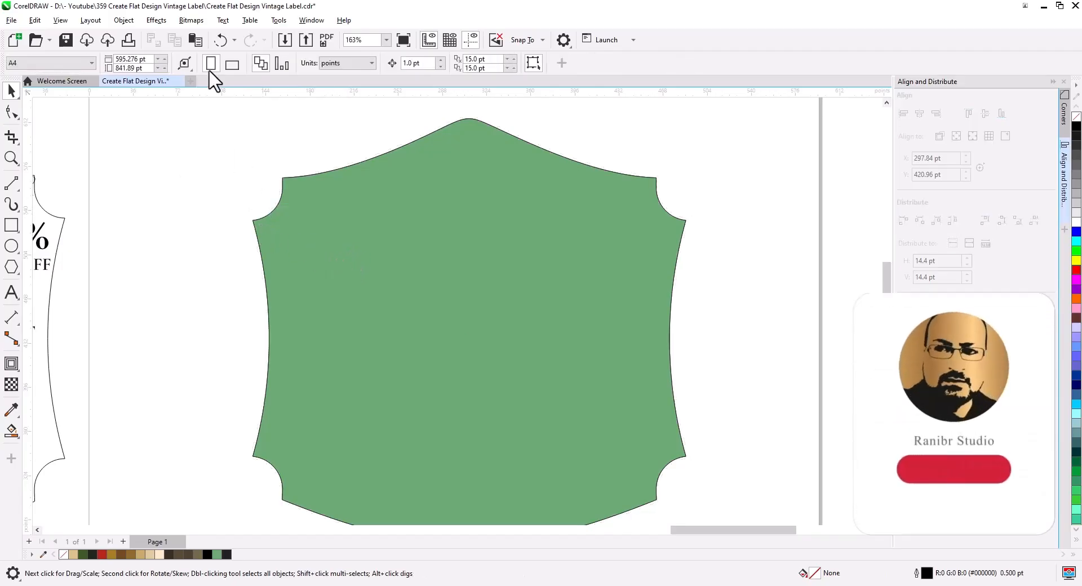
left_click(195, 40)
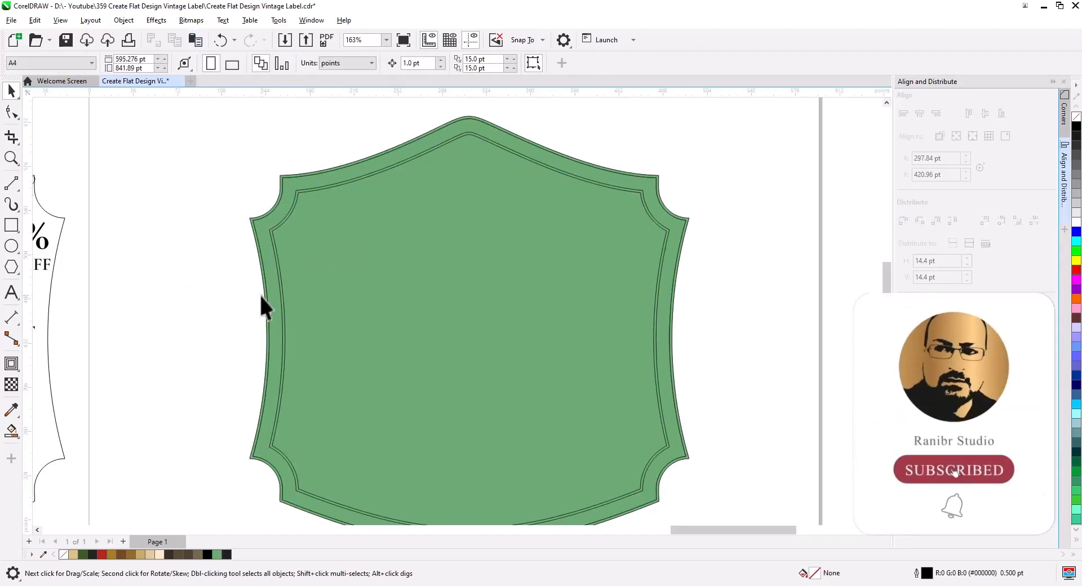
Draw a thin horizontal rectangle across the lower part of the label and set its height to 2 pt
scroll(584, 316, "up", 4)
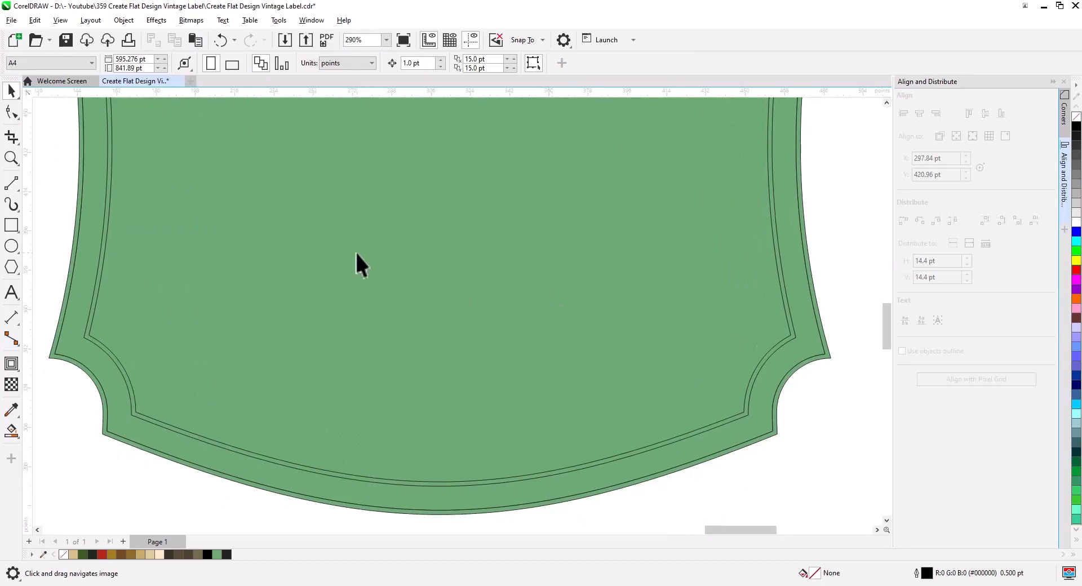
left_click(11, 226)
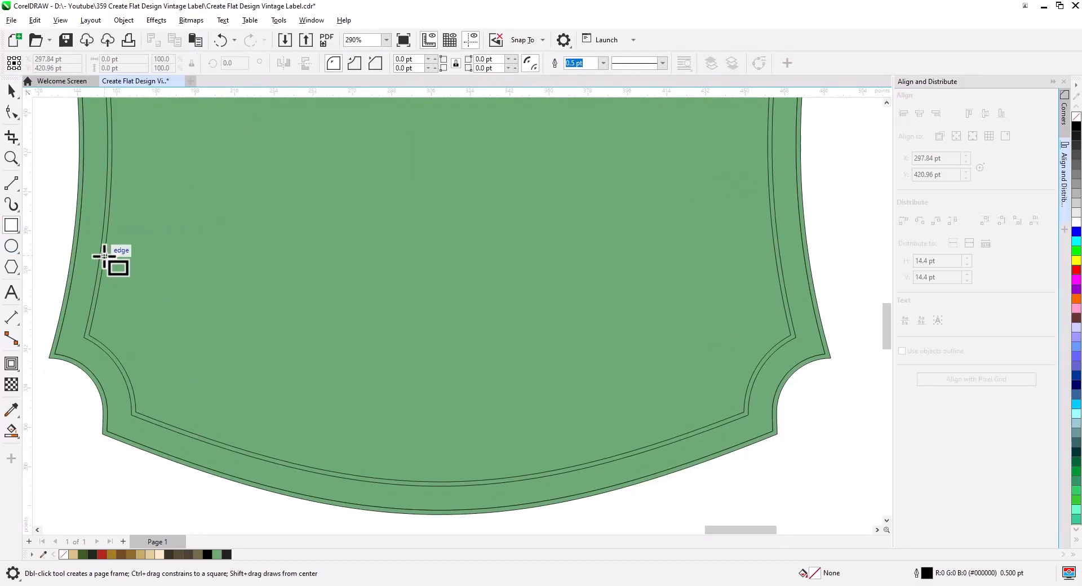
left_click_drag(103, 254, 778, 252)
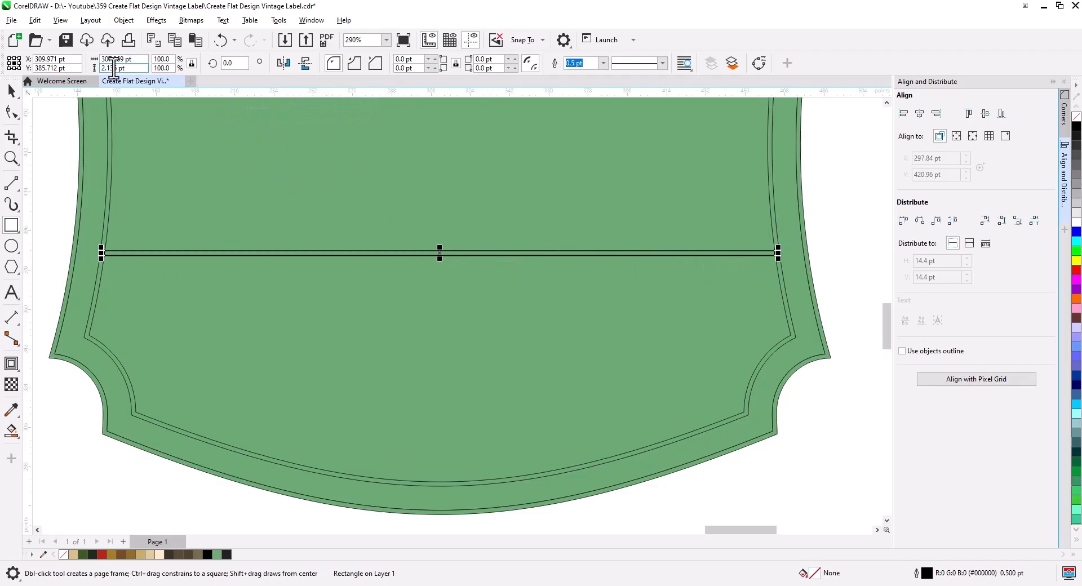
double_click(114, 68)
key("Return")
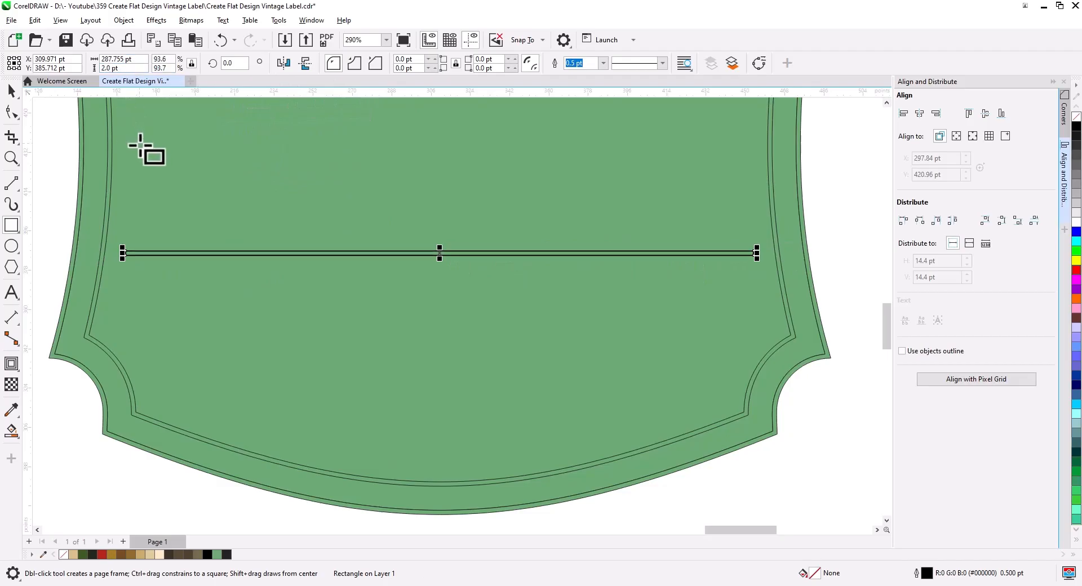
Stretch both ends of the thin rectangle past the inner border band, to about 317 pt wide
left_click(11, 90)
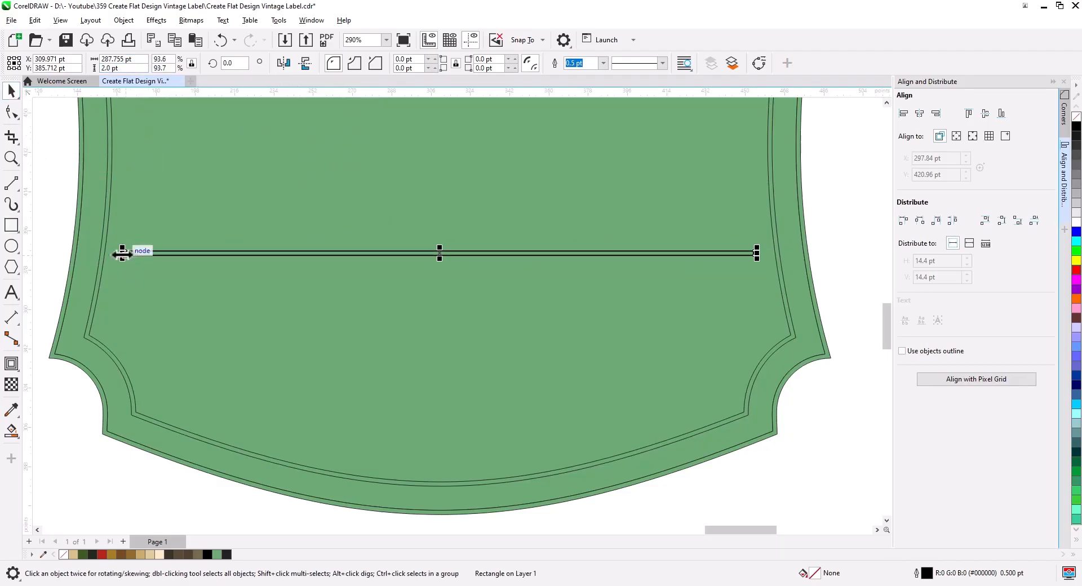
left_click_drag(122, 255, 97, 254)
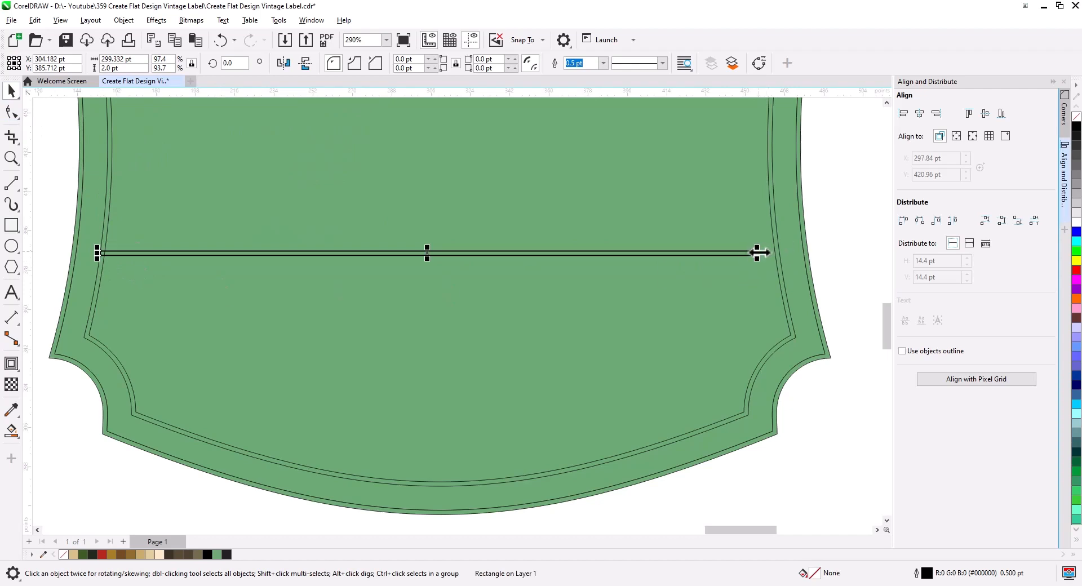
left_click_drag(759, 253, 795, 254)
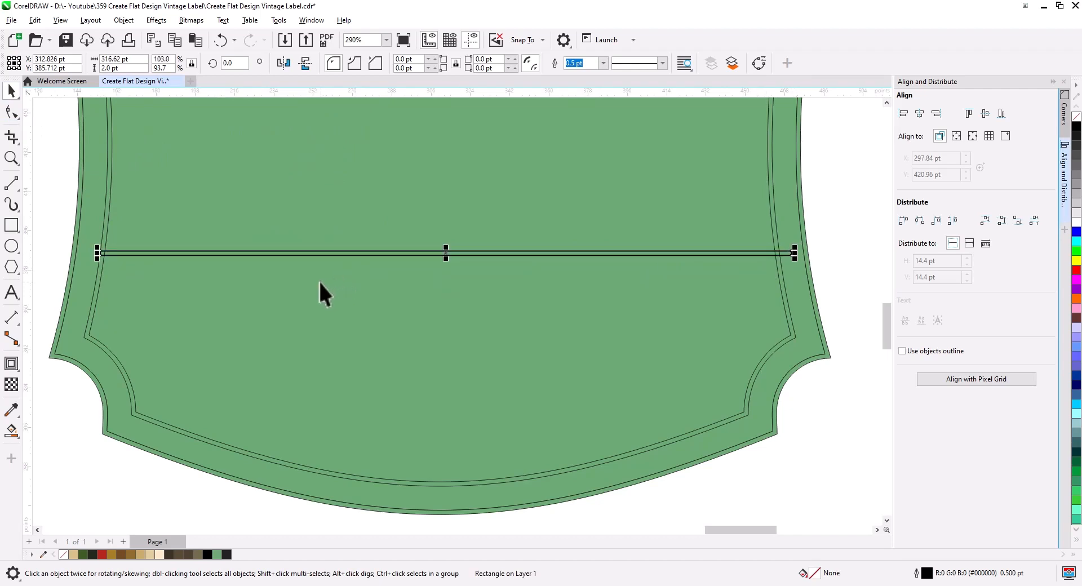
Set the thin rectangle's outline width to Hairline
scroll(320, 282, "up", 2)
left_click_drag(320, 283, 614, 329)
left_click_drag(290, 341, 396, 336)
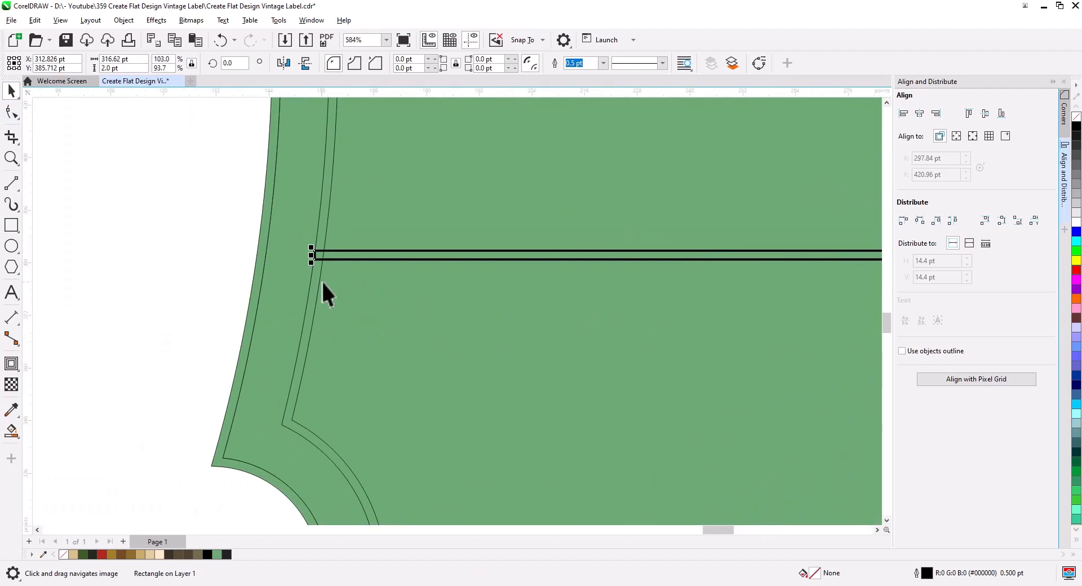
scroll(321, 282, "up", 4)
left_click_drag(348, 280, 279, 320)
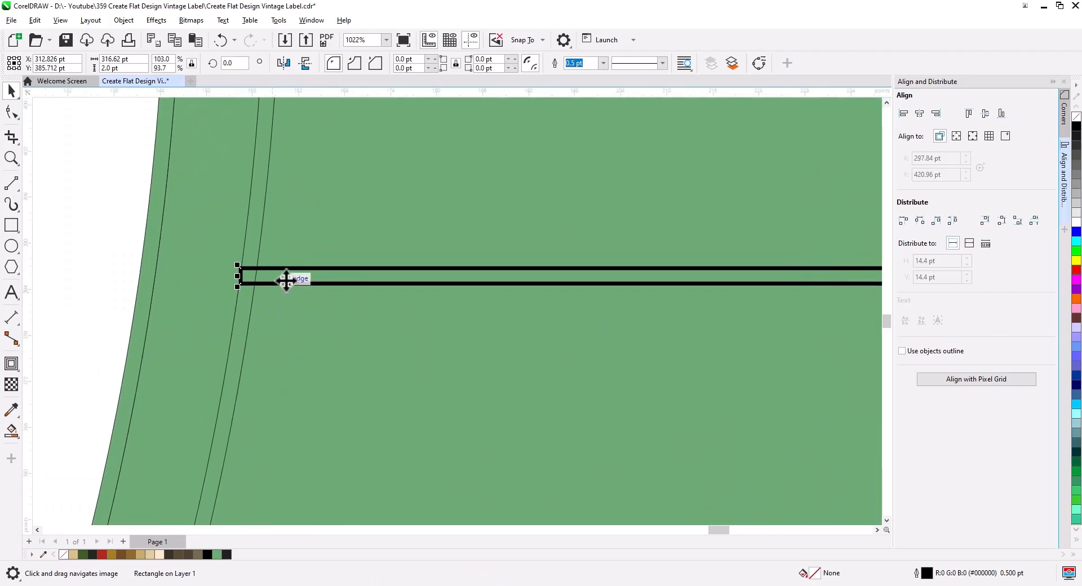
left_click(603, 63)
left_click(586, 83)
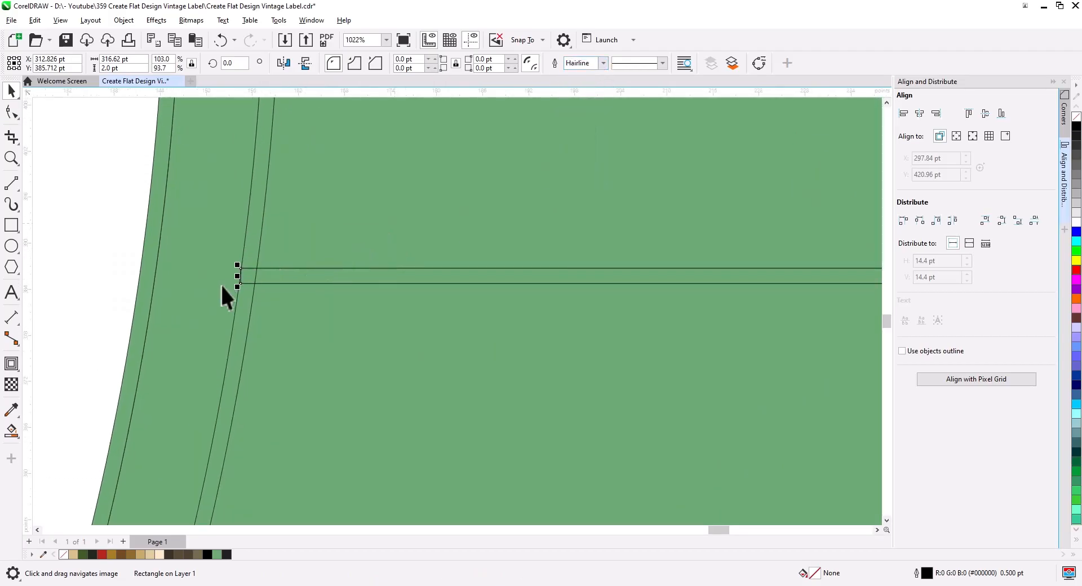
Pull both ends of the rectangle in so they lie within the inner border band, at about 309 pt wide
scroll(235, 281, "up", 2)
left_click_drag(234, 276, 245, 278)
scroll(338, 325, "down", 2)
left_click_drag(834, 333, 62, 339)
left_click_drag(834, 364, 538, 372)
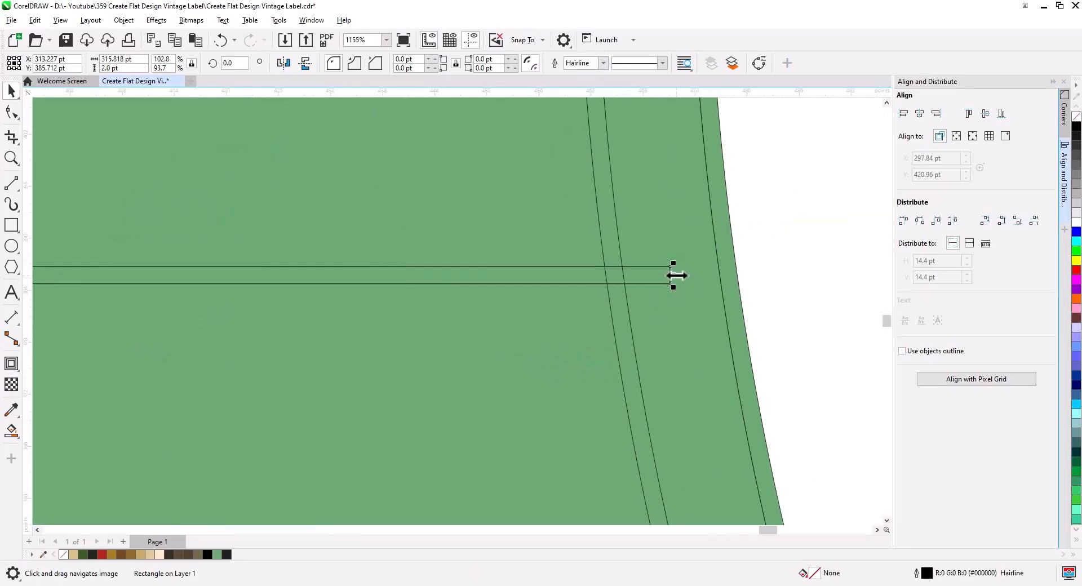
left_click_drag(673, 275, 616, 278)
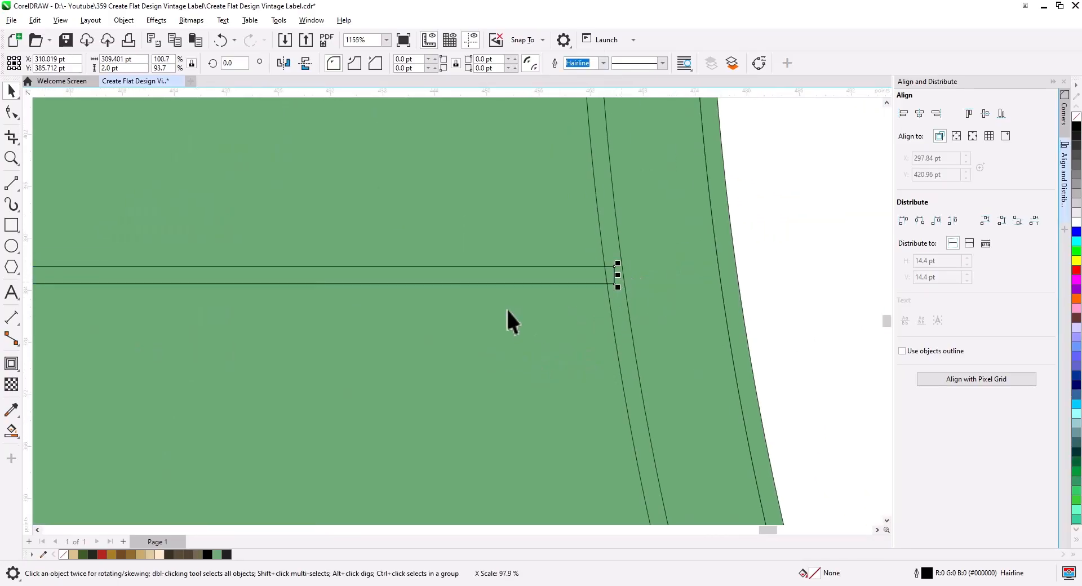
Copy the thin rectangle about 22 pt below the original and move both bars up about 13 pt
scroll(508, 319, "down", 3)
left_click_drag(509, 365, 681, 290)
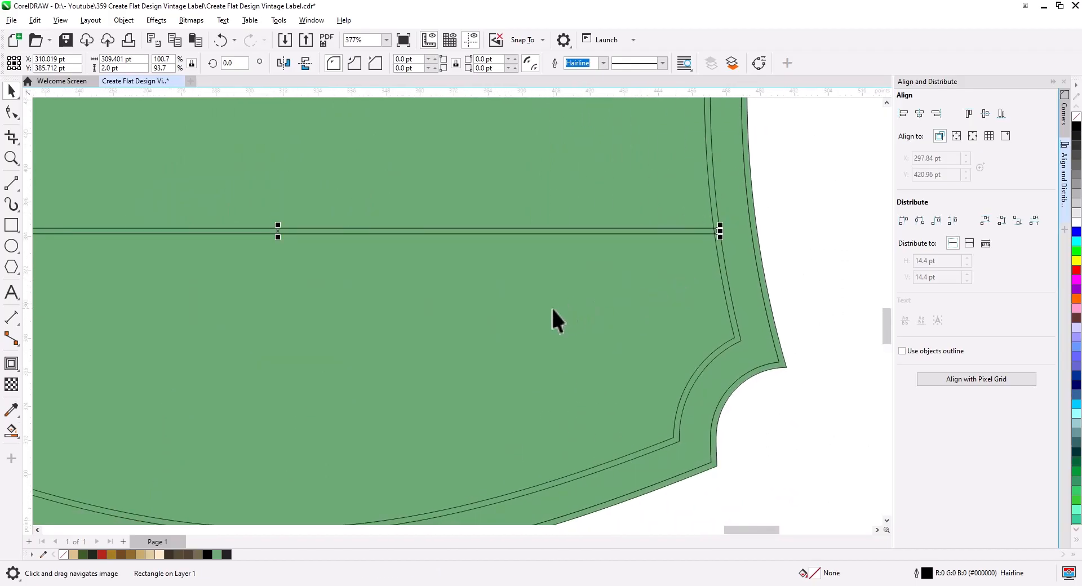
left_click_drag(558, 317, 594, 308)
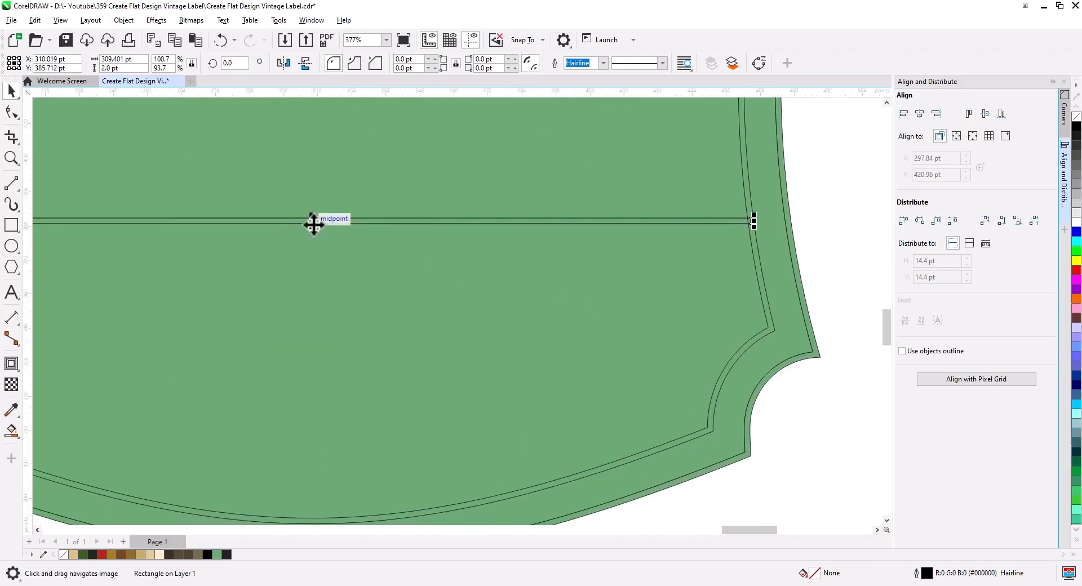
left_click_drag(314, 224, 320, 284)
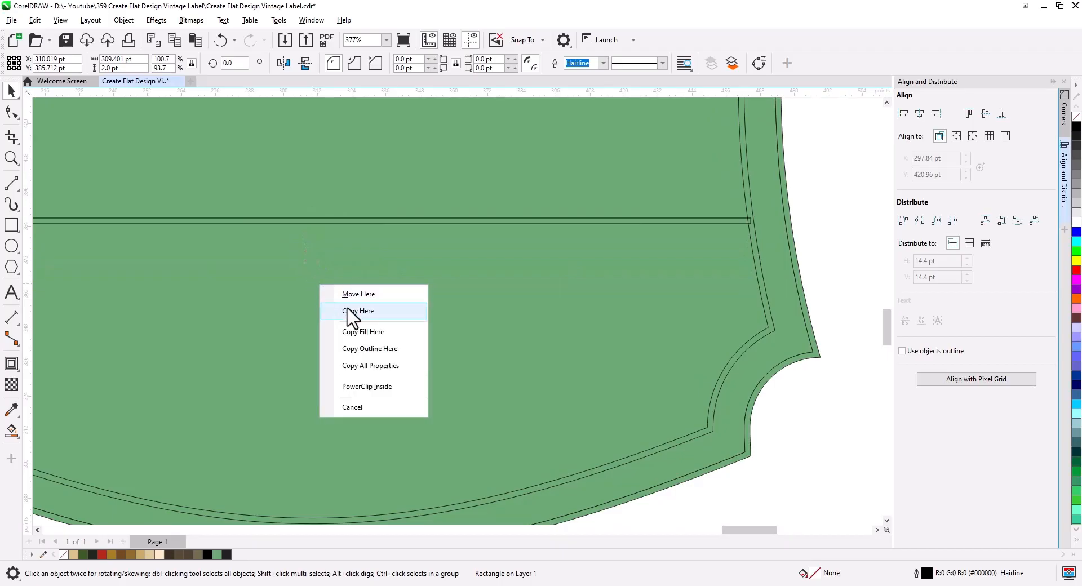
left_click(353, 311)
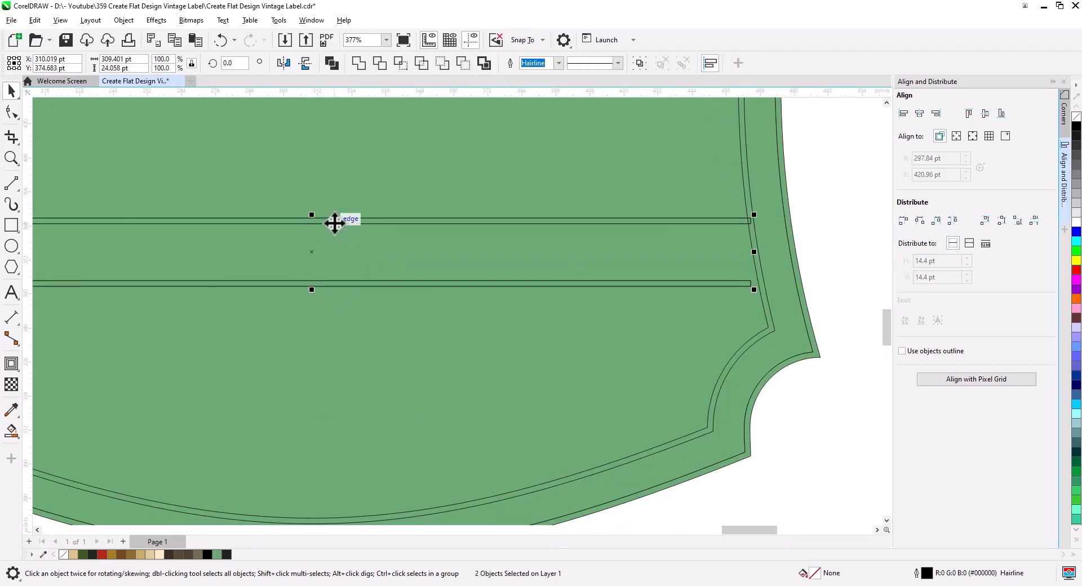
left_click_drag(338, 225, 340, 187)
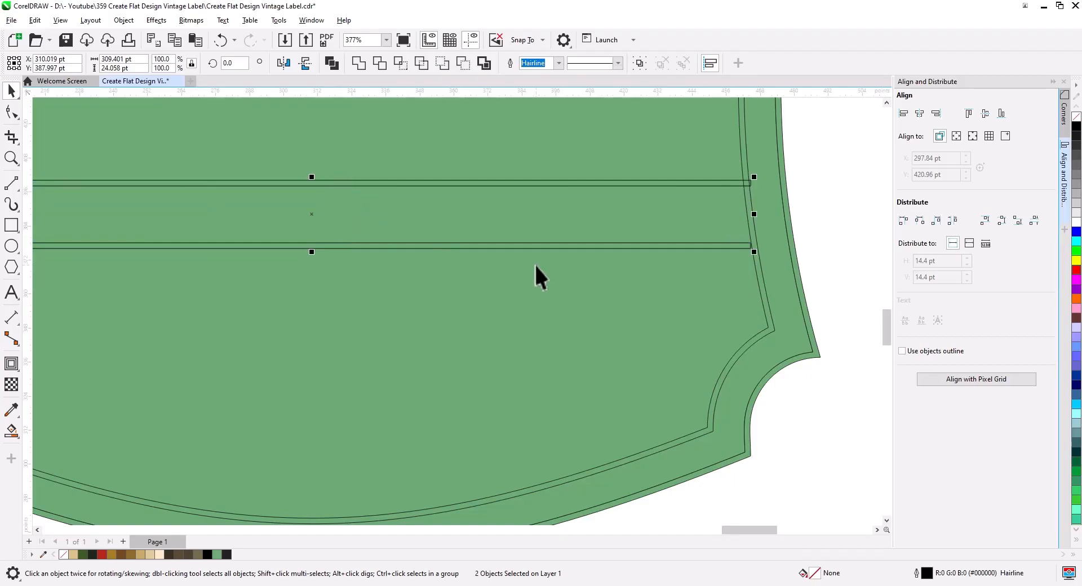
Lengthen the lower bar and shorten the upper one to about 307 pt so their ends stay within the inner border band
left_click(809, 210)
scroll(736, 247, "up", 3)
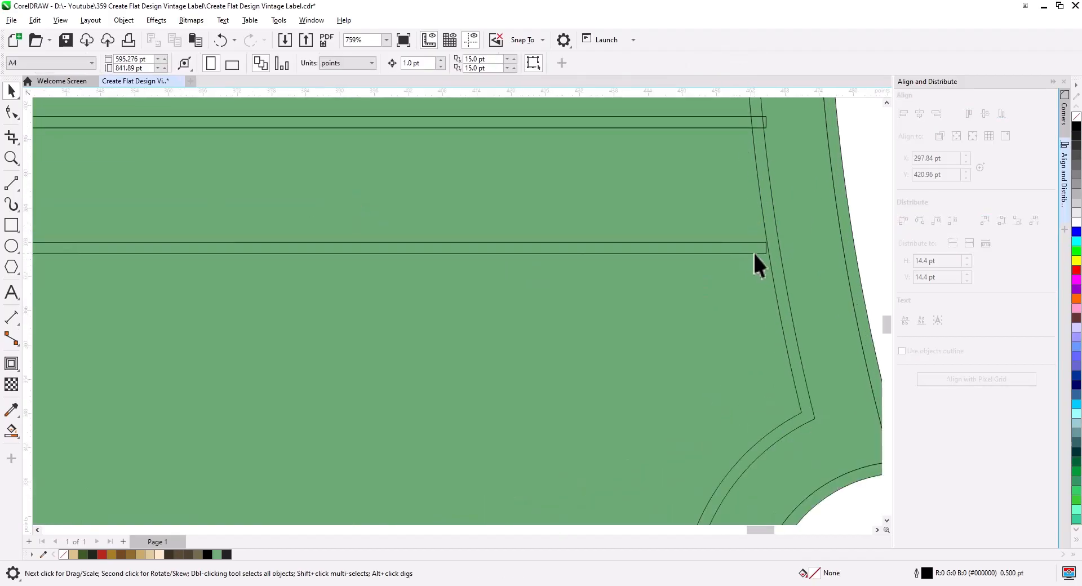
left_click(760, 255)
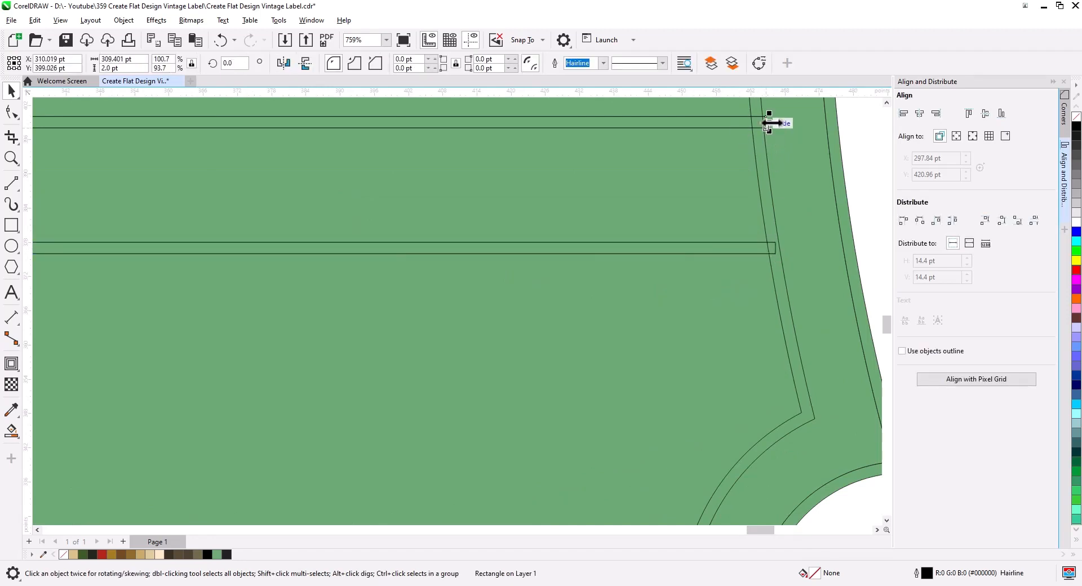
left_click(764, 121)
scroll(531, 238, "down", 4)
left_click_drag(379, 313, 545, 330)
left_click(49, 261)
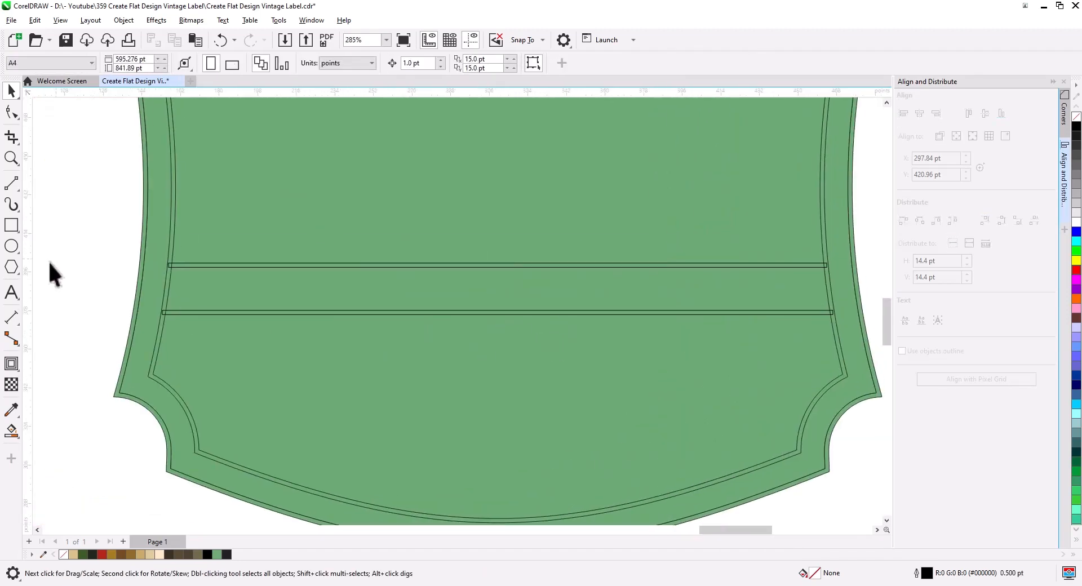
Smart Fill the strip between the two horizontal bars with blue #6B80AB and a hairline outline
left_click(11, 431)
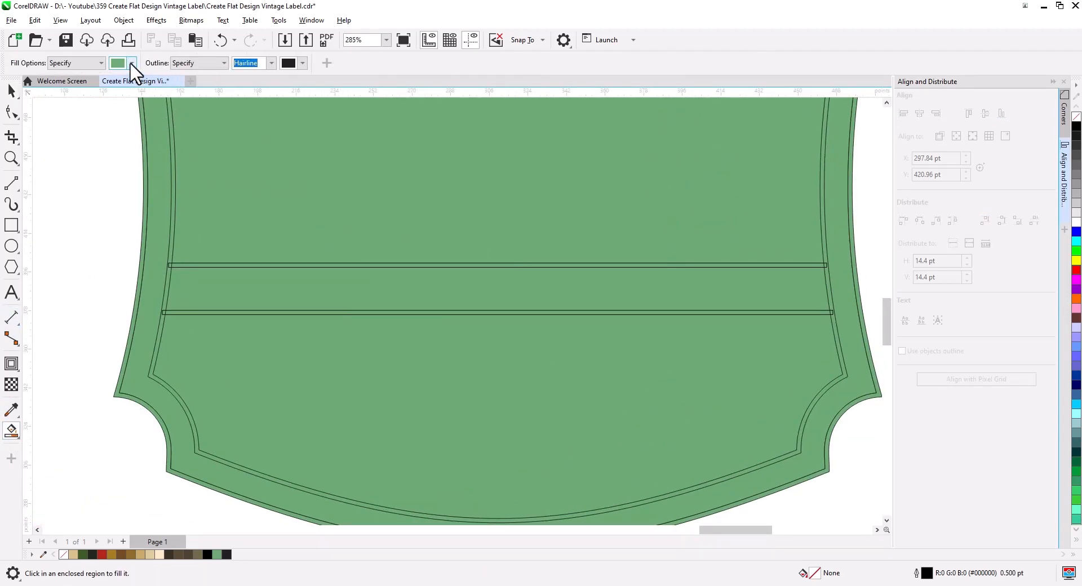
left_click(132, 63)
left_click(163, 201)
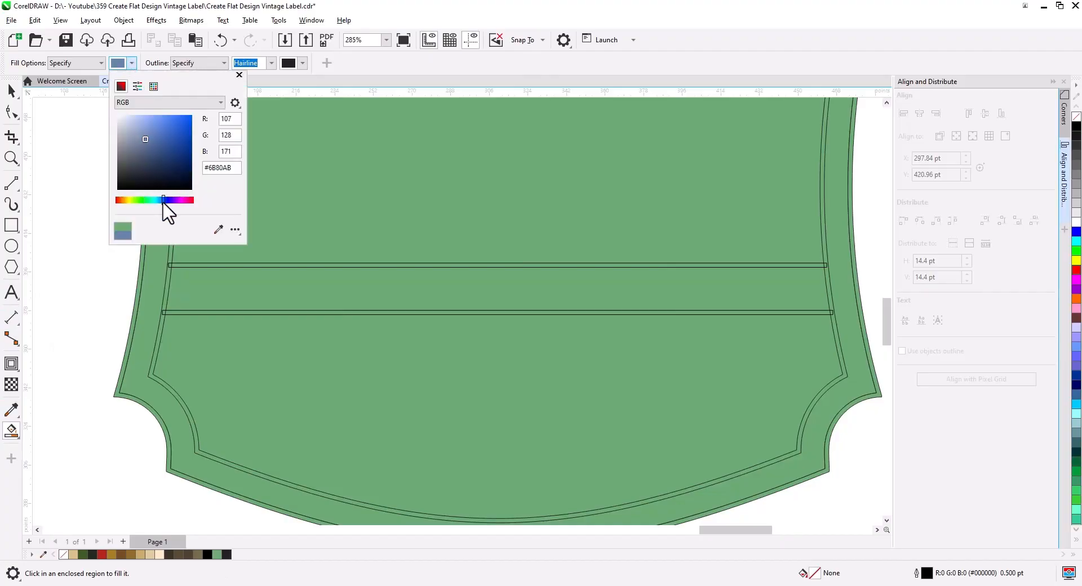
left_click(208, 287)
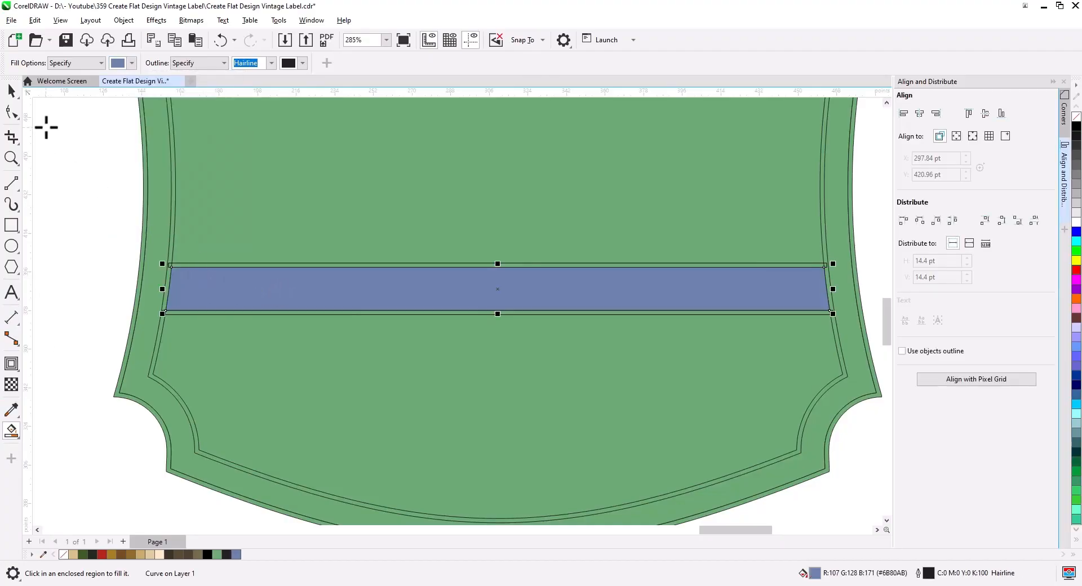
left_click(11, 91)
left_click(88, 230)
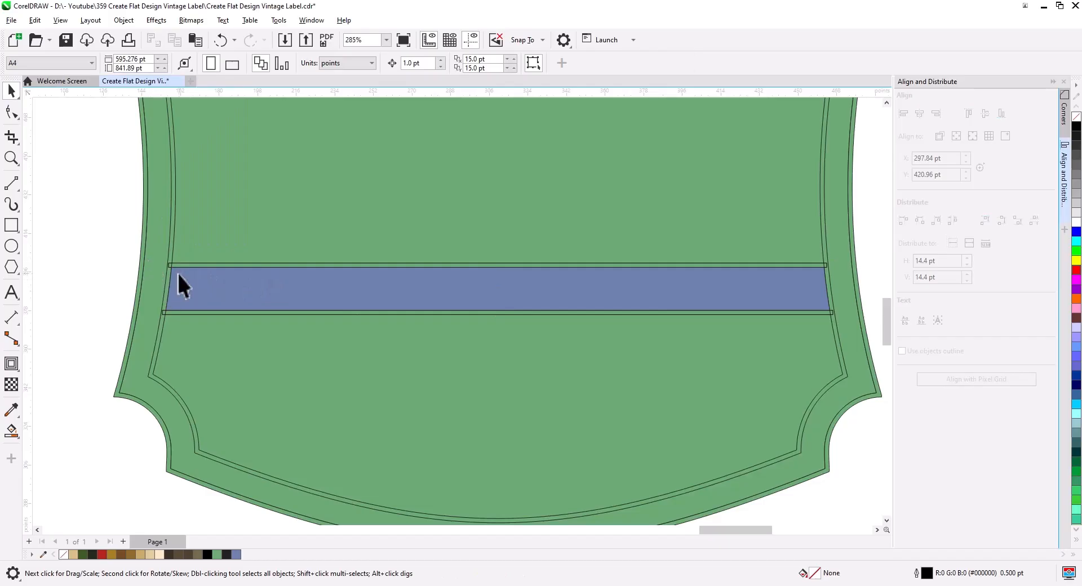
Copy the upper bar about 5 pt down onto the blue strip
scroll(189, 285, "up", 3)
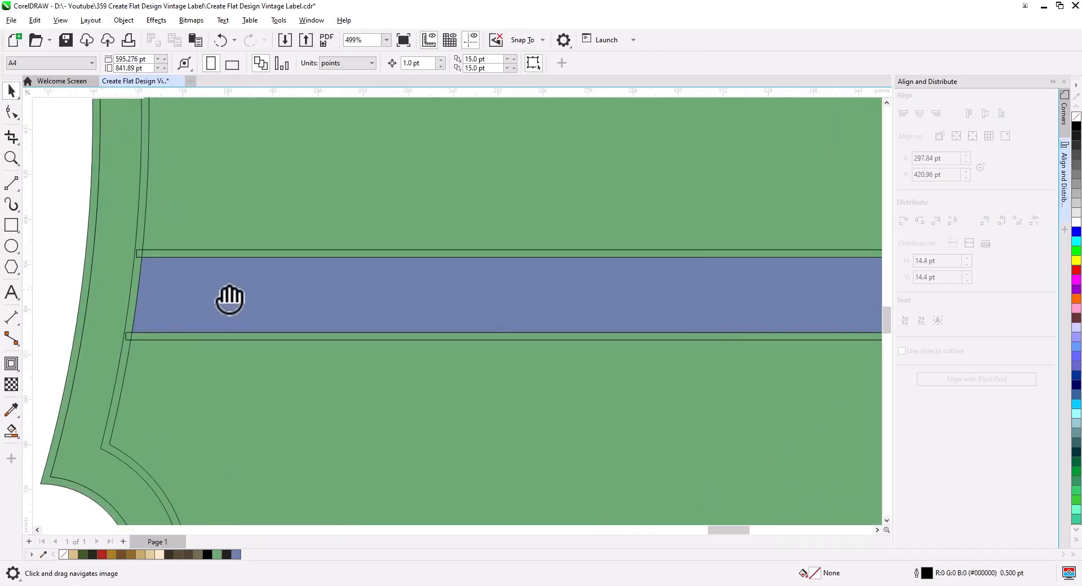
scroll(211, 289, "right", 1)
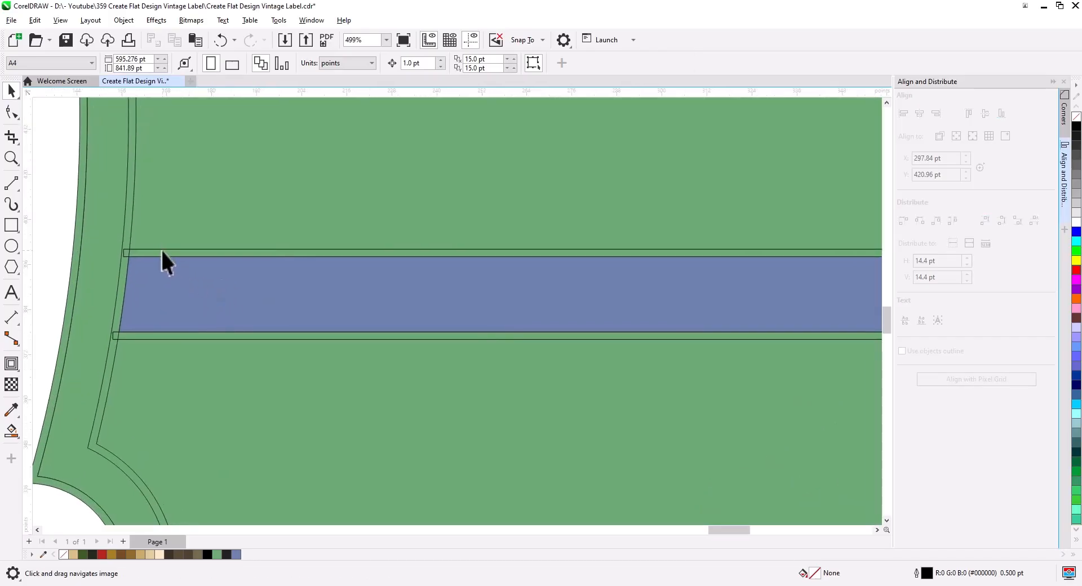
left_click(162, 252)
left_click_drag(164, 252, 164, 270)
left_click(193, 296)
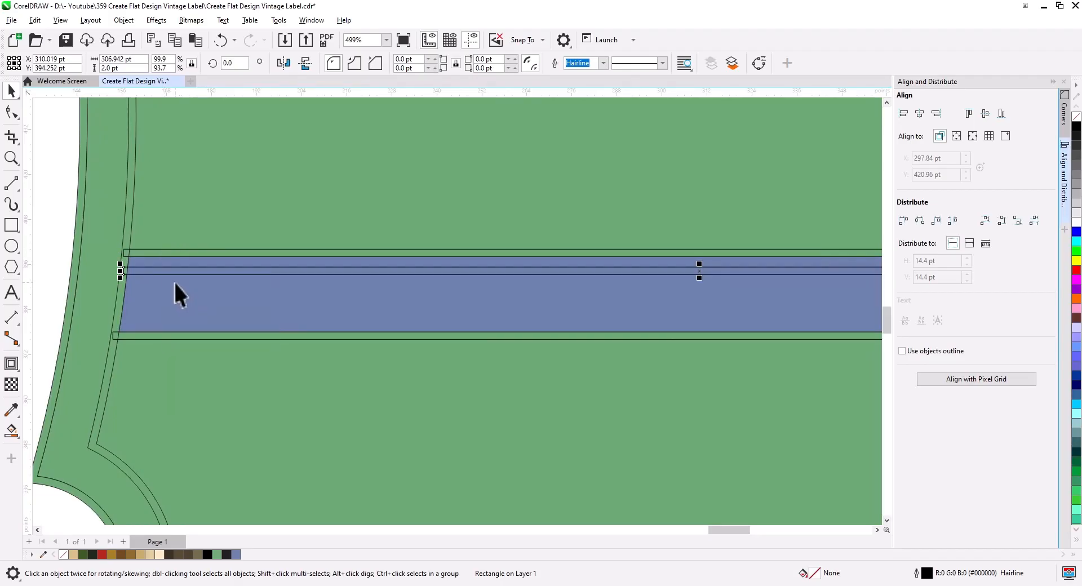
Reduce the copied bar's height to about 0.46 pt, making a thin stripe
scroll(174, 282, "up", 2)
left_click_drag(449, 313, 164, 326)
left_click_drag(681, 326, 401, 340)
scroll(566, 302, "up", 1)
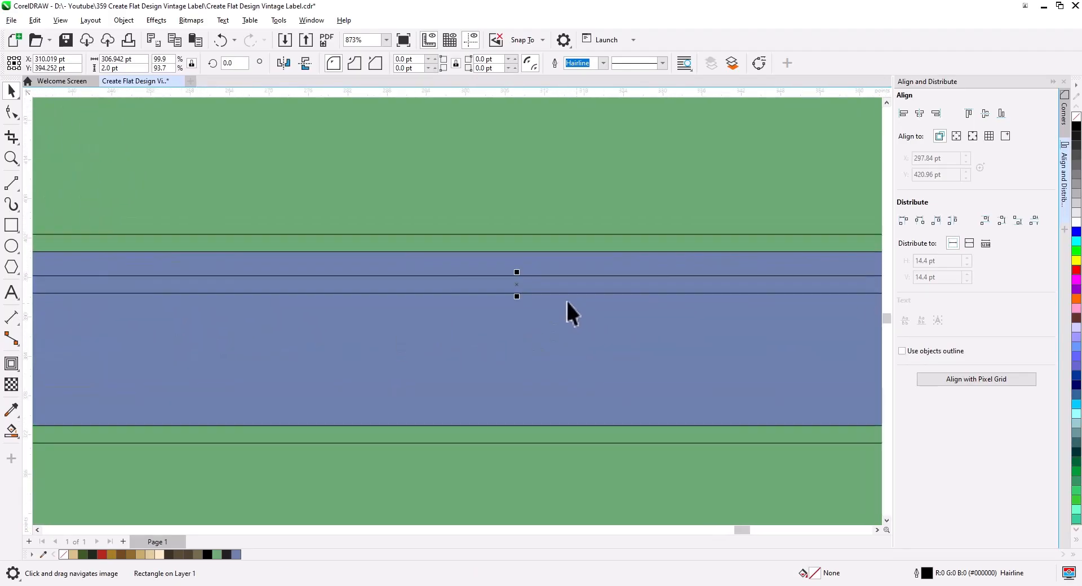
scroll(566, 299, "up", 2)
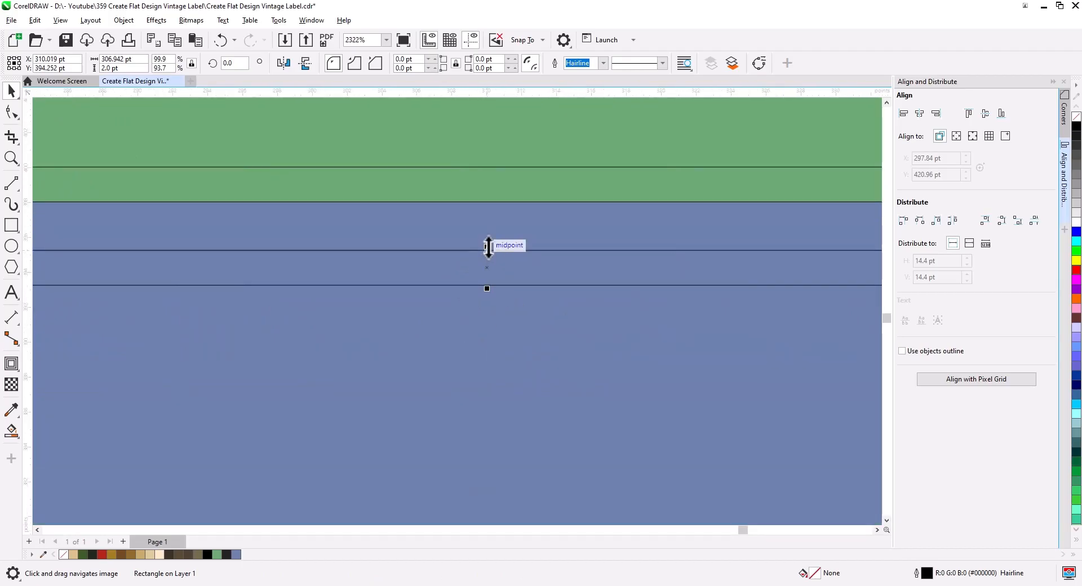
left_click_drag(488, 246, 555, 274)
Duplicate the thin stripe down the blue strip at about 2.9 pt spacing, making six evenly spaced stripes
scroll(501, 270, "down", 3)
left_click(575, 306)
key("ctrl+d")
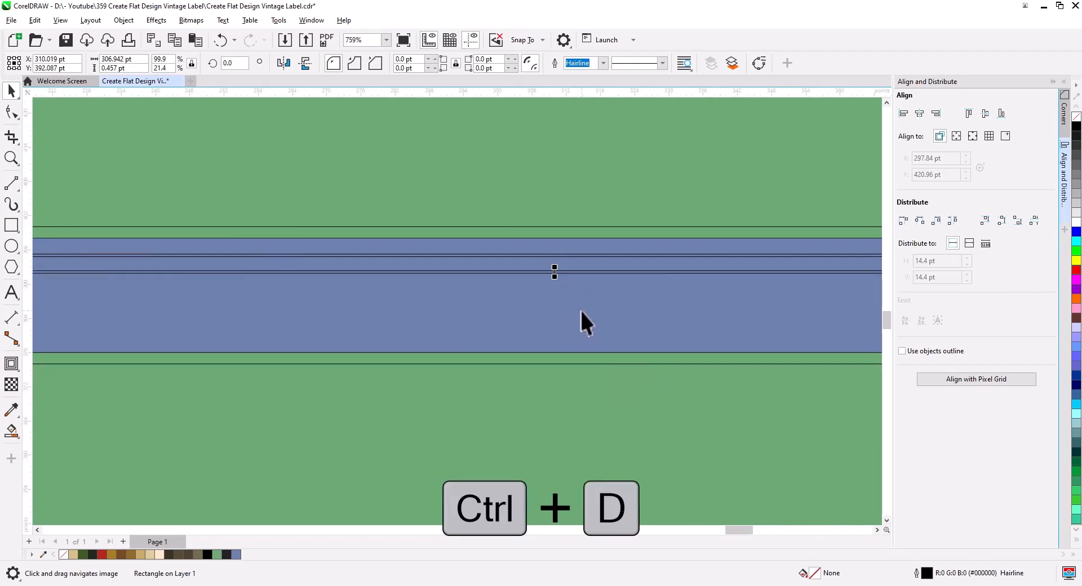
key("ctrl+d")
key("ctrl+d")
key("ctrl+d")
key("ctrl+d")
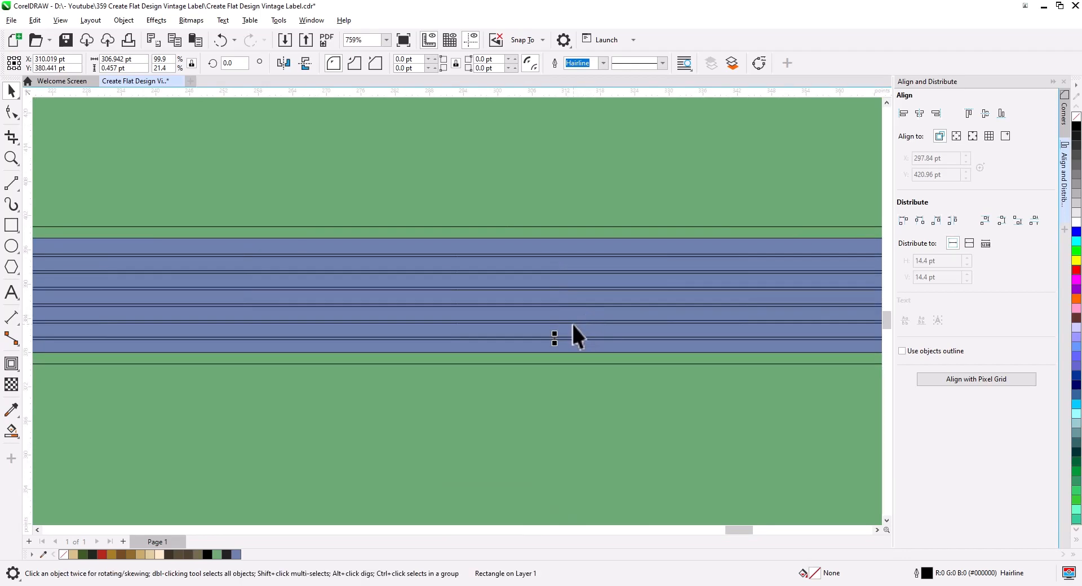
Combine the six thin stripes into a single curve and center it vertically on the blue strip
left_click(573, 307, "shift")
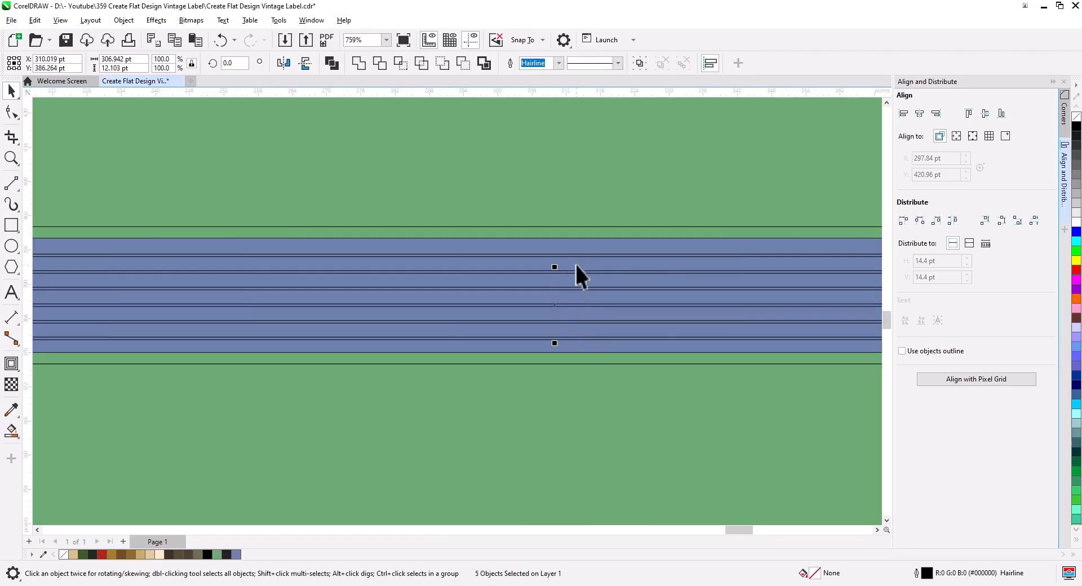
left_click(333, 62)
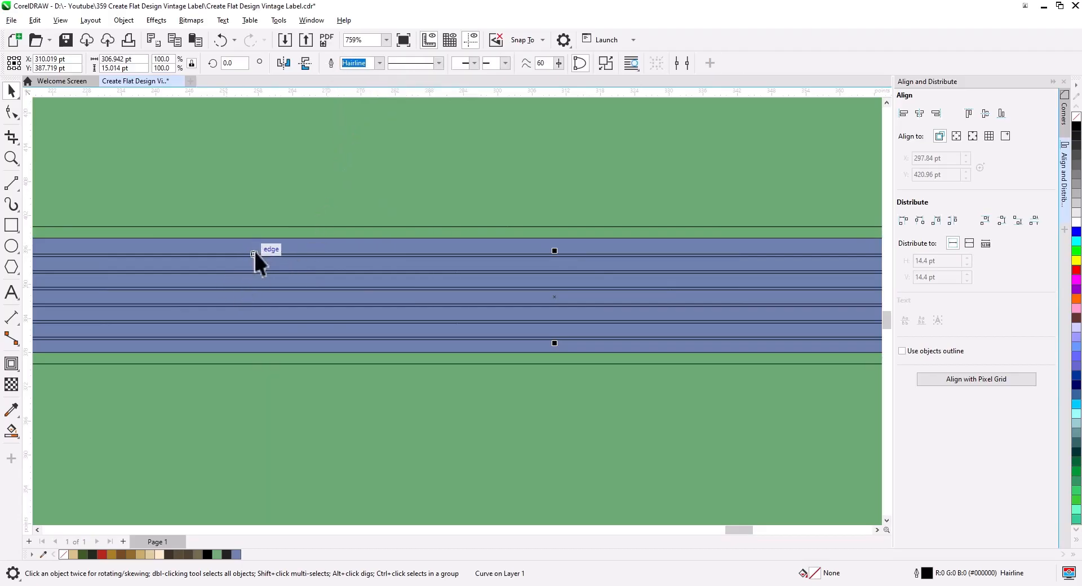
left_click(643, 228, "shift")
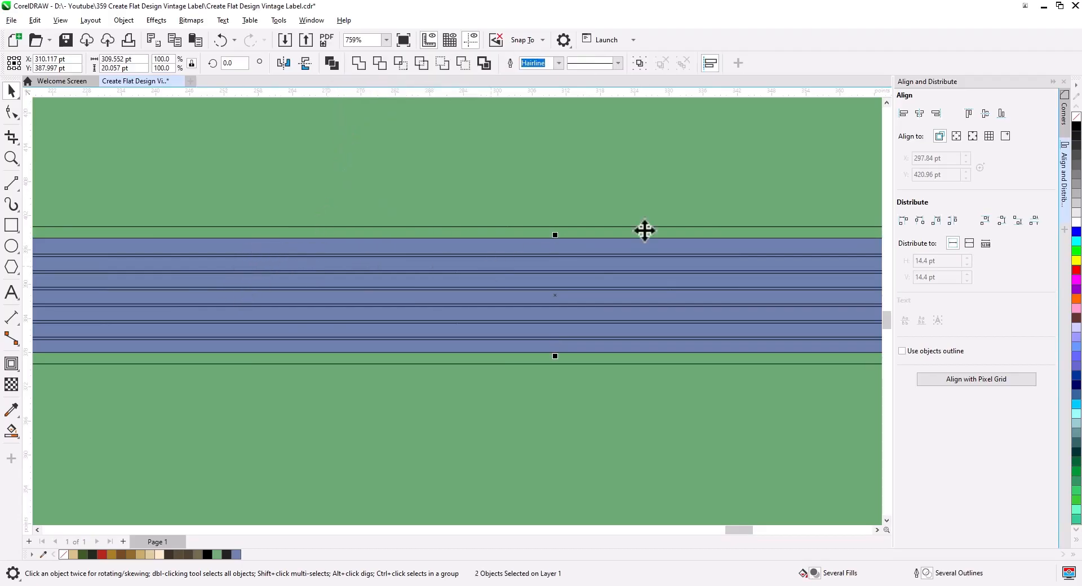
left_click(986, 114)
left_click(652, 176)
Reshape the ends of the lower three stripes so they extend past both slanted edges of the blue strip
left_click_drag(229, 319, 807, 349)
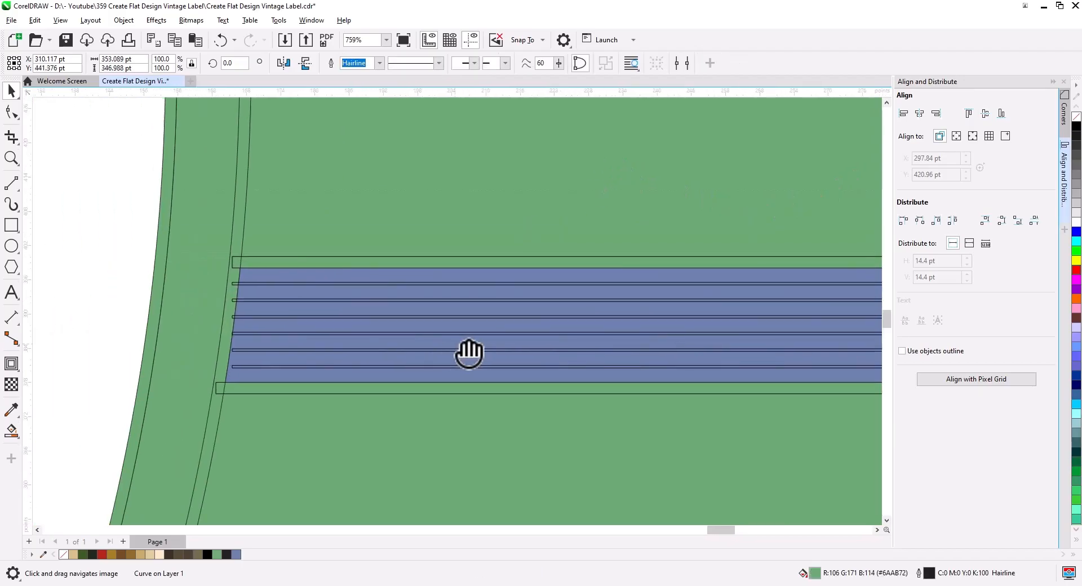
scroll(293, 344, "up", 4)
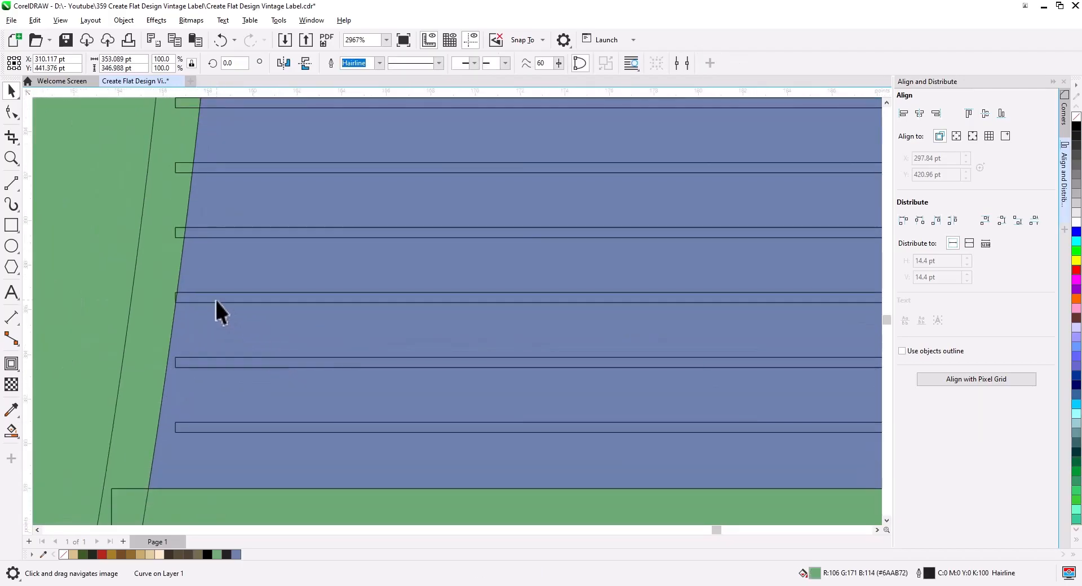
left_click(11, 113)
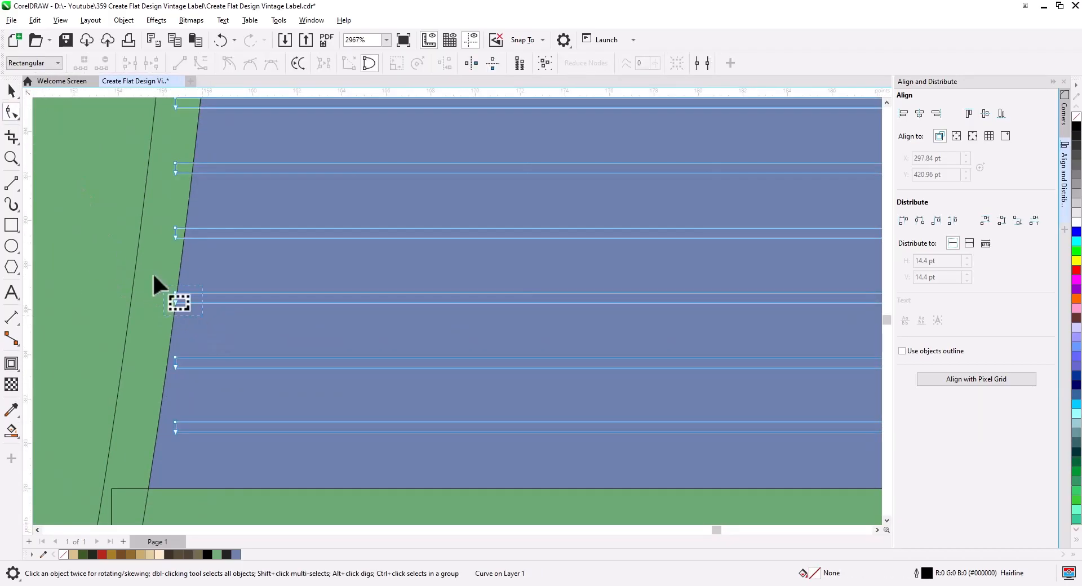
left_click_drag(202, 316, 158, 379)
left_click_drag(174, 367, 156, 363)
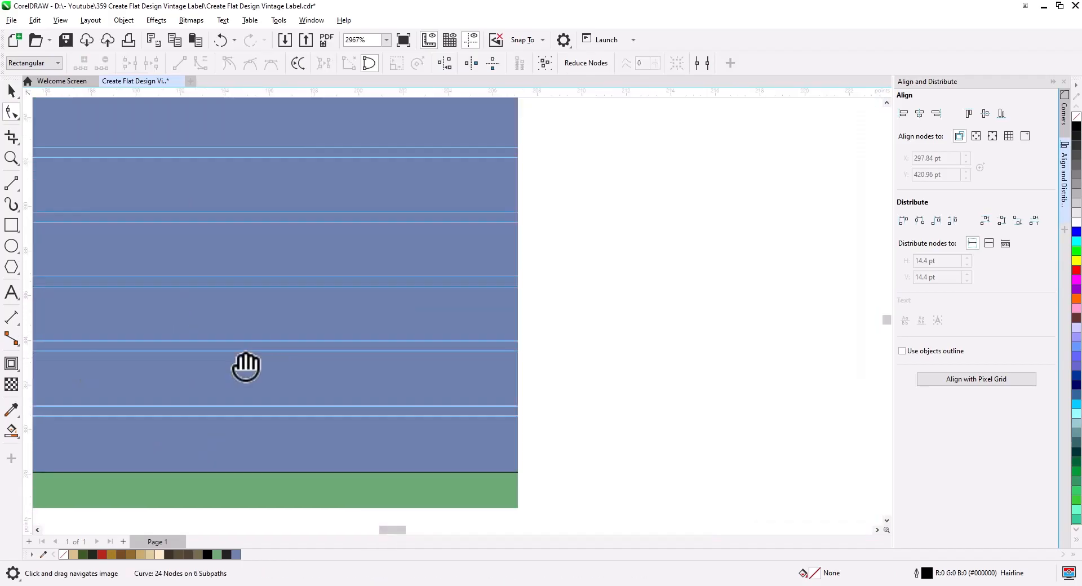
left_click_drag(246, 367, 626, 377)
left_click_drag(556, 309, 574, 305)
key("space")
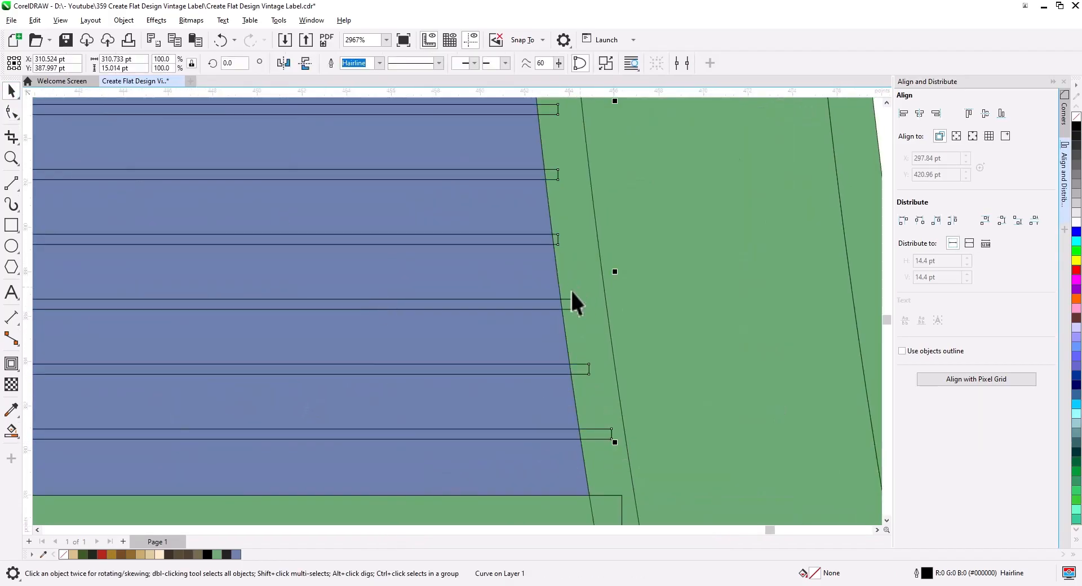
Intersect the combined stripes with the blue strip, delete the original stripes and select the clipped ones
left_click(492, 271, "shift")
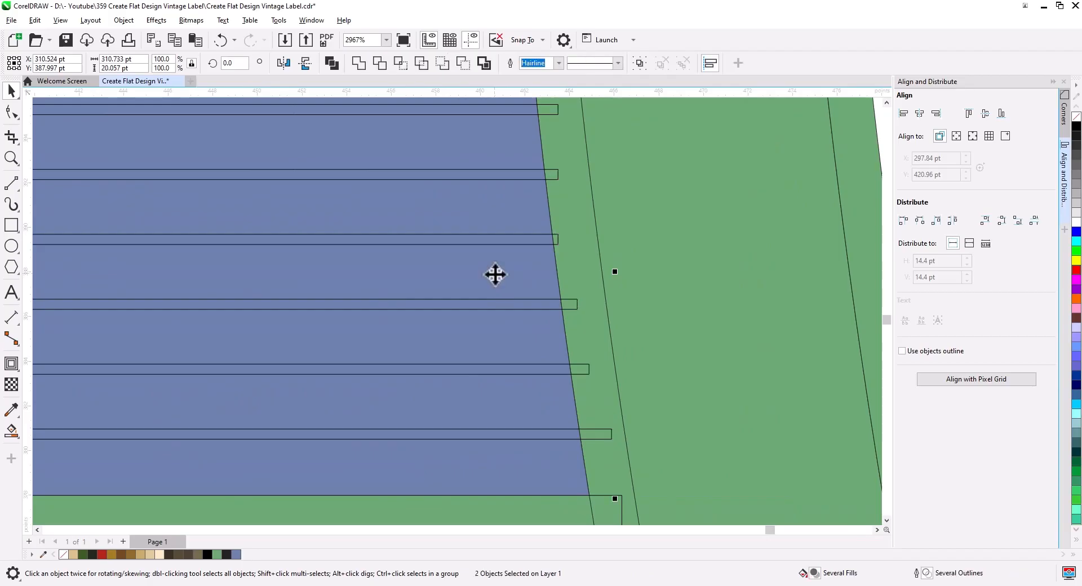
left_click(400, 64)
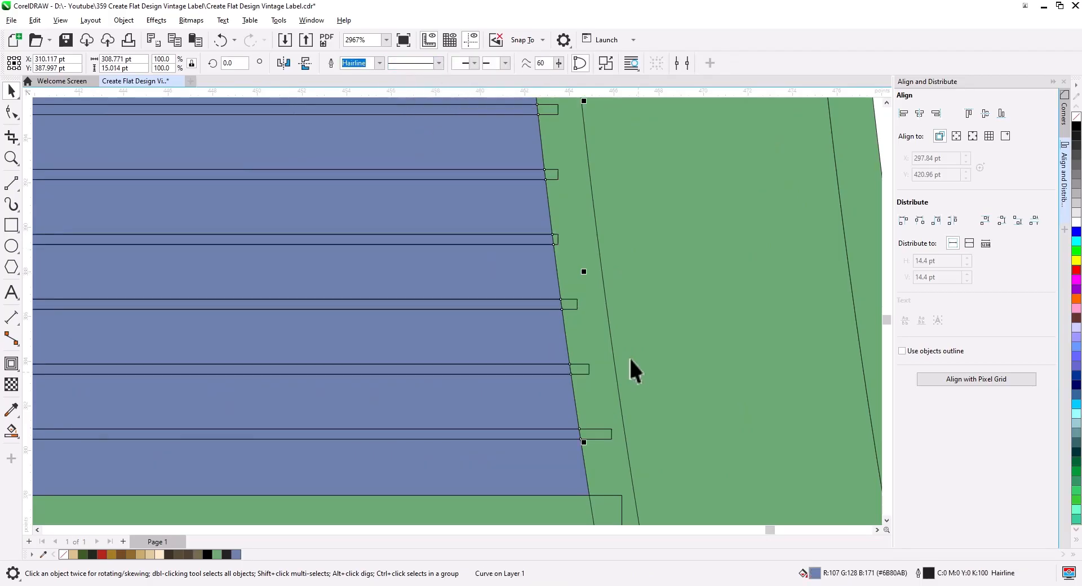
key("Delete")
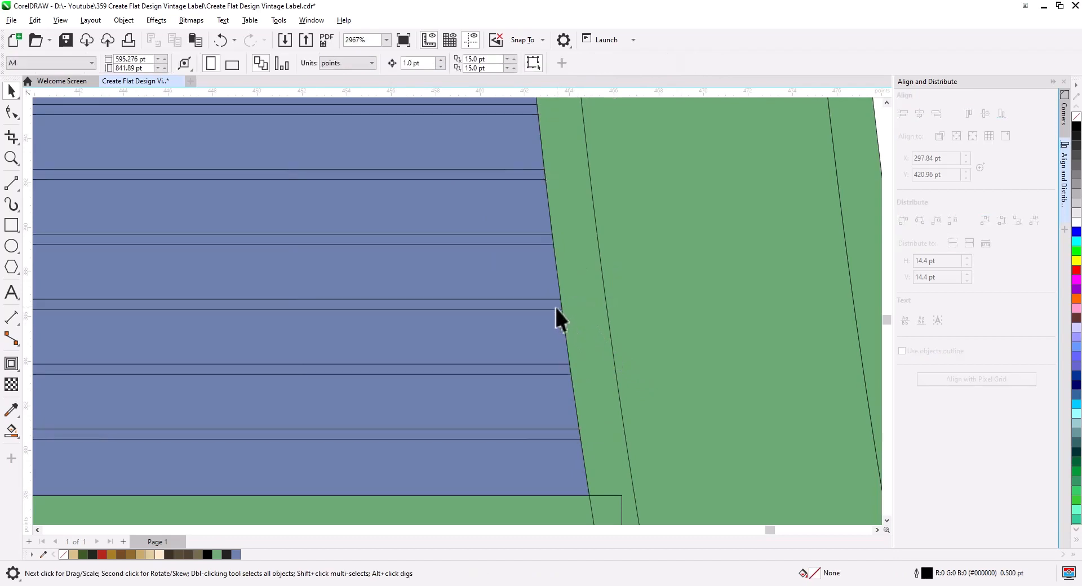
left_click(553, 336)
Smart Fill the upper and lower horizontal bars with rose #AB6B7E, using a hairline outline
scroll(590, 440, "down", 3)
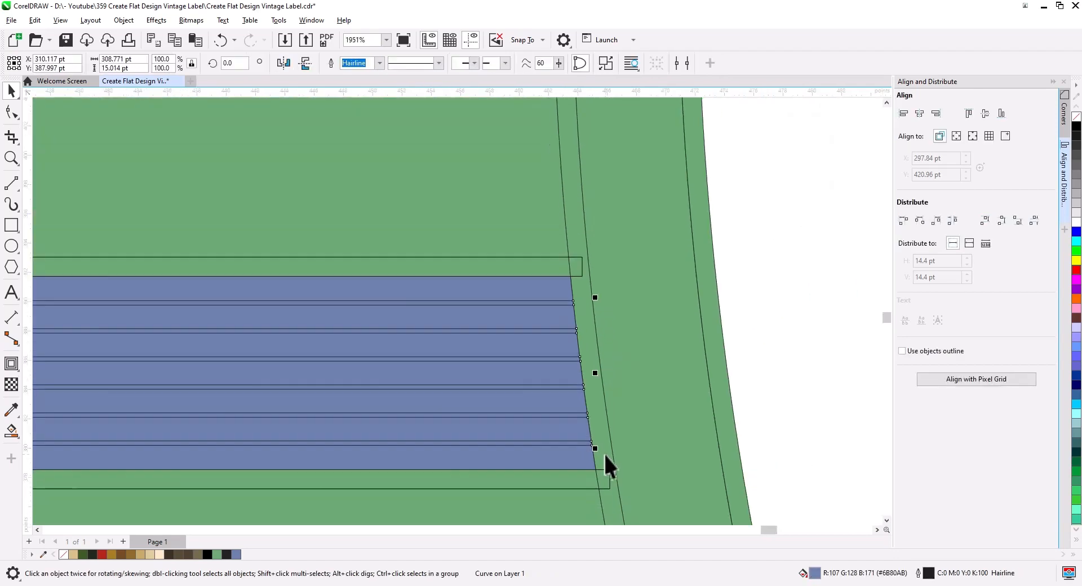
scroll(655, 443, "down", 4)
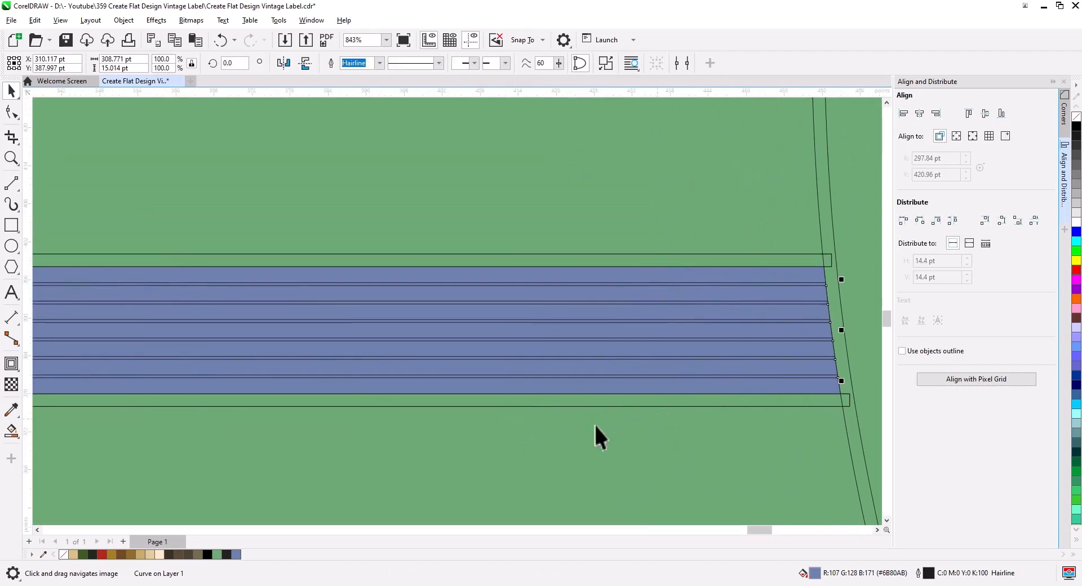
left_click(10, 431)
left_click(132, 63)
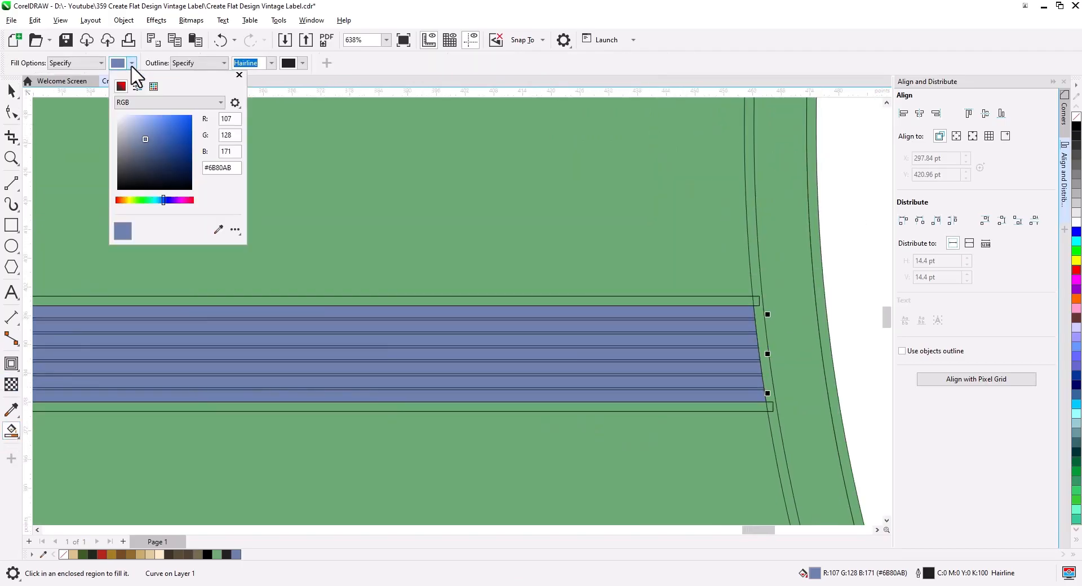
left_click(190, 200)
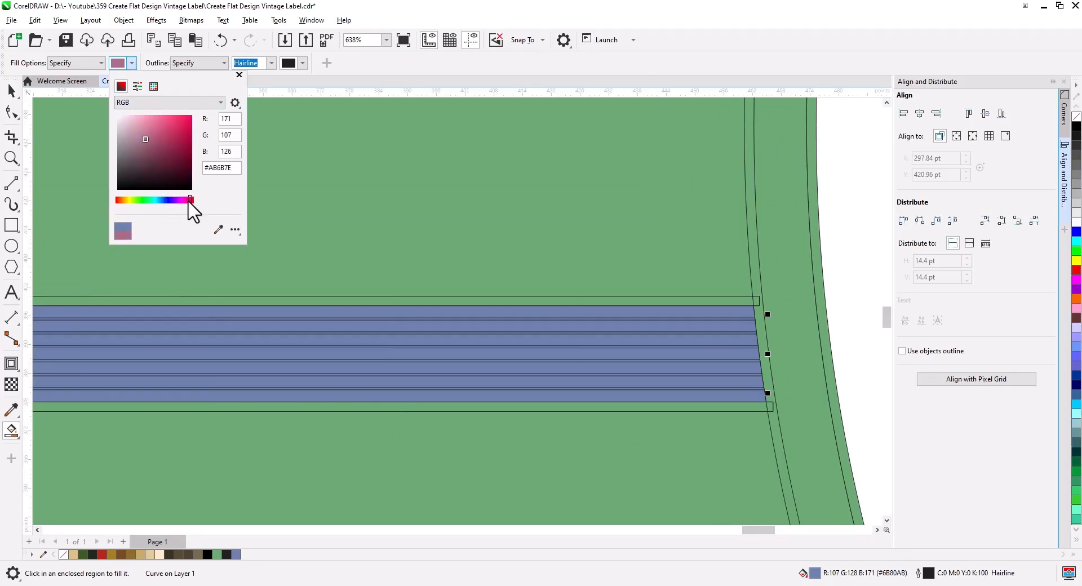
left_click(663, 300)
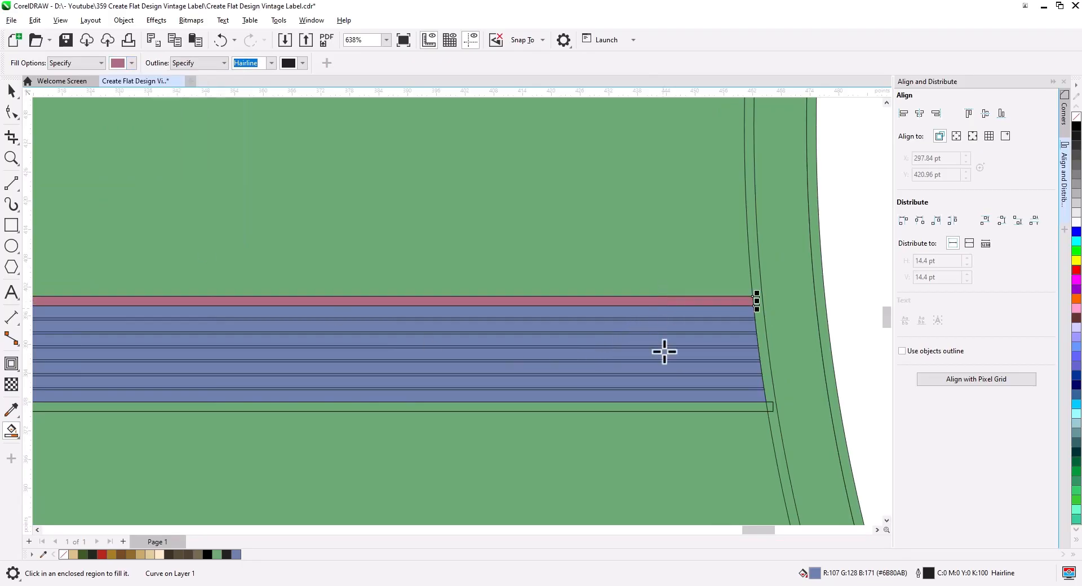
left_click(667, 410)
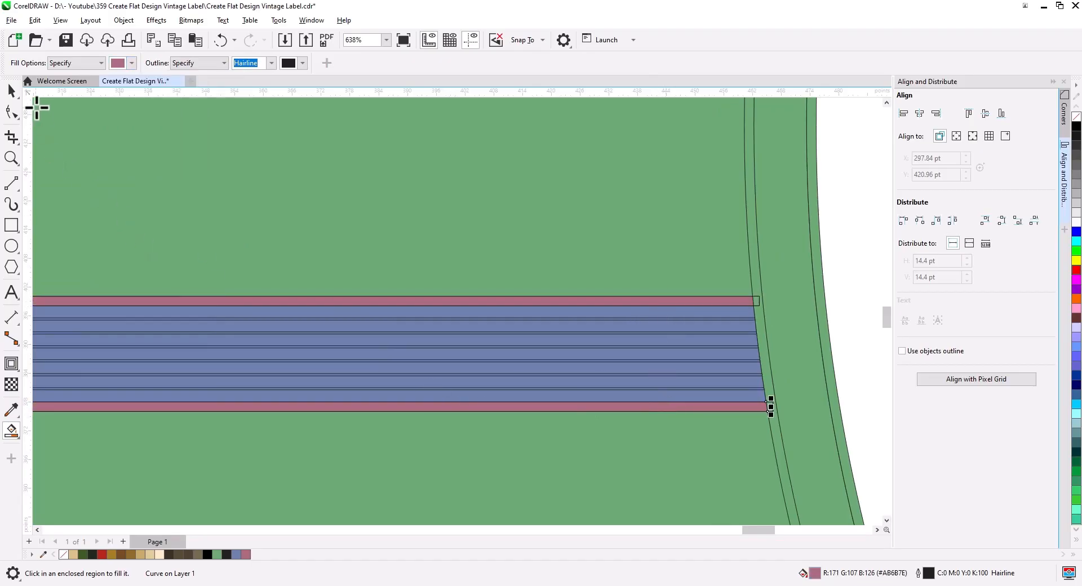
Delete the two original bar rectangles that stick out past the inner border at the lower and upper bars
left_click(17, 95)
scroll(759, 394, "up", 2)
left_click_drag(820, 449, 648, 457)
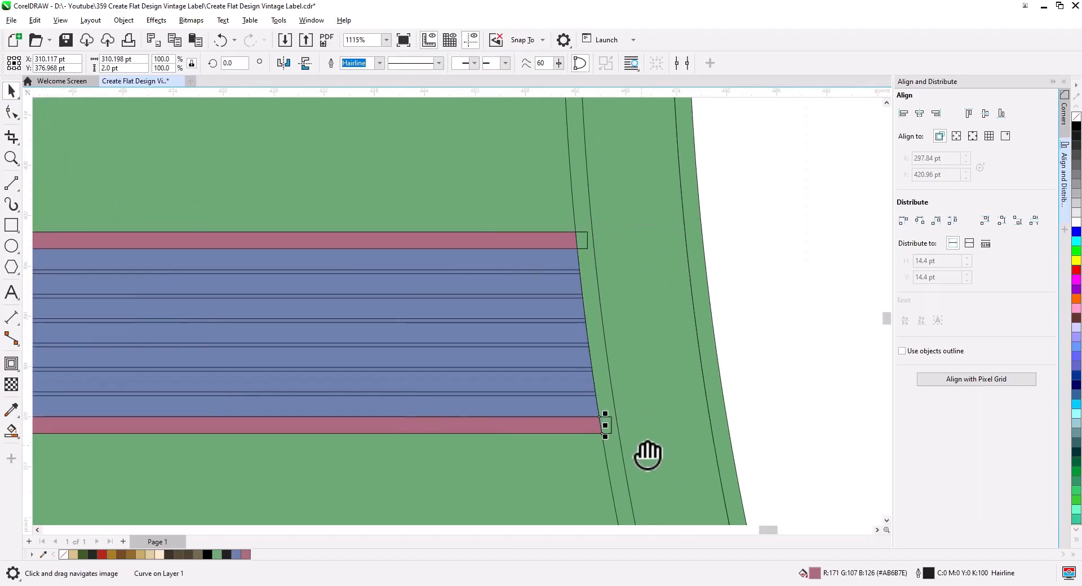
scroll(618, 438, "up", 2)
left_click(600, 412)
left_click(600, 415)
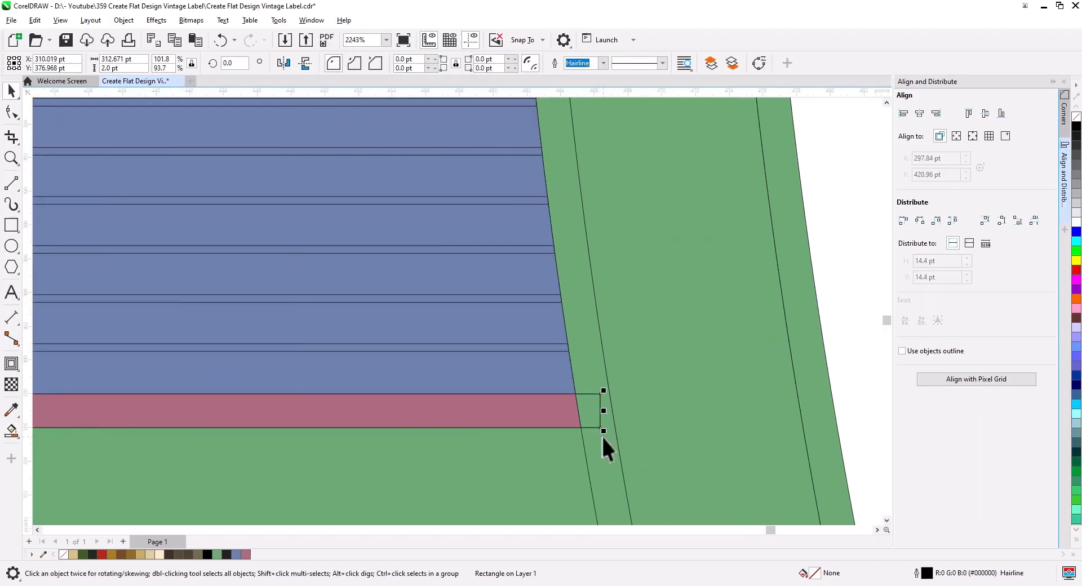
key("Delete")
left_click_drag(597, 331, 698, 517)
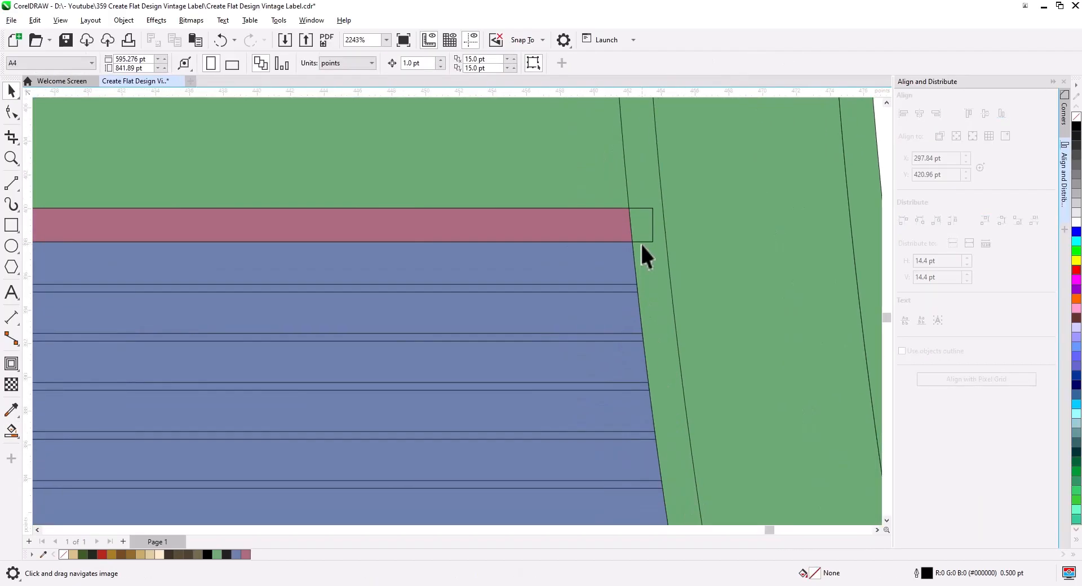
left_click(641, 242)
key("Delete")
Fill the clipped stripes with the bars' rose color #AB6B7E and remove the outlines of the stripes and both bars
scroll(651, 310, "down", 2)
scroll(665, 394, "down", 1)
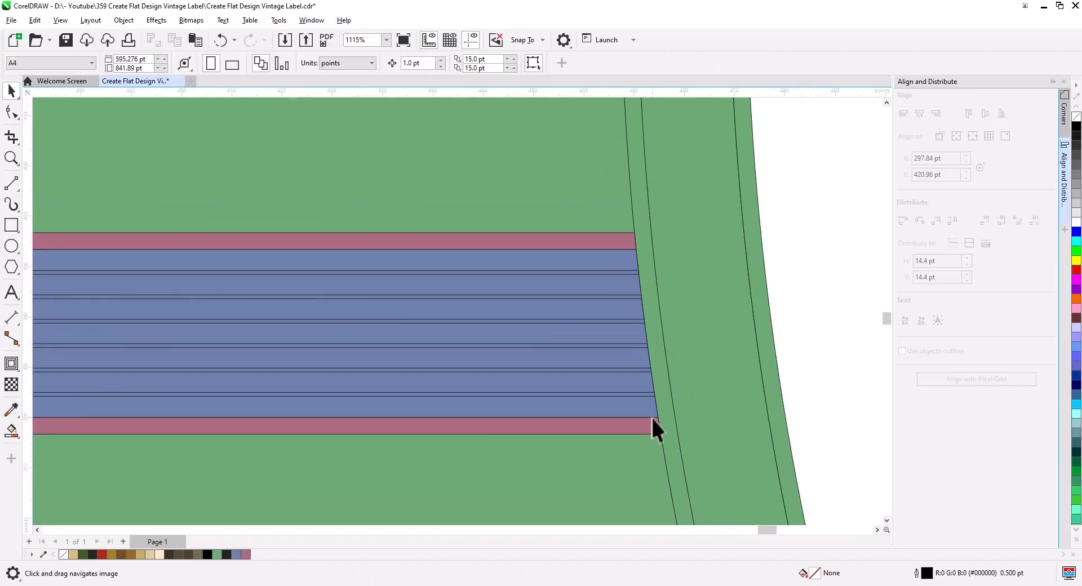
left_click(636, 428)
left_click(637, 395)
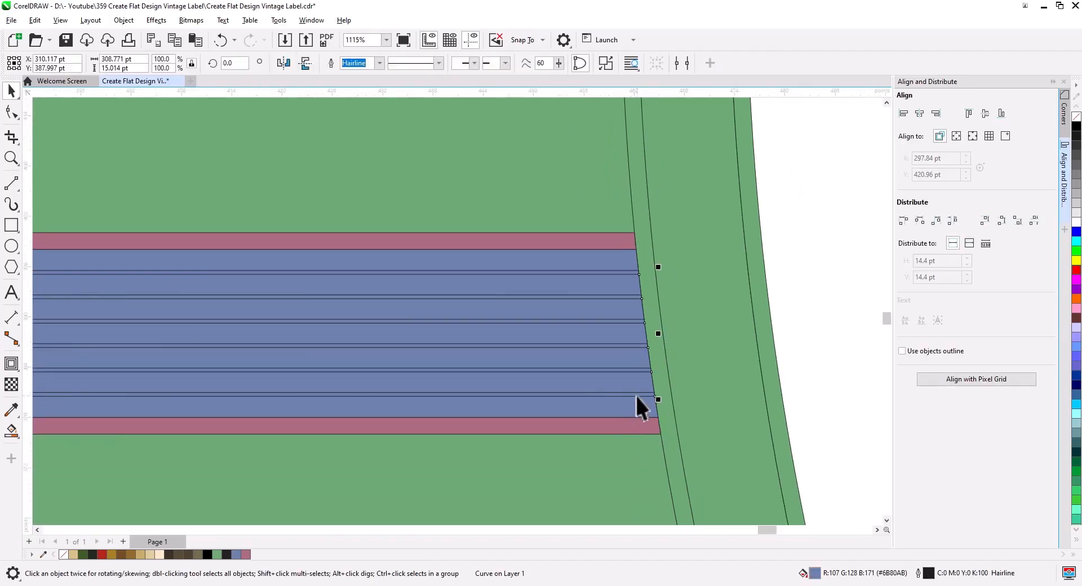
left_click(601, 429, "shift")
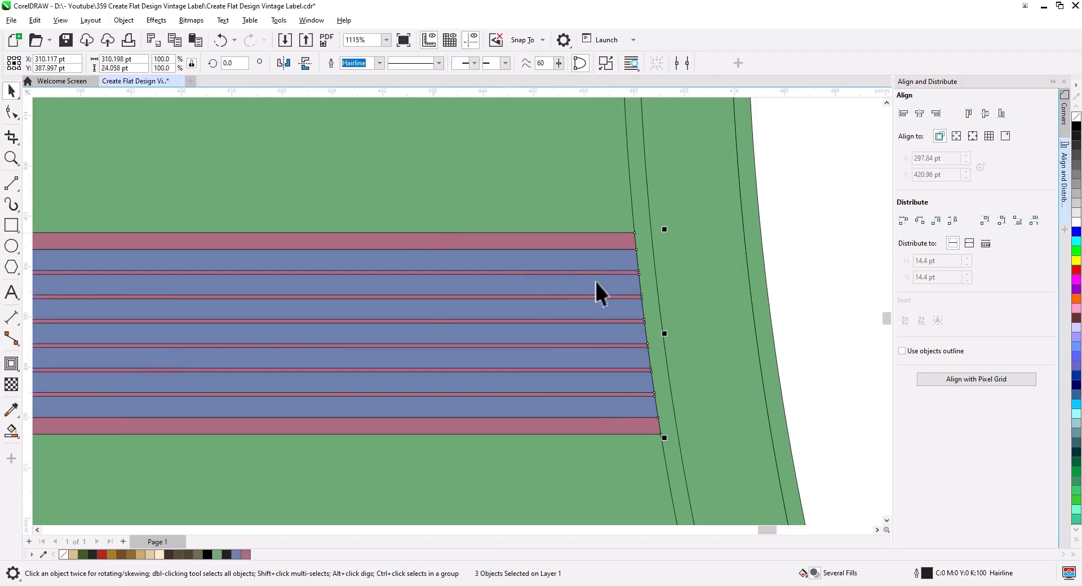
right_click(1076, 117)
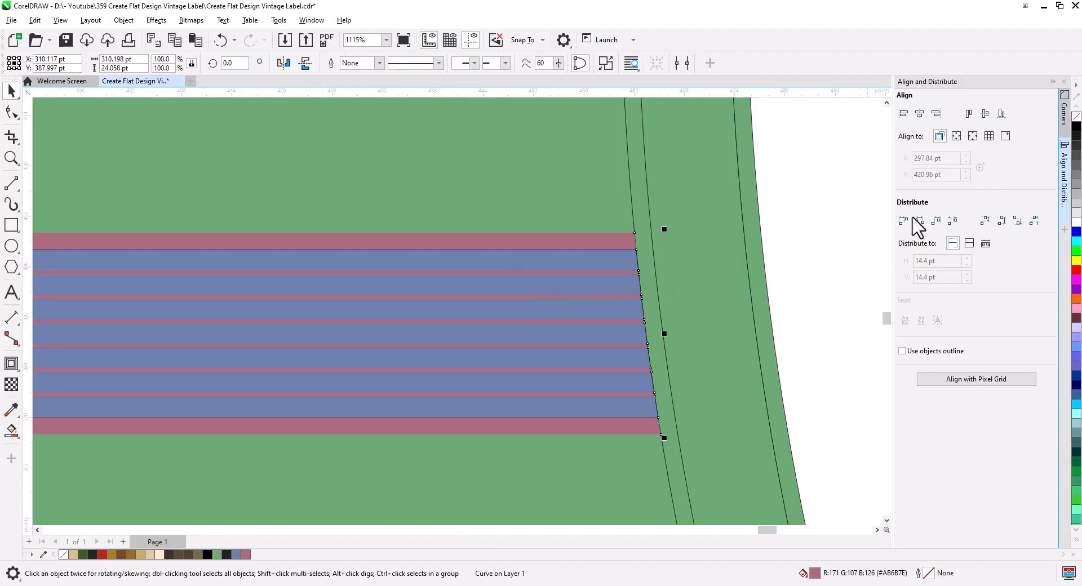
left_click(796, 246)
Smart Fill the large label area above the striped strip with bright yellow, using a hairline outline
scroll(428, 315, "down", 8)
left_click_drag(339, 369, 684, 328)
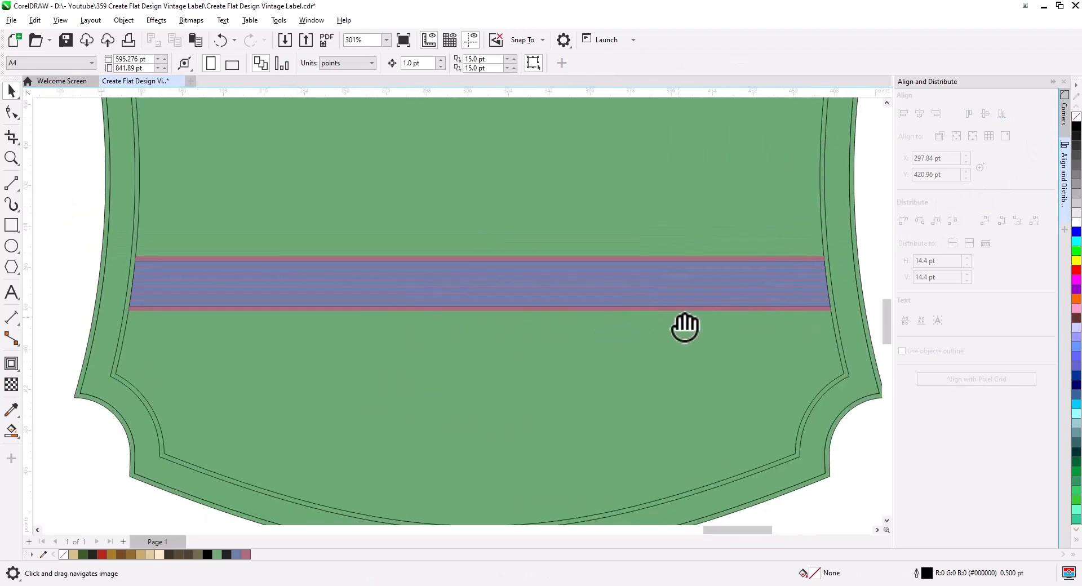
scroll(499, 340, "down", 1)
scroll(499, 342, "down", 1)
left_click_drag(557, 342, 448, 419)
scroll(483, 388, "down", 2)
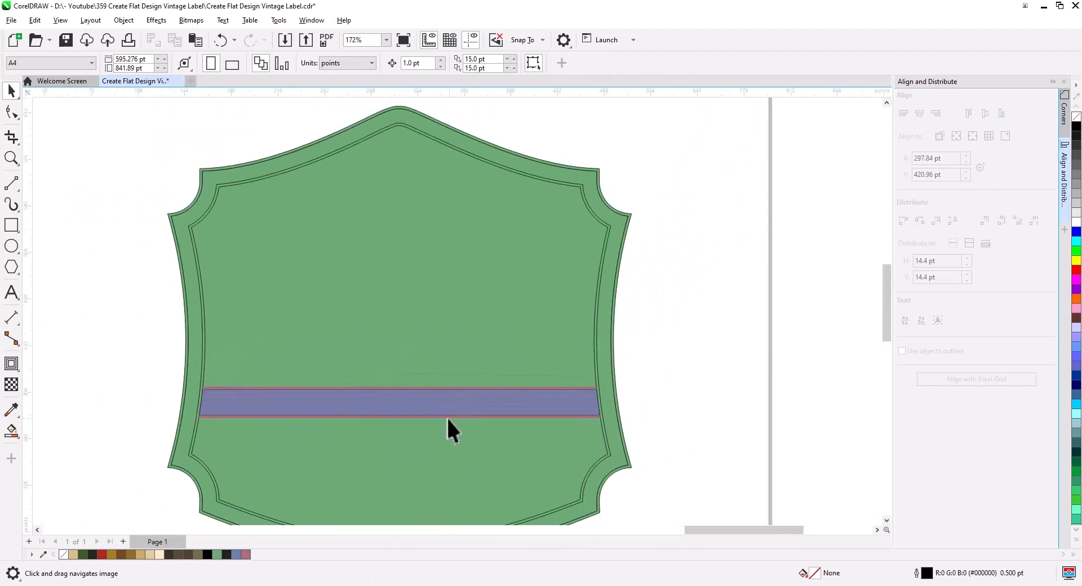
left_click(11, 432)
left_click(132, 62)
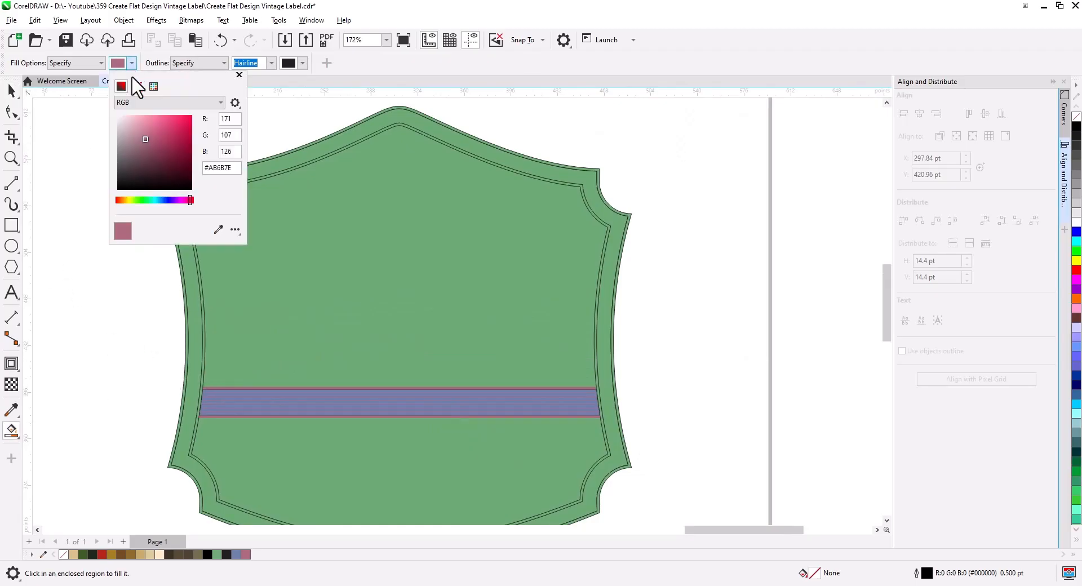
left_click(128, 200)
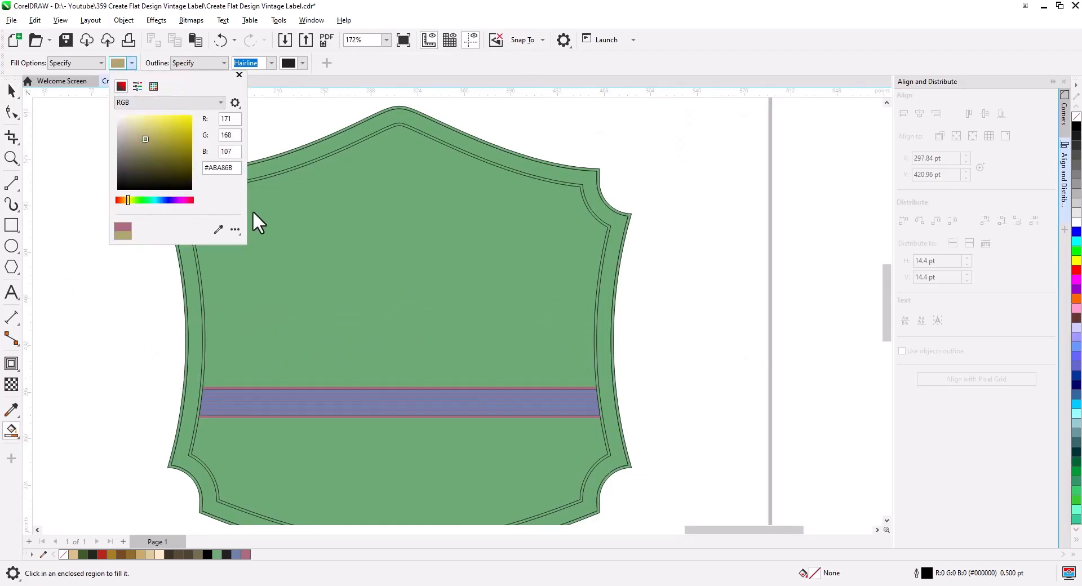
left_click(176, 130)
left_click(375, 253)
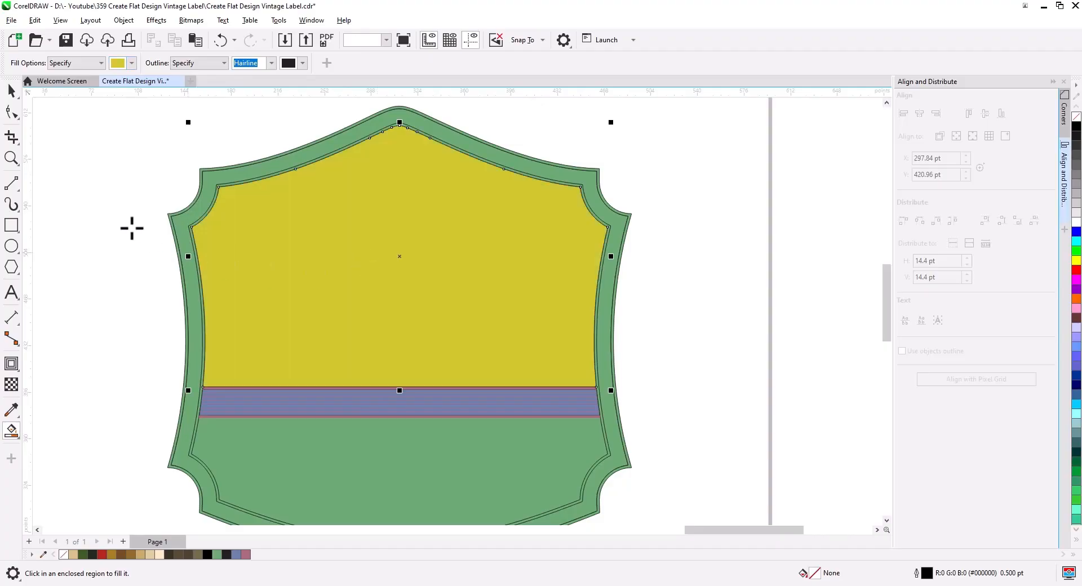
left_click(14, 93)
left_click(82, 210)
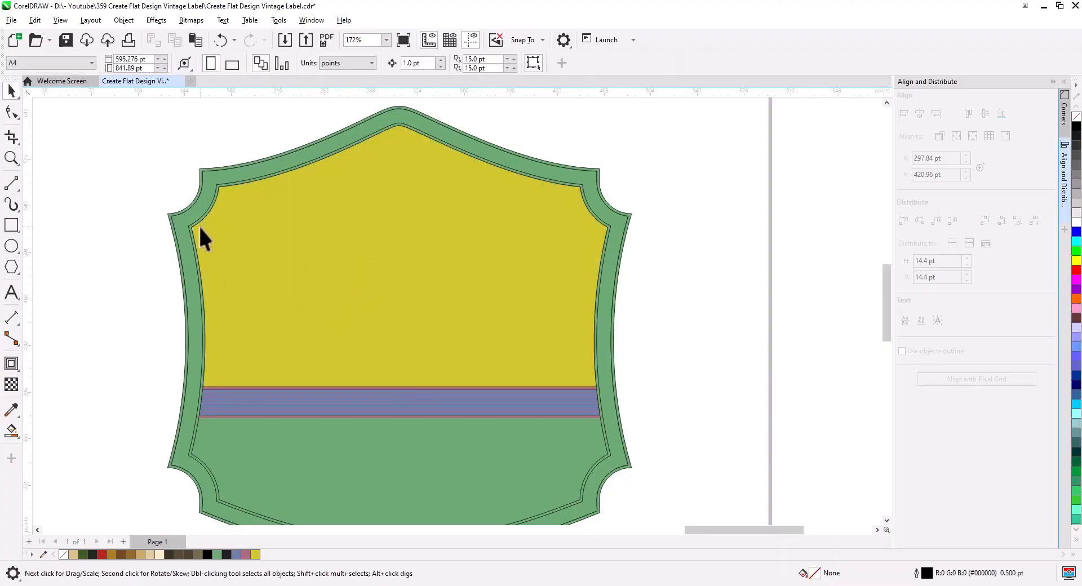
Recolor the label's thin border bands bright green
left_click(201, 190)
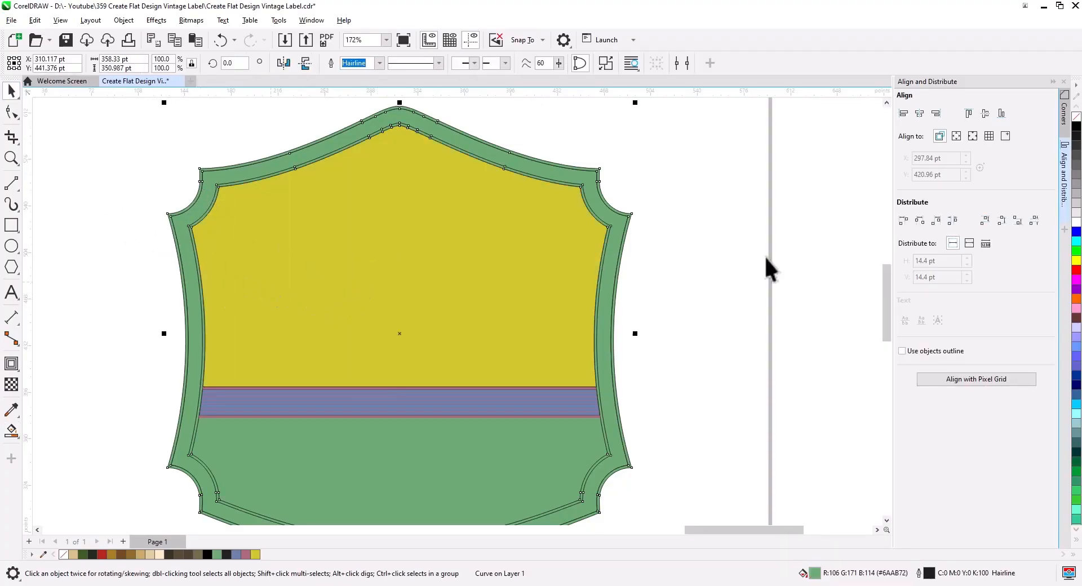
right_click(1076, 251)
left_click(674, 316)
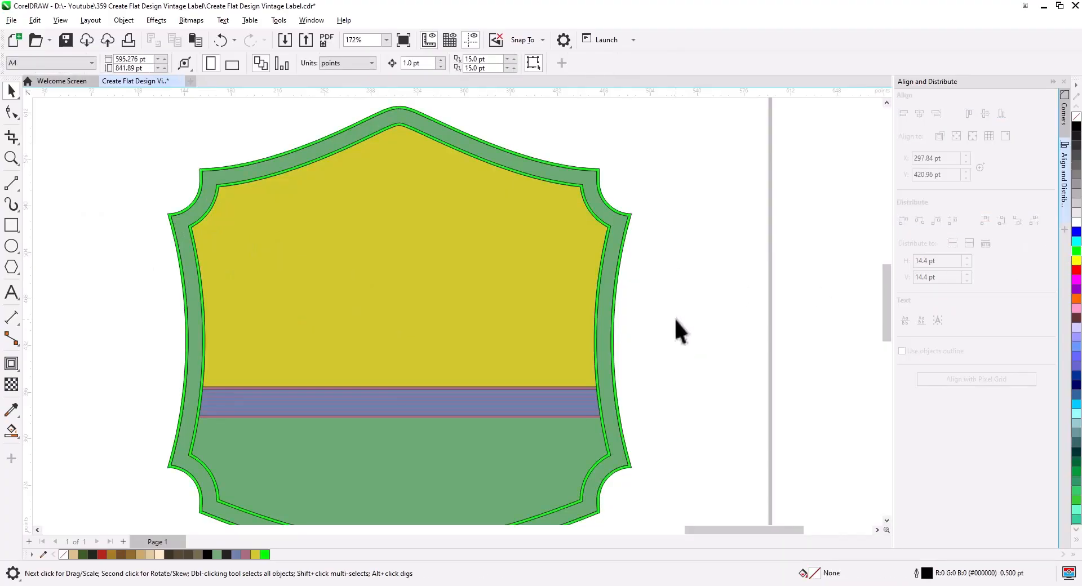
Apply an elliptical fountain fill to the green label body and move its center node to the middle of the label
scroll(674, 317, "down", 1)
left_click_drag(641, 357, 687, 285)
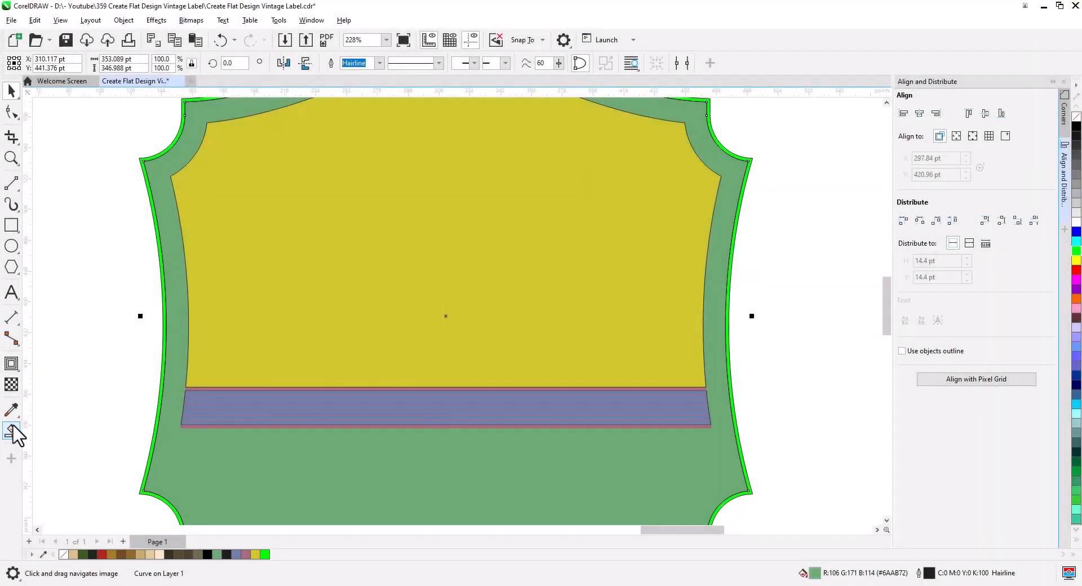
left_click(11, 431)
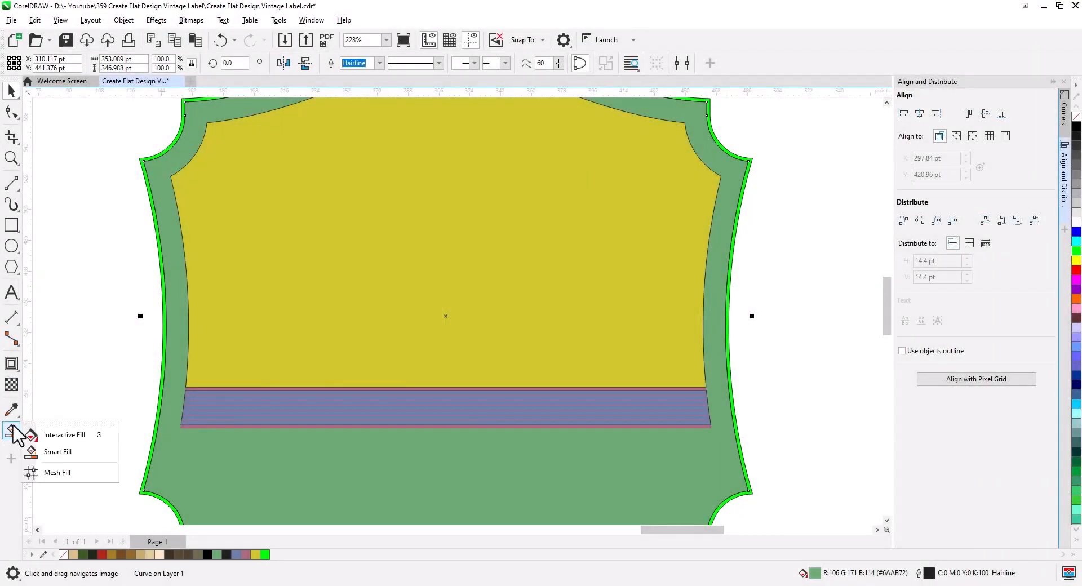
left_click(45, 435)
left_click_drag(348, 342, 567, 221)
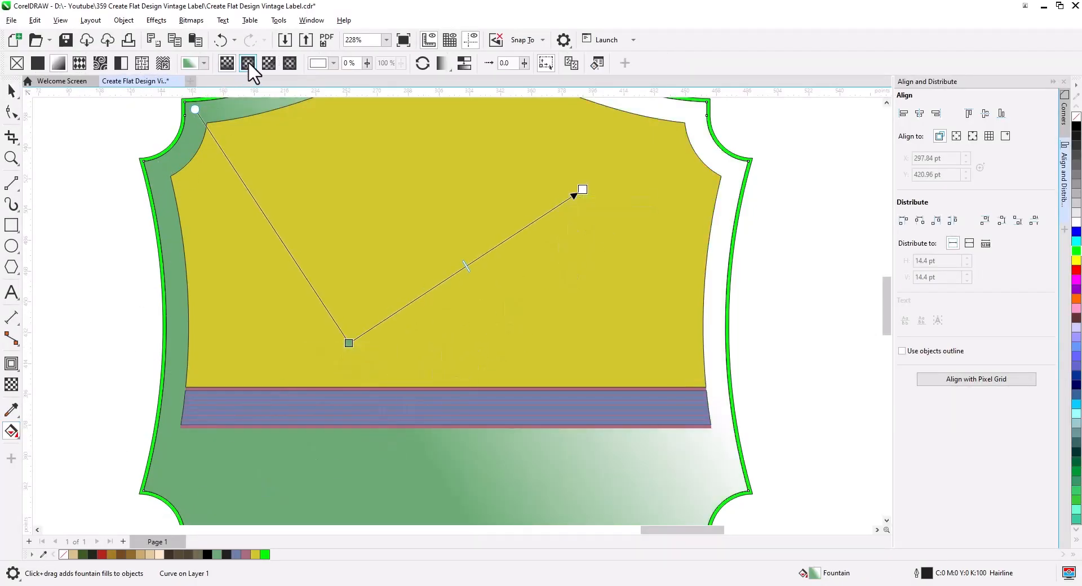
left_click(248, 62)
left_click_drag(463, 268, 449, 306)
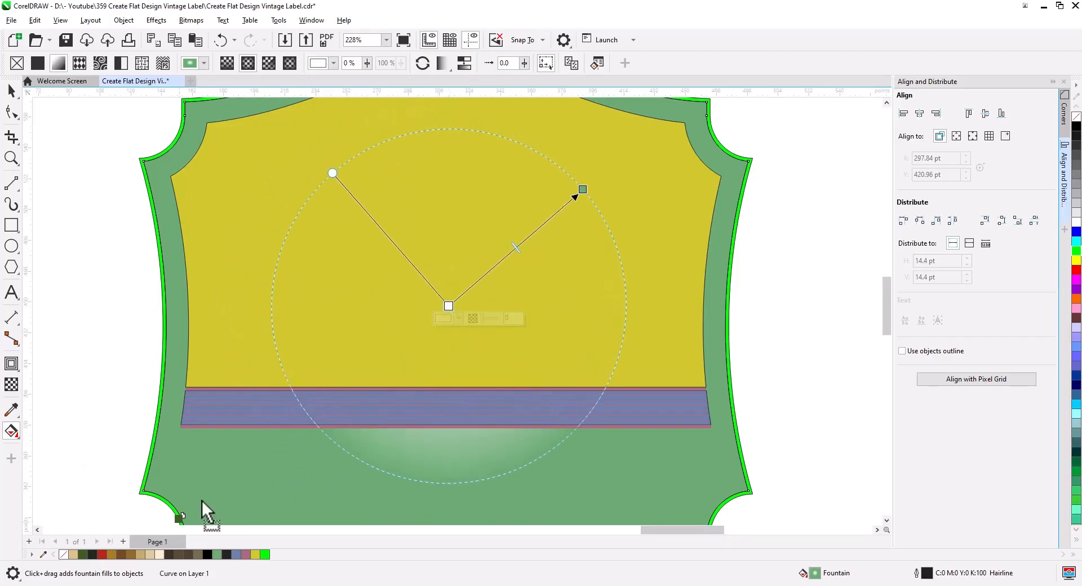
Color the body gradient's center dark green and its outer node near-black green, then enlarge the ellipse to reach the label's upper corner
left_click_drag(449, 305, 450, 306)
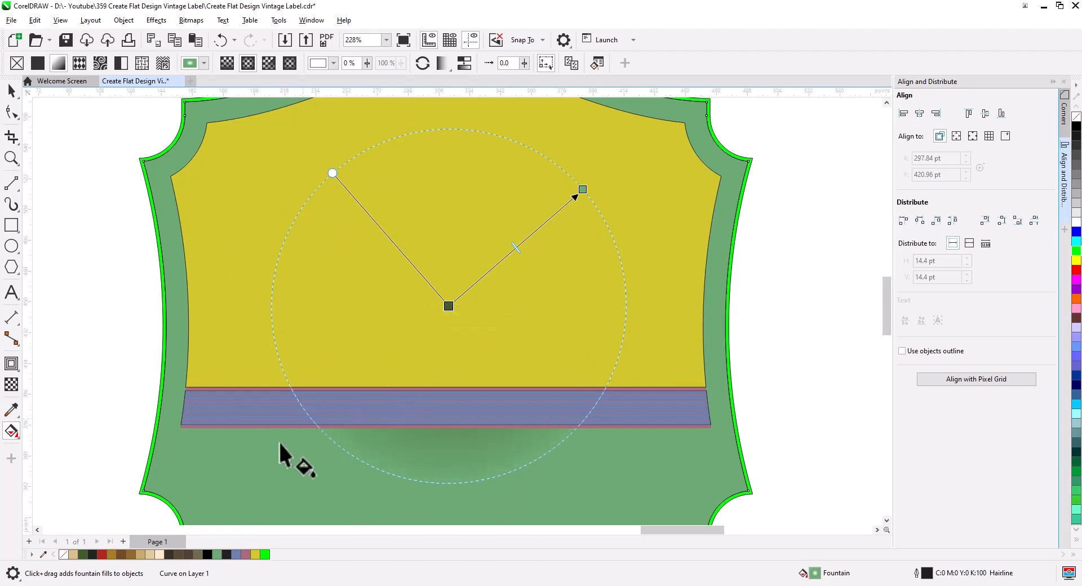
left_click_drag(92, 555, 584, 188)
scroll(518, 319, "down", 4)
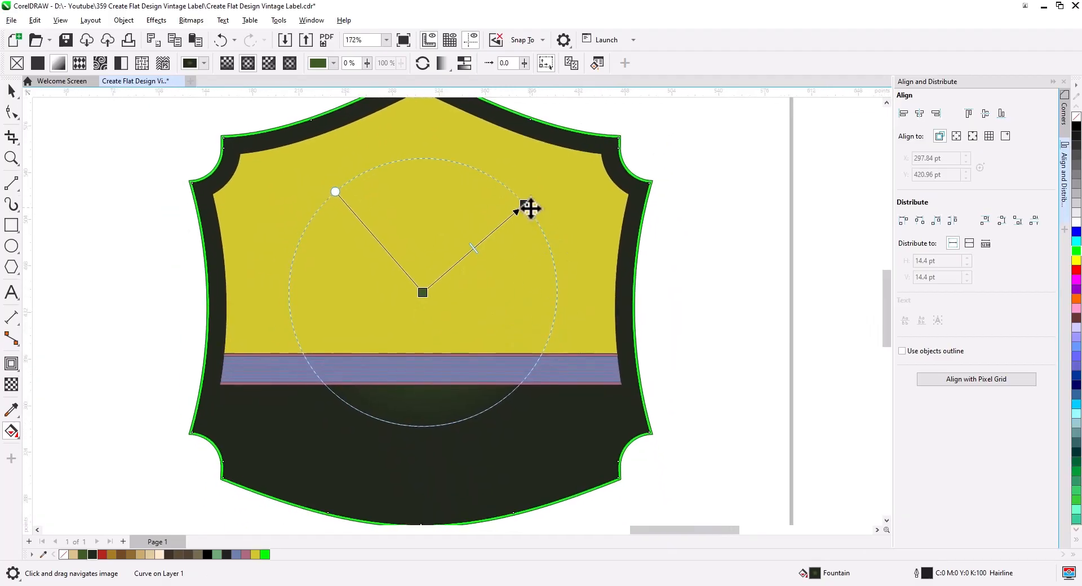
left_click_drag(527, 206, 633, 139)
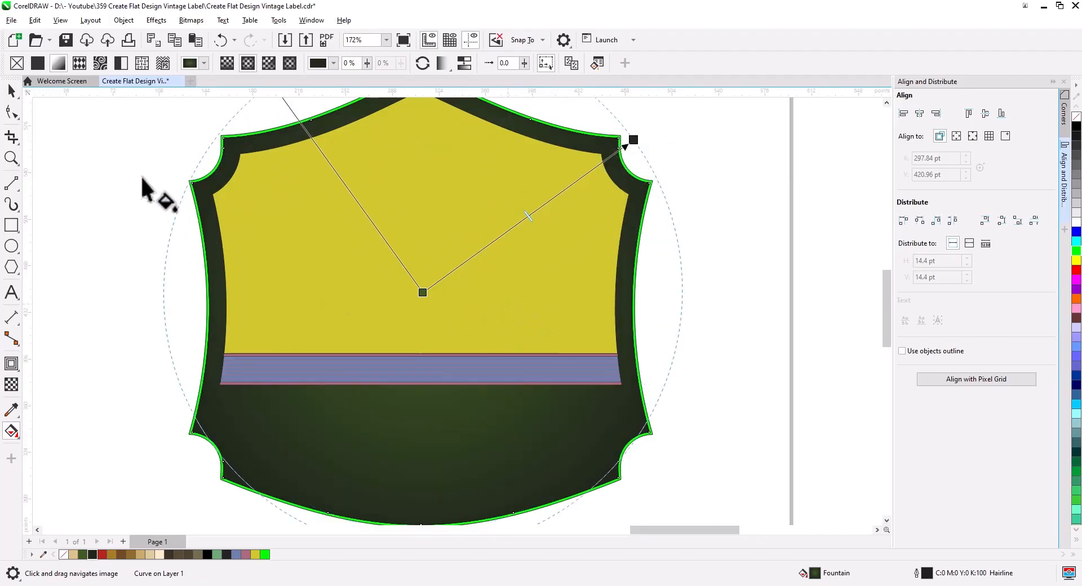
left_click(11, 90)
left_click(87, 205)
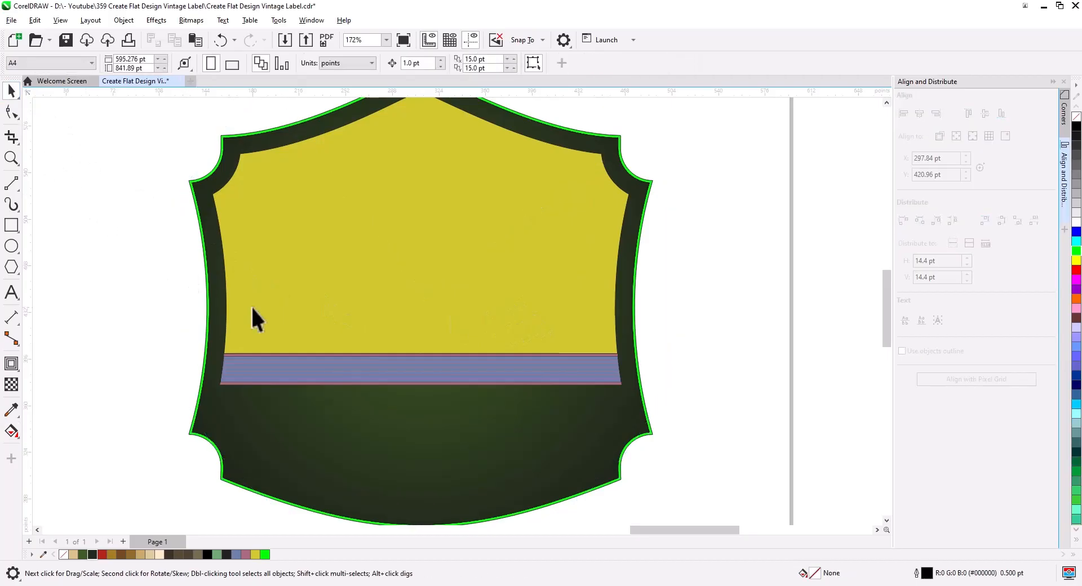
Fill the blue strip with red #B4261A and its stripes and bars with tan #D8C18B
scroll(368, 370, "up", 3)
scroll(361, 372, "up", 2)
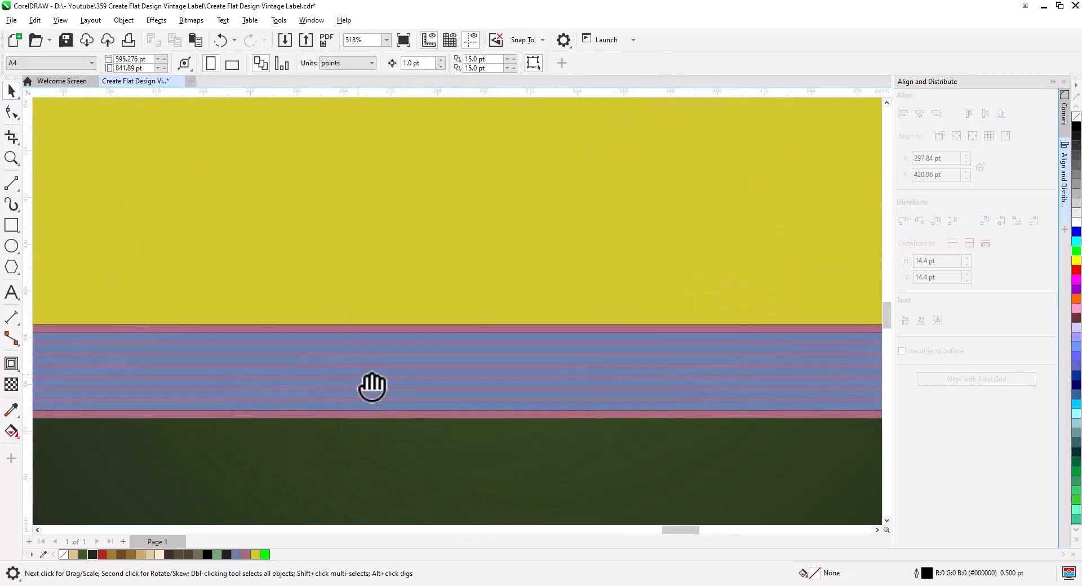
left_click(394, 338)
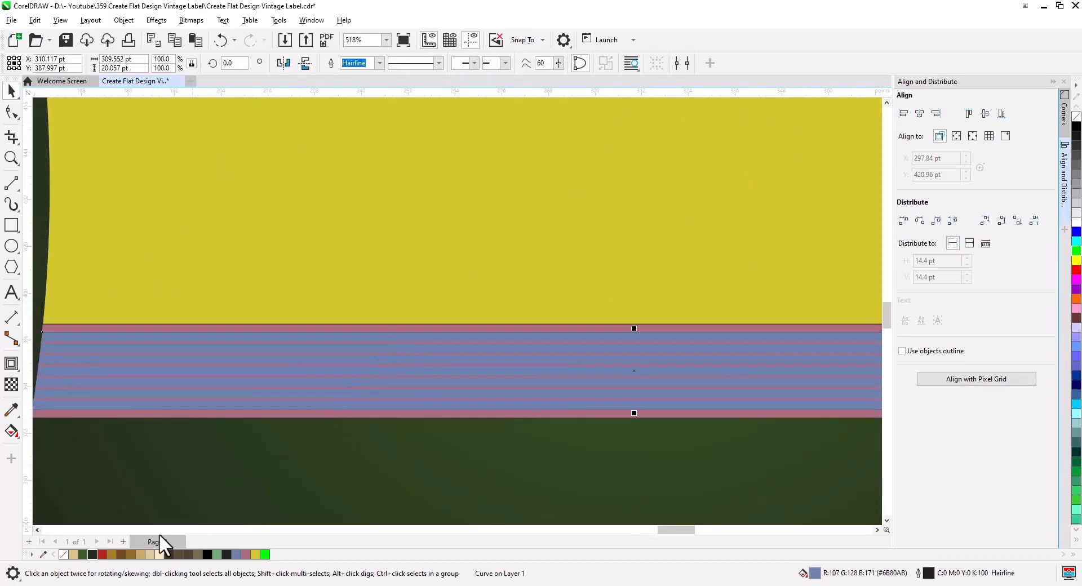
left_click(102, 554)
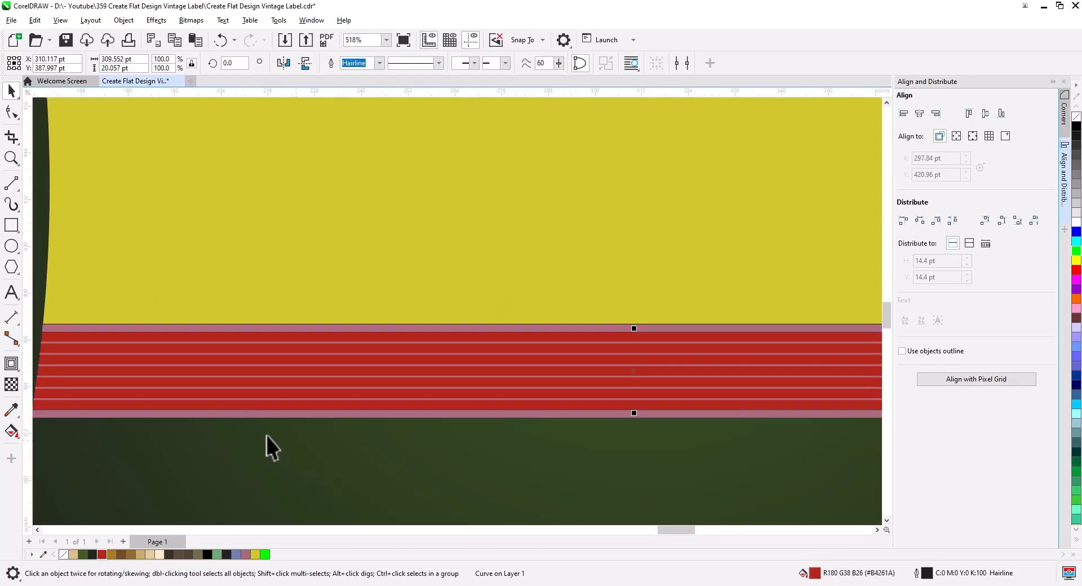
left_click(260, 416)
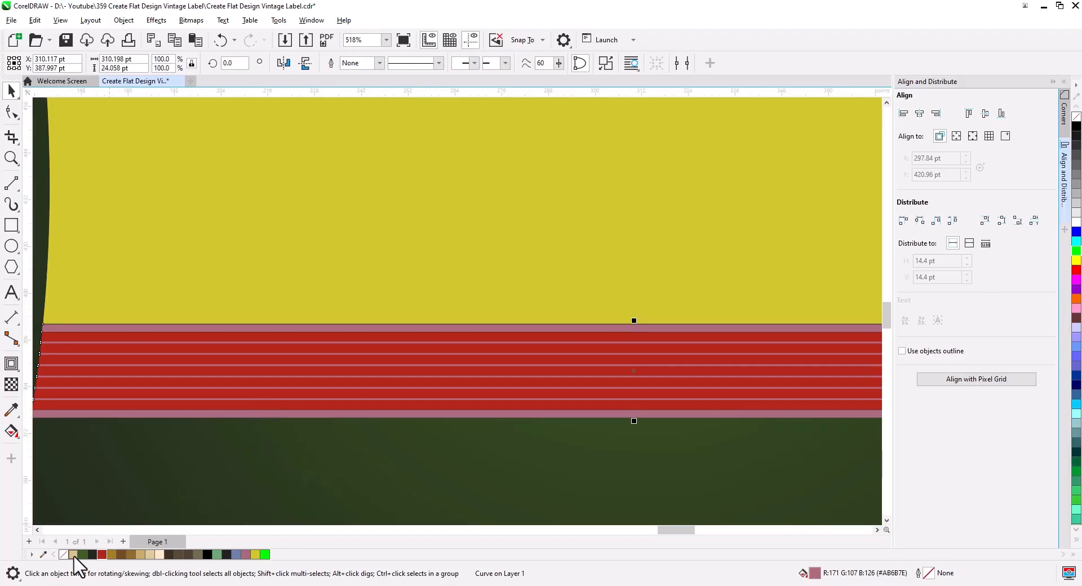
left_click(74, 555)
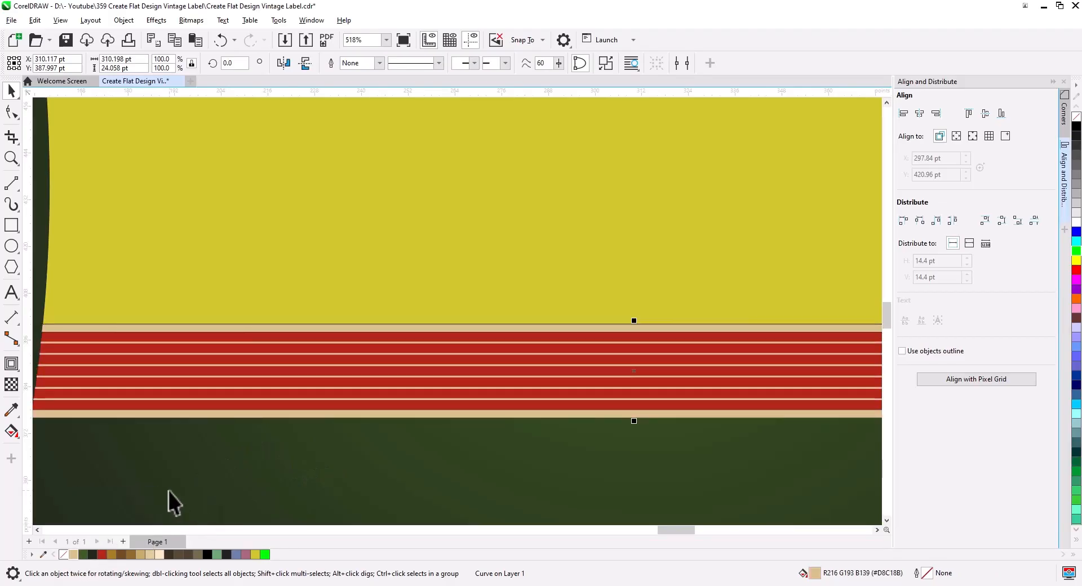
Recolor the yellow upper panel with tan #D8C18B
scroll(249, 448, "down", 4)
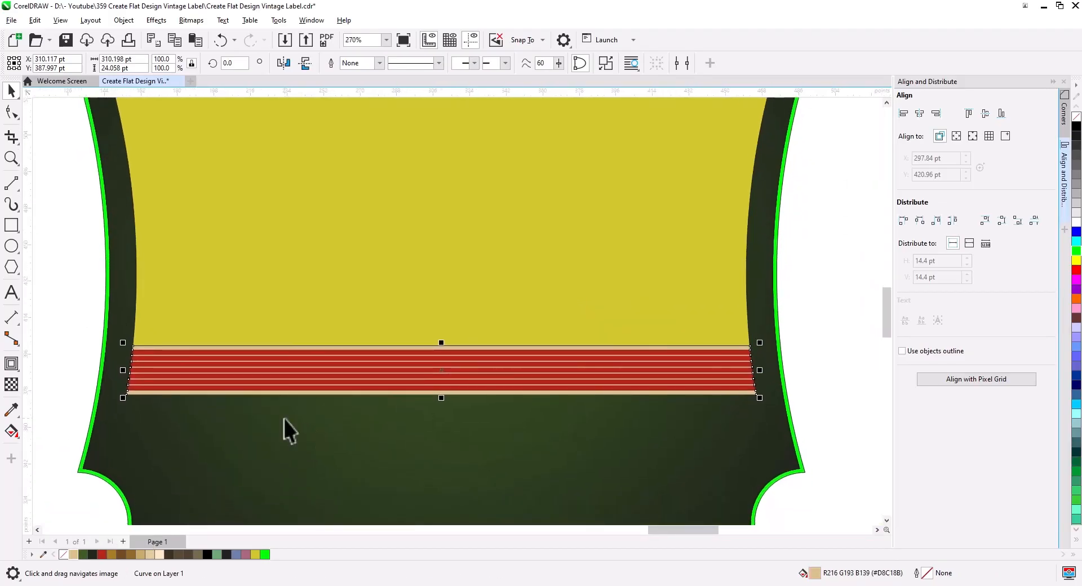
left_click(175, 338)
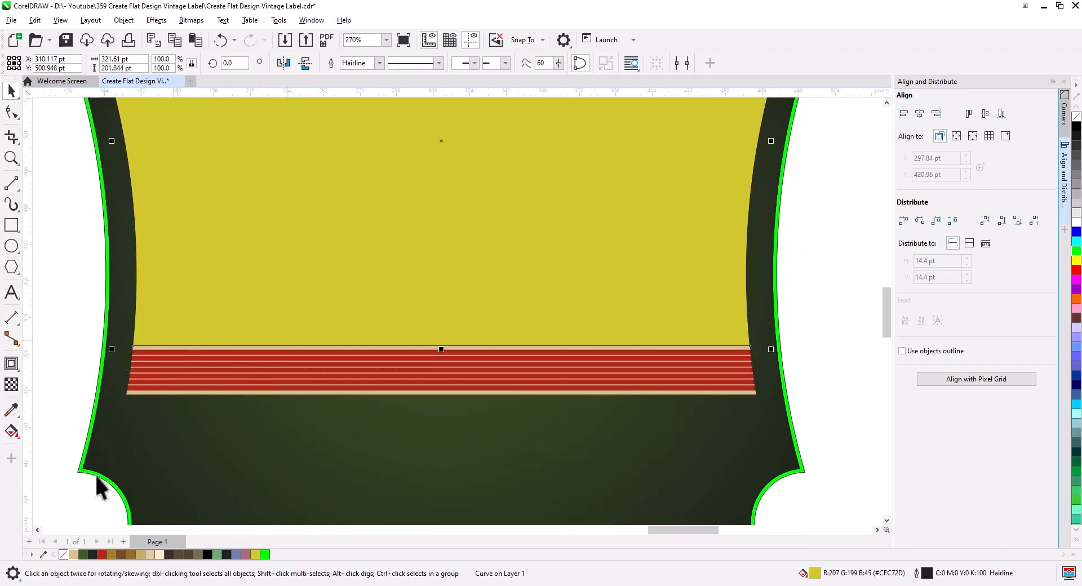
left_click(74, 555)
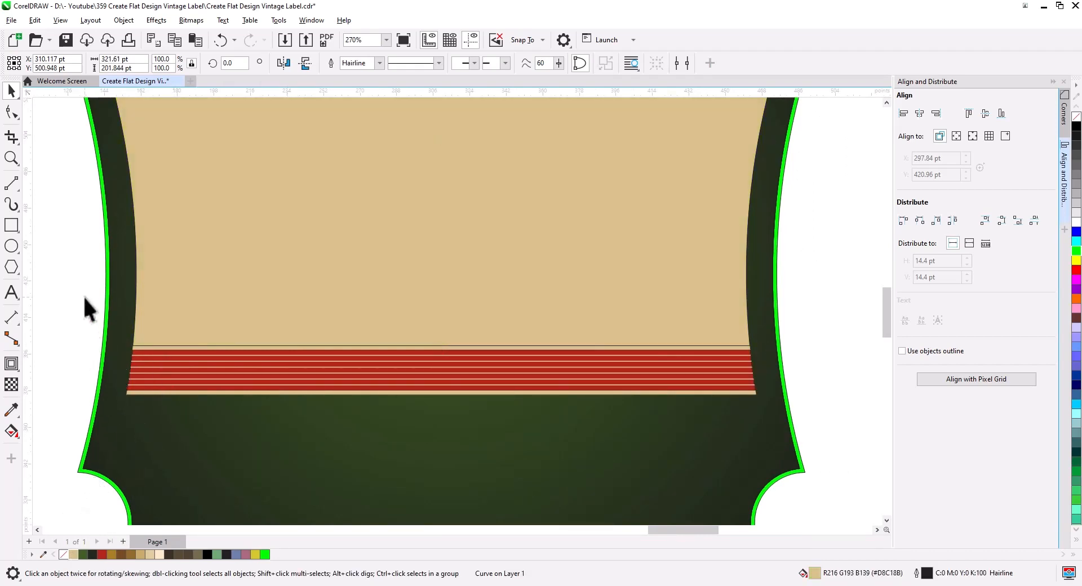
left_click(96, 338)
Apply a horizontal linear fountain fill across the stripes and bars, with golden brown at both ends
left_click(167, 368)
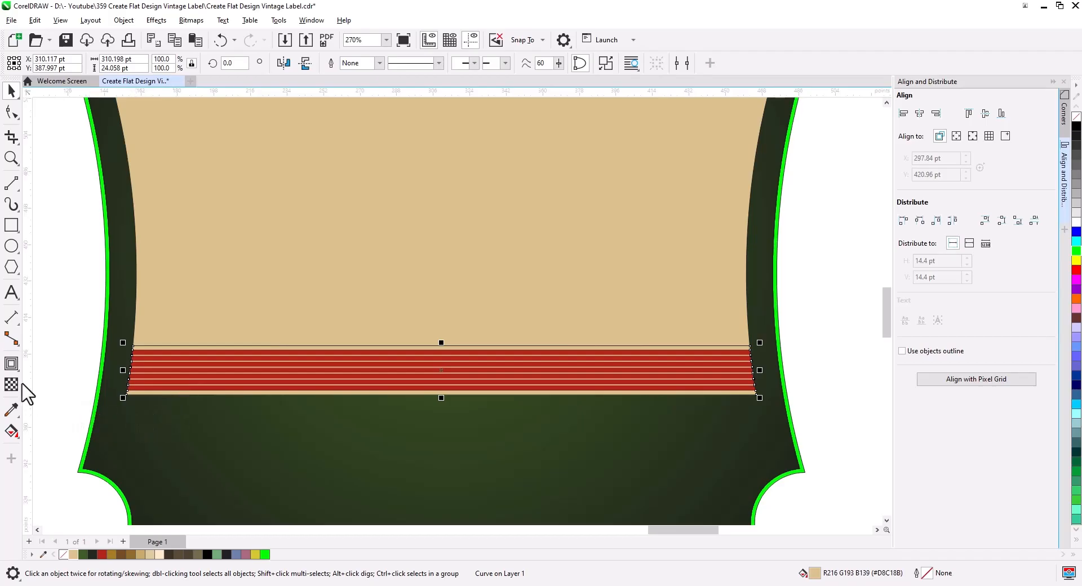
left_click(12, 431)
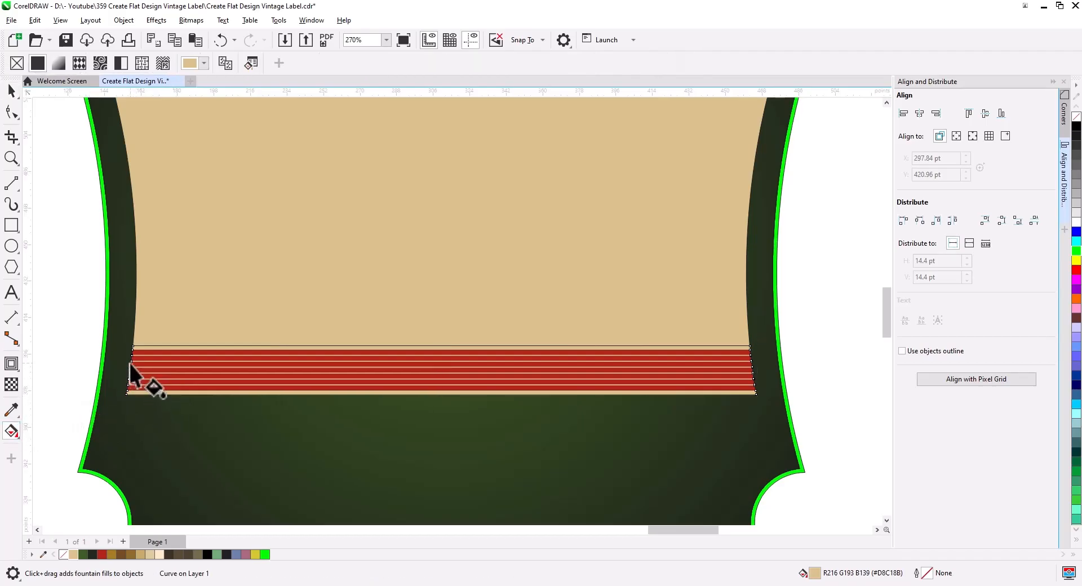
left_click_drag(123, 363, 763, 369)
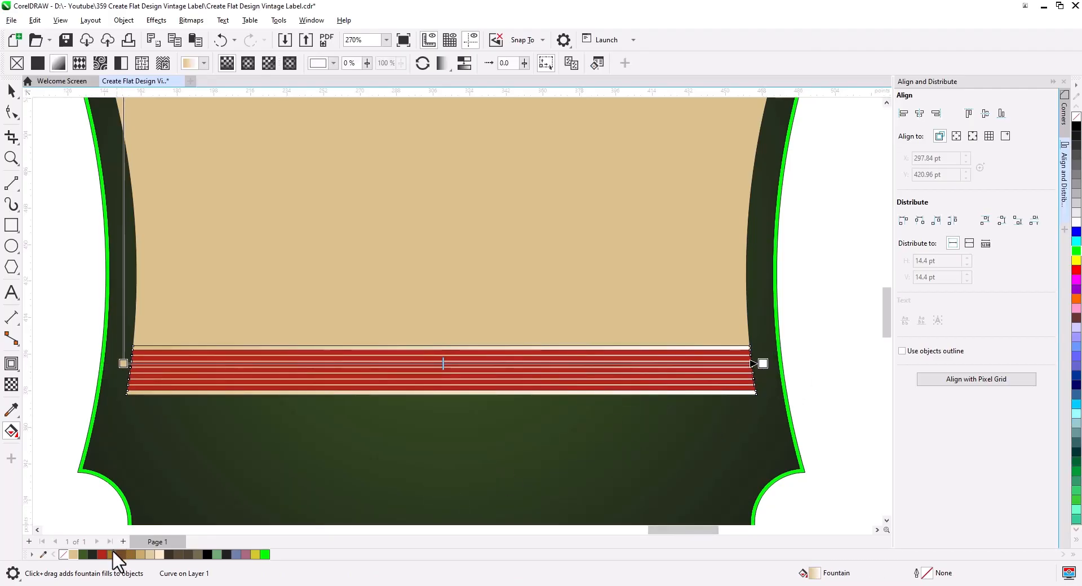
left_click_drag(113, 554, 105, 452)
left_click_drag(124, 365, 124, 365)
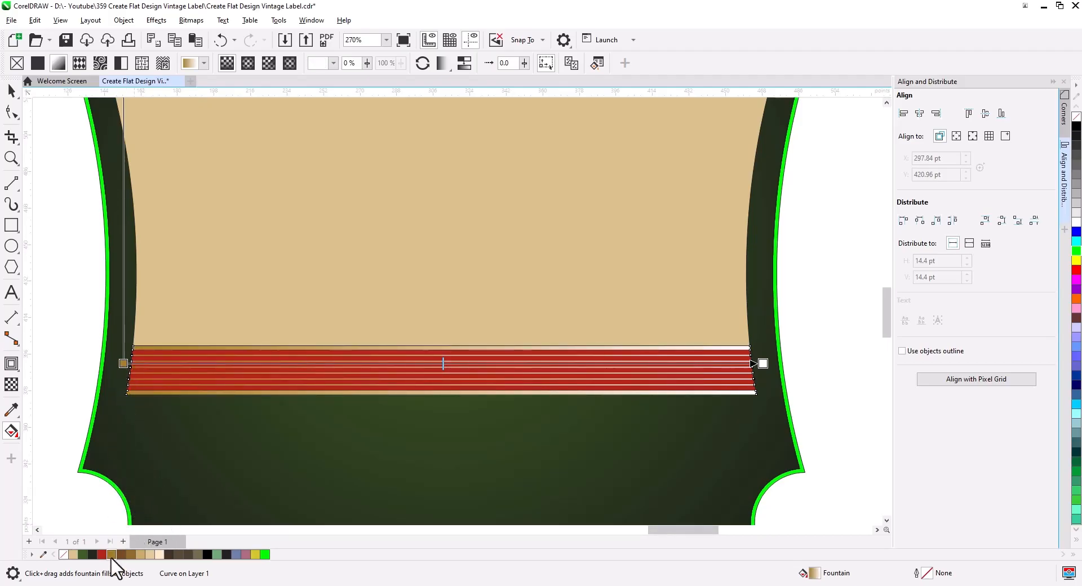
left_click_drag(756, 363, 763, 364)
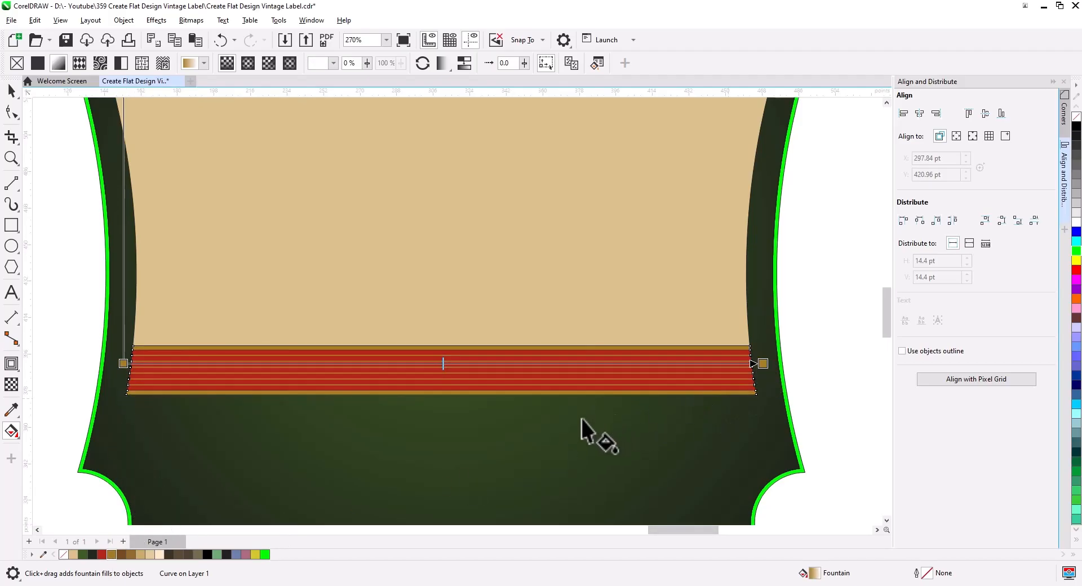
Add symmetric dark brown, bronze and light tan color nodes near both gradient ends and a cream node in the middle
left_click_drag(158, 364, 157, 363)
left_click_drag(122, 554, 733, 364)
left_click_drag(160, 555, 712, 364)
left_click_drag(205, 364, 207, 364)
left_click_drag(140, 554, 674, 363)
left_click_drag(414, 367, 418, 363)
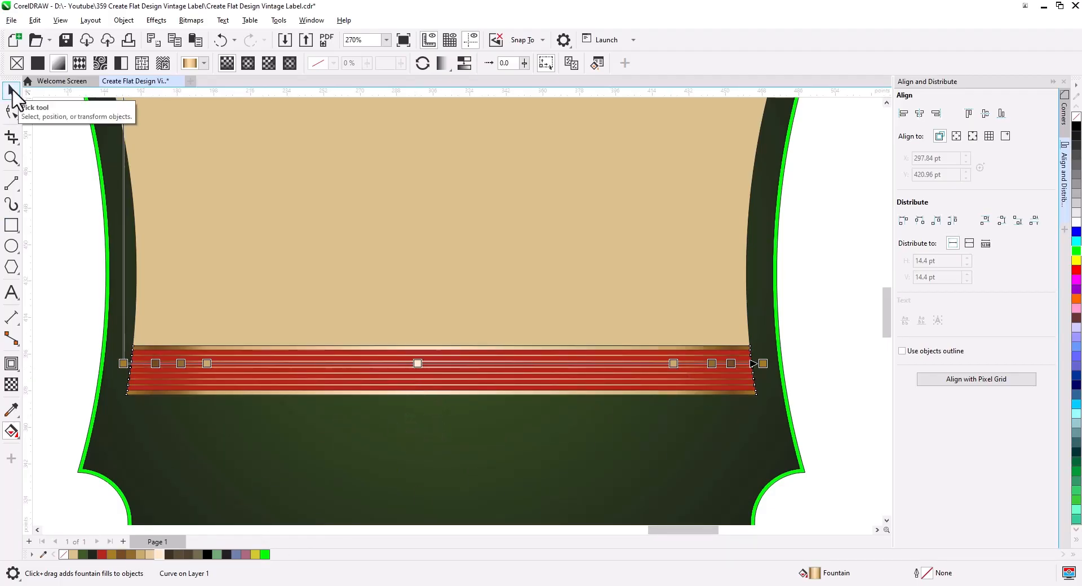
Move the tan and bronze nodes of the stripe gradient inward on both sides to widen the metallic transitions
left_click_drag(674, 363, 648, 363)
mouse_move(207, 364)
left_mouse_down()
mouse_move(226, 364)
mouse_move(188, 363)
left_mouse_up()
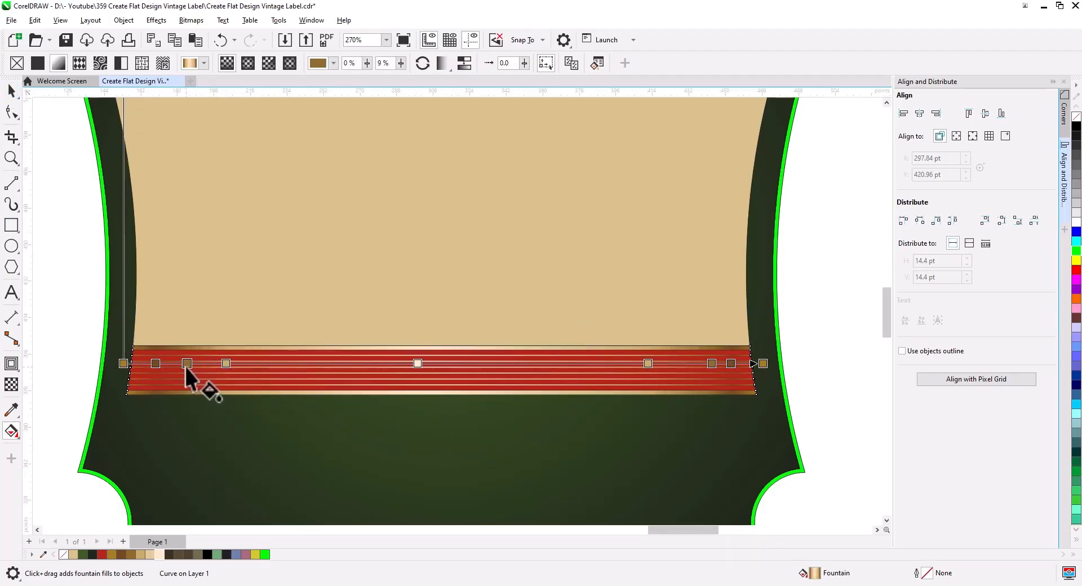
left_click_drag(712, 363, 699, 363)
left_click(731, 364)
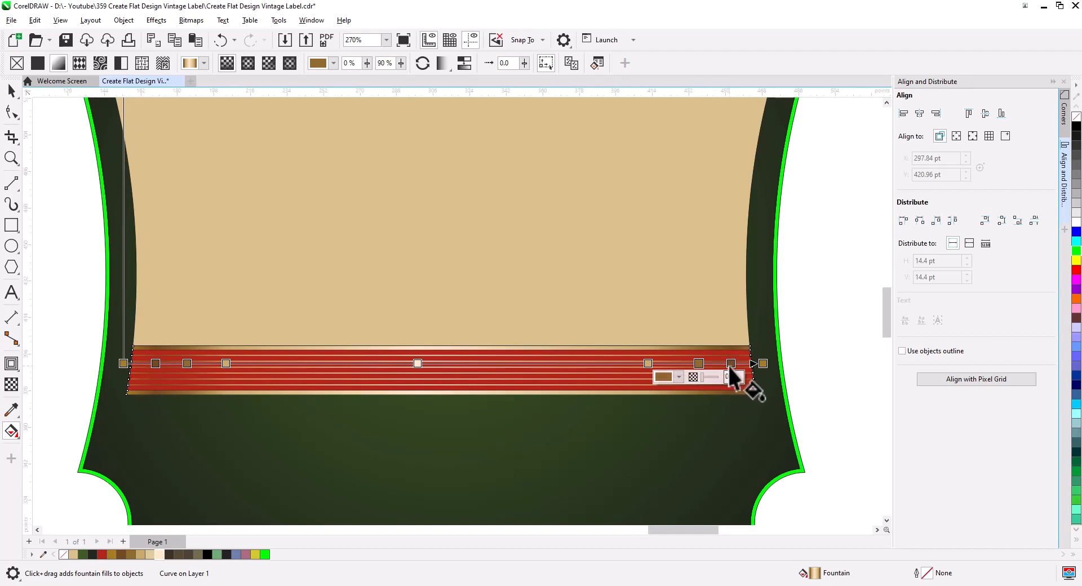
left_click(11, 91)
scroll(337, 401, "down", 1)
scroll(337, 401, "down", 2)
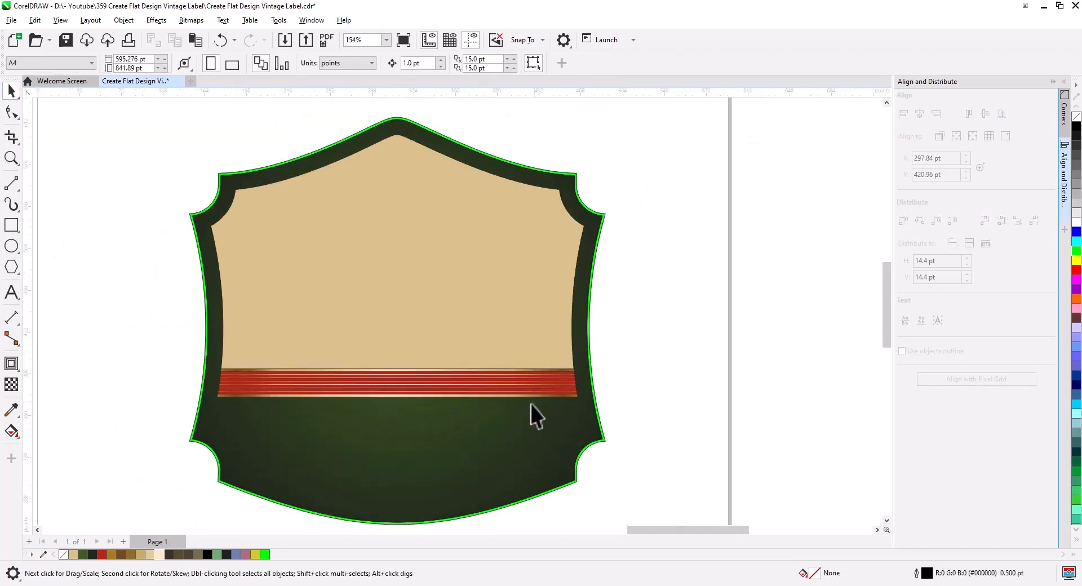
Bring the bright green border bands to the front of the page
left_click(187, 438)
right_click(188, 439)
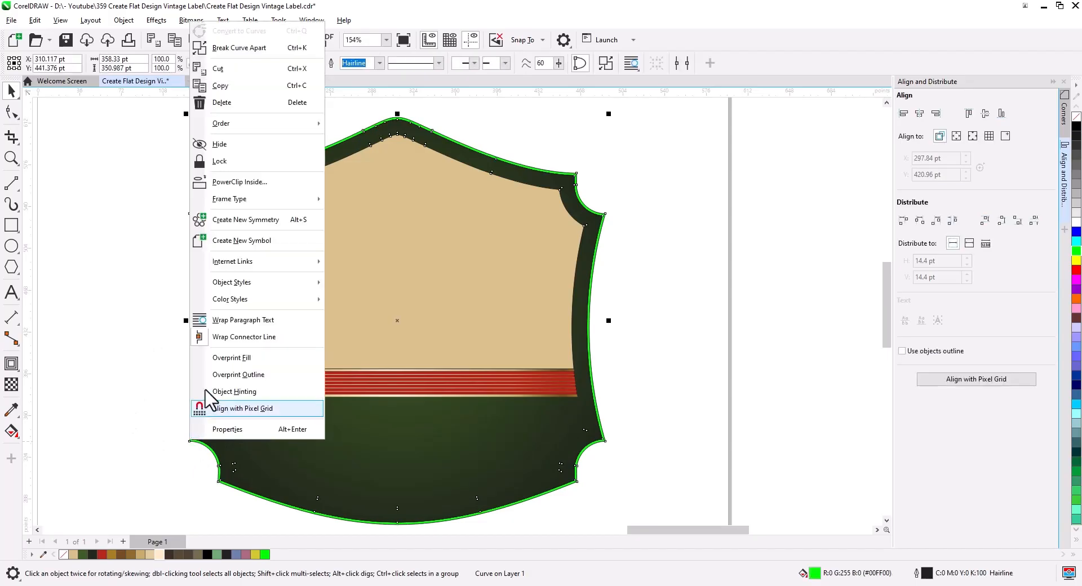
mouse_move(299, 125)
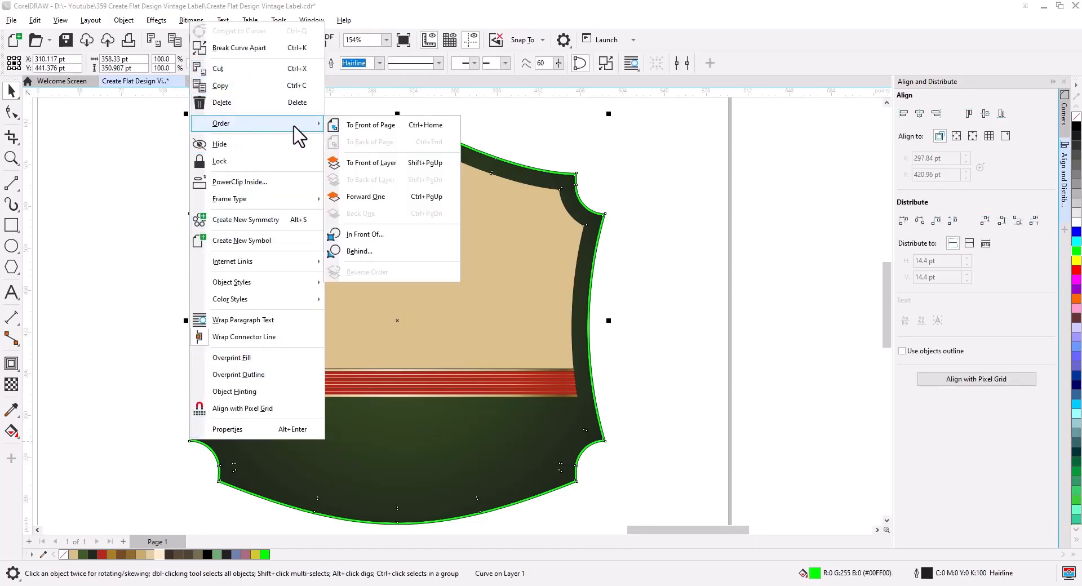
left_click(369, 126)
left_click(616, 411)
scroll(514, 413, "up", 2)
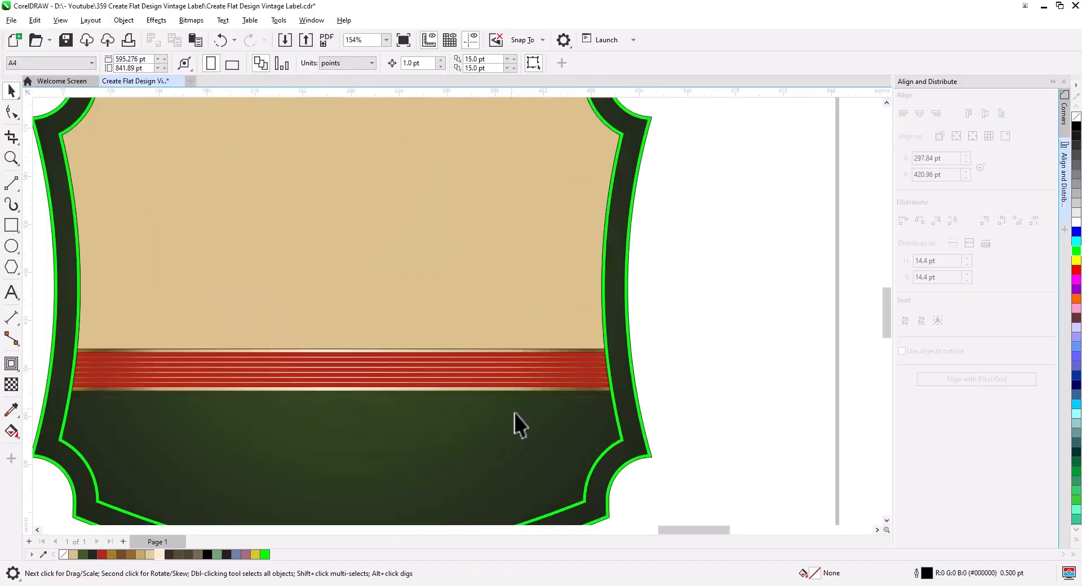
Apply a vertical linear fountain fill from the peak to the base of the border bands, with golden brown at the start
left_click_drag(570, 435, 638, 402)
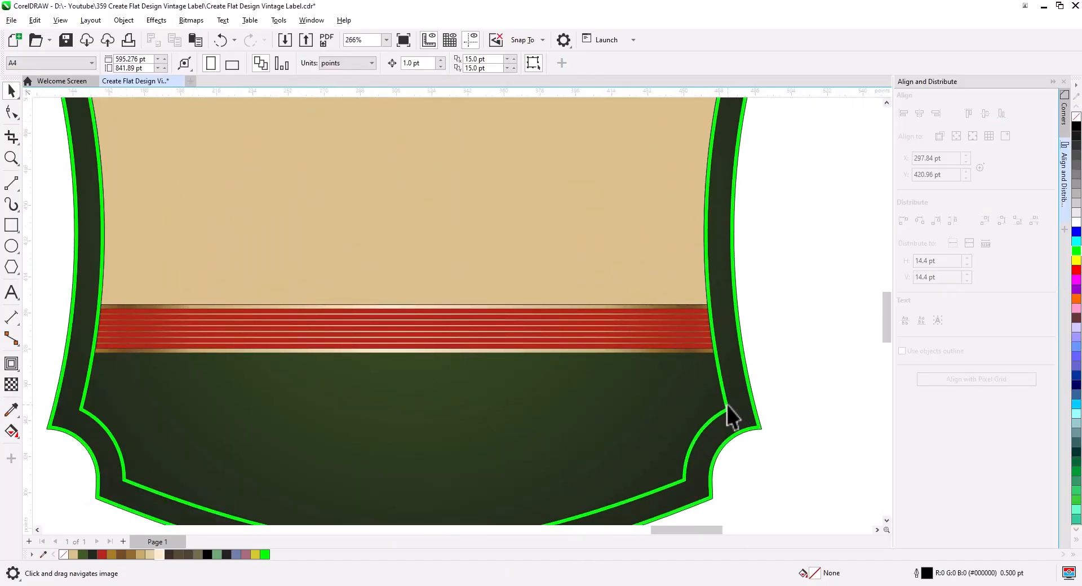
left_click(726, 407)
scroll(507, 420, "down", 3)
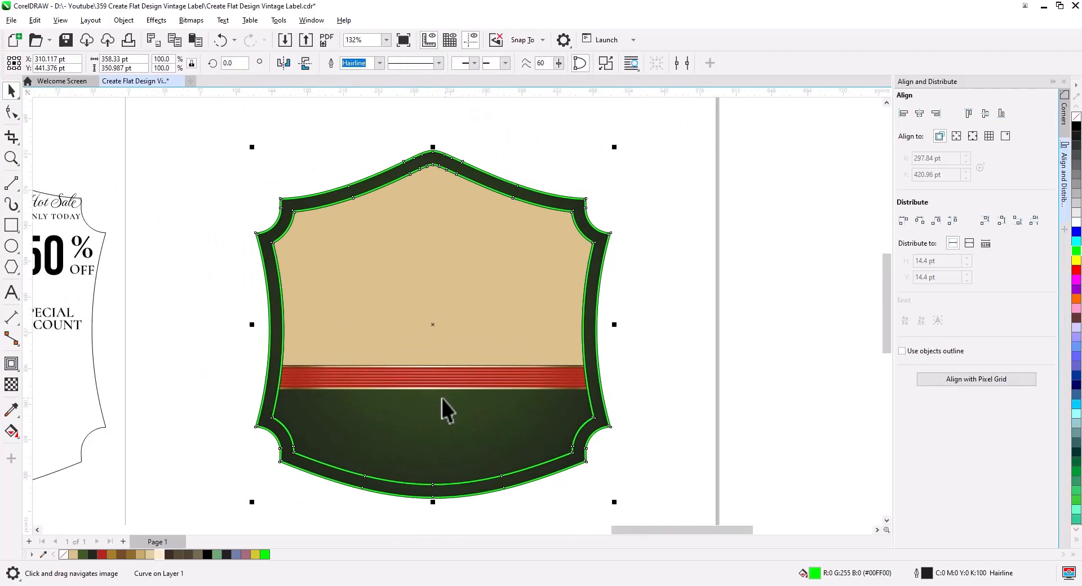
left_click(12, 432)
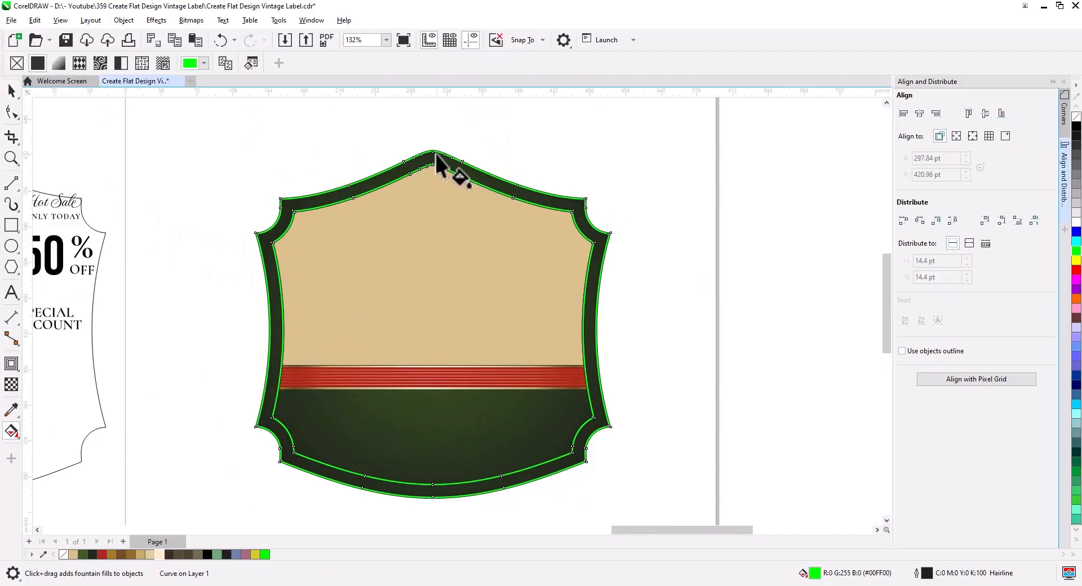
left_click_drag(434, 151, 430, 499)
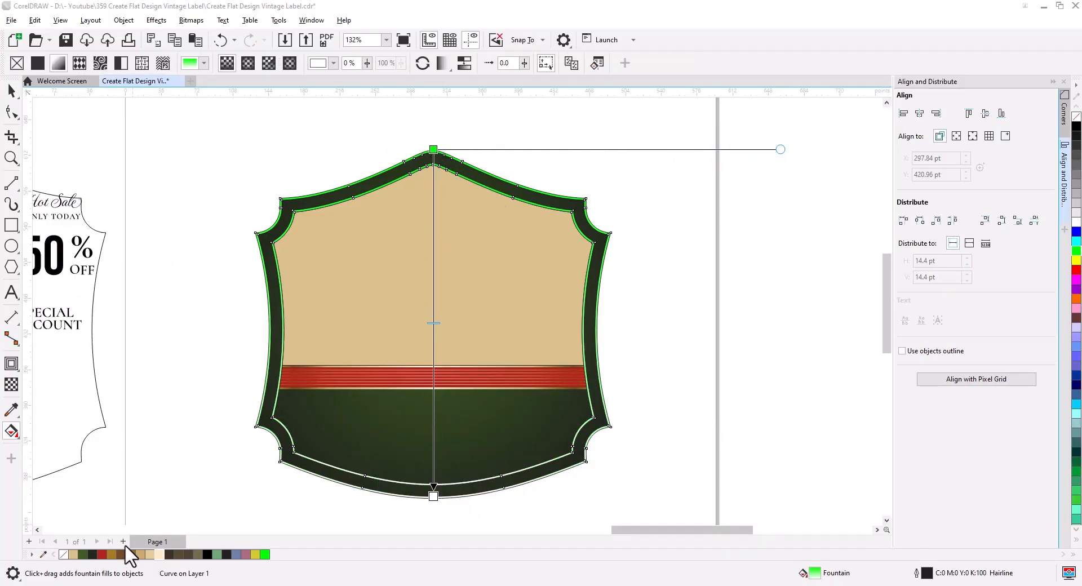
left_click_drag(112, 558, 434, 151)
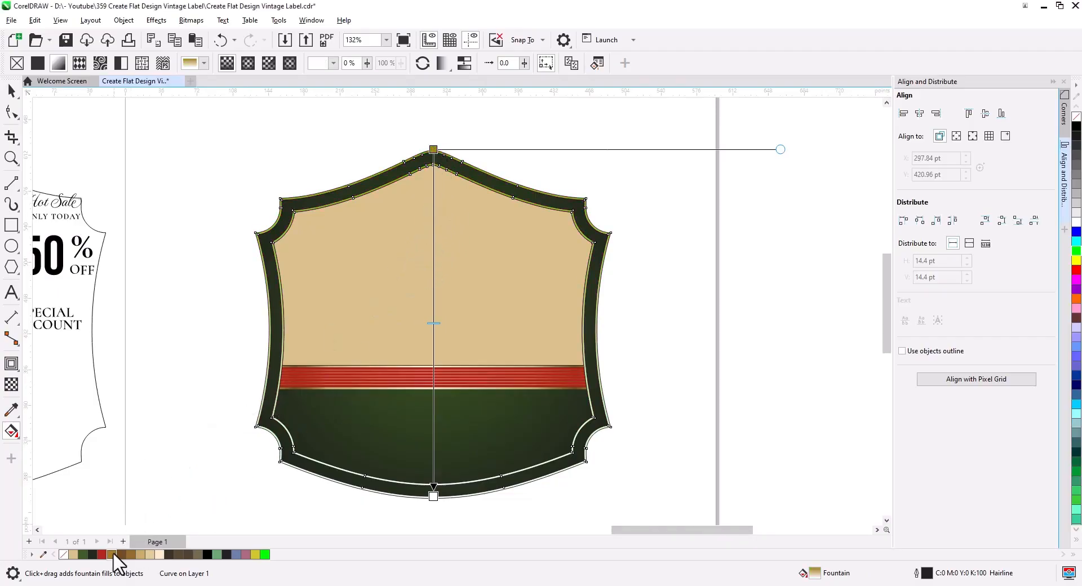
Add a twice-repeating sequence of golden brown, dark brown, bronze, tan, light tan and cream nodes to the border bands' vertical gradient
left_click_drag(121, 555, 434, 169)
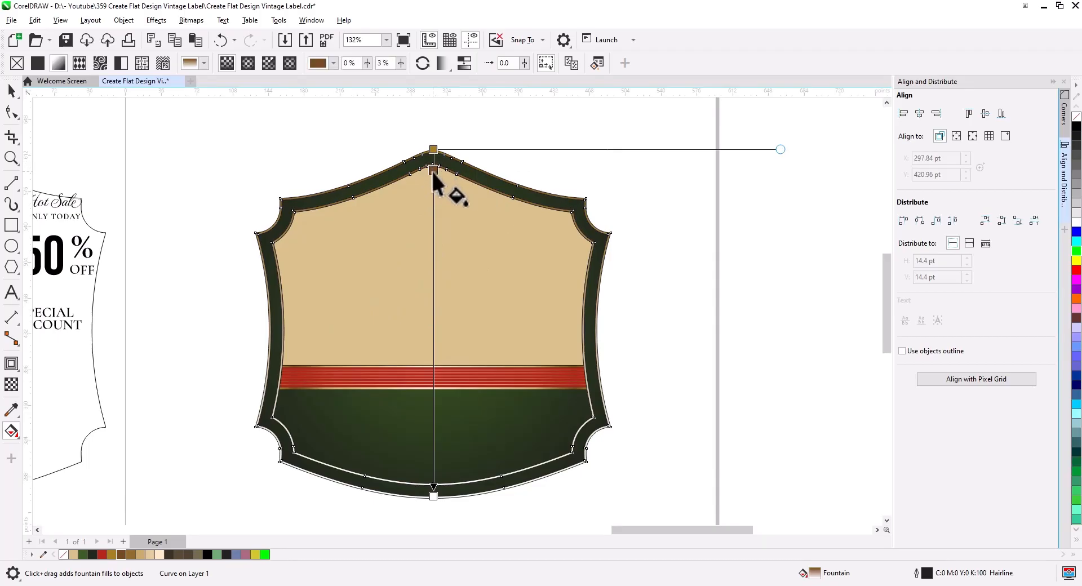
left_click_drag(427, 228, 433, 180)
left_click_drag(151, 555, 433, 295)
left_click_drag(113, 555, 434, 379)
left_click_drag(162, 554, 433, 400)
scroll(466, 512, "up", 3)
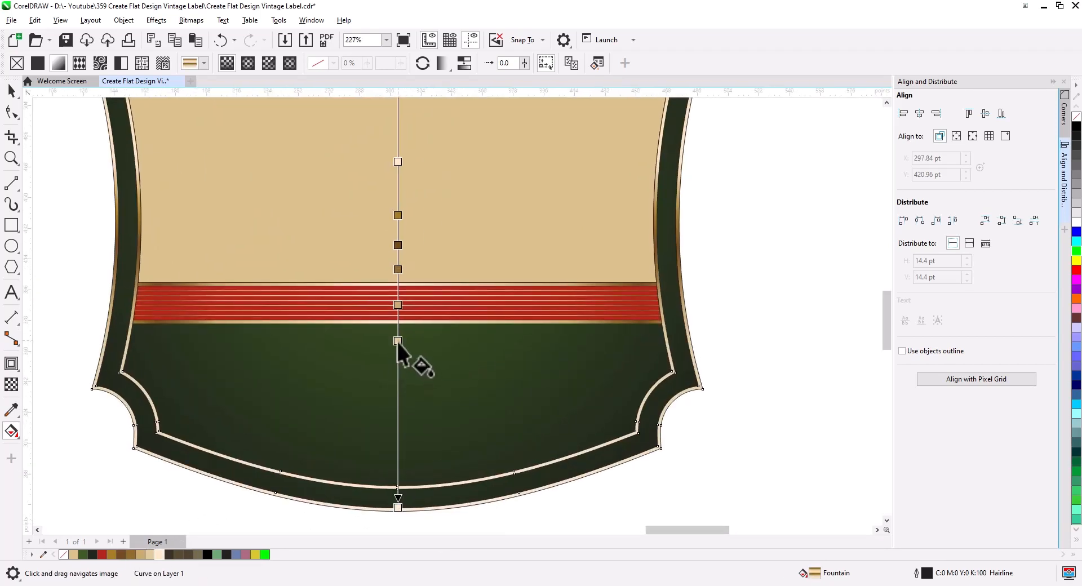
Redistribute the color nodes along the border bands' gradient so the metallic transitions spread over the full height of the label
left_click_drag(399, 305, 398, 394)
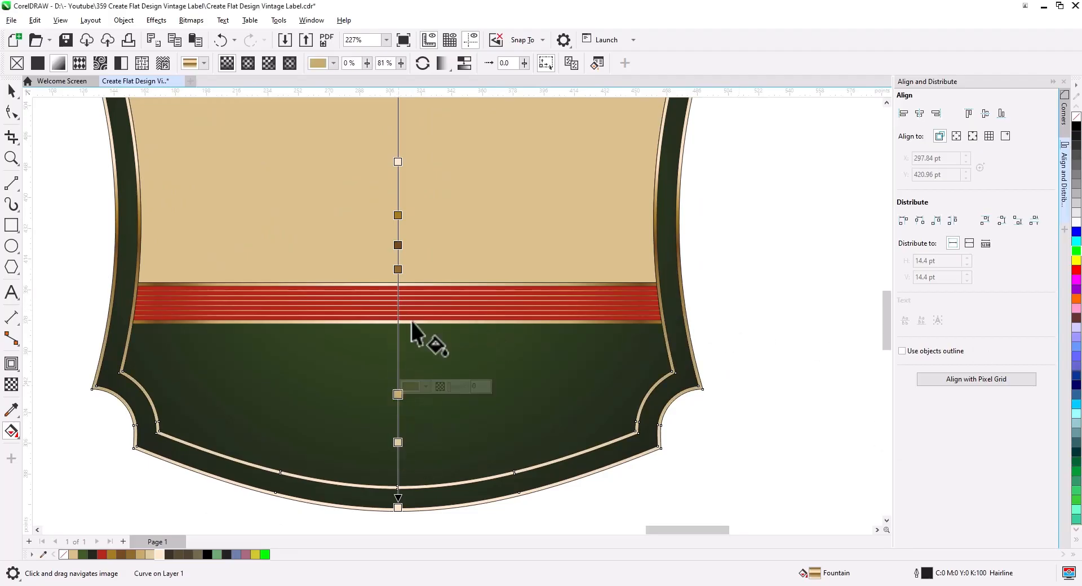
left_click_drag(398, 269, 401, 354)
left_click_drag(398, 244, 399, 289)
left_click_drag(398, 214, 399, 249)
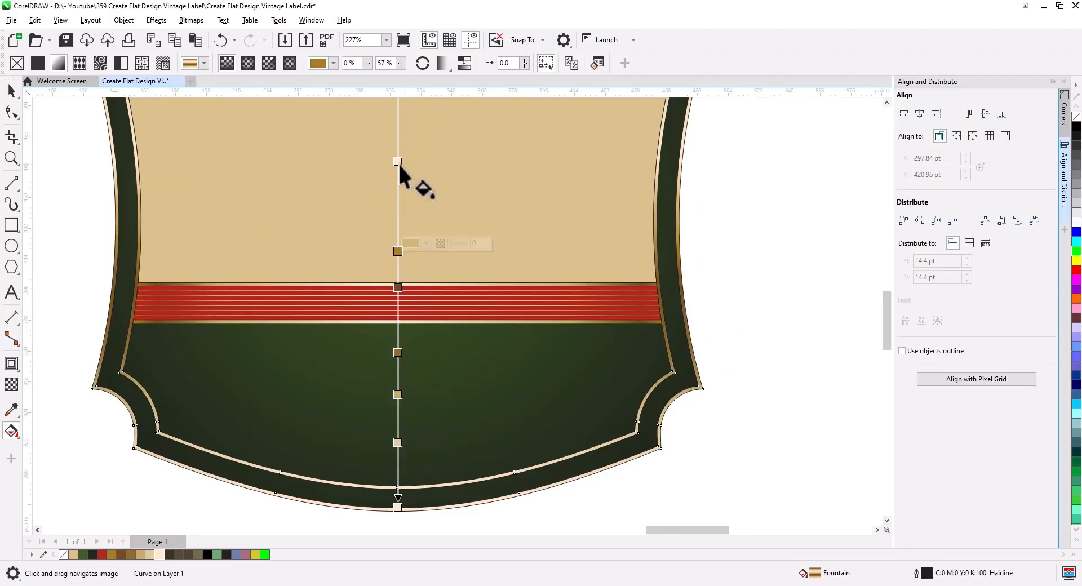
left_click_drag(398, 162, 399, 208)
scroll(450, 243, "down", 2)
left_click(388, 202)
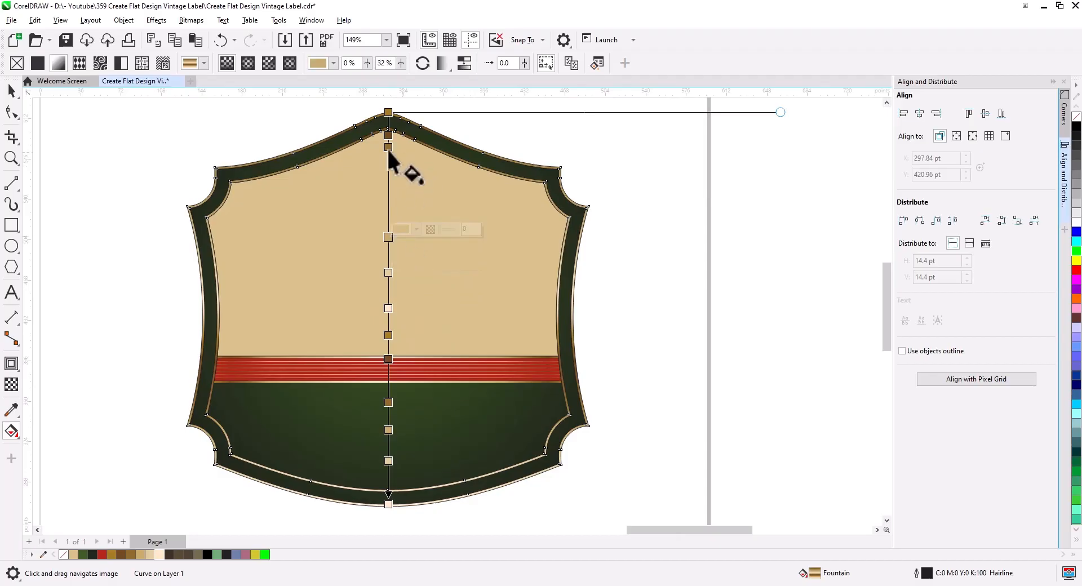
left_click(79, 177)
key("space")
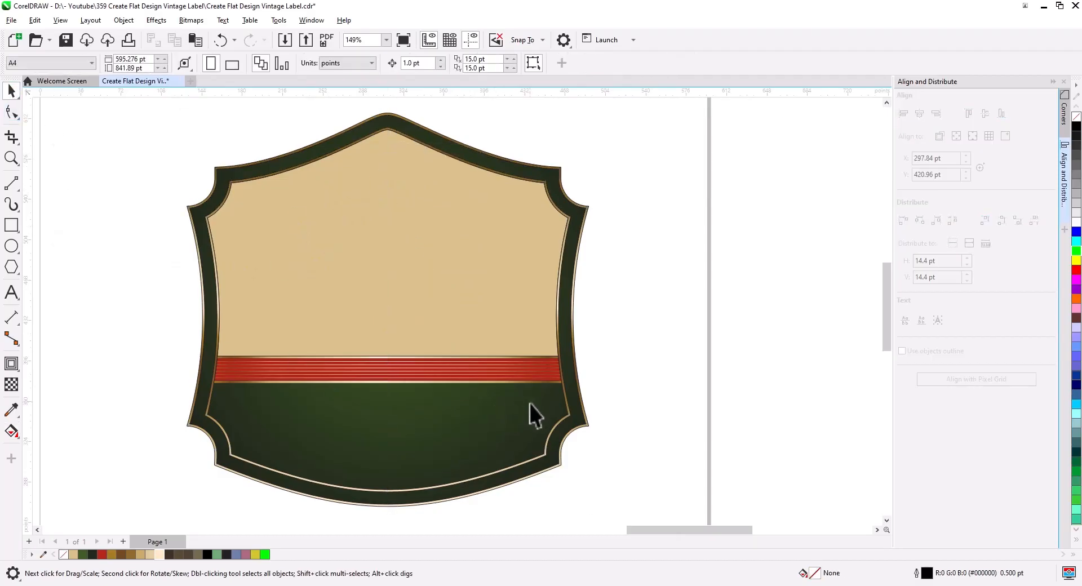
Select the whole label artwork and remove its outlines
scroll(529, 403, "down", 1)
left_click_drag(584, 461, 603, 444)
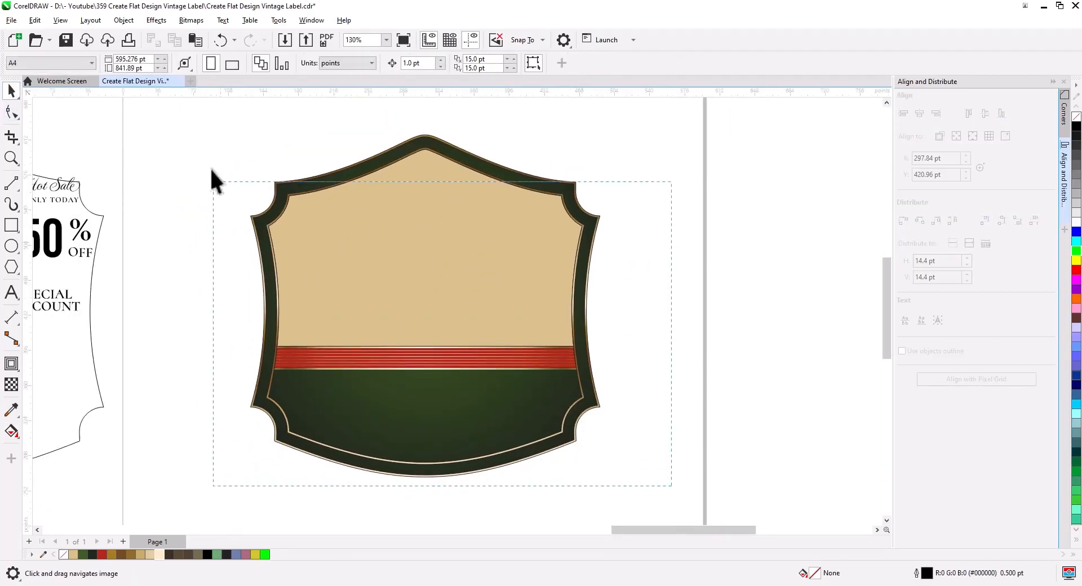
left_click_drag(209, 168, 206, 126)
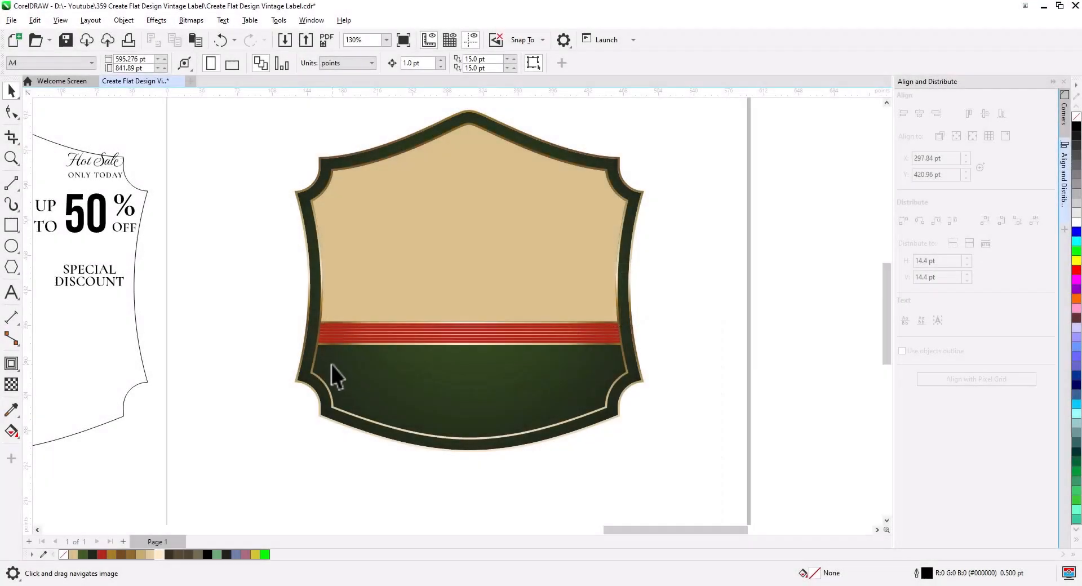
Move the four sale text objects from the sketch beside the page onto the label's tan panel
scroll(247, 349, "down", 1)
left_click_drag(186, 319, 86, 205)
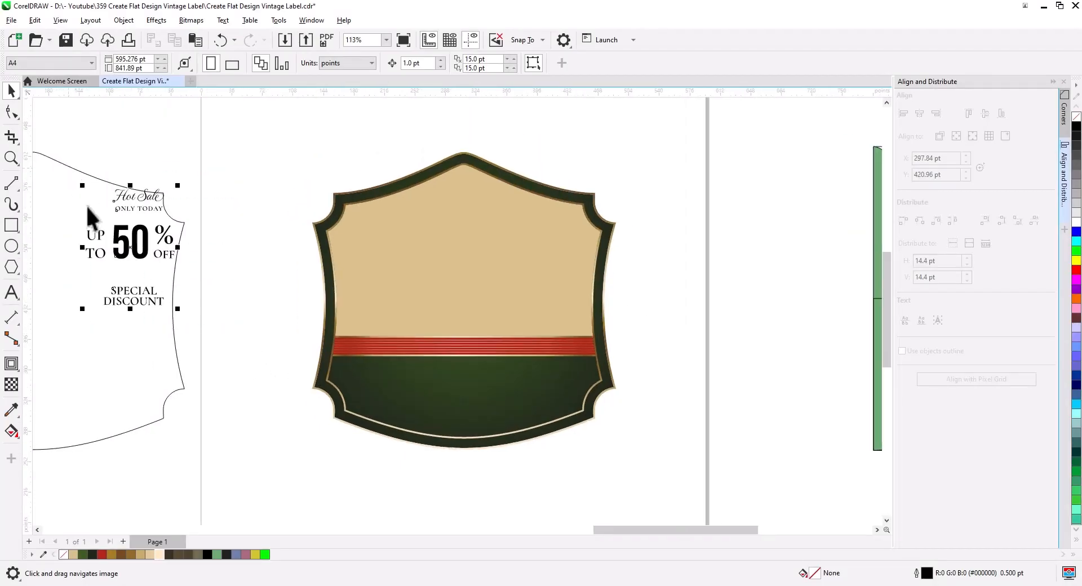
left_click_drag(134, 258, 474, 267)
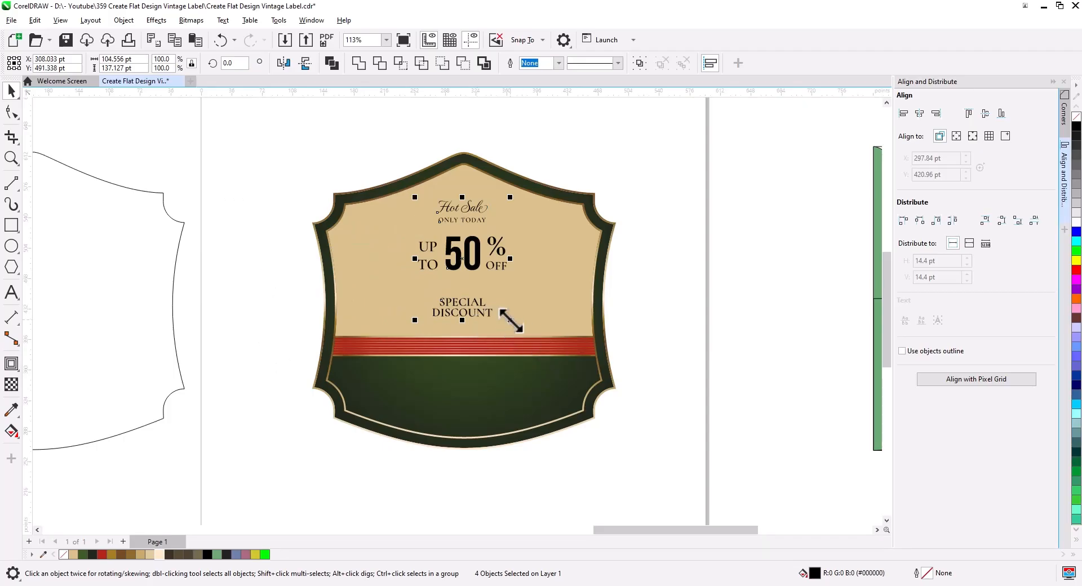
Move the SPECIAL DISCOUNT text onto the dark green area below the red strip and enlarge it to about 184%
left_click(489, 313)
left_click_drag(502, 316, 522, 421)
left_click(557, 498)
Copy the metallic gold fill from the strip's gold edge to the SPECIAL DISCOUNT text
left_click(484, 397)
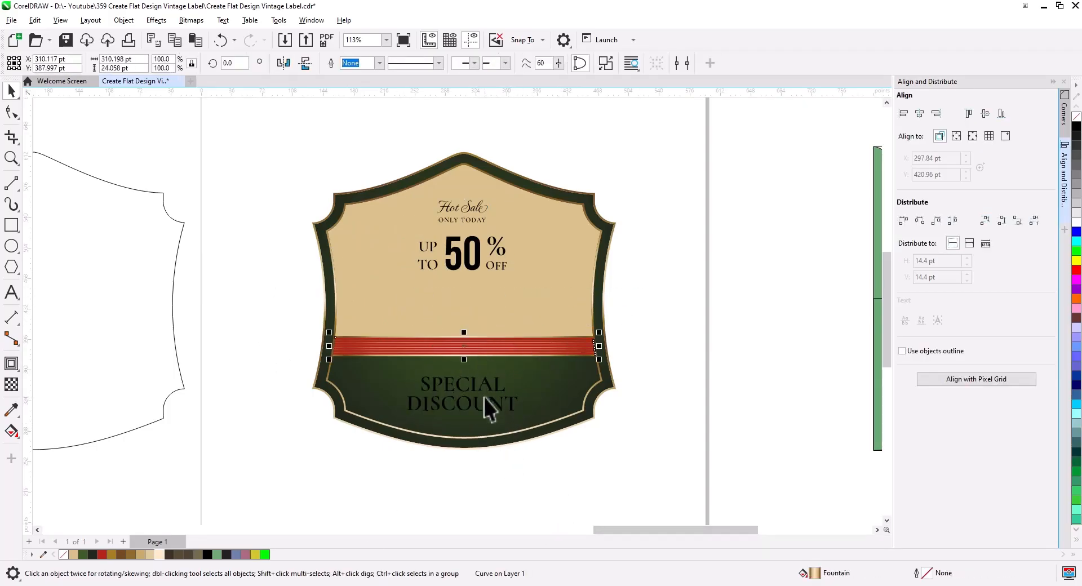
scroll(467, 401, "up", 2)
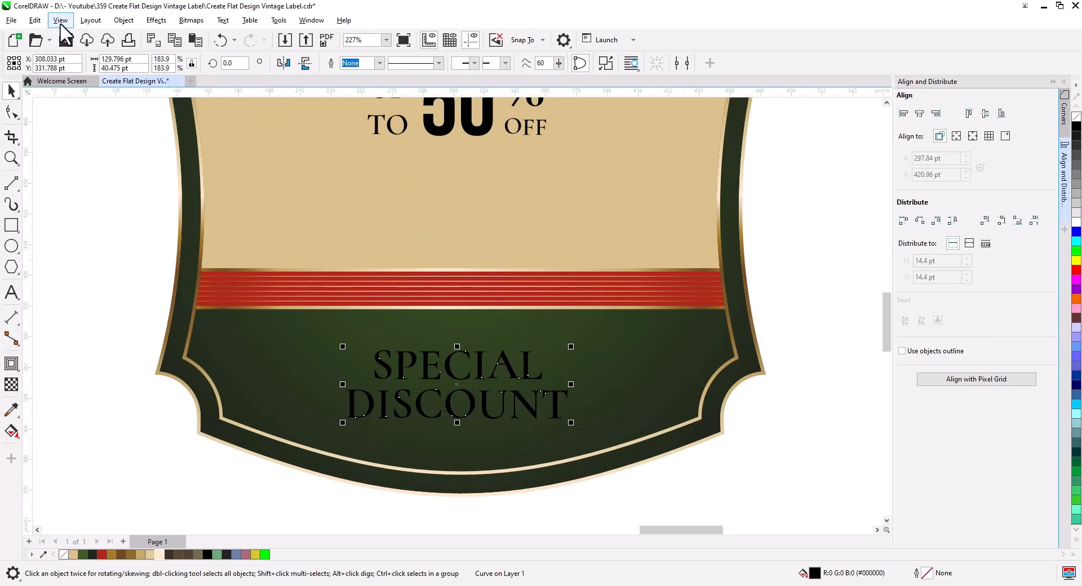
left_click(34, 20)
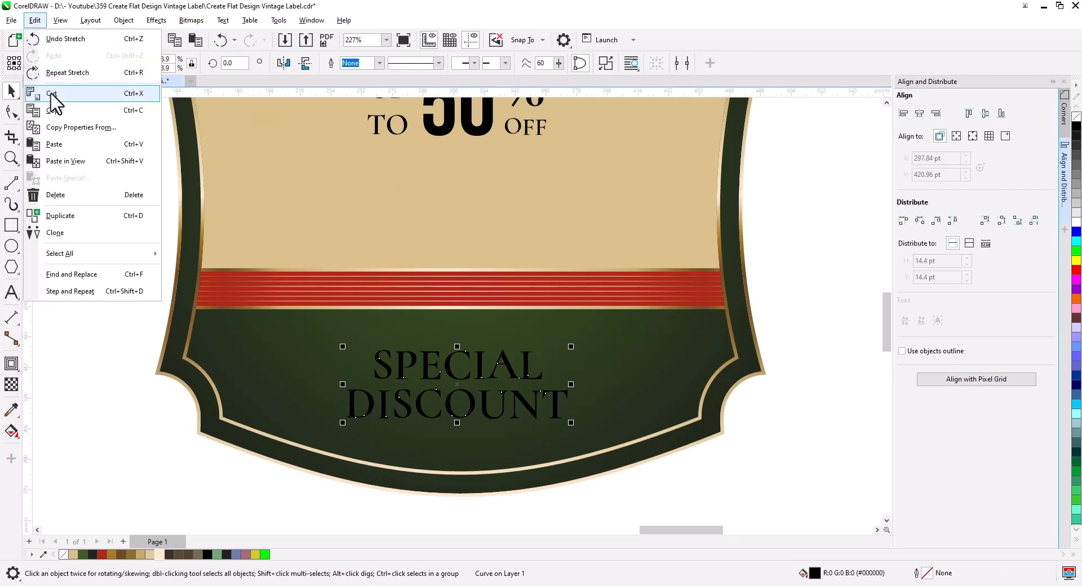
left_click(66, 127)
left_click(442, 284)
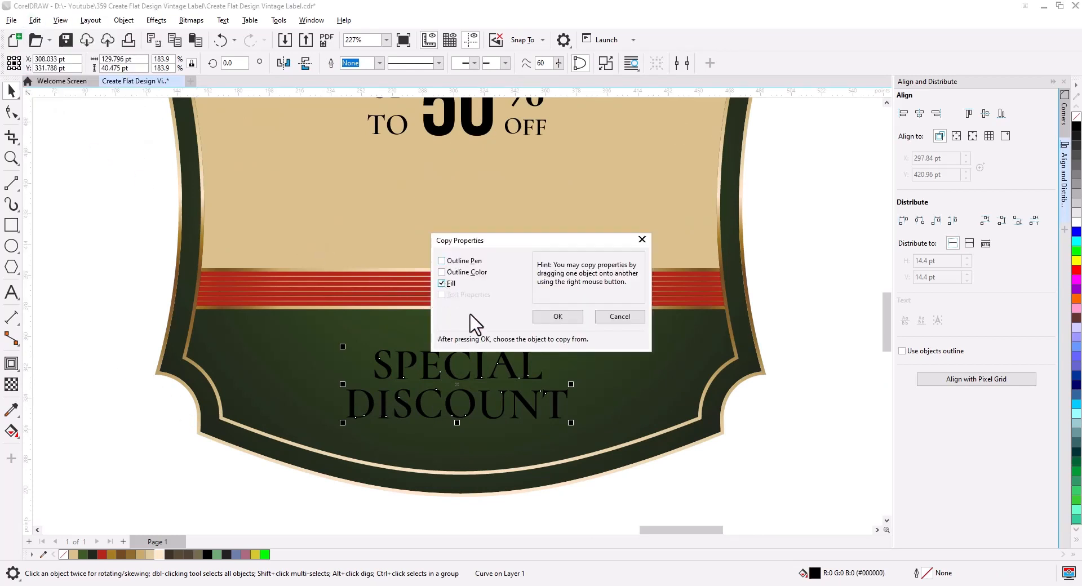
left_click(558, 317)
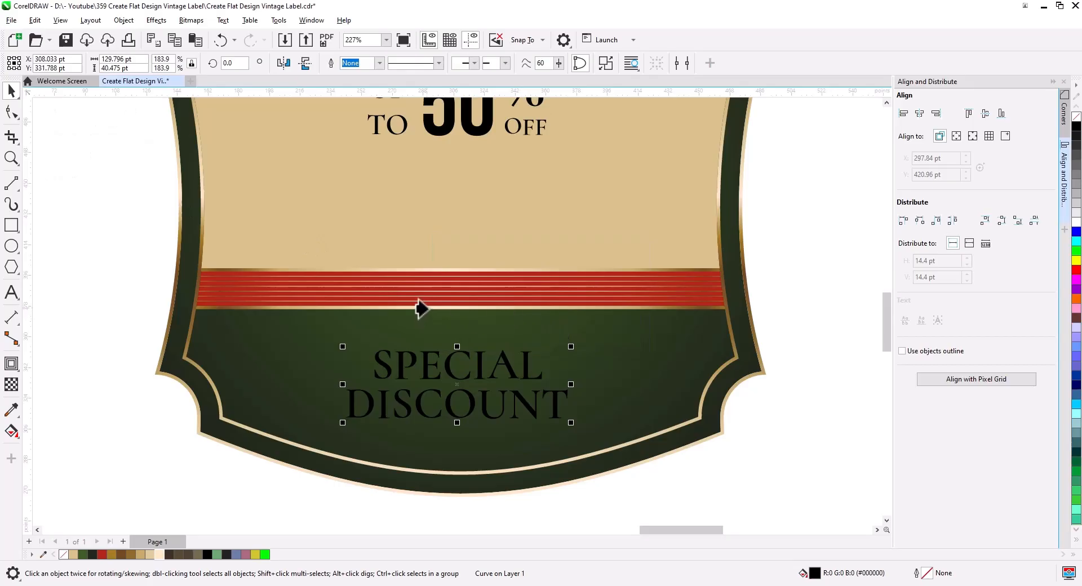
left_click(420, 308)
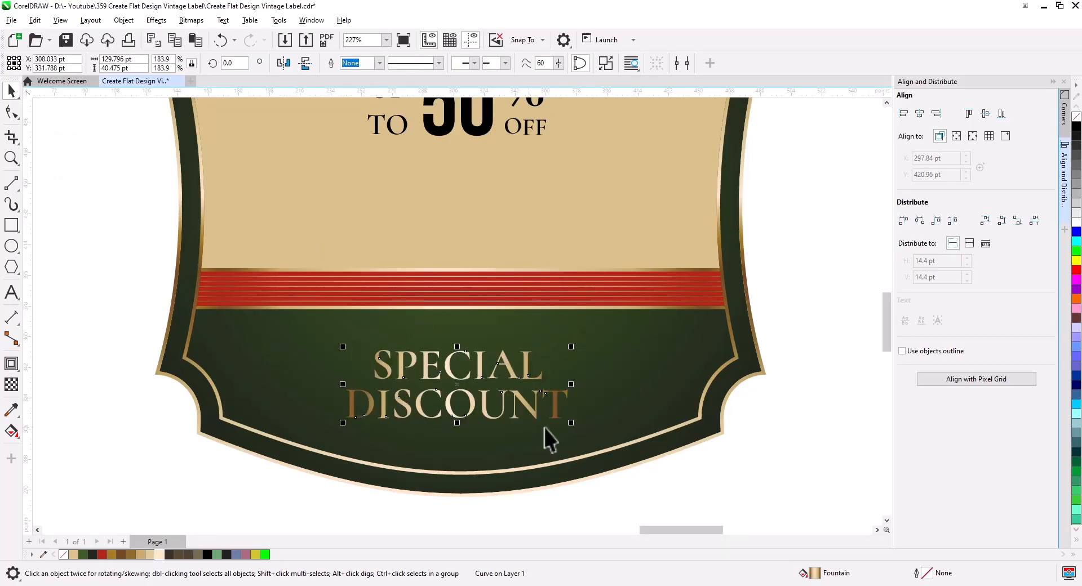
Extend both ends of the SPECIAL DISCOUNT text's gradient beyond the lettering
left_click(12, 432)
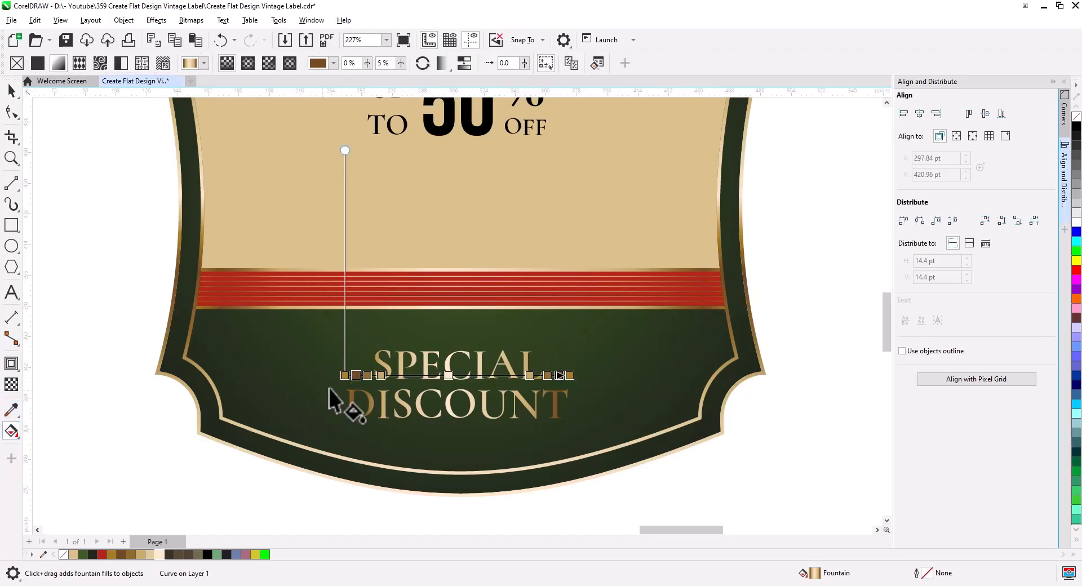
left_click_drag(342, 378, 303, 384)
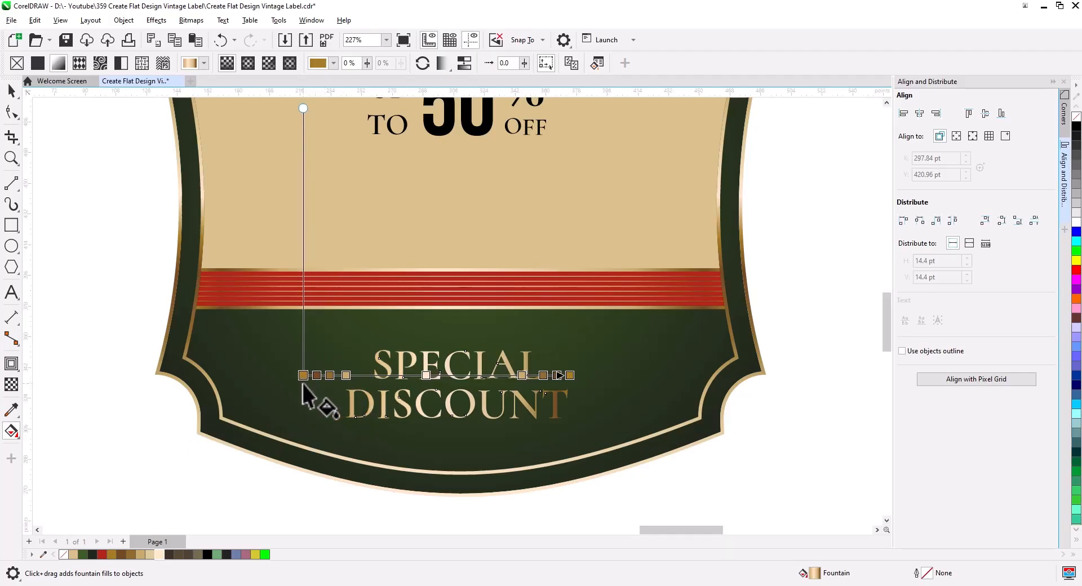
left_click_drag(569, 376, 604, 376)
left_click(11, 91)
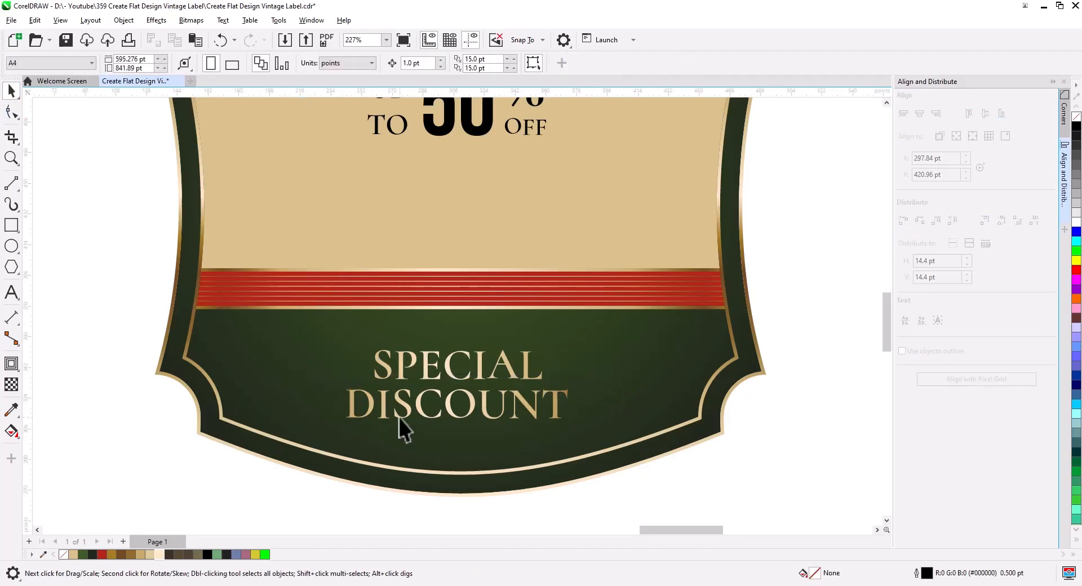
Enlarge the Hot Sale, ONLY TODAY and UP TO 50% OFF texts to about 183% and arrange them on the tan panel
left_click_drag(724, 531, 273, 307)
left_click(822, 272)
left_click_drag(770, 212, 758, 389)
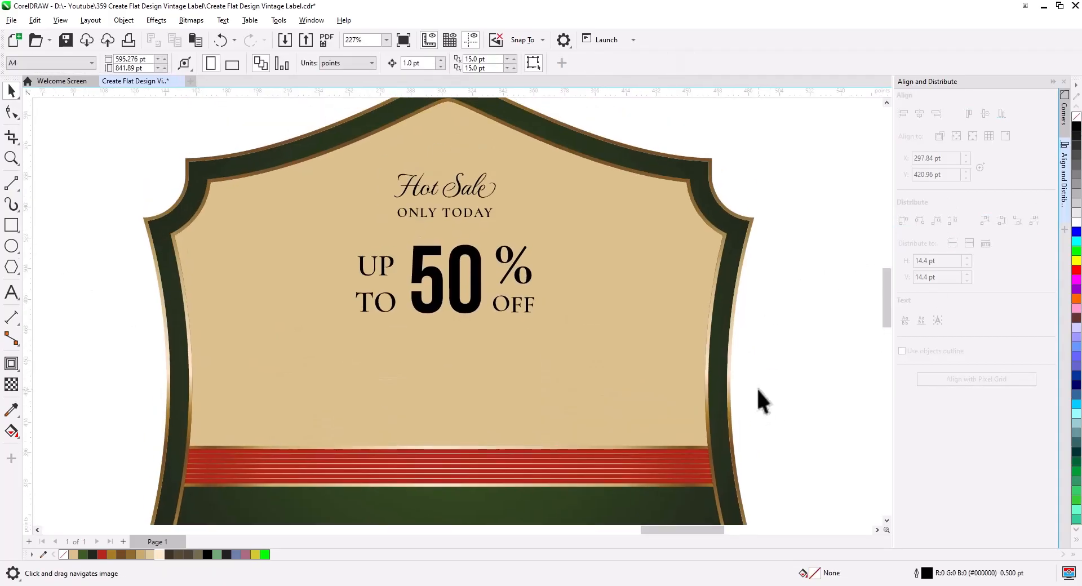
left_click_drag(282, 170, 283, 171)
left_click_drag(538, 319, 584, 389)
left_click_drag(506, 324, 506, 370)
left_click(471, 191)
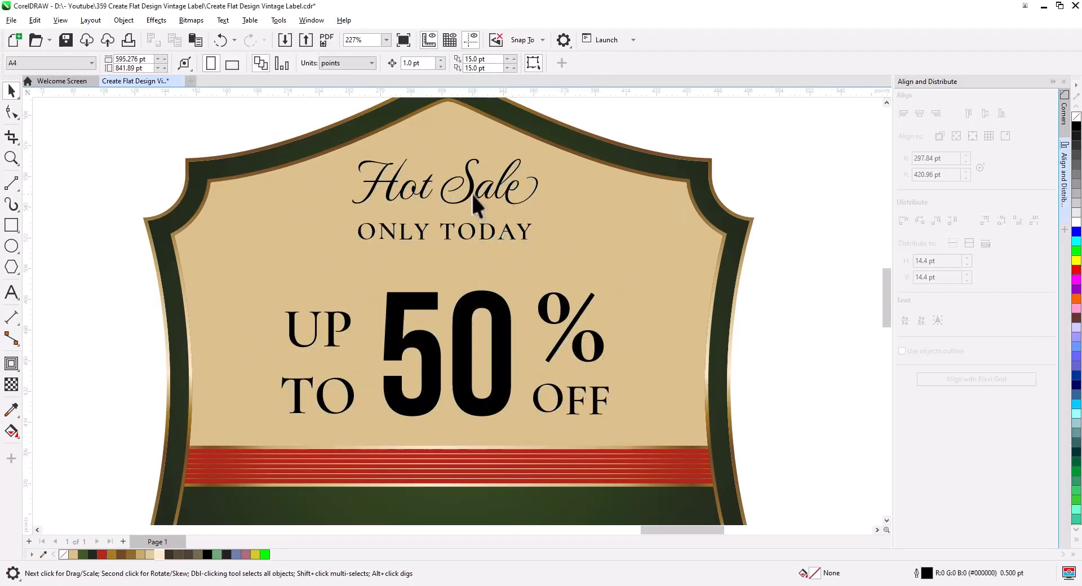
Break the UP TO 50% OFF text curve apart into separate pieces
left_click(468, 350)
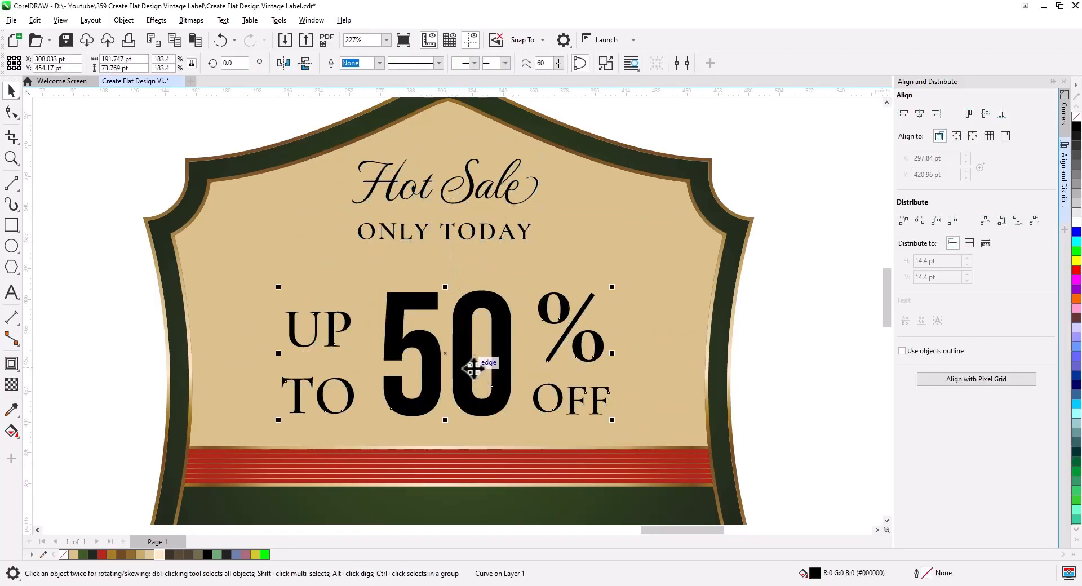
right_click(471, 368)
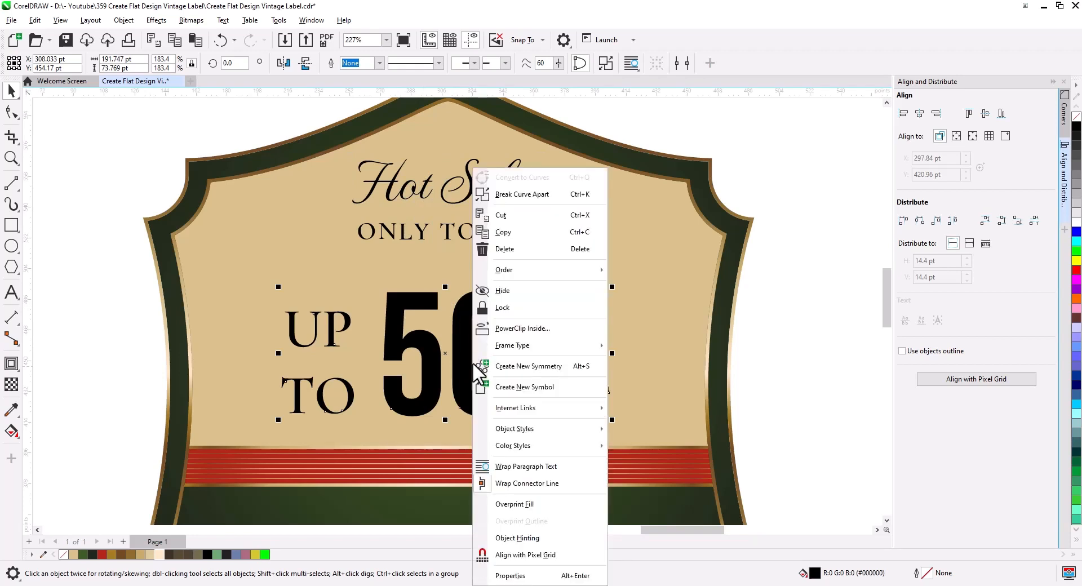
left_click(796, 424)
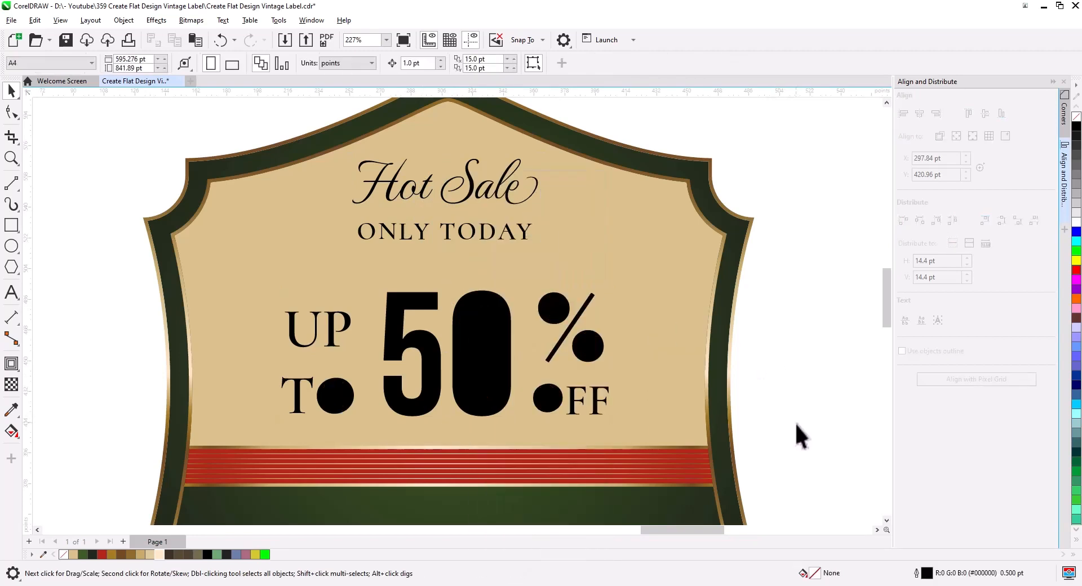
Combine the pieces of the % OFF text into one curve and those of UP TO into another
left_click_drag(534, 290, 512, 255)
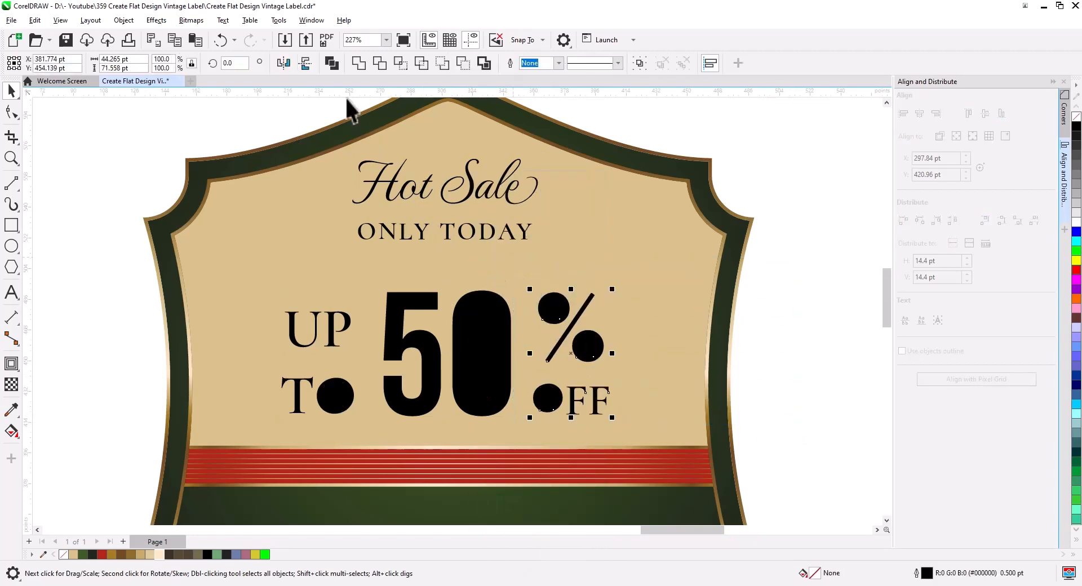
left_click(335, 62)
left_click_drag(363, 442, 363, 442)
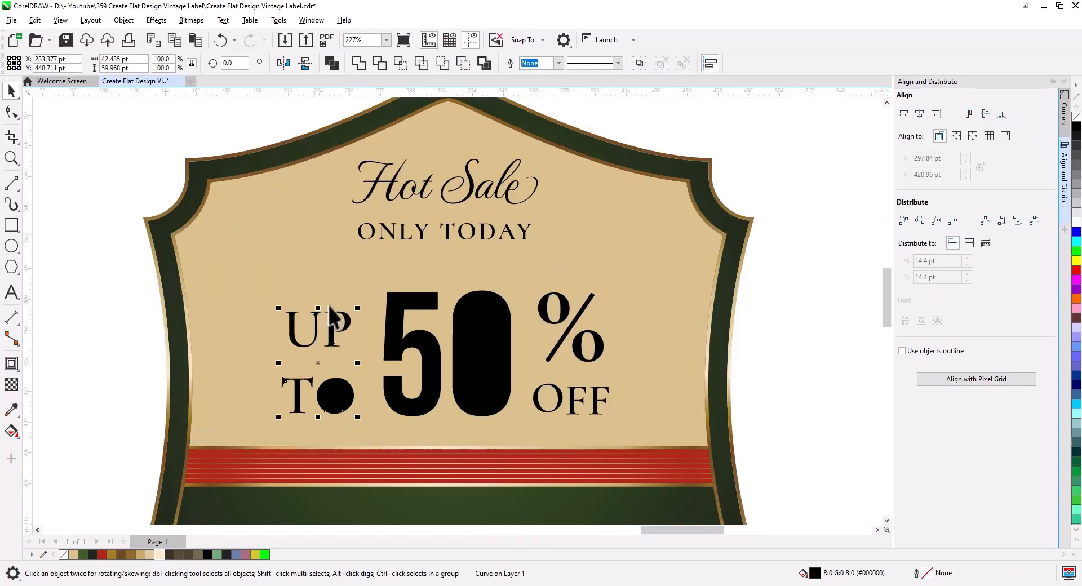
left_click(335, 62)
left_click(90, 345)
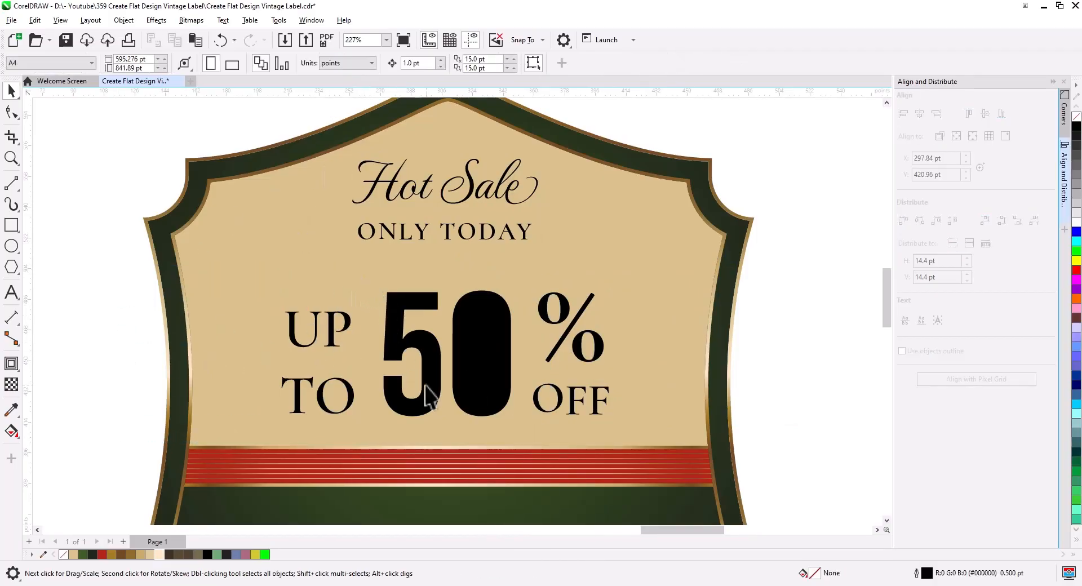
Combine the pieces of the number 50 into a single curve
left_click_drag(767, 440, 473, 389)
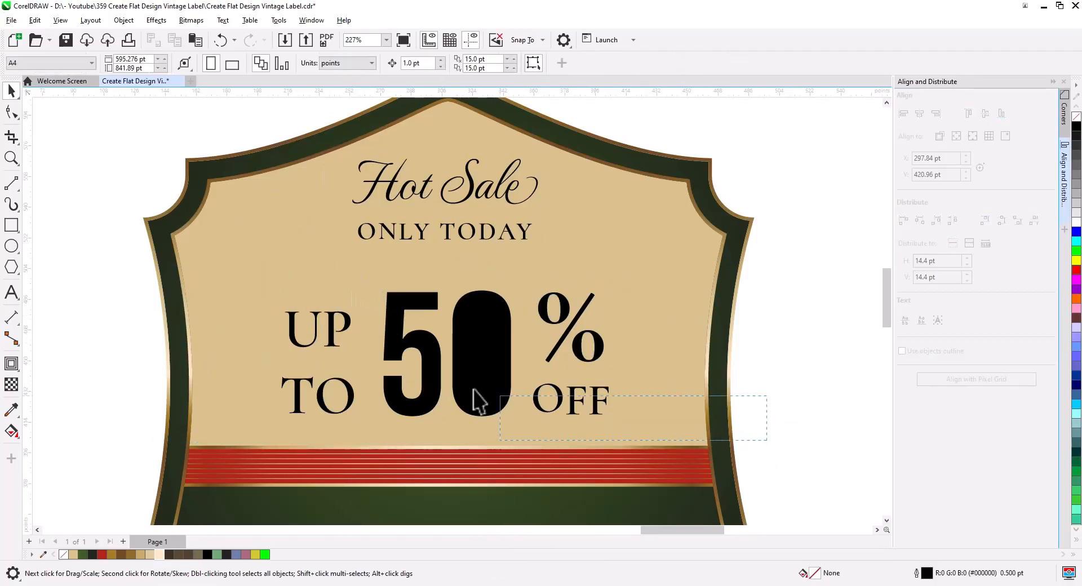
left_click(555, 349, "shift")
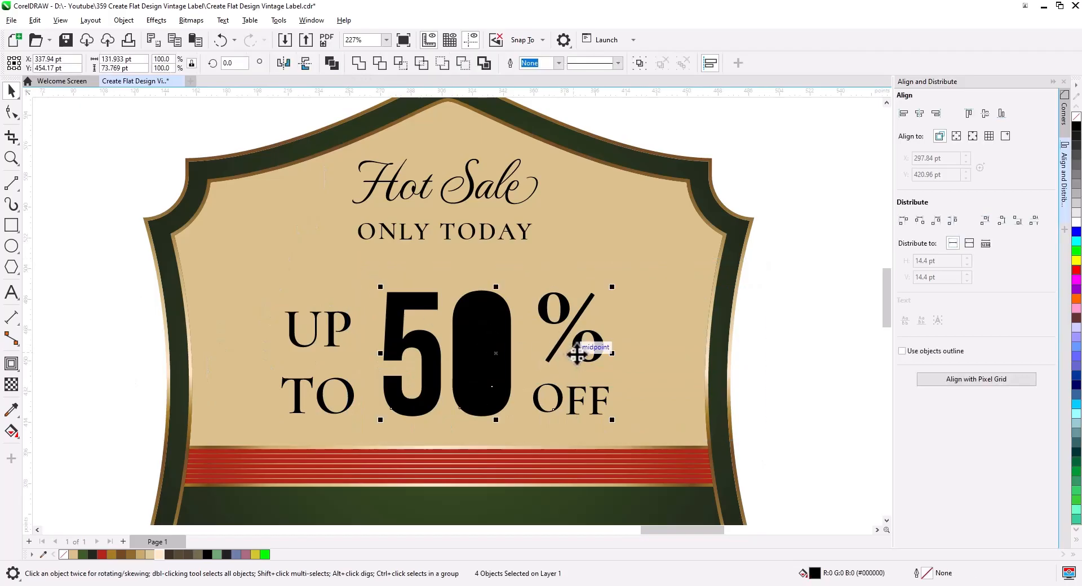
left_click(332, 63)
left_click(771, 367)
scroll(479, 381, "up", 2)
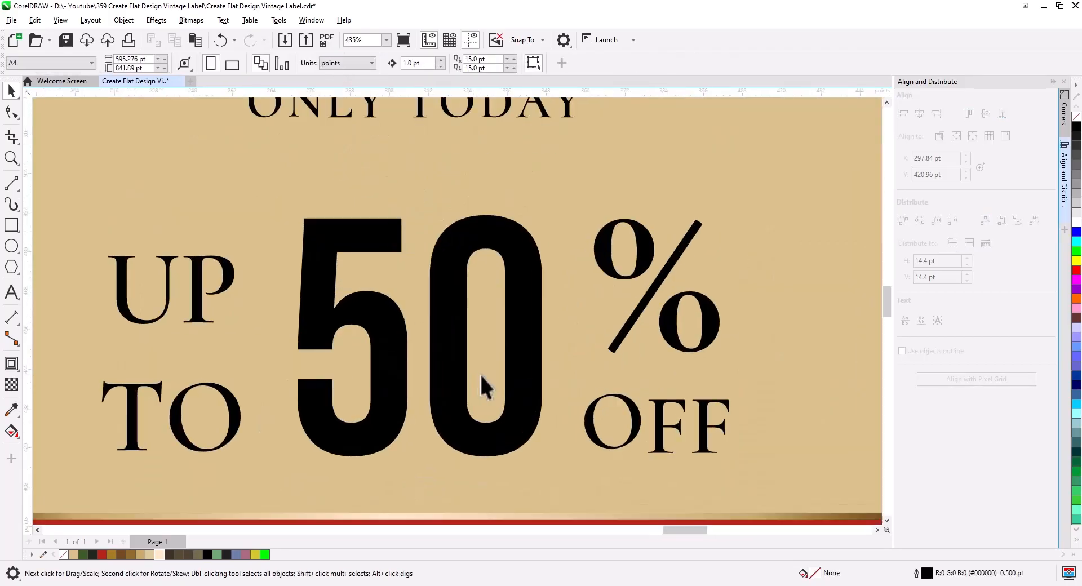
Break the number 50 apart and combine the digit 0 with its inner shape so the two digits are separate curves
left_click_drag(481, 386, 515, 345)
left_click(435, 337)
right_click(436, 337)
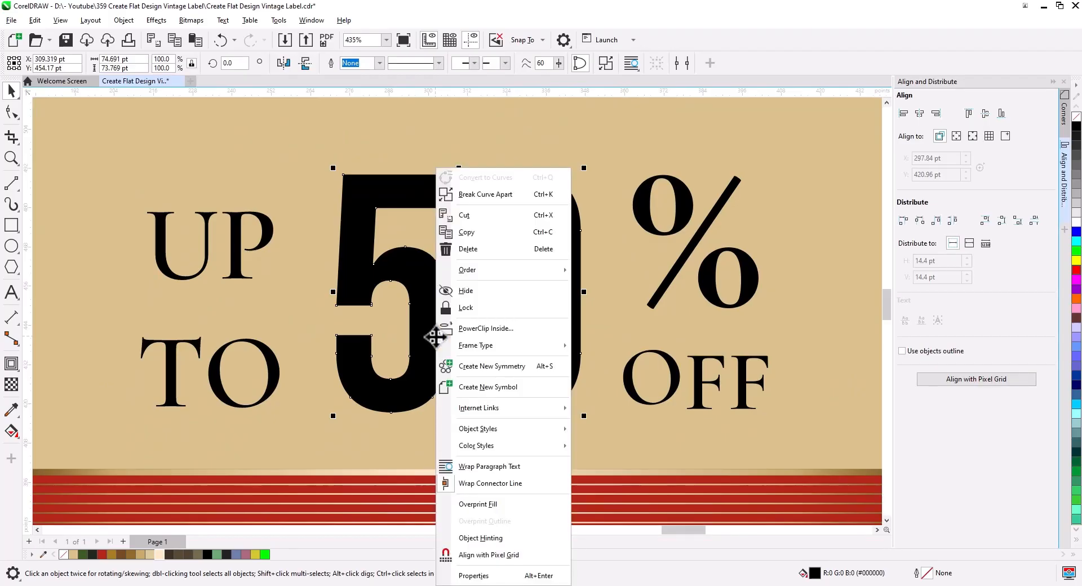
left_click(484, 196)
left_click(449, 260)
left_click(519, 279)
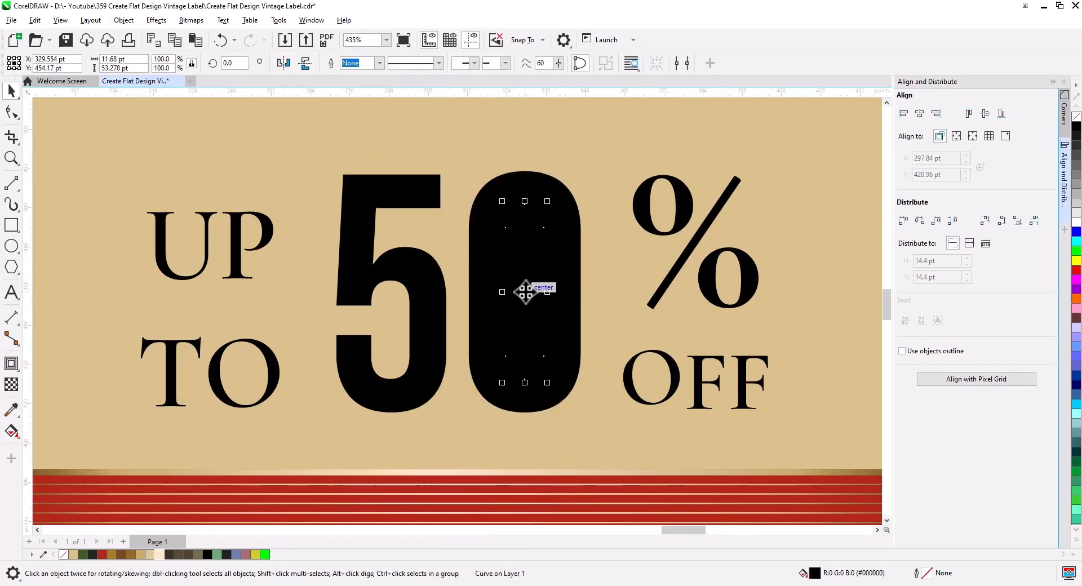
left_click(556, 198, "shift")
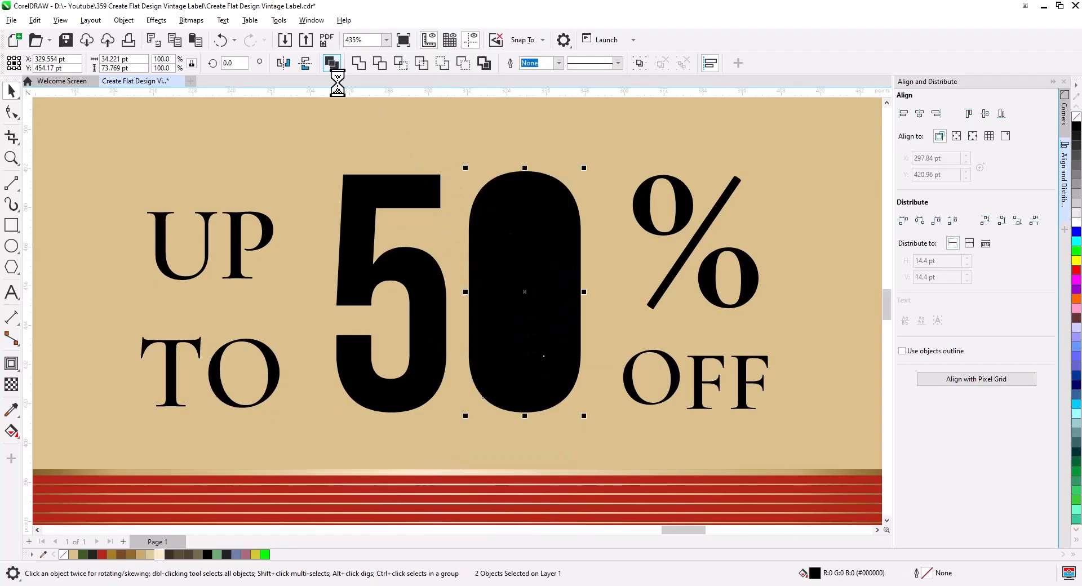
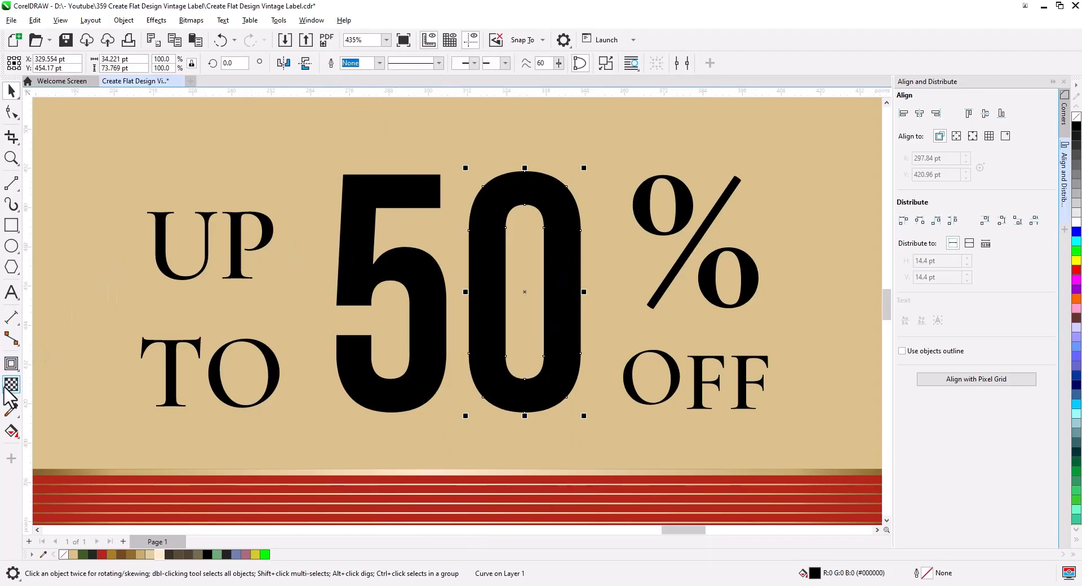
Apply a horizontal linear fountain fill across the digit 0 with the same dark brown at both ends
left_click(11, 431)
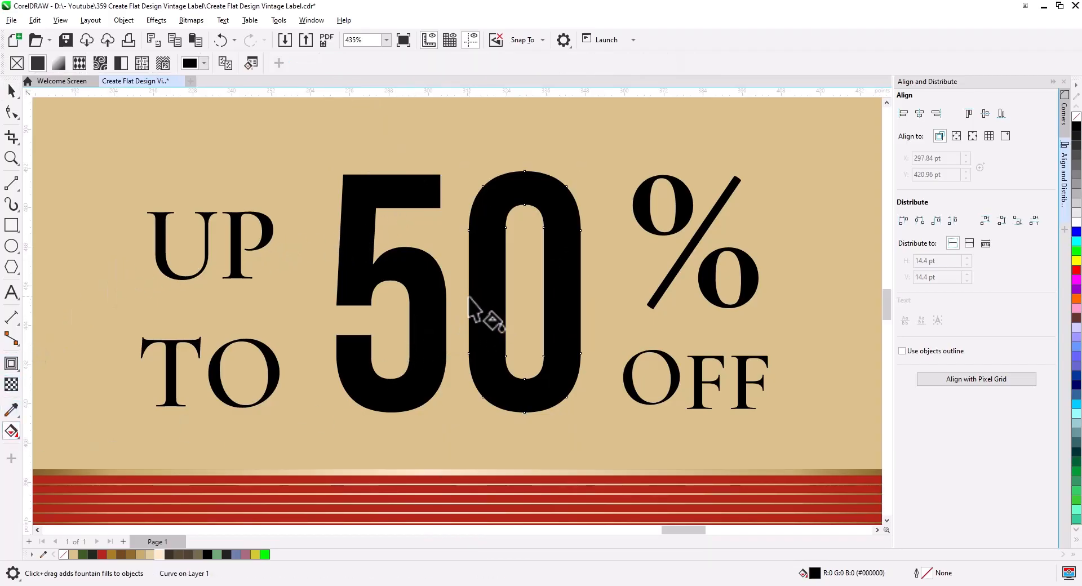
left_click_drag(470, 294, 581, 295)
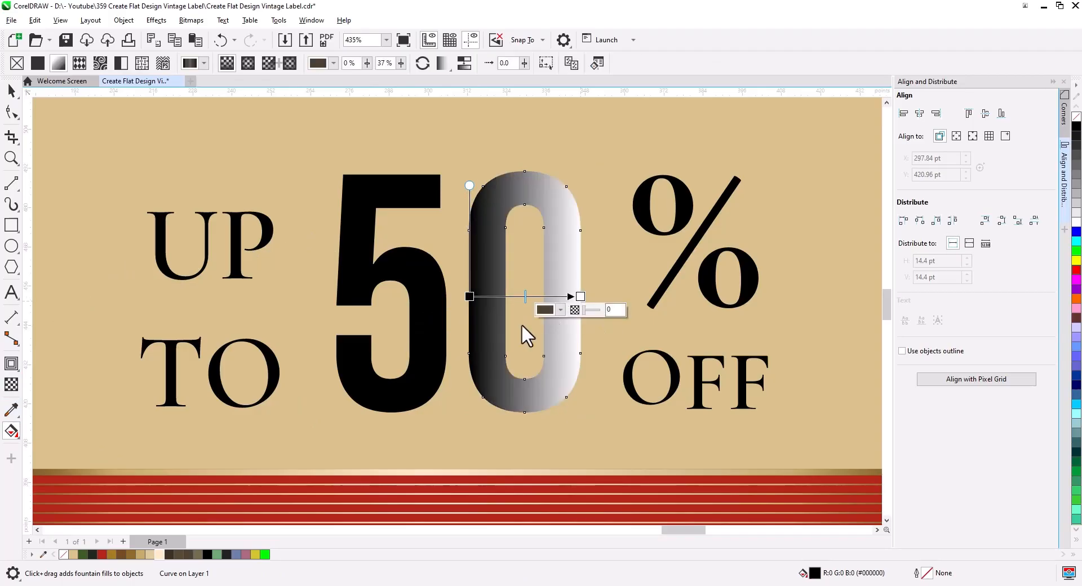
left_click_drag(465, 306, 470, 297)
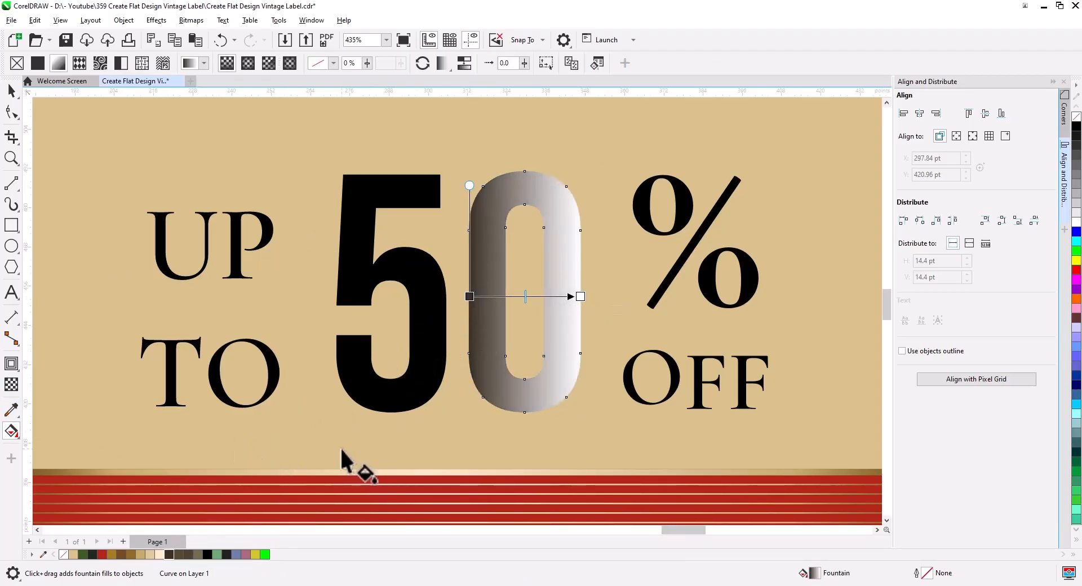
left_click_drag(169, 555, 581, 298)
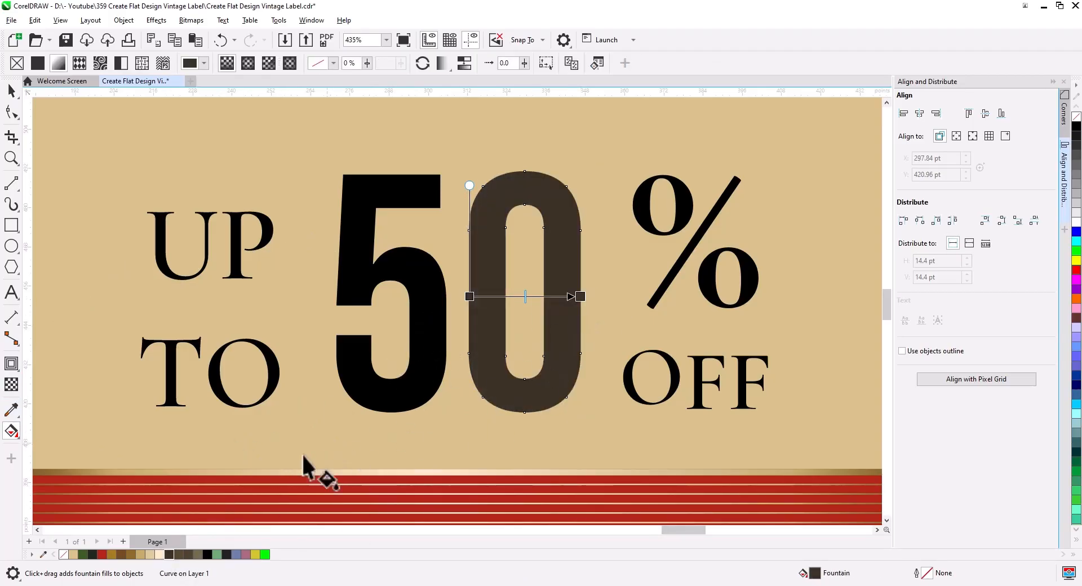
Add two symmetric pairs of medium-brown stops and a lighter olive-brown centre stop to the digit 0's fountain fill
left_click_drag(488, 294, 556, 296)
left_click_drag(169, 554, 502, 296)
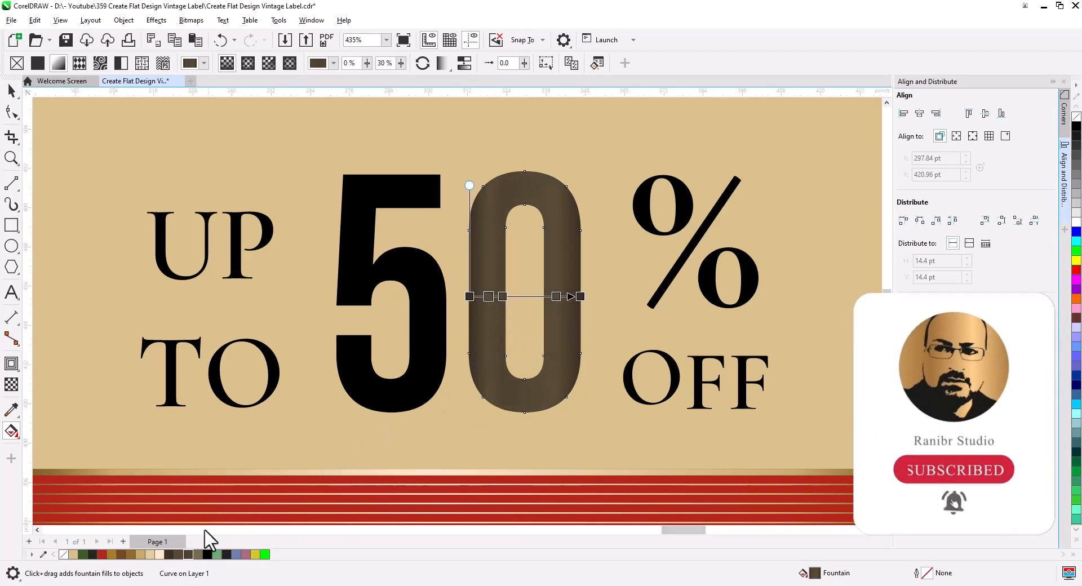
left_click_drag(188, 555, 544, 297)
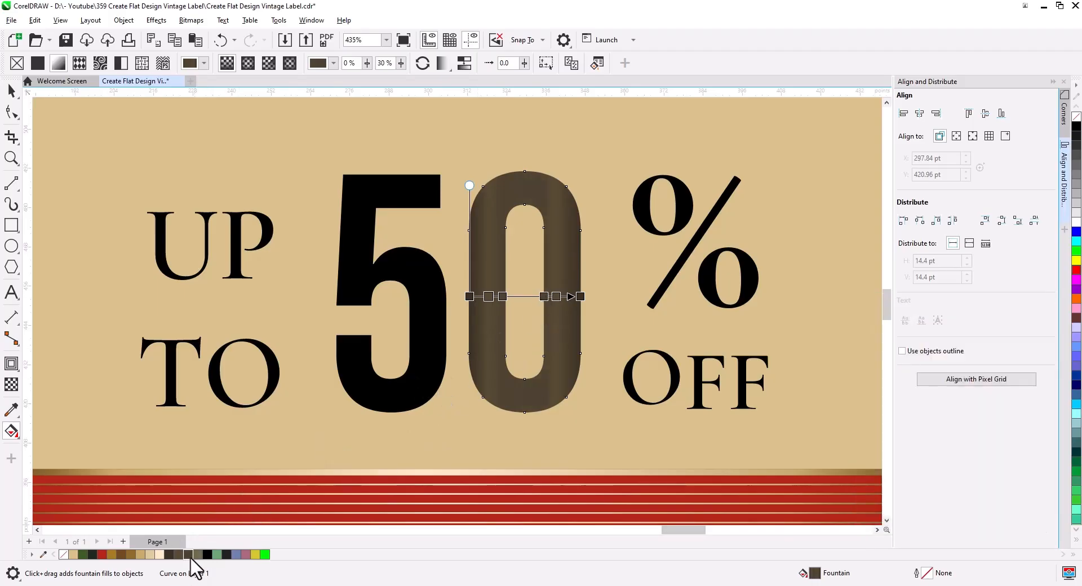
mouse_move(198, 555)
left_mouse_down()
mouse_move(532, 302)
mouse_move(521, 296)
left_mouse_up()
left_click(11, 90)
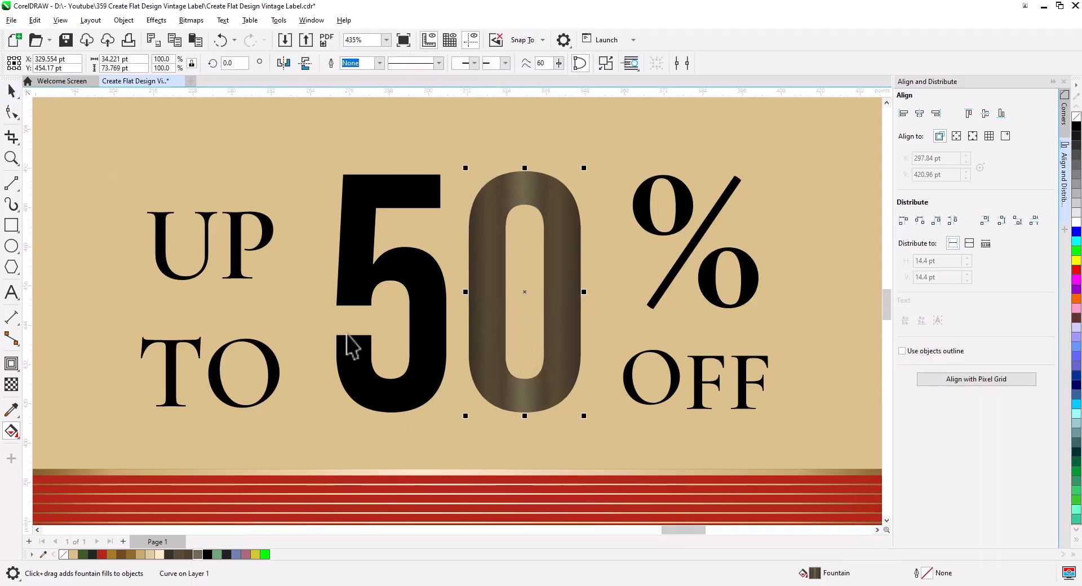
Copy the brown fountain fill from the digit 0 to the digit 5
left_click(407, 392)
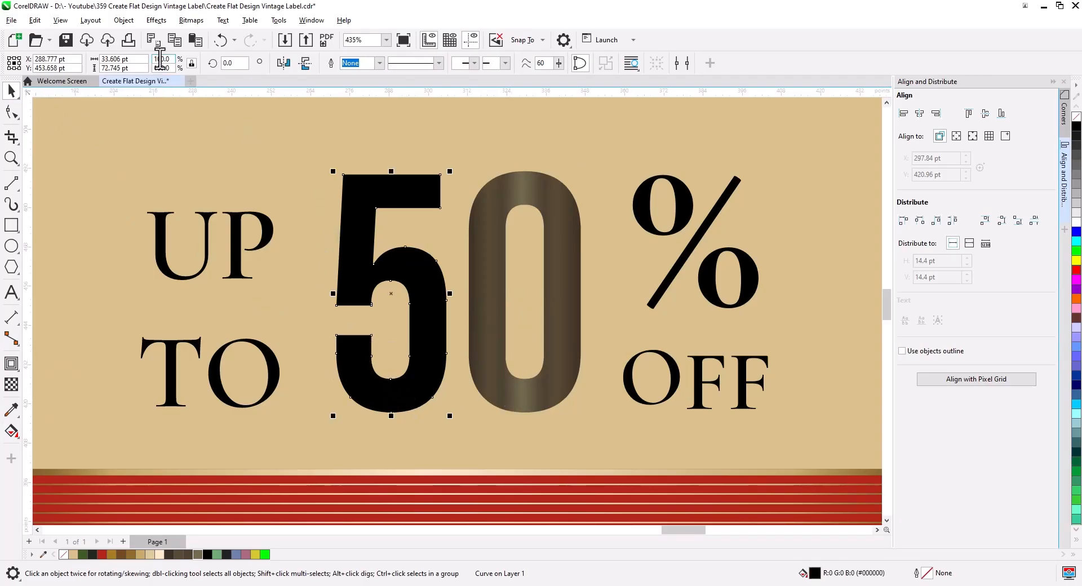
left_click(34, 20)
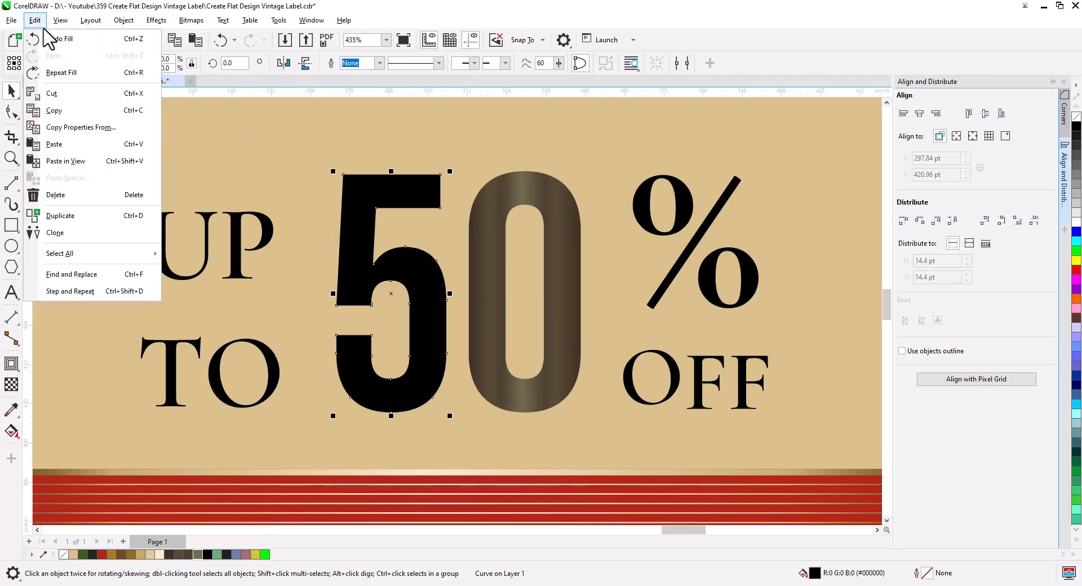
left_click(73, 127)
left_click(555, 317)
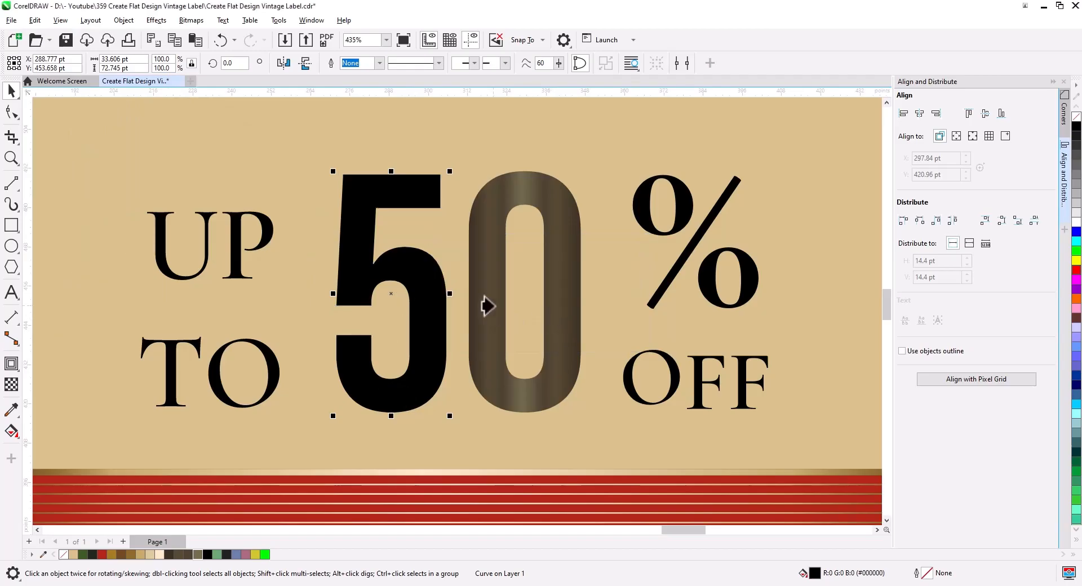
left_click(486, 306)
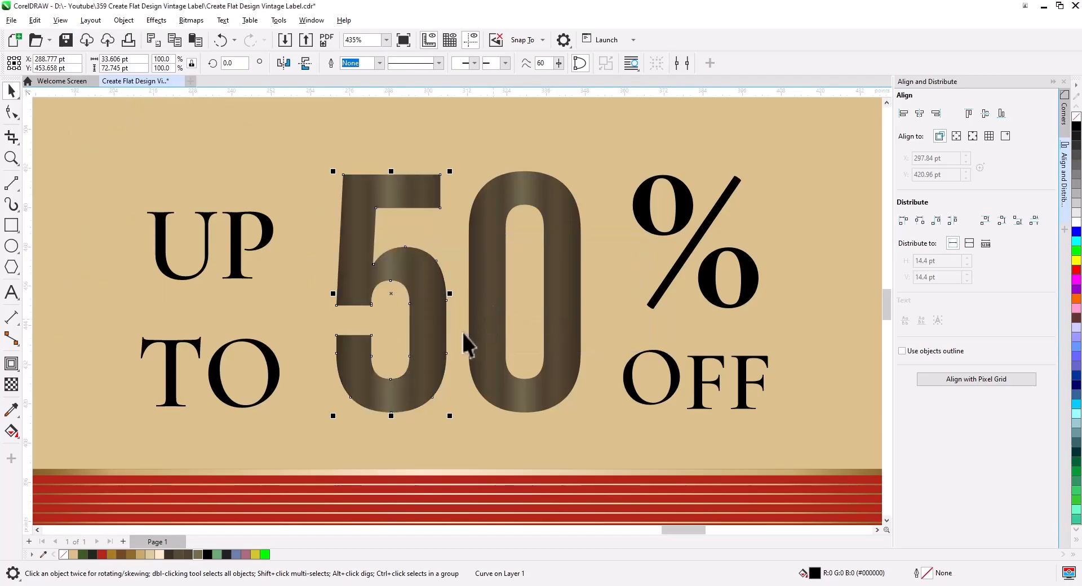
Copy only the fill property from the digit 5 to the UP TO and % OFF curves
left_click(678, 282)
left_click(234, 275, "shift")
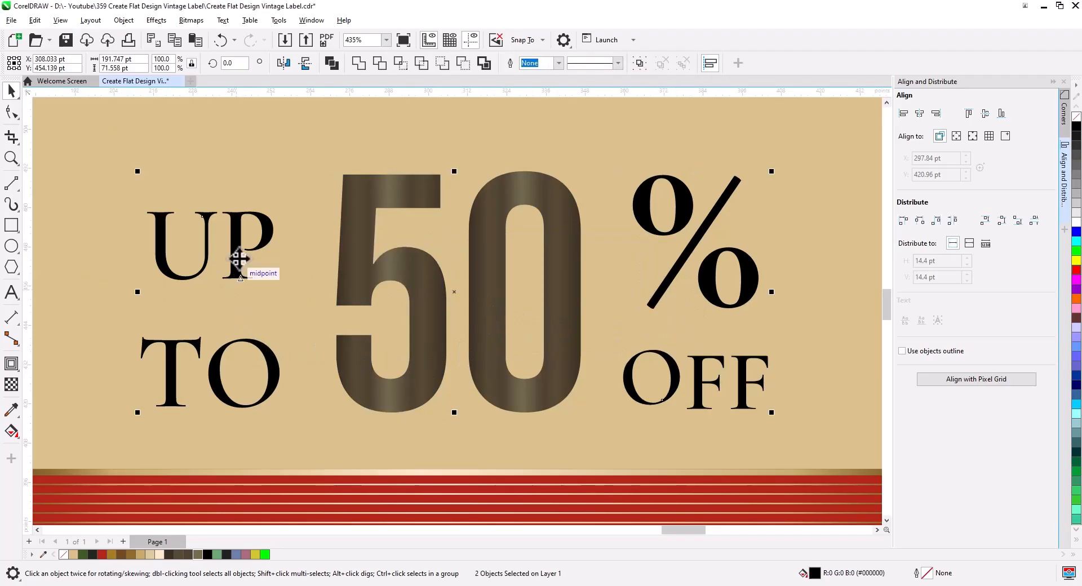
left_click(34, 20)
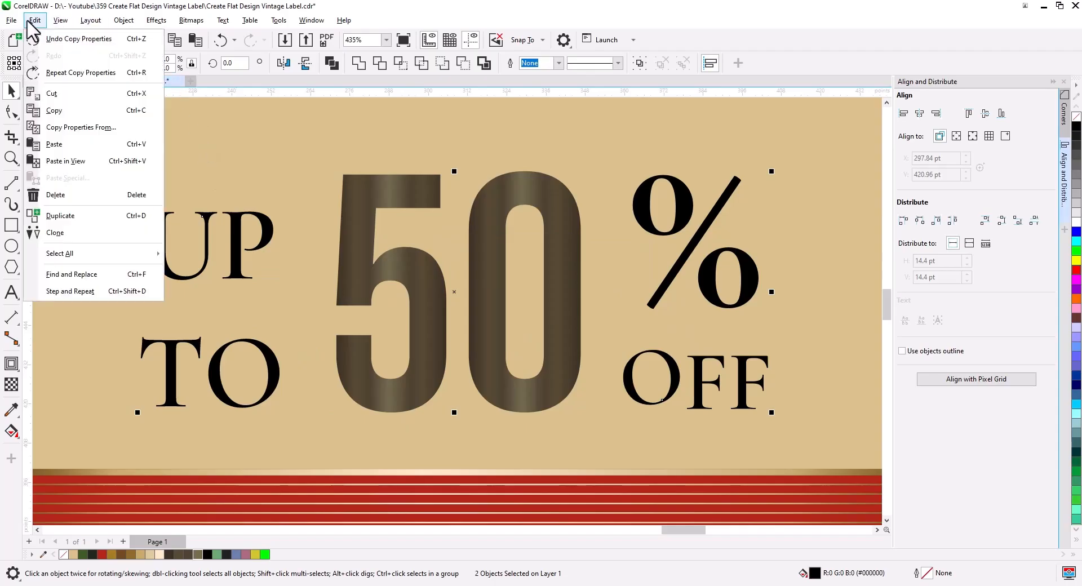
left_click(85, 129)
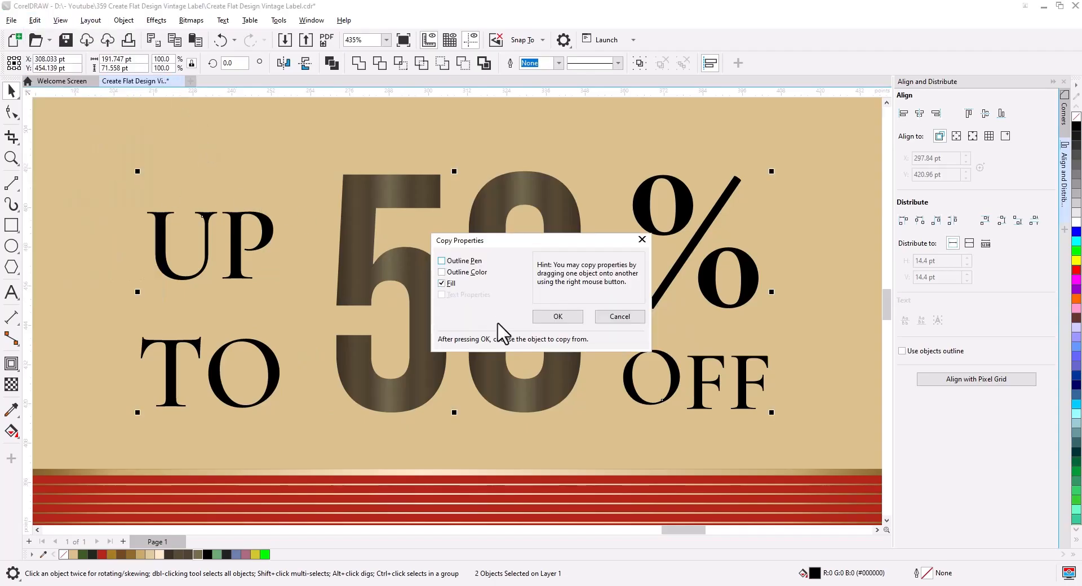
left_click(556, 322)
left_click(411, 279)
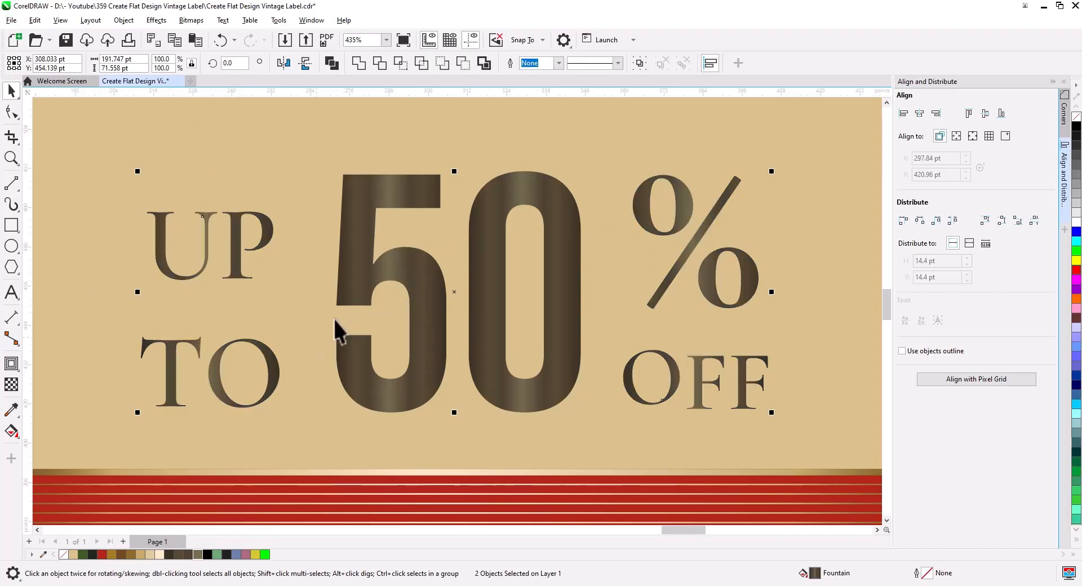
Examine how the copied fountain fill spans the UP TO and % OFF curves
left_click(268, 228)
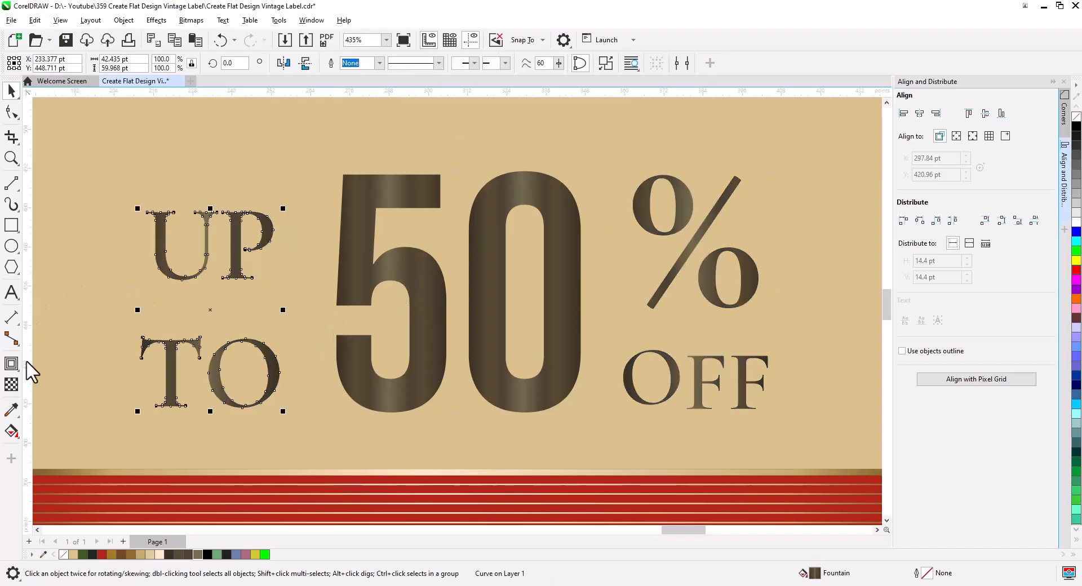
left_click(21, 426)
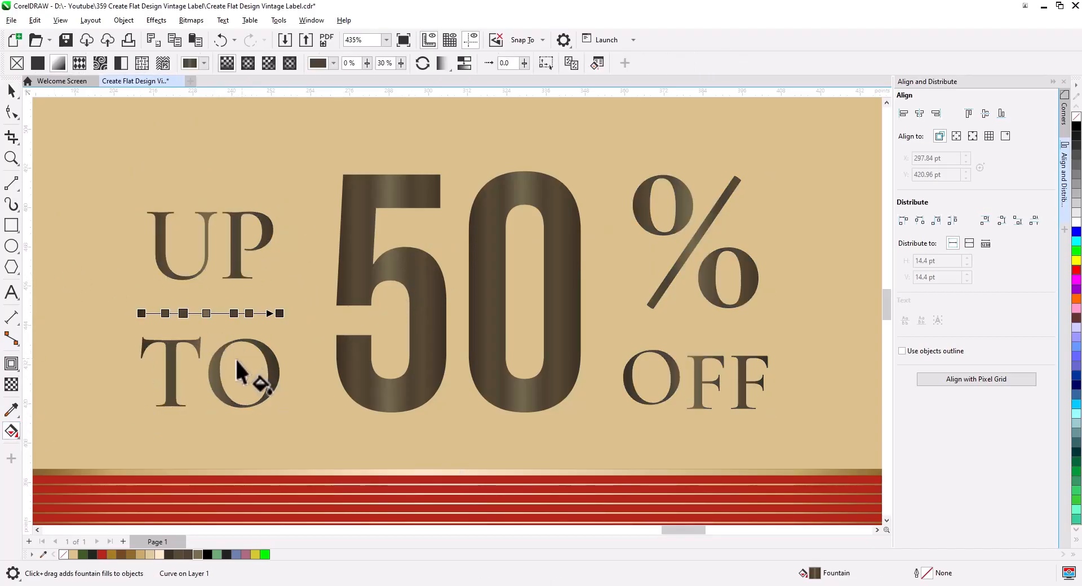
left_click_drag(237, 361, 389, 348)
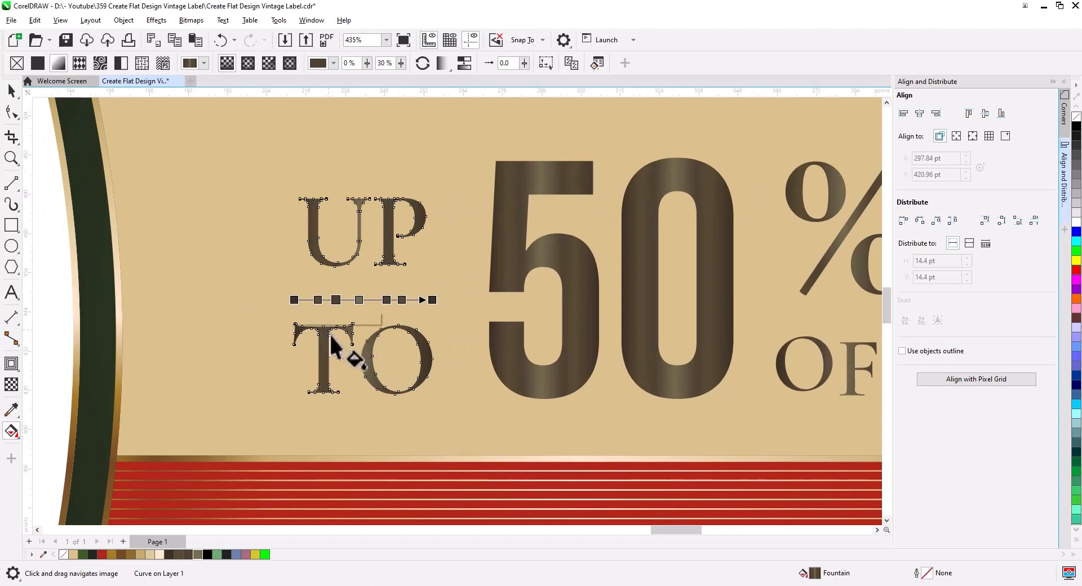
scroll(346, 350, "down", 3)
left_click(425, 324)
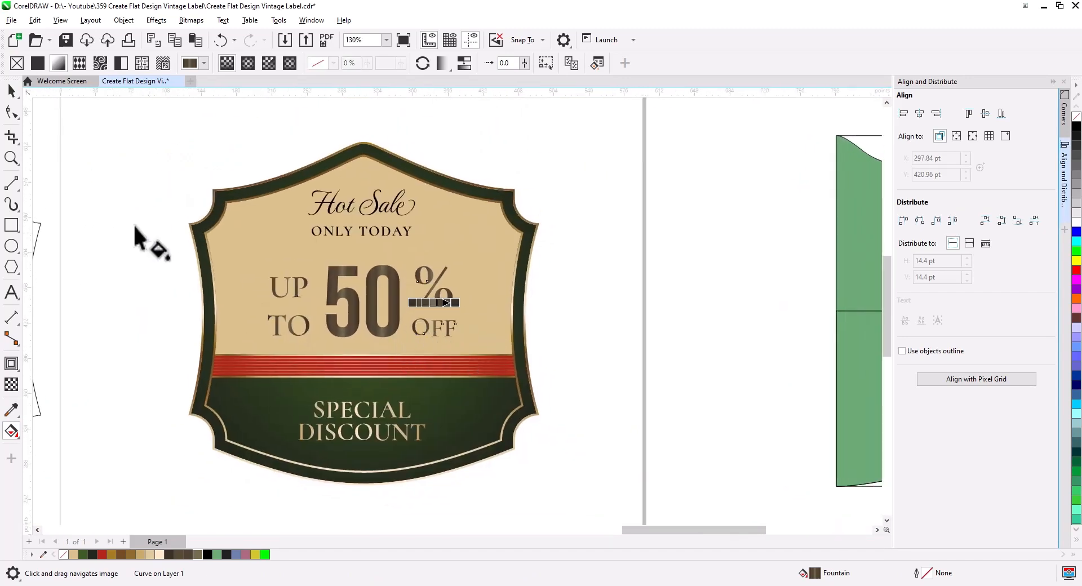
left_click(12, 92)
left_click(65, 144)
Copy the brown fountain fill from the % OFF curve to the Hot Sale and ONLY TODAY text
scroll(316, 227, "up", 1)
left_click_drag(376, 252, 357, 275)
left_click(358, 275)
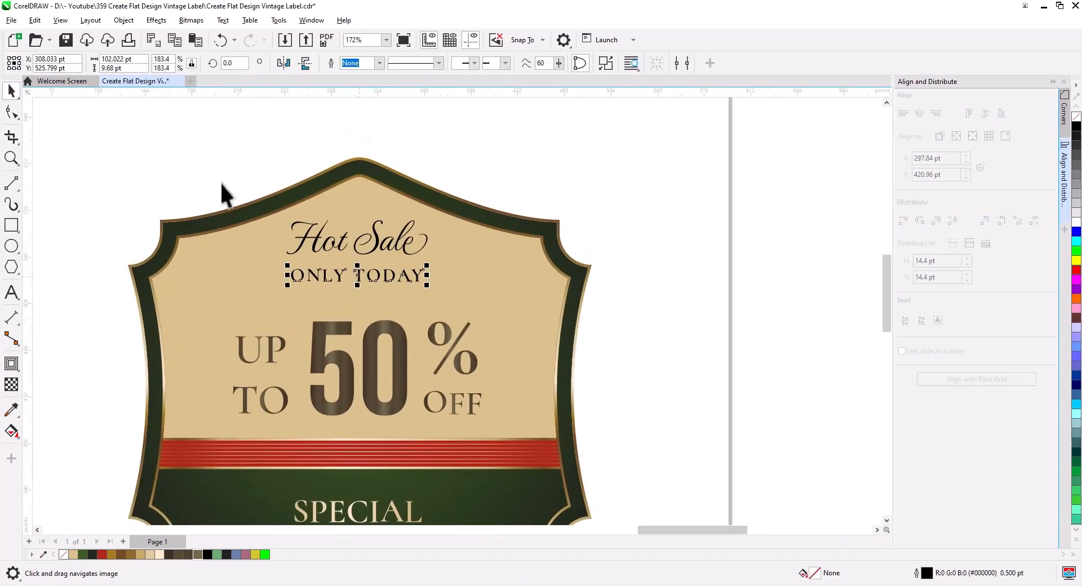
left_click(377, 240, "shift")
left_click(35, 19)
left_click(62, 135)
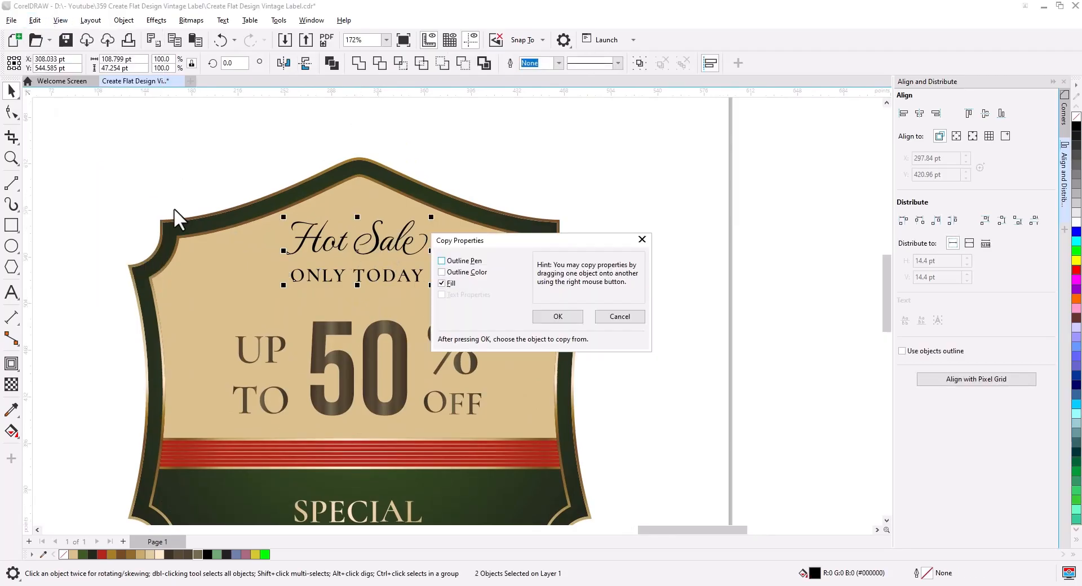
left_click(562, 319)
left_click(447, 351)
Move the Hot Sale and ONLY TODAY text together about 10 pt down towards the number 50
scroll(440, 352, "down", 1)
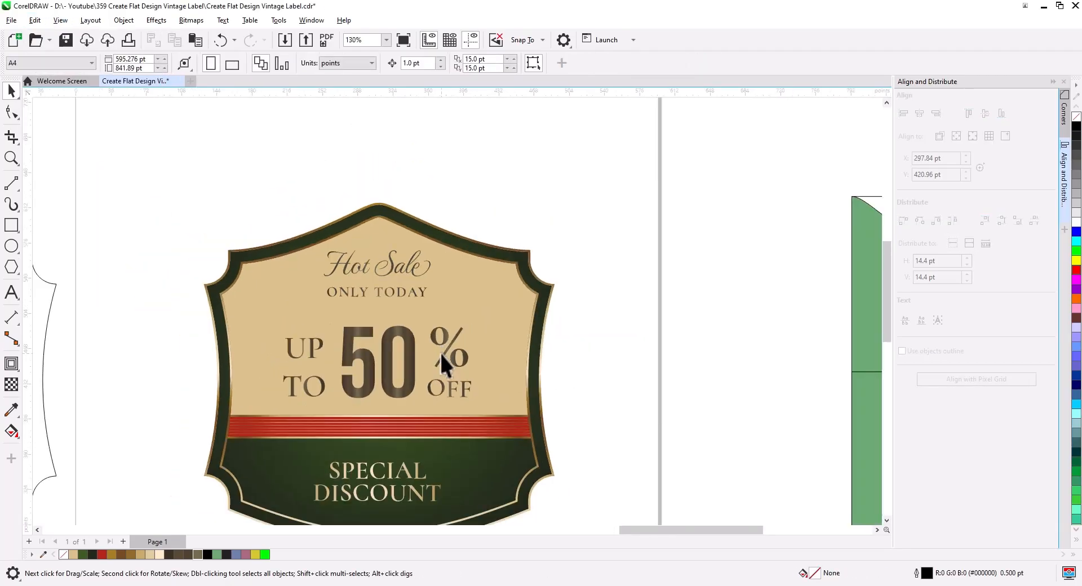
mouse_move(420, 275)
left_mouse_down()
mouse_move(455, 293)
mouse_move(423, 291)
left_mouse_up()
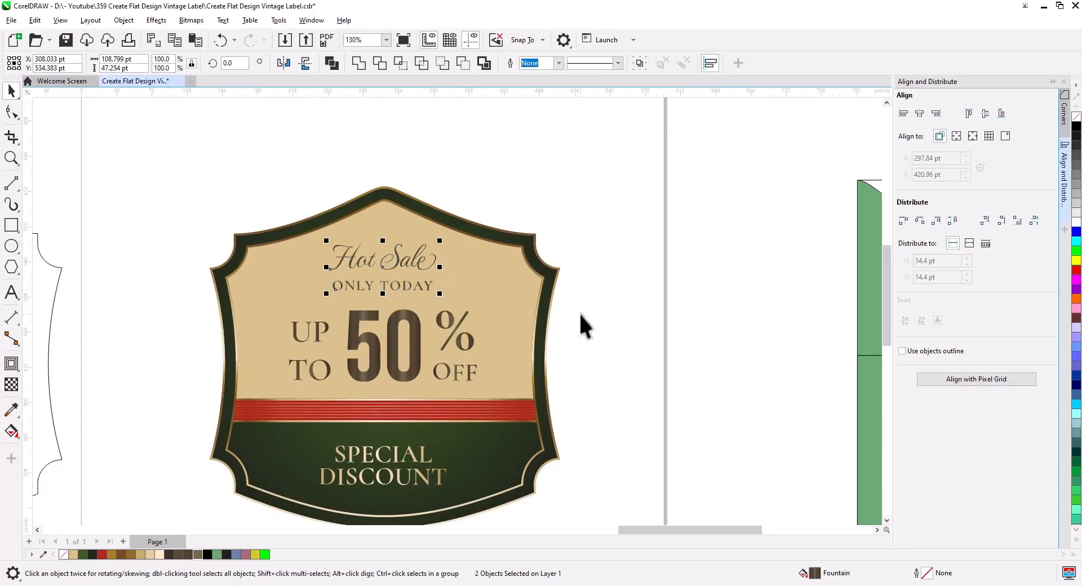
left_click(574, 347)
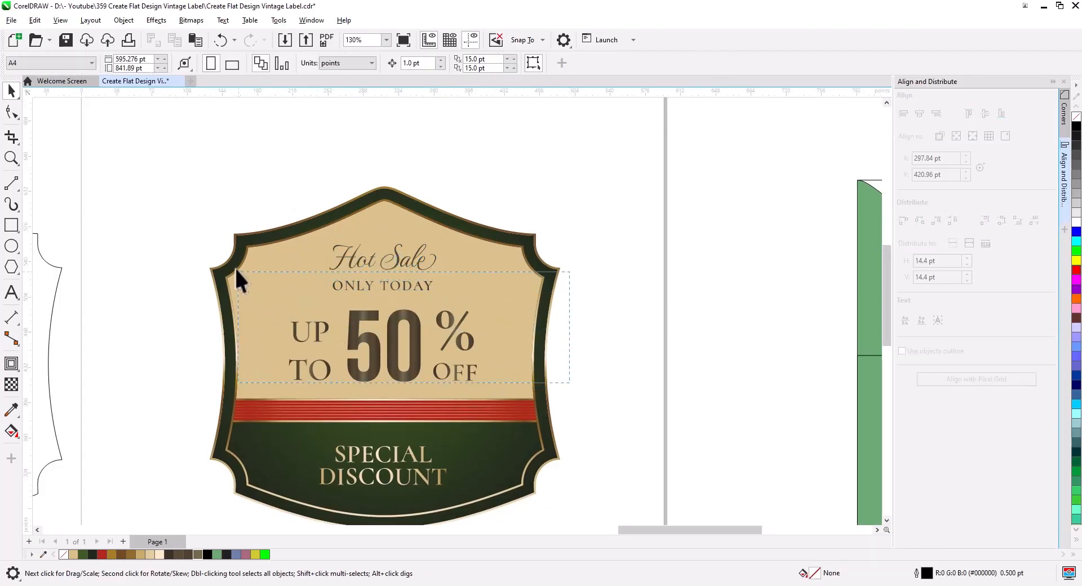
Group the six brown text objects on the tan panel, from Hot Sale down to UP TO 50% OFF
left_click_drag(225, 226, 225, 226)
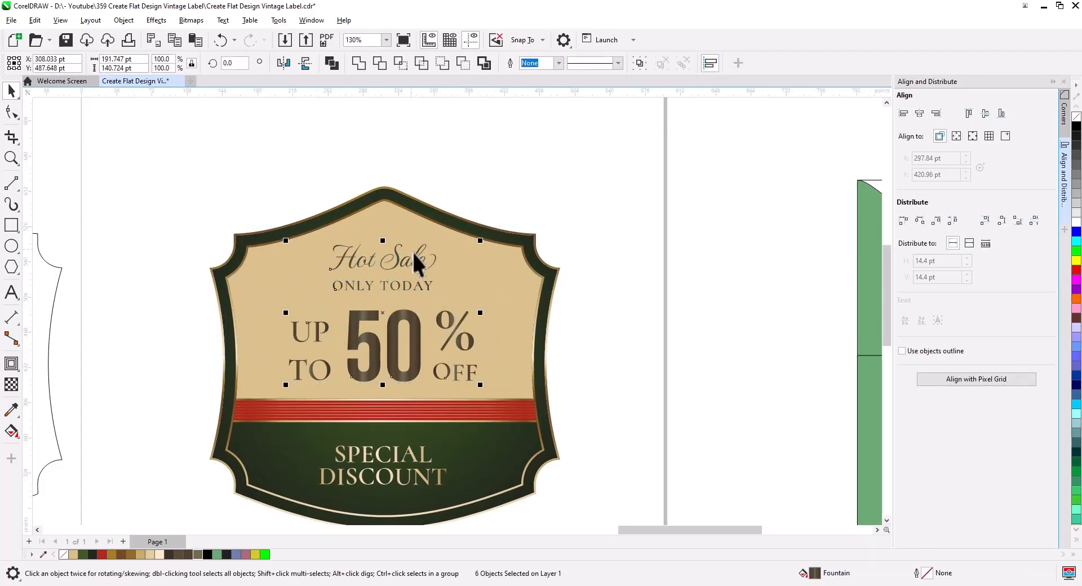
right_click(414, 316)
mouse_move(459, 307)
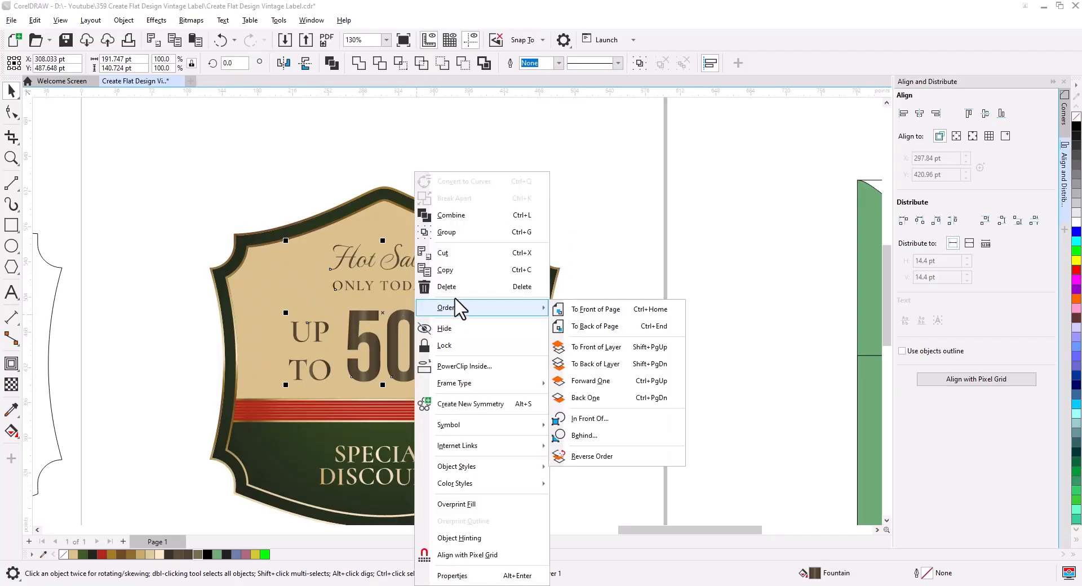
left_click(468, 233)
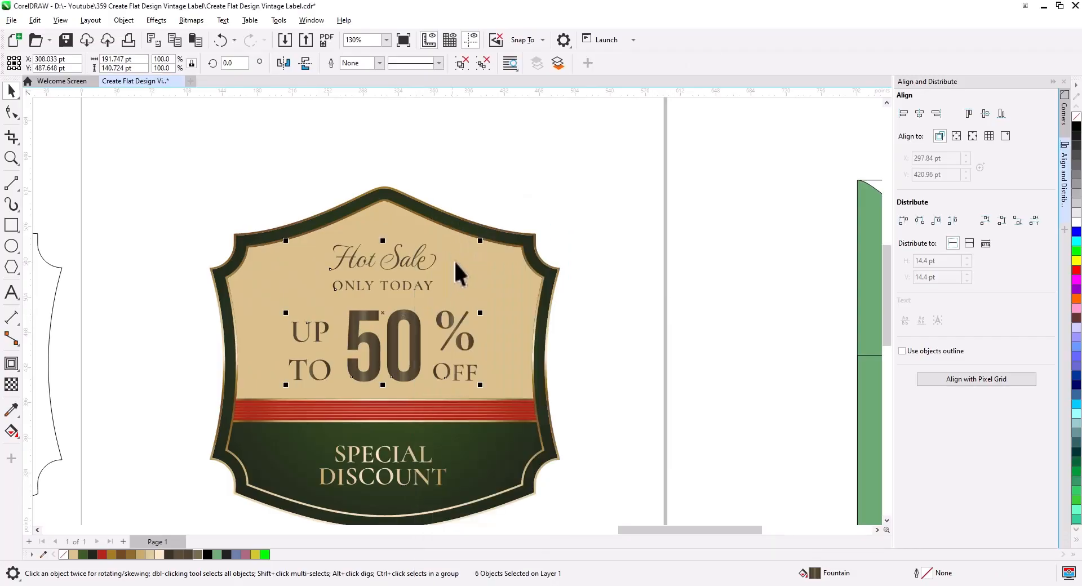
Scale the text group to 109.3% and centre it horizontally on the tan panel
left_click_drag(480, 242, 503, 232)
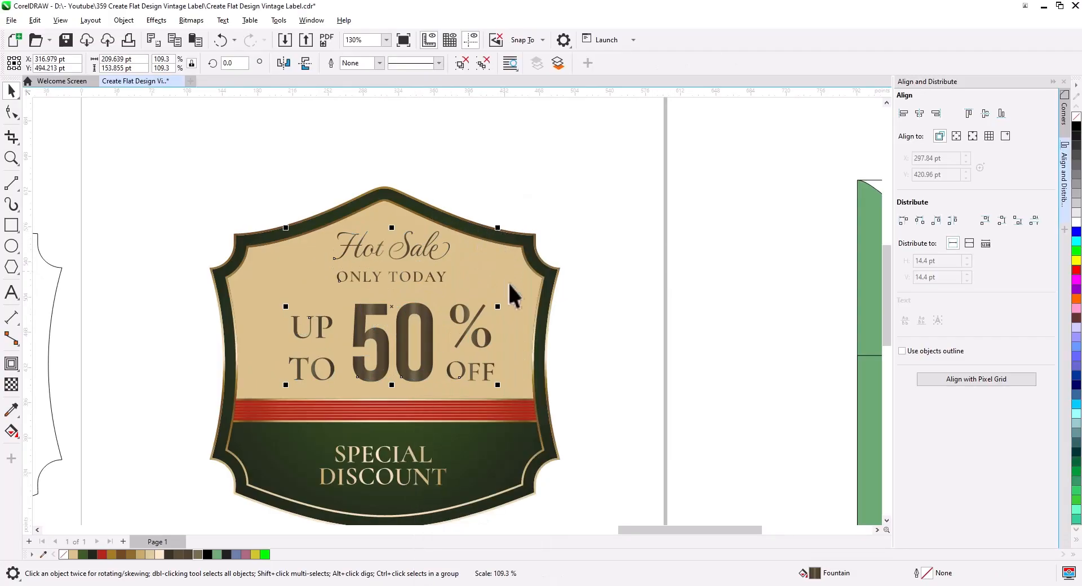
left_click(508, 275, "shift")
left_click(921, 115)
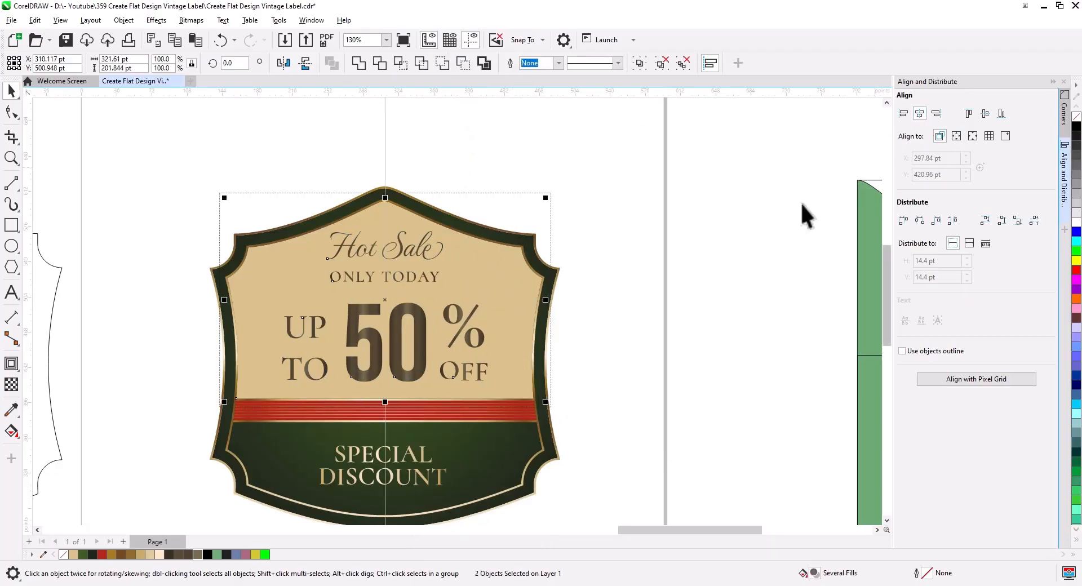
left_click(614, 311)
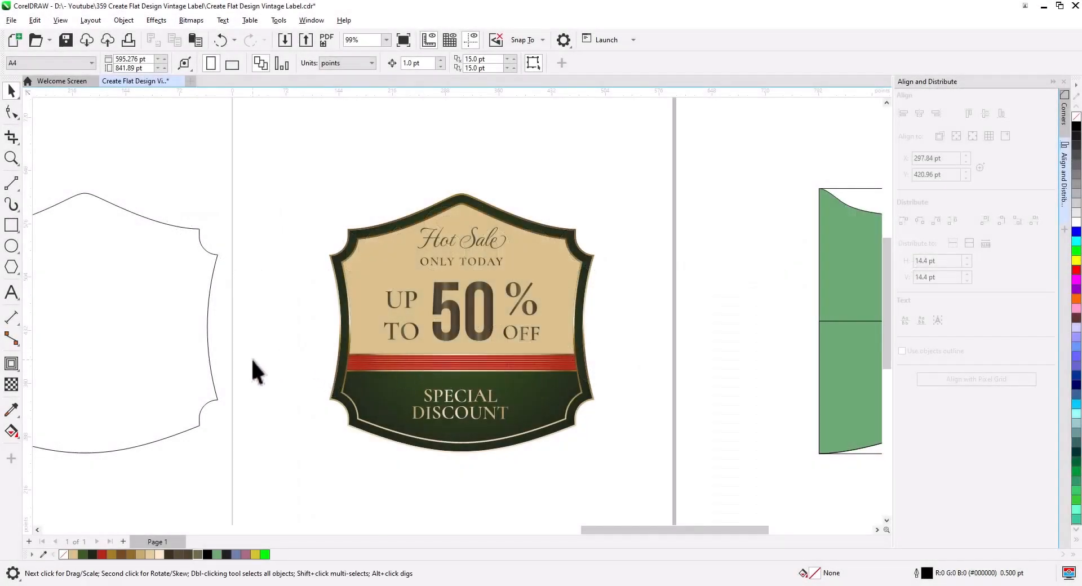
Copy the hairline label outline beside the page onto the label and snap it to the outer border's node
left_click(212, 369)
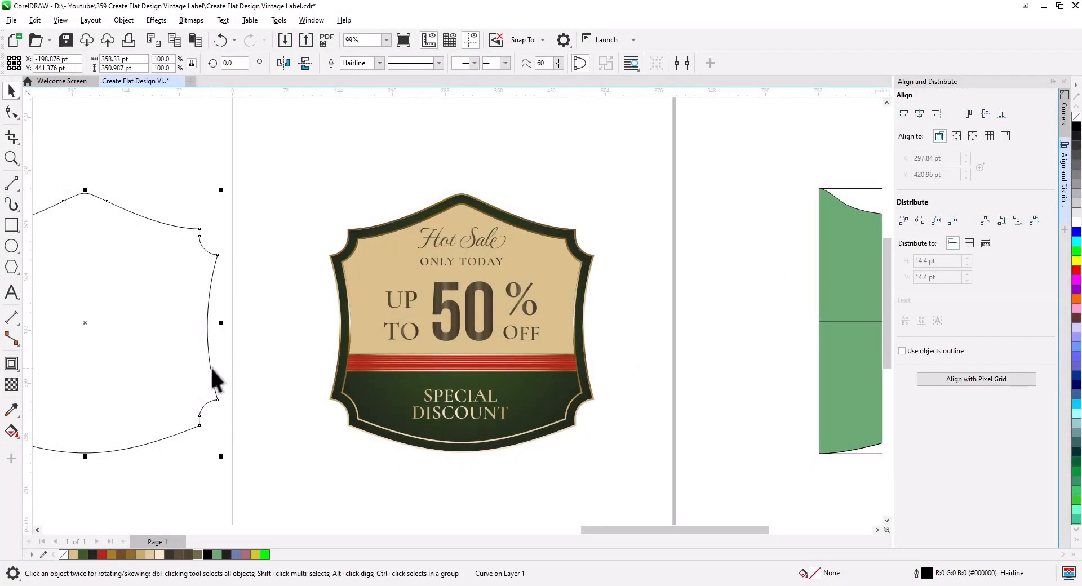
left_click_drag(211, 367, 586, 372)
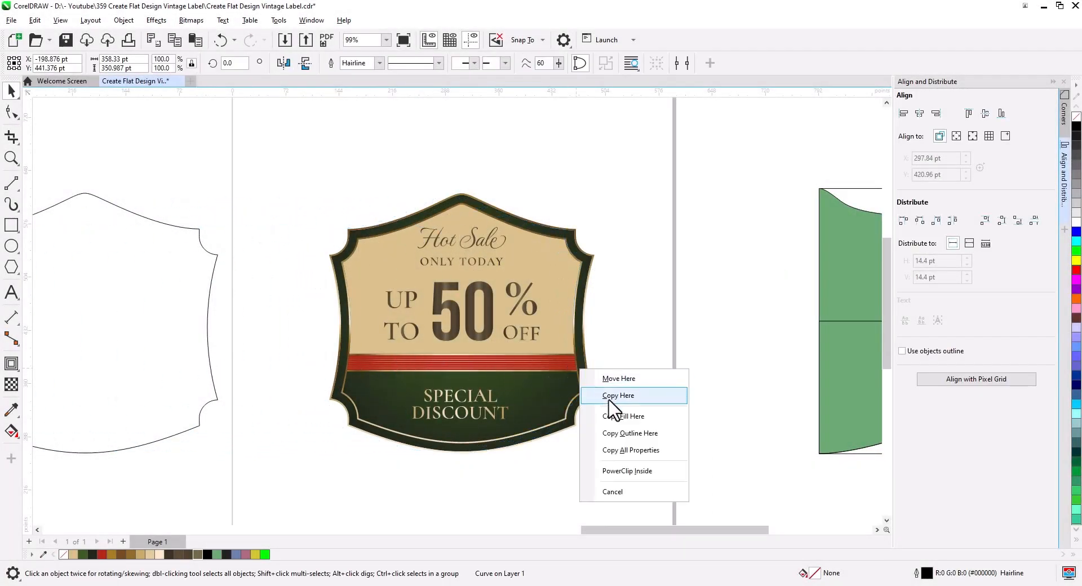
left_click(626, 394)
left_click(620, 423)
scroll(587, 412, "up", 3)
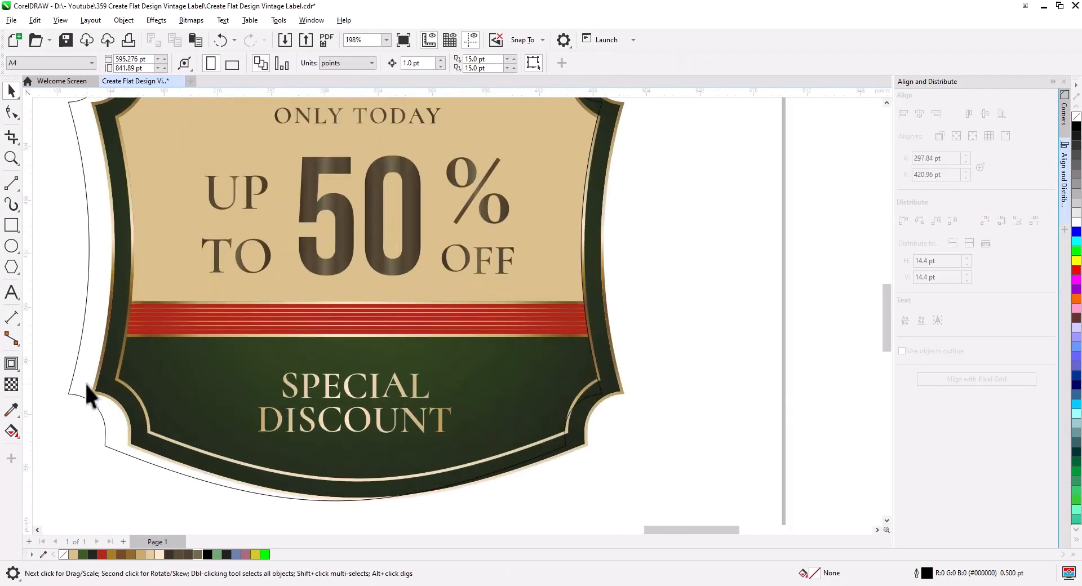
left_click_drag(72, 397, 93, 396)
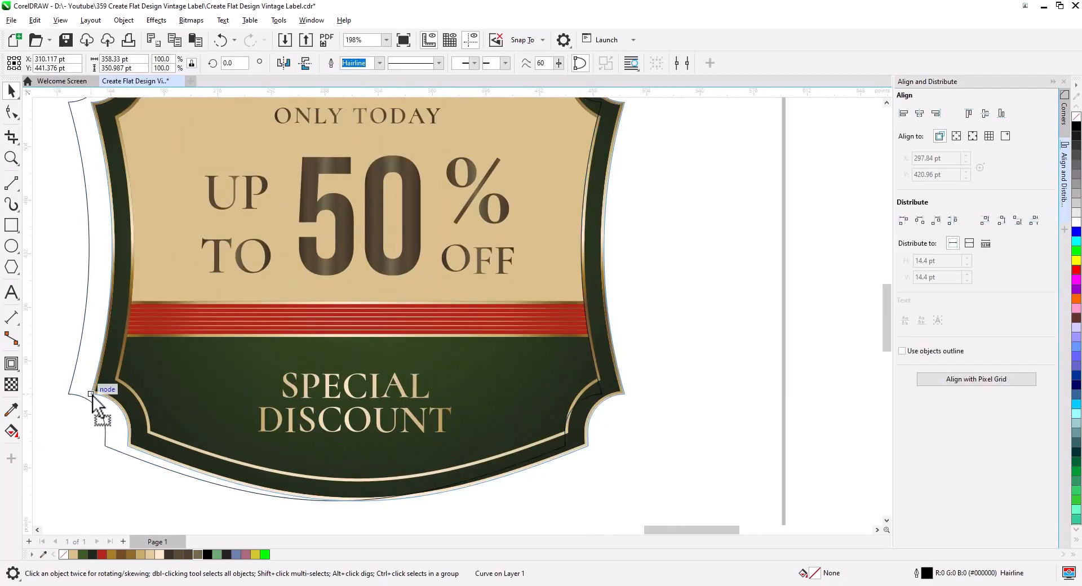
scroll(143, 454, "down", 4)
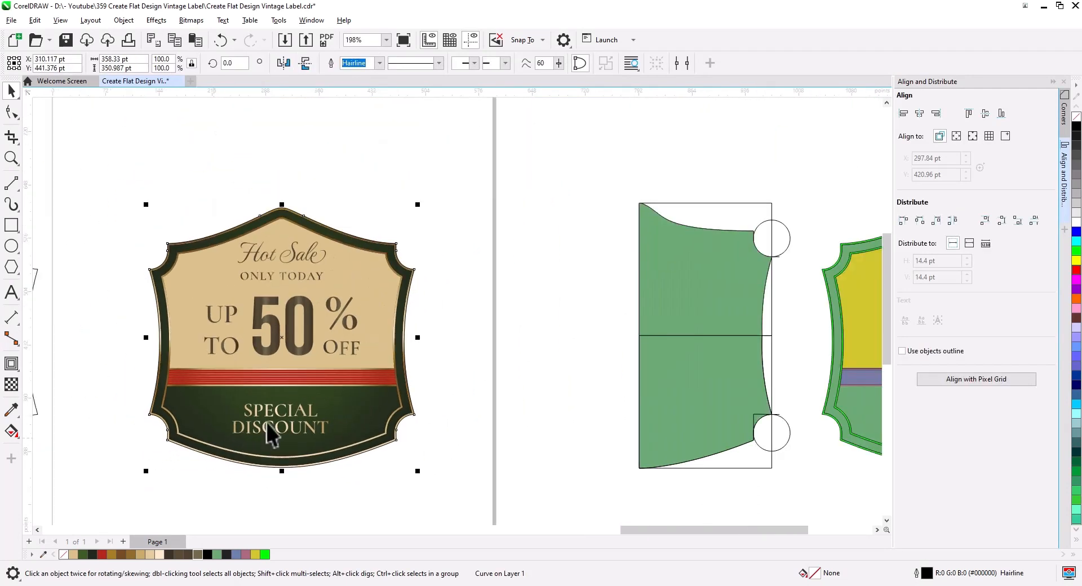
Fill the outline copy over the label with a horizontal linear gradient that is black at both ends
left_click(12, 430)
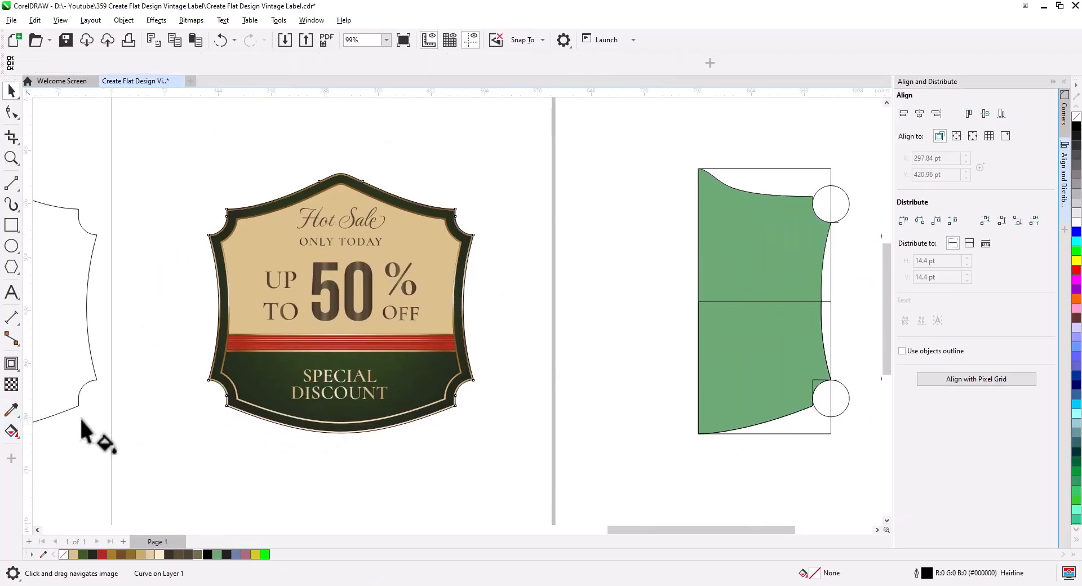
left_click_drag(192, 310, 488, 314)
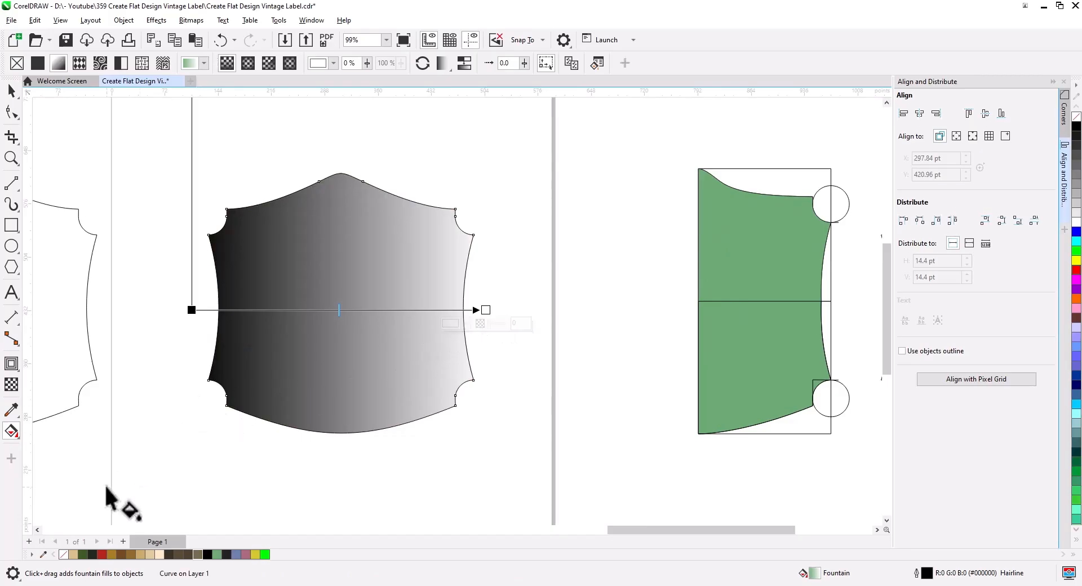
left_click_drag(450, 327, 485, 311)
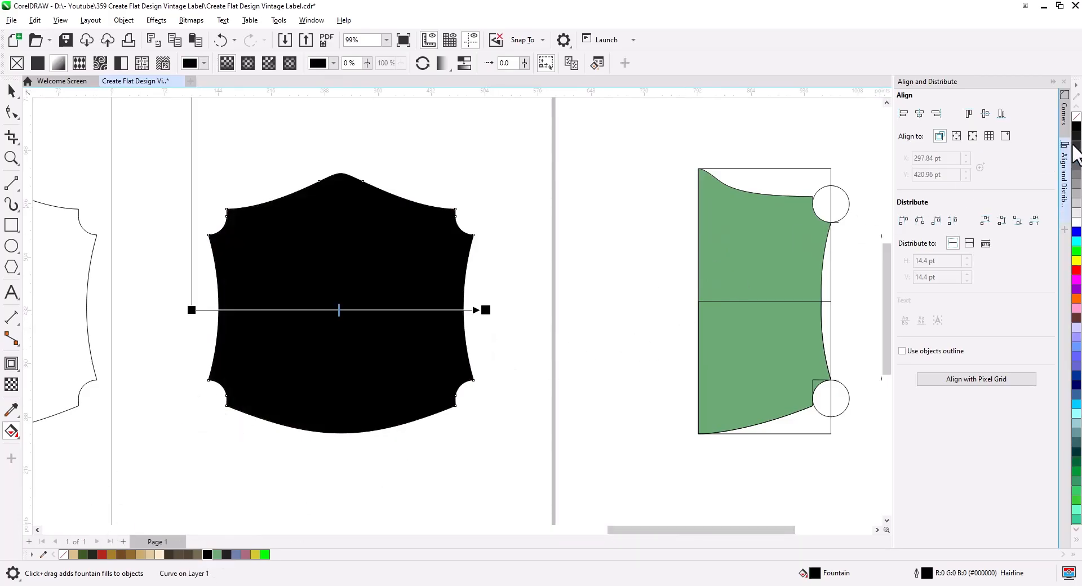
left_click(1077, 148)
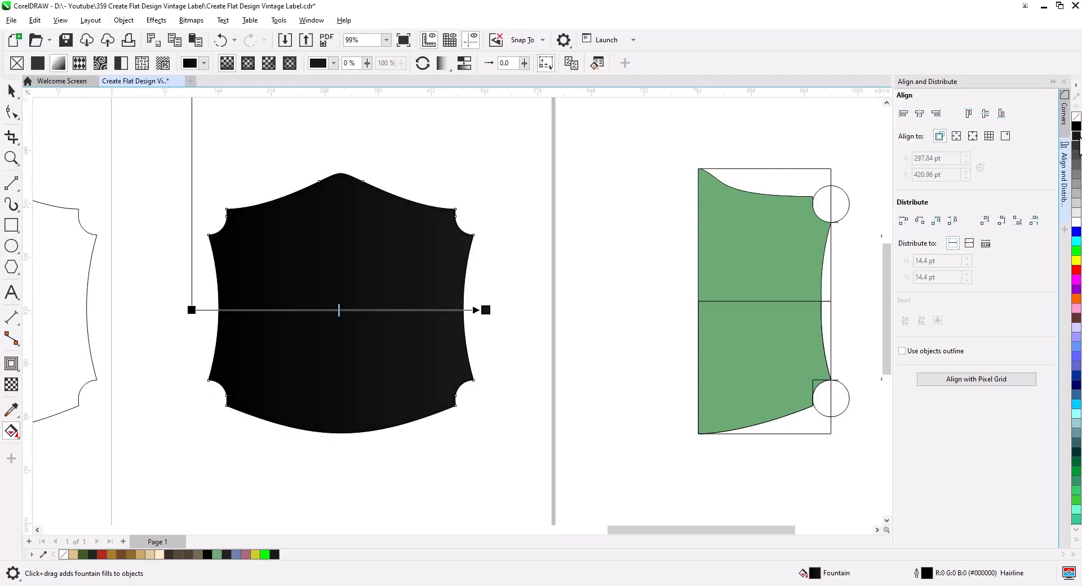
key("ctrl+z")
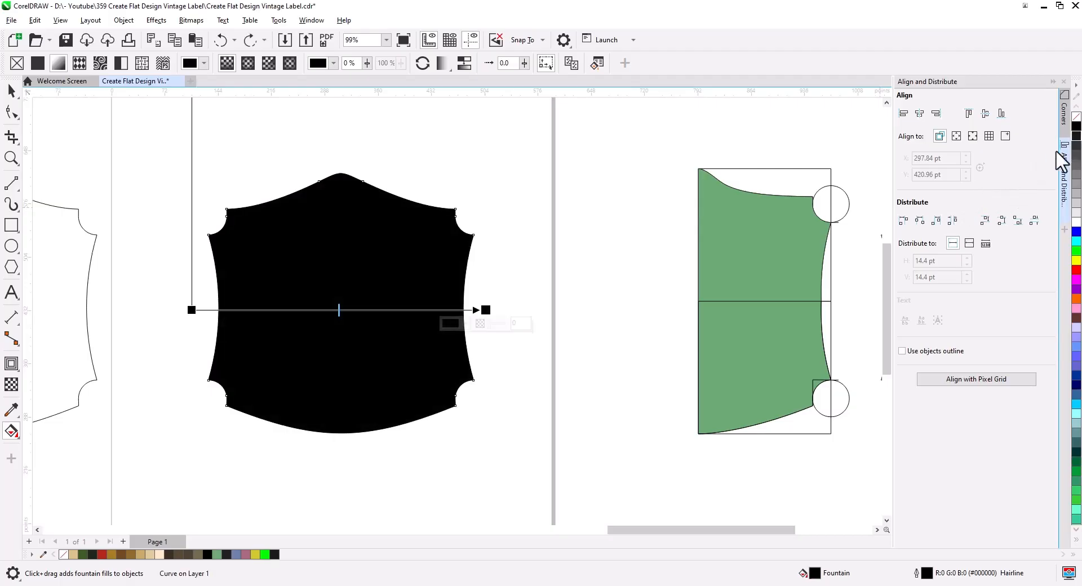
Add mirrored grey stops to the gradient, lightening inward from both edges, and a white stop in the middle
left_click_drag(466, 306, 464, 310)
left_click_drag(380, 294, 219, 311)
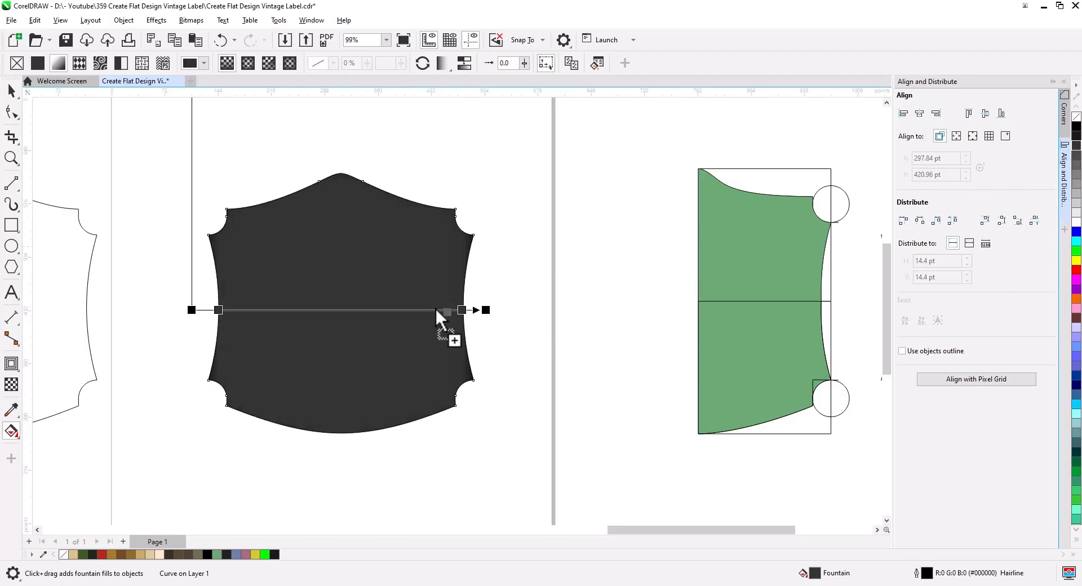
left_click_drag(436, 309, 436, 310)
left_click_drag(258, 308, 242, 310)
left_click_drag(1077, 185, 415, 311)
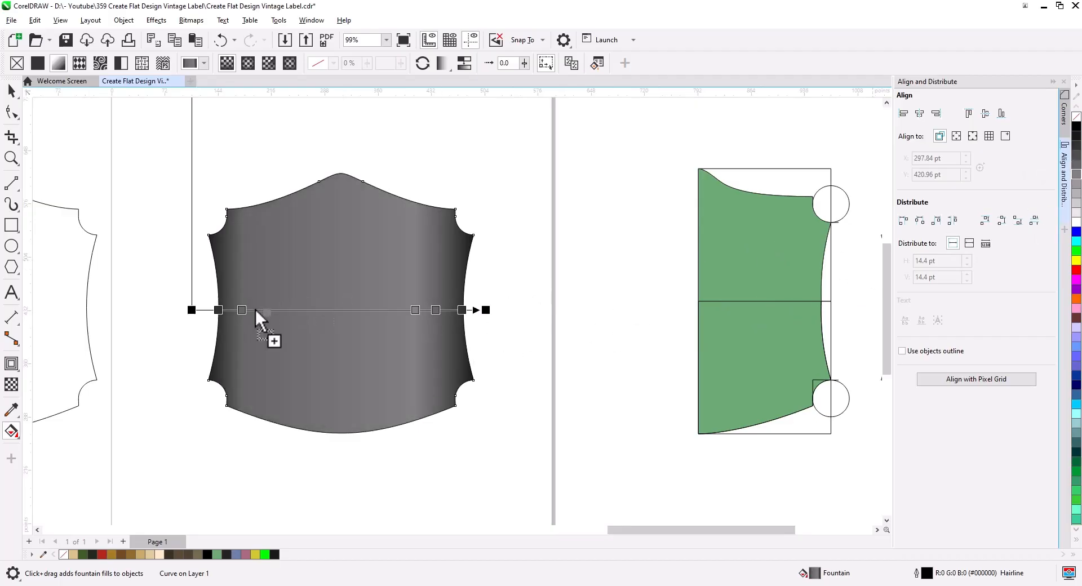
left_click_drag(255, 310, 257, 310)
left_click_drag(1077, 222, 332, 314)
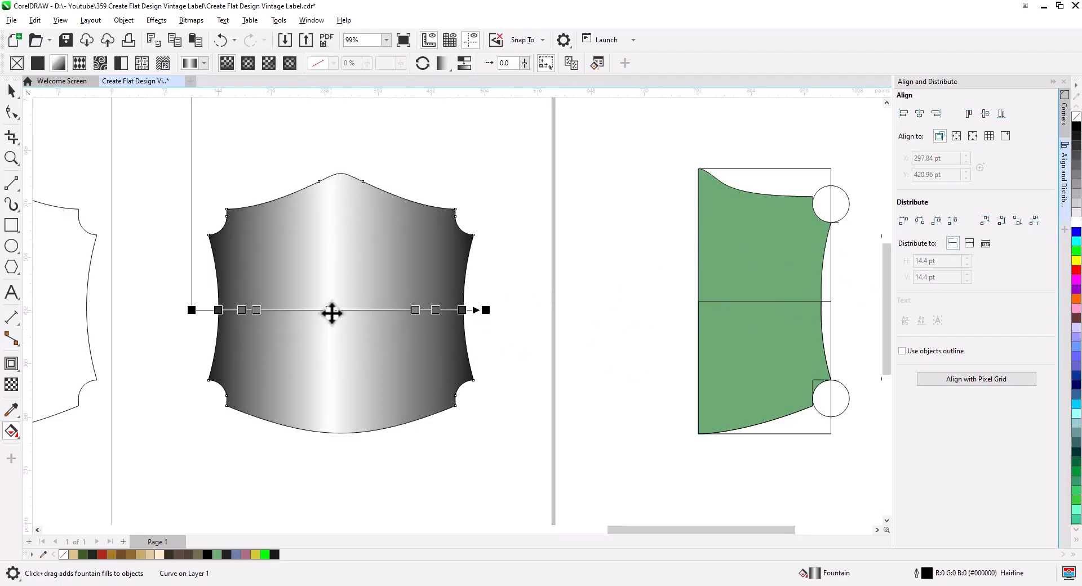
Try the Soft Light and Hard Light merge modes on the gradient shape and set it to Overlay
left_click(11, 91)
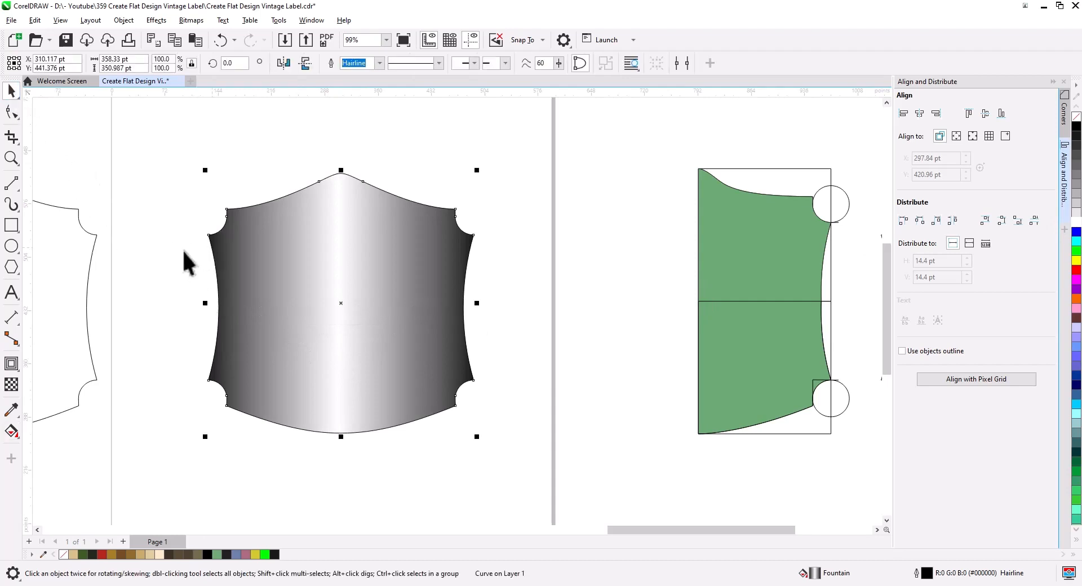
left_click(11, 386)
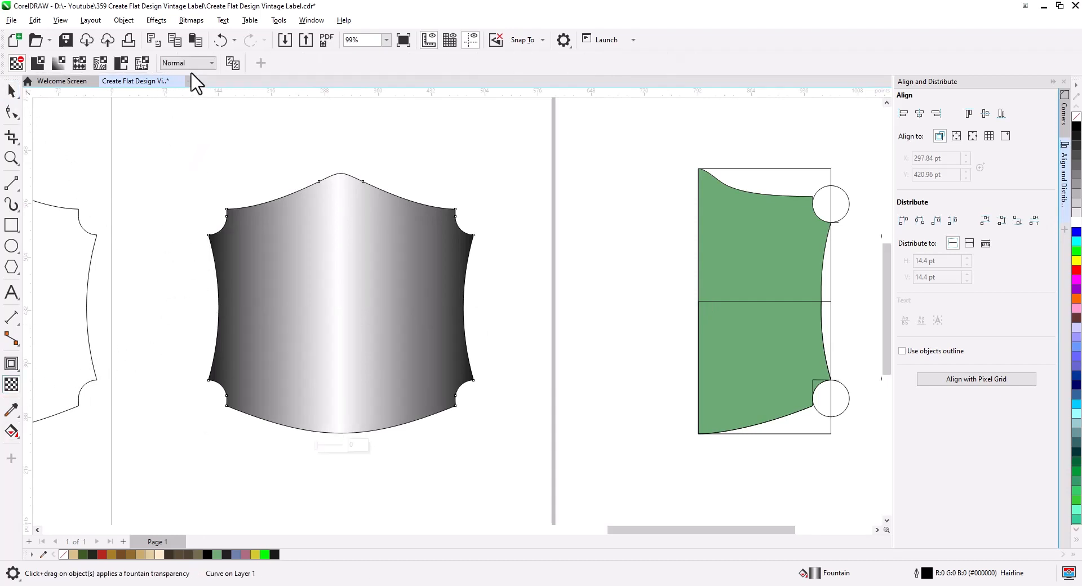
left_click(206, 63)
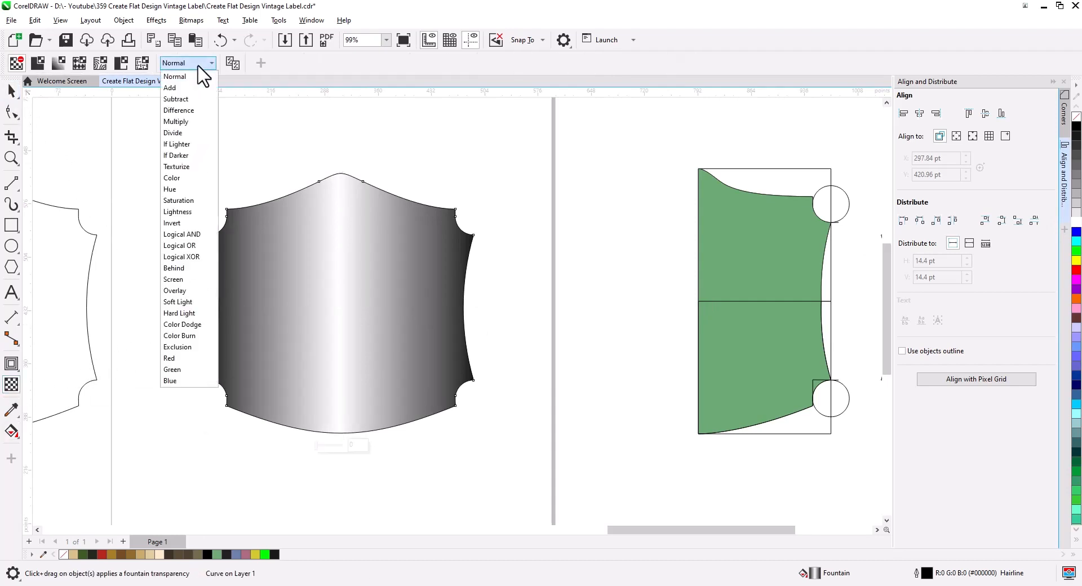
left_click(182, 303)
scroll(340, 276, "up", 2)
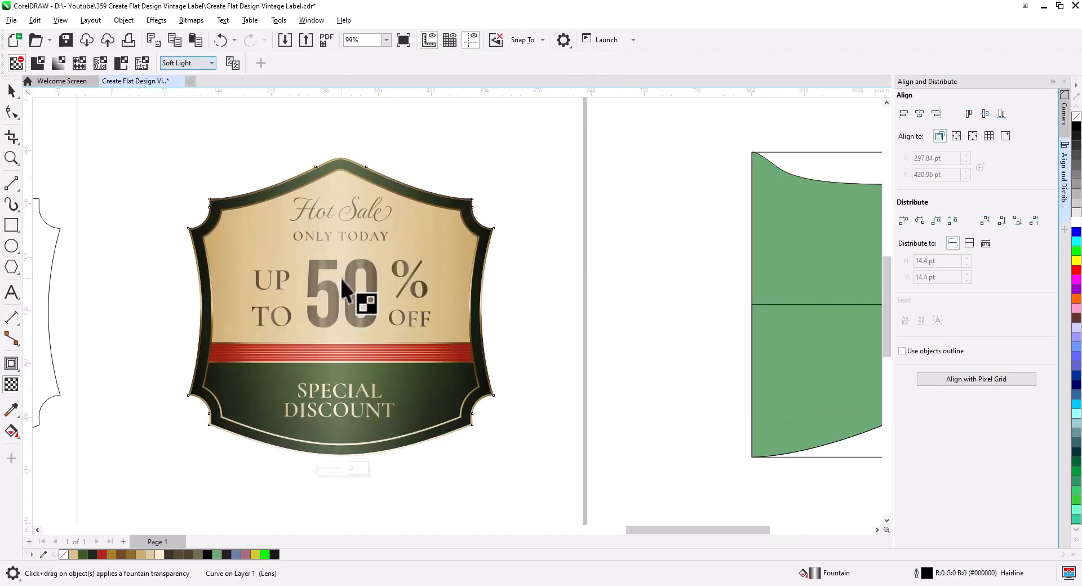
left_click(196, 68)
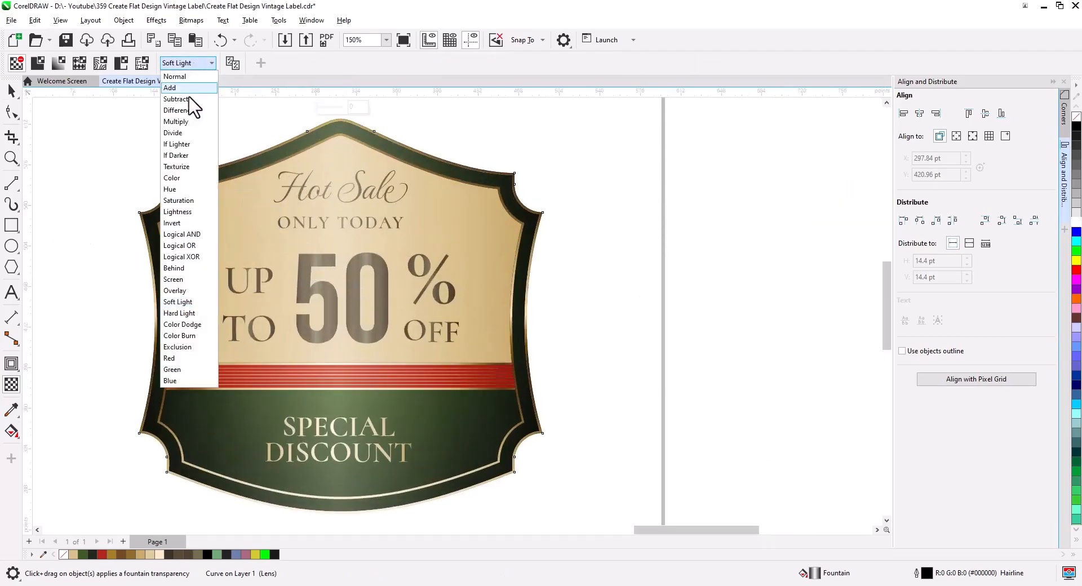
left_click(180, 313)
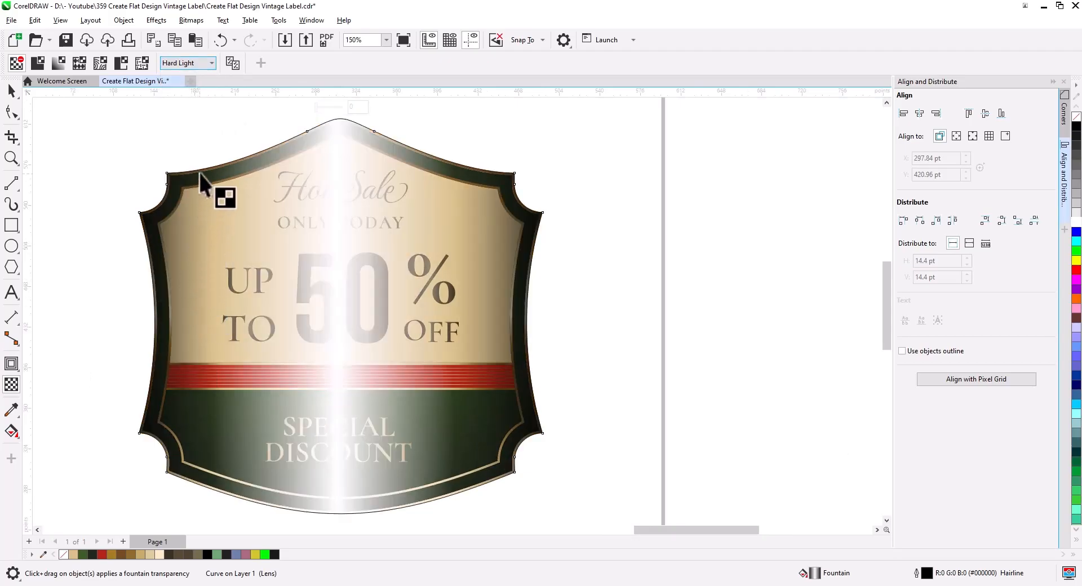
left_click(201, 63)
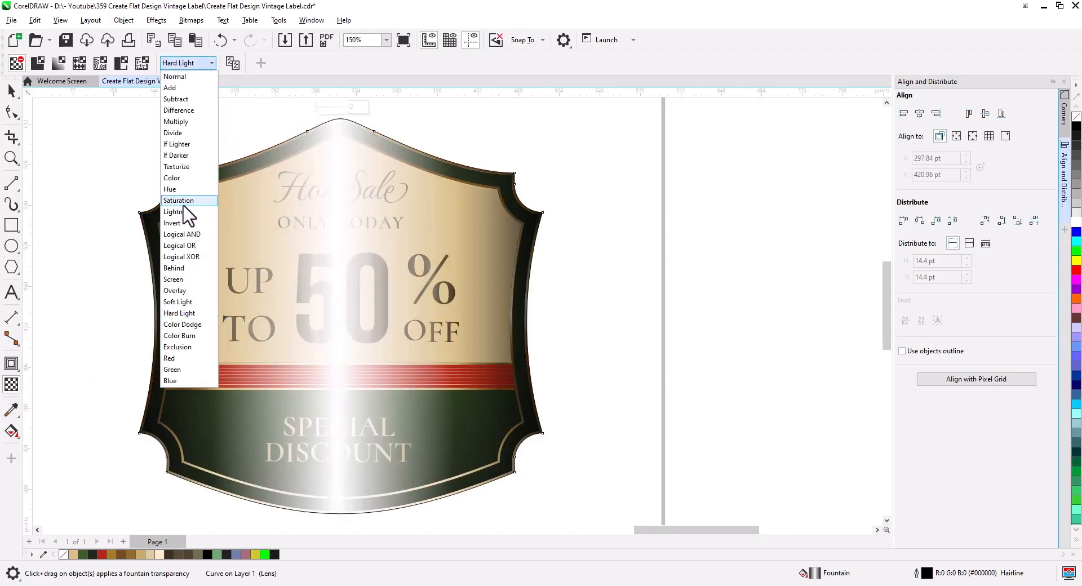
left_click(185, 289)
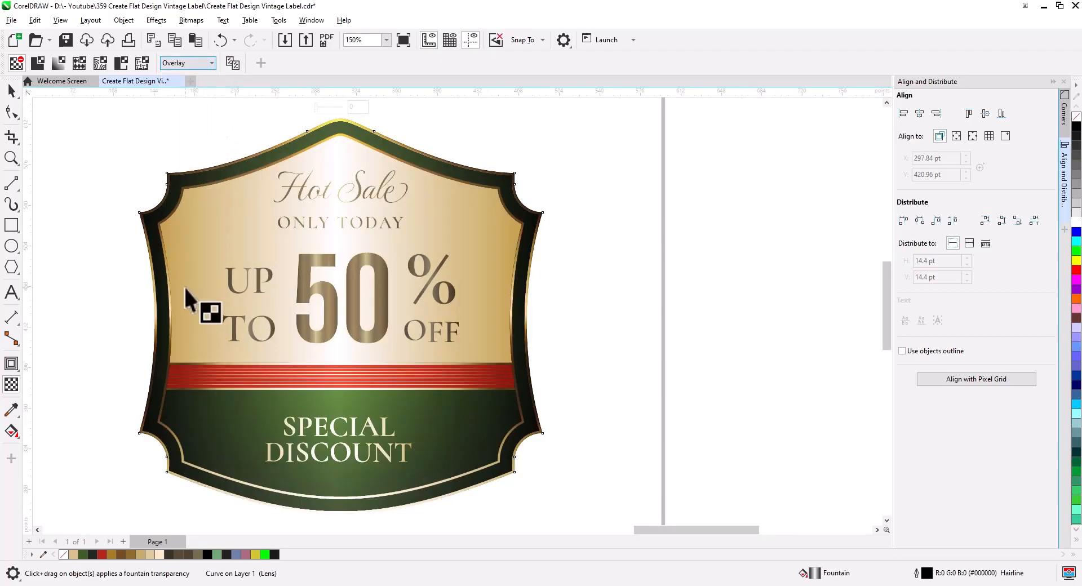
Change the overlay gradient's white centre stop to light grey
left_click(11, 92)
left_click(12, 432)
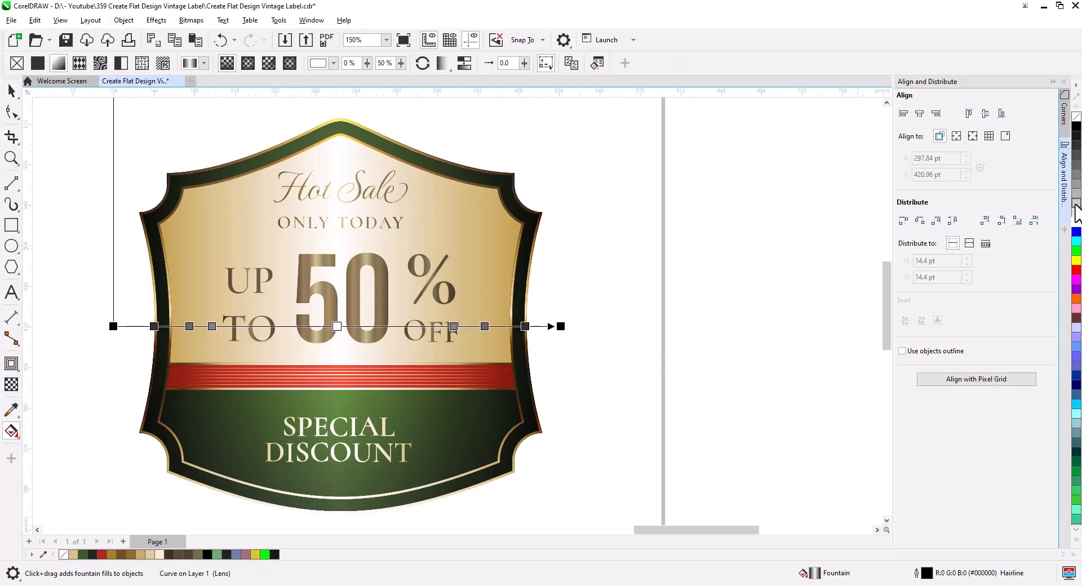
left_click(341, 358)
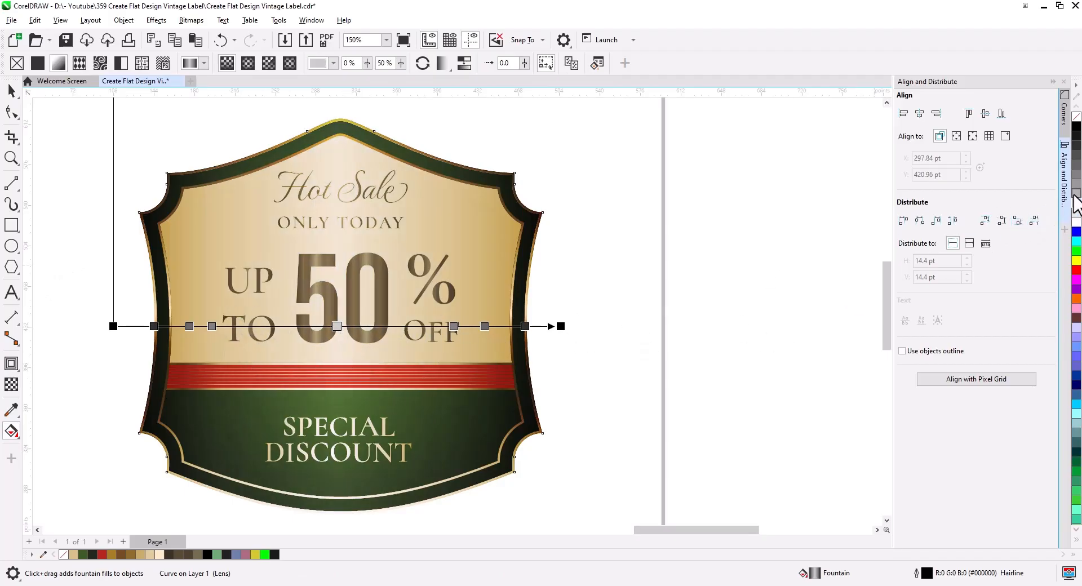
left_click_drag(338, 327, 337, 328)
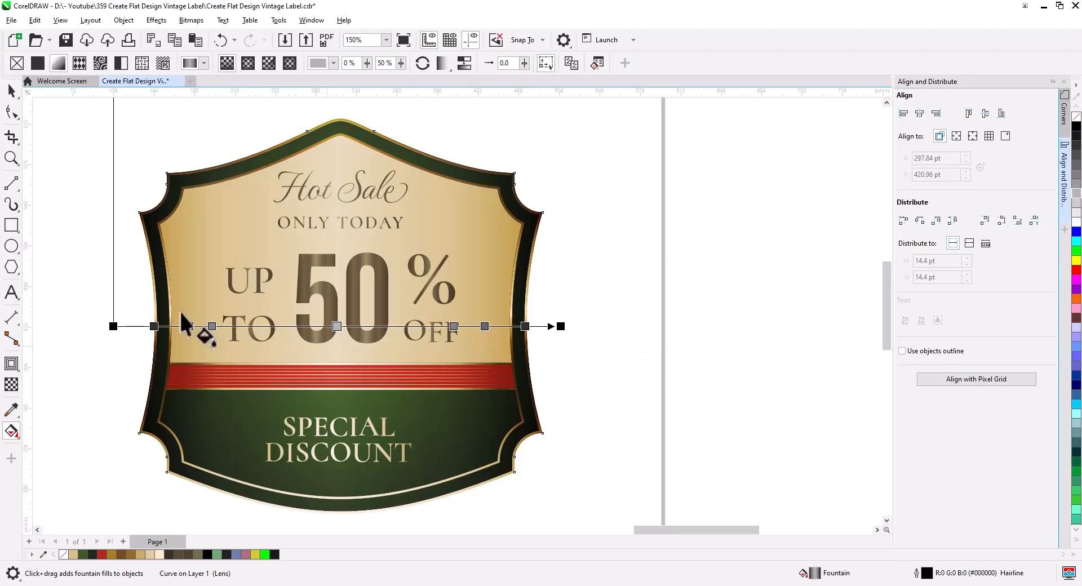
left_click(11, 91)
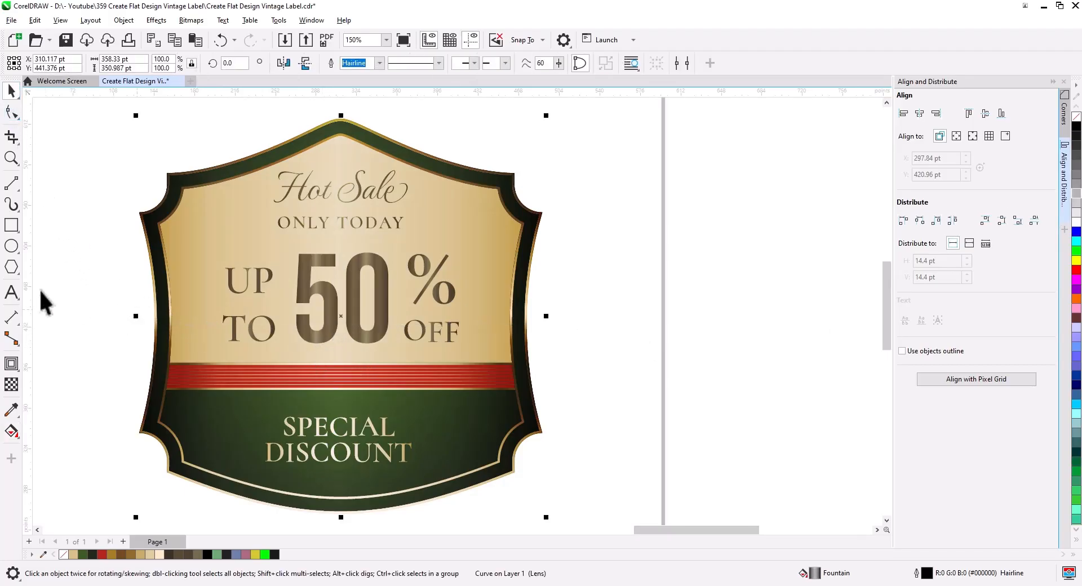
Extend the overlay gradient's start and end points beyond both side edges of the label
left_click(11, 430)
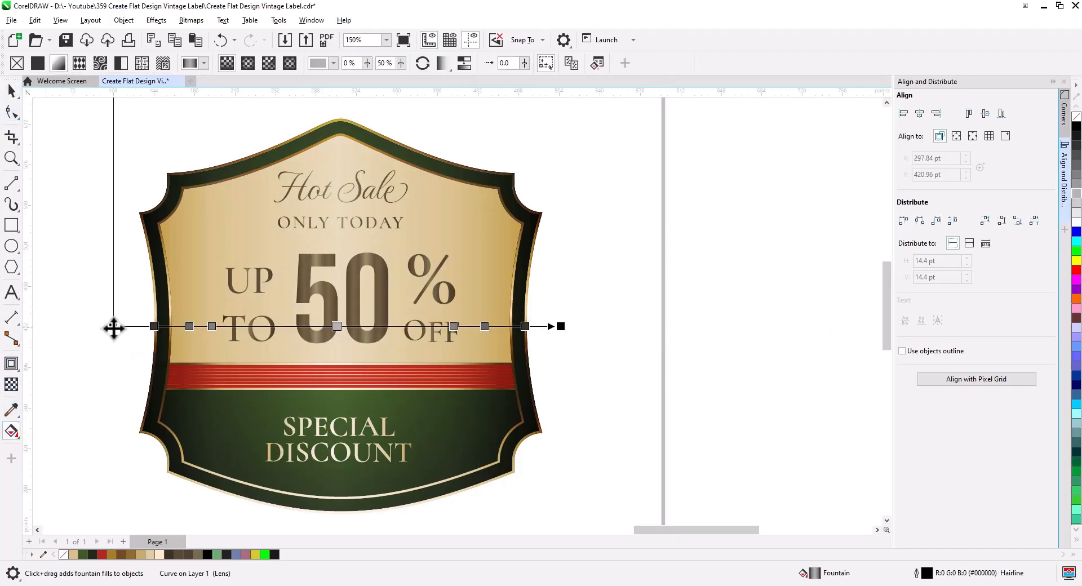
left_click_drag(114, 328, 155, 327)
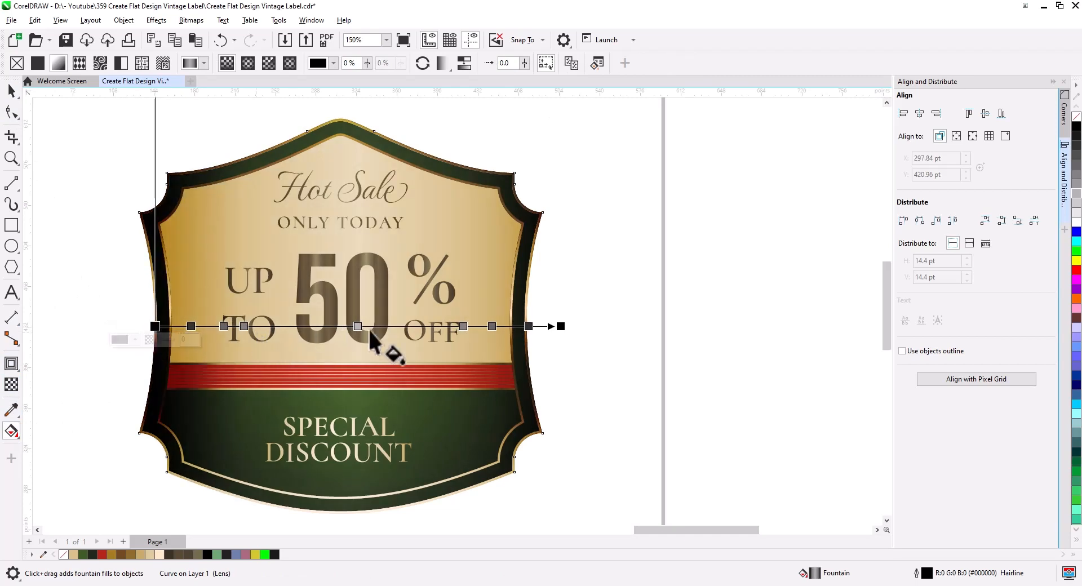
left_click_drag(561, 326, 545, 326)
left_click_drag(155, 327, 85, 326)
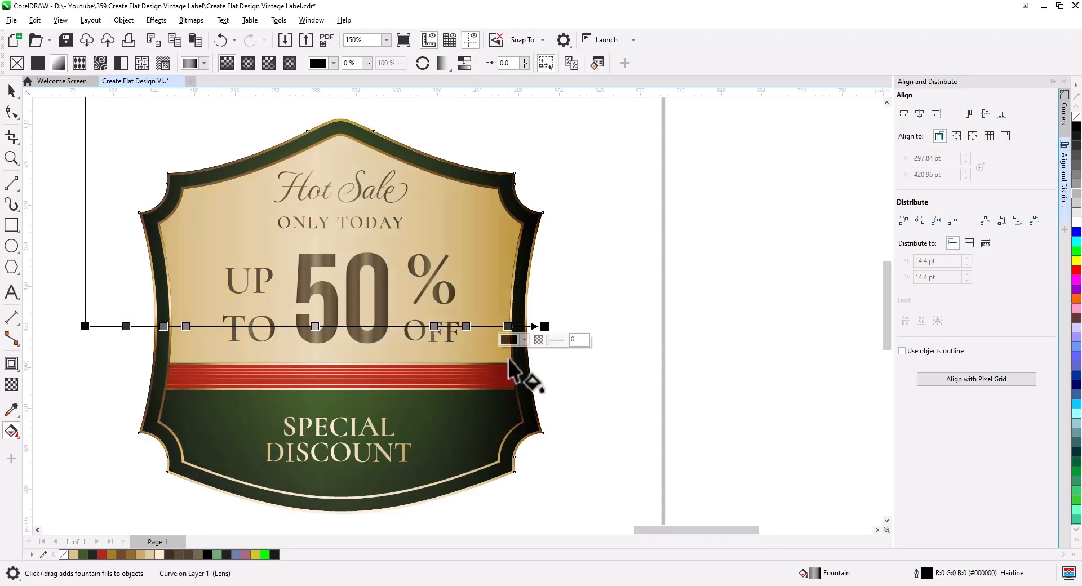
left_click_drag(545, 326, 585, 327)
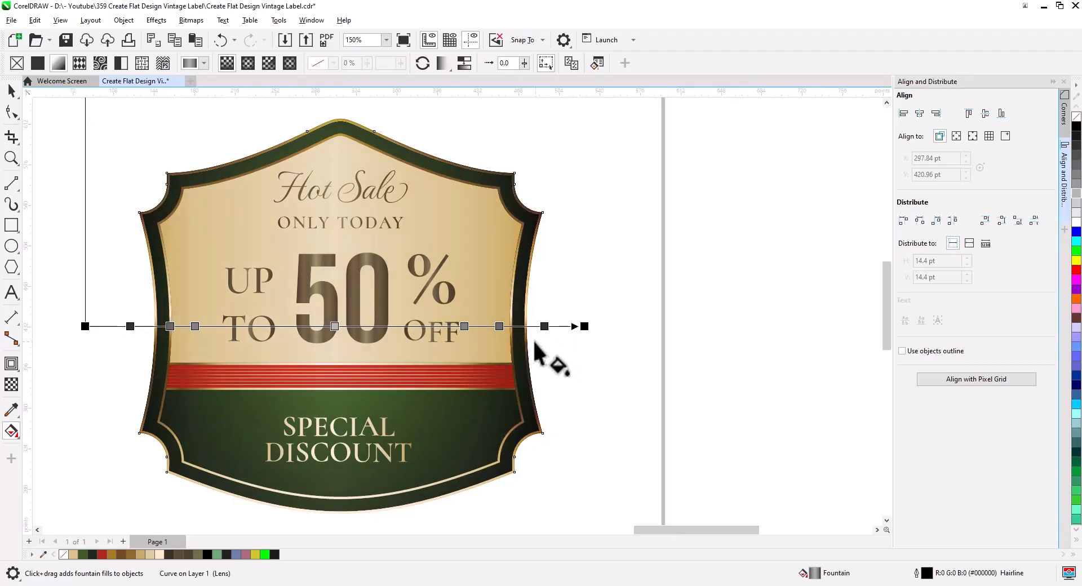
Move the gradient overlay shape off the label to the empty area on its right
left_click(11, 90)
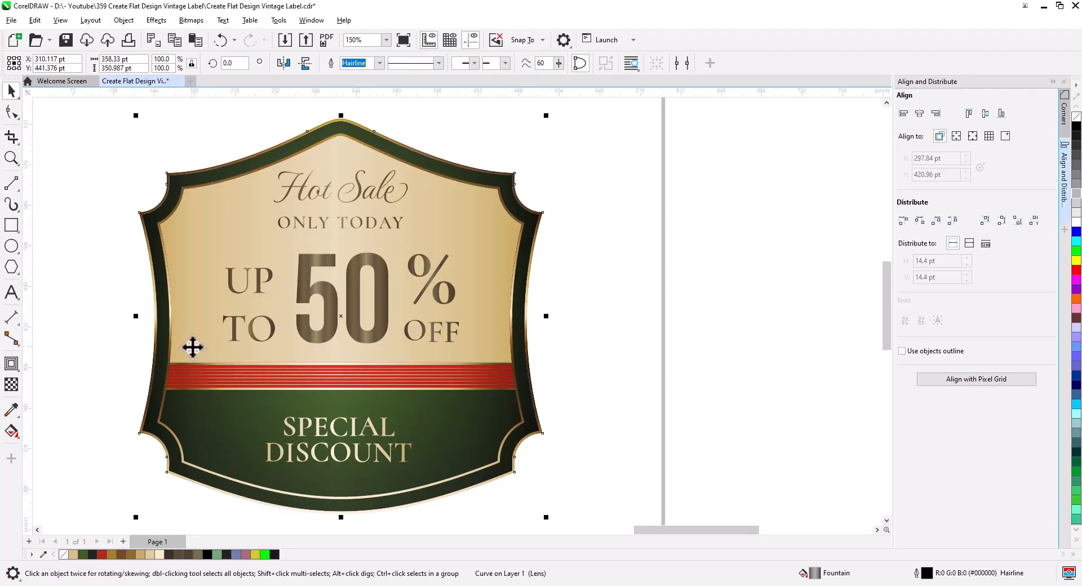
left_click_drag(193, 347, 627, 351)
left_click(565, 331)
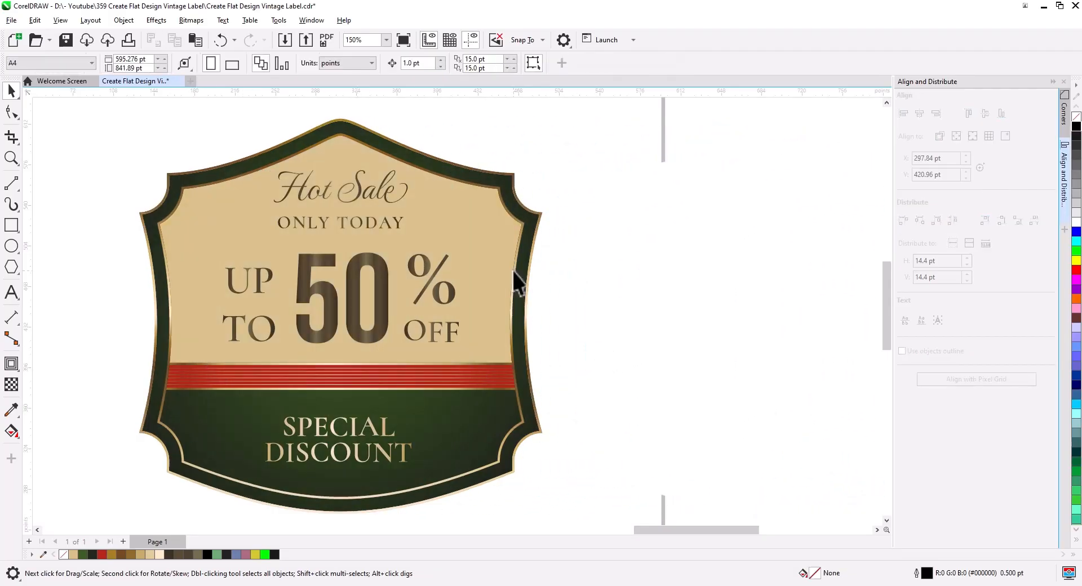
Copy the gold border curve onto a new second page and break it apart into separate shapes
left_click(513, 271)
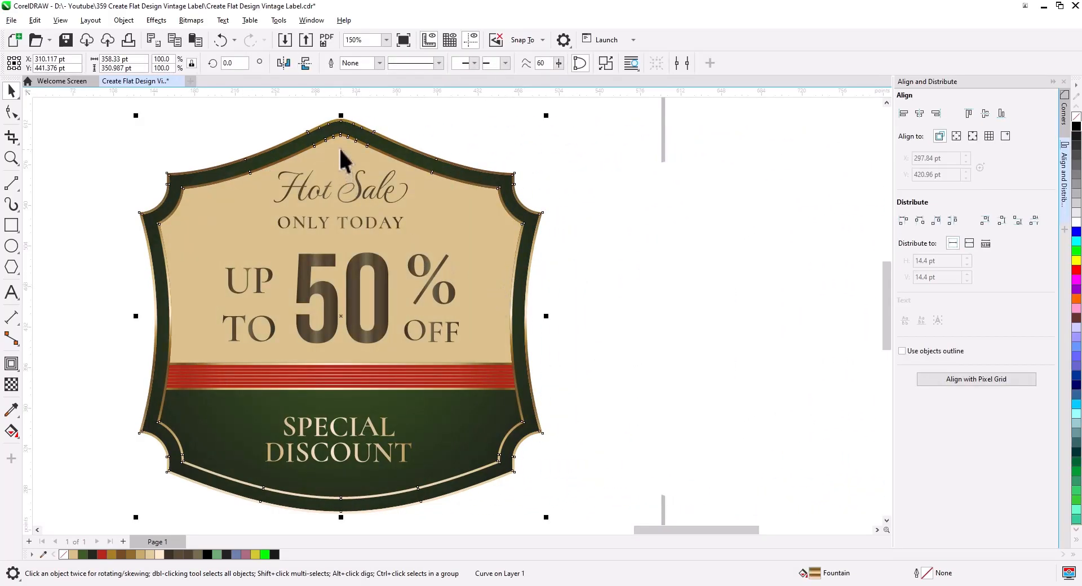
left_click(123, 542)
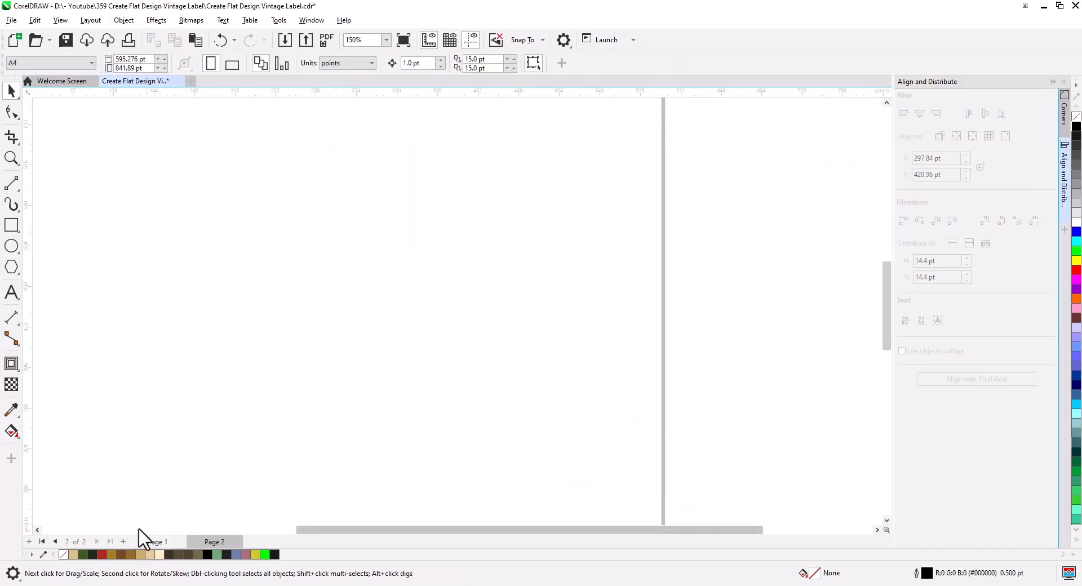
left_click(197, 41)
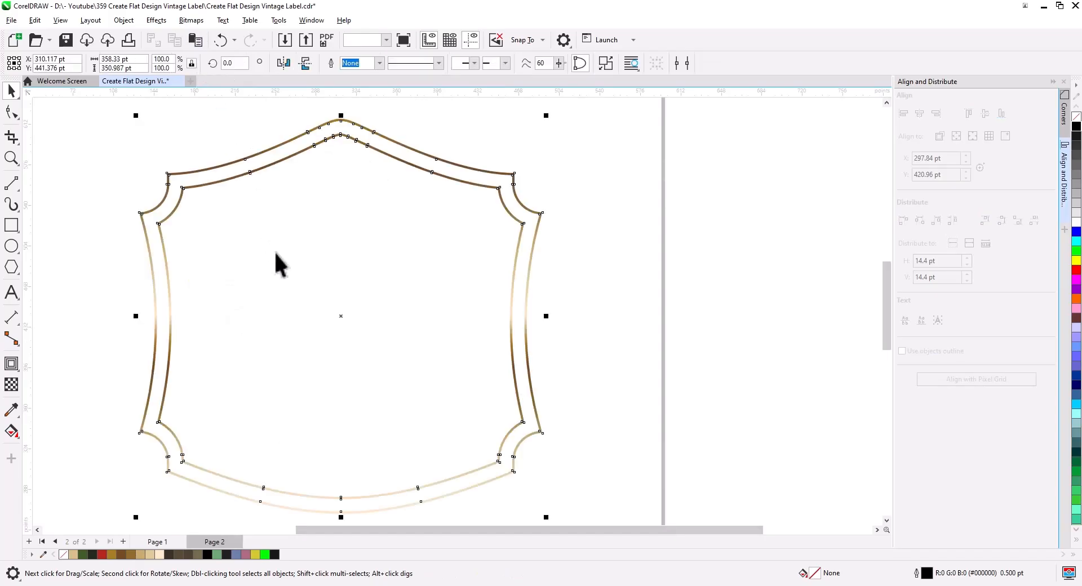
right_click(291, 159)
left_click(295, 190)
left_click(495, 157)
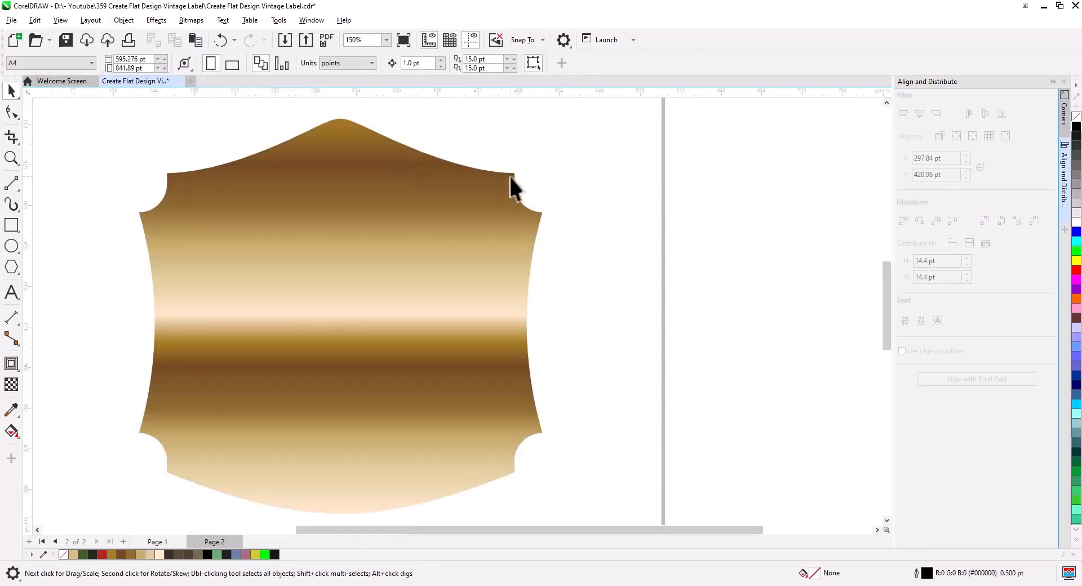
Delete the larger gold shield shapes and keep only the innermost one
left_click(509, 175)
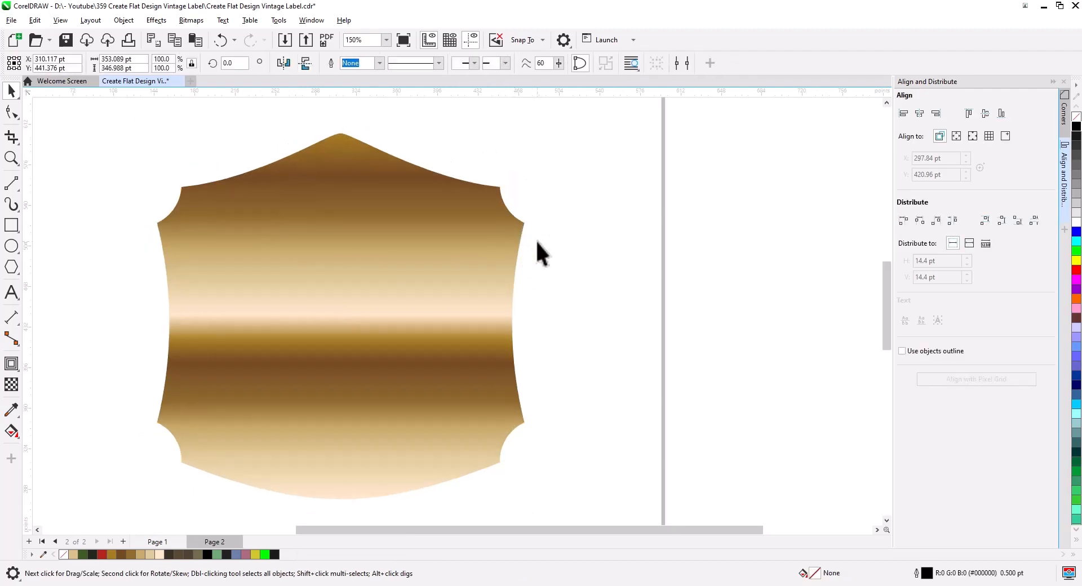
left_click(529, 255)
left_click(525, 242)
left_click(520, 265)
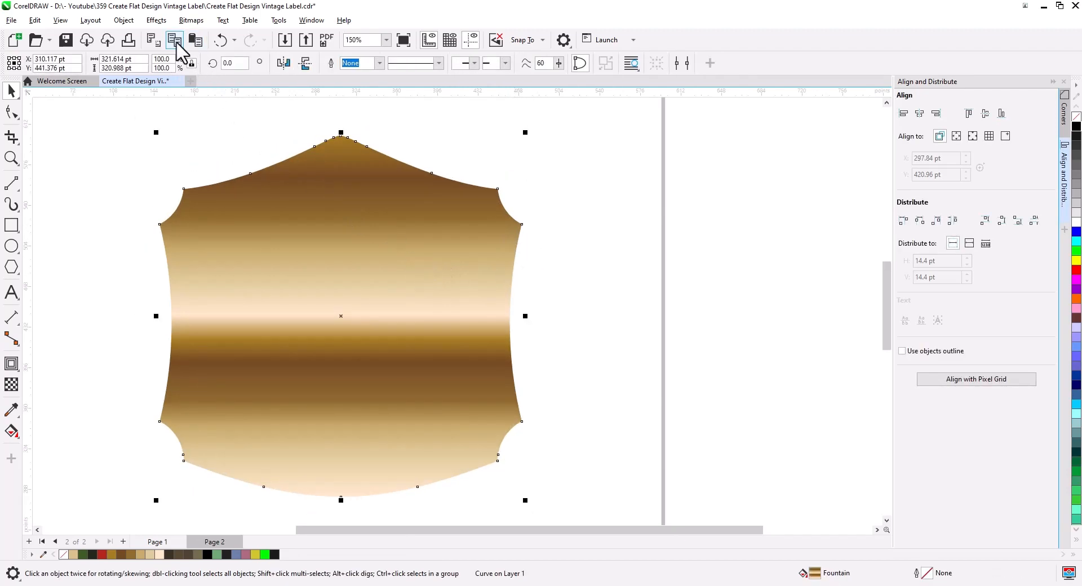
Copy the innermost gold shield shape and paste it onto the label on Page 1
left_click(175, 42)
left_click(155, 542)
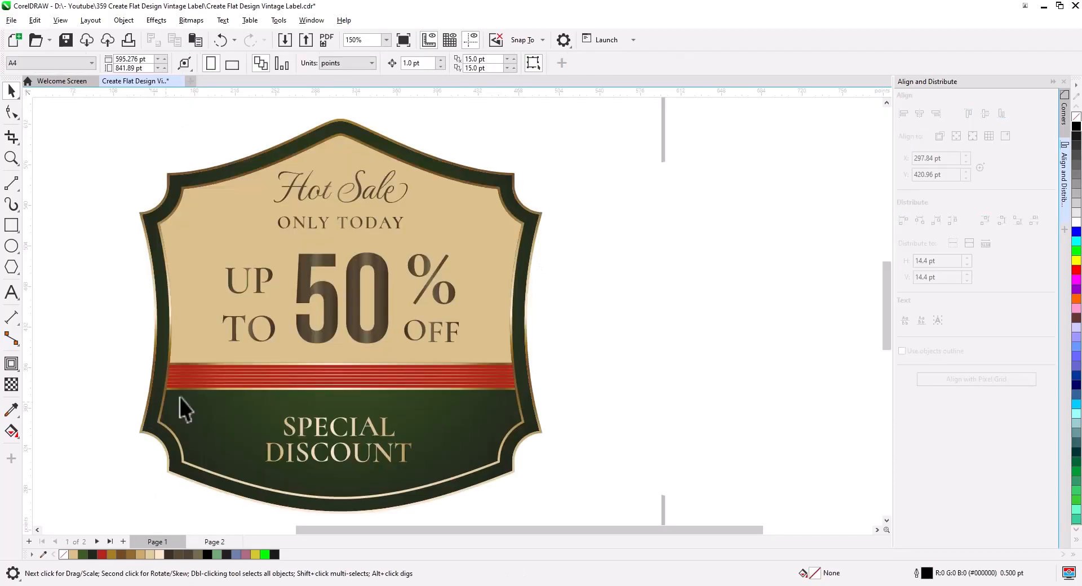
left_click(195, 40)
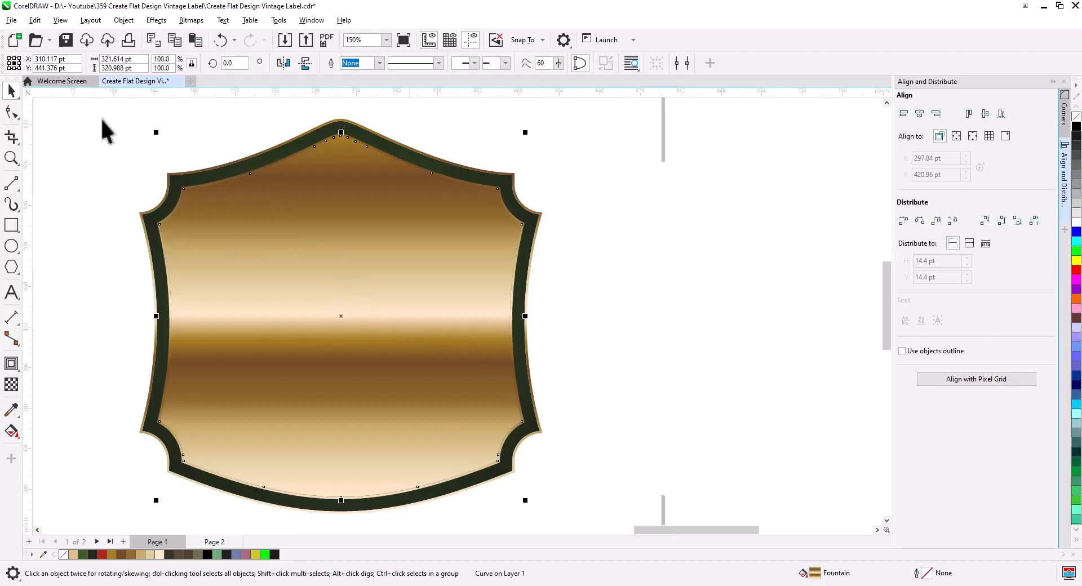
Copy the fill of the off-label gradient overlay onto the pasted gold shield, and delete the old overlay shape
left_click(35, 20)
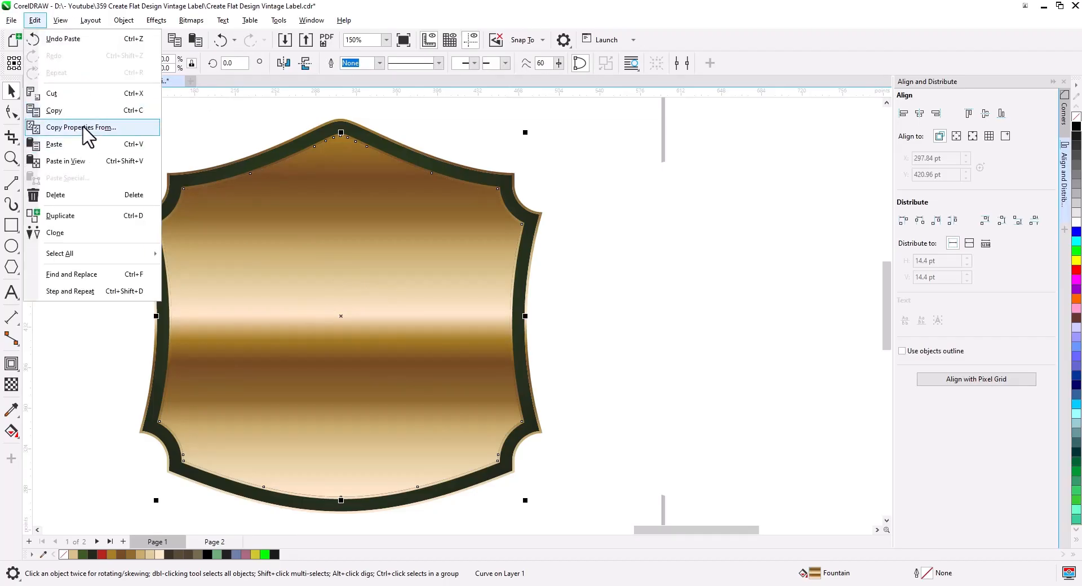
left_click(85, 128)
left_click(552, 319)
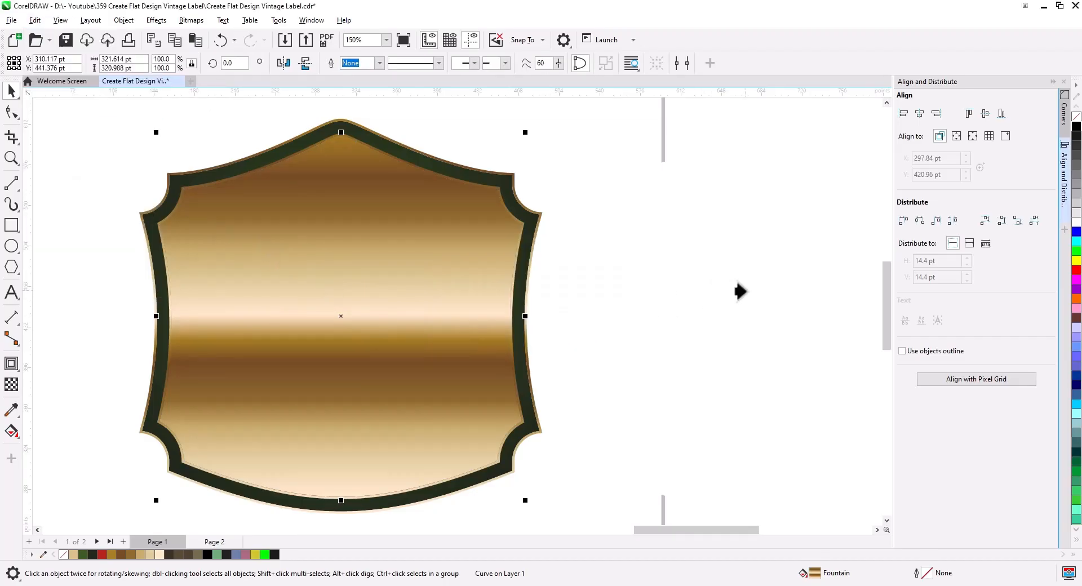
left_click(677, 300)
left_click(648, 296)
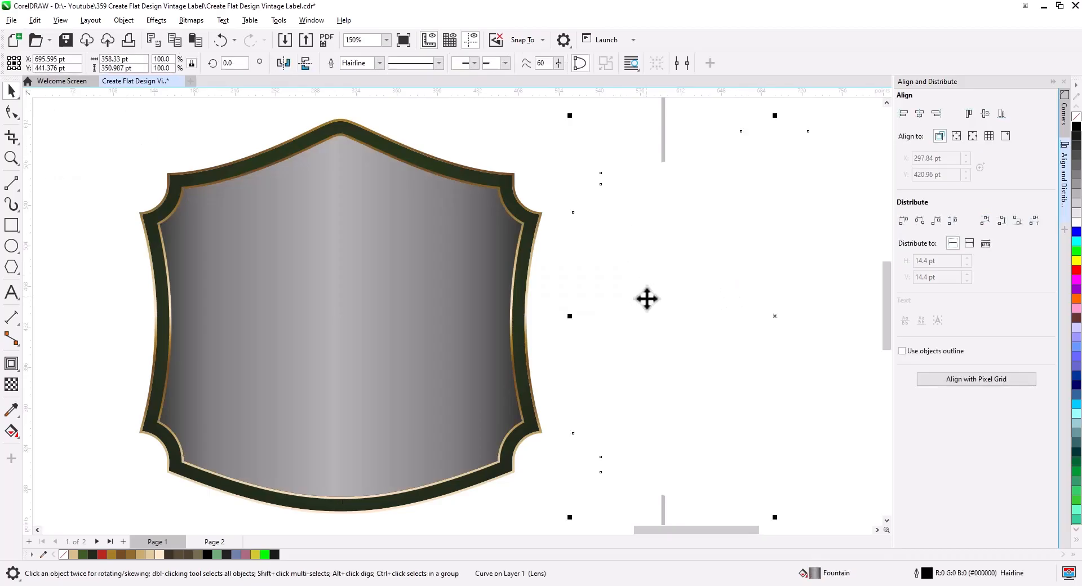
key("Delete")
Set the merge mode of the inner grey gradient shield's transparency to Overlay
left_click(329, 336)
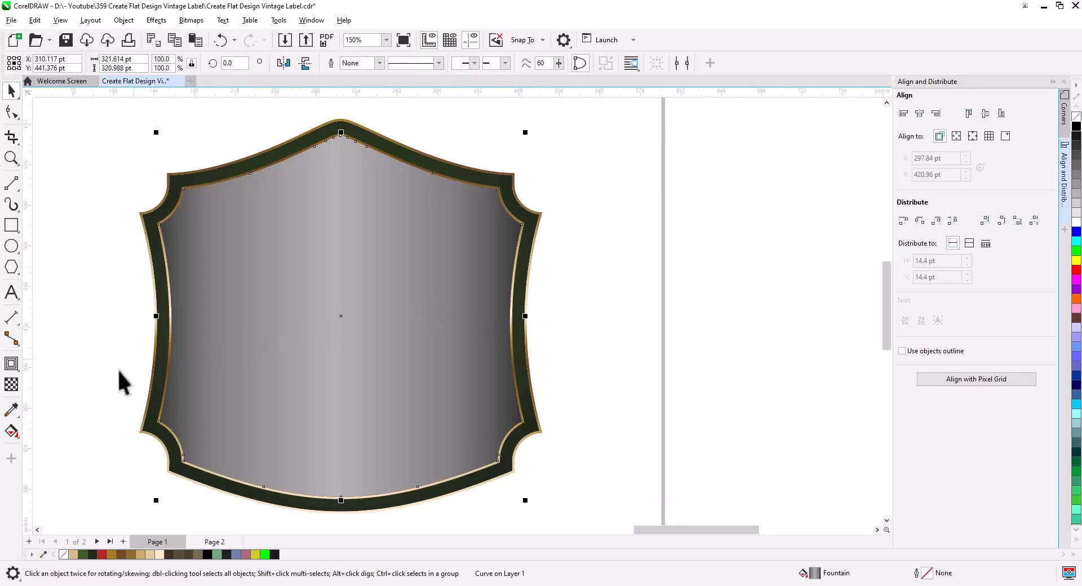
left_click(11, 384)
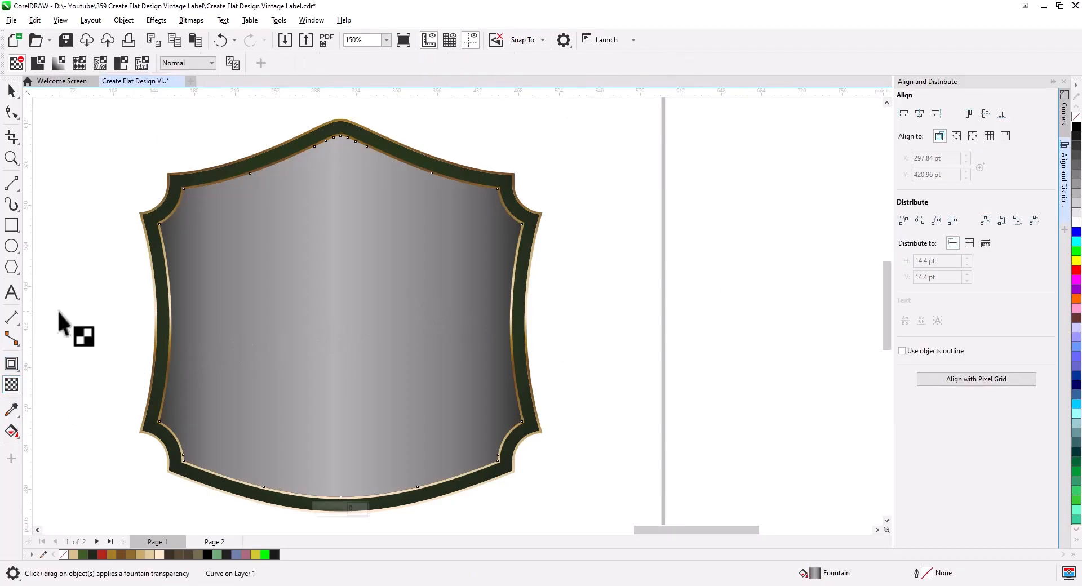
left_click(186, 63)
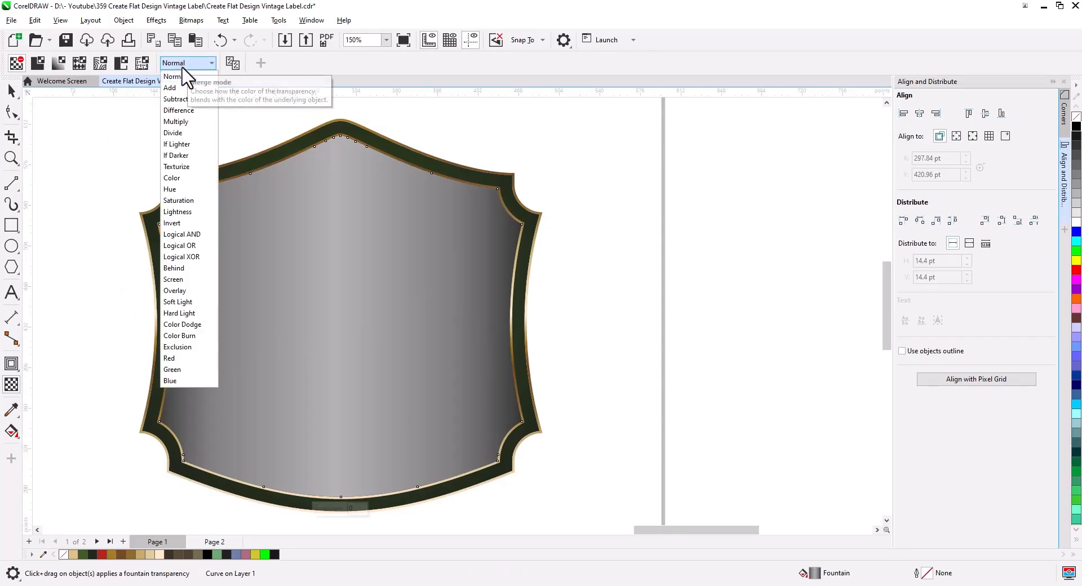
left_click(197, 290)
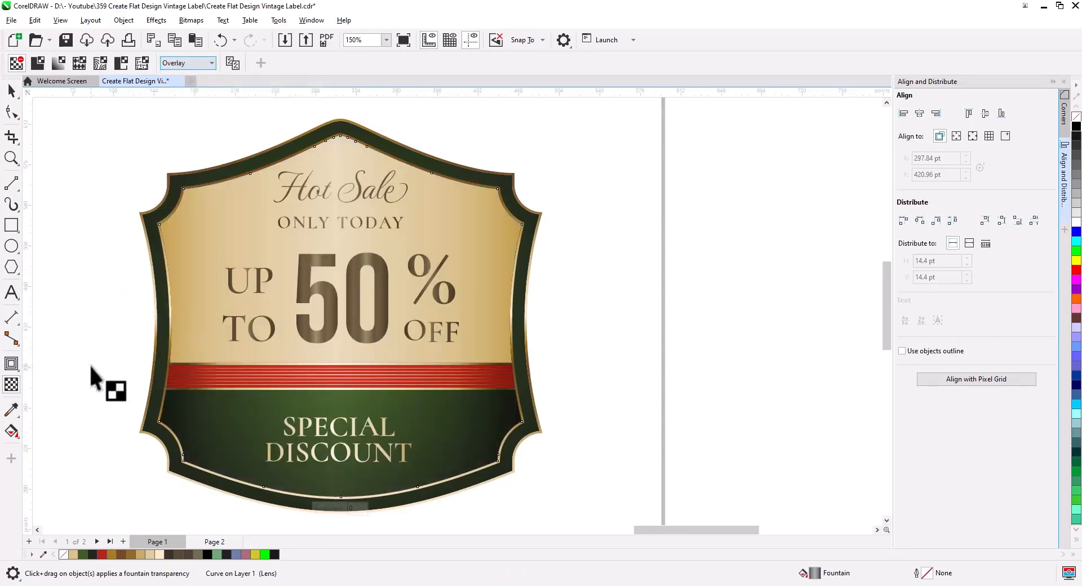
Pull both ends of the overlay shield's horizontal gradient inward toward the label's side borders
left_click(12, 431)
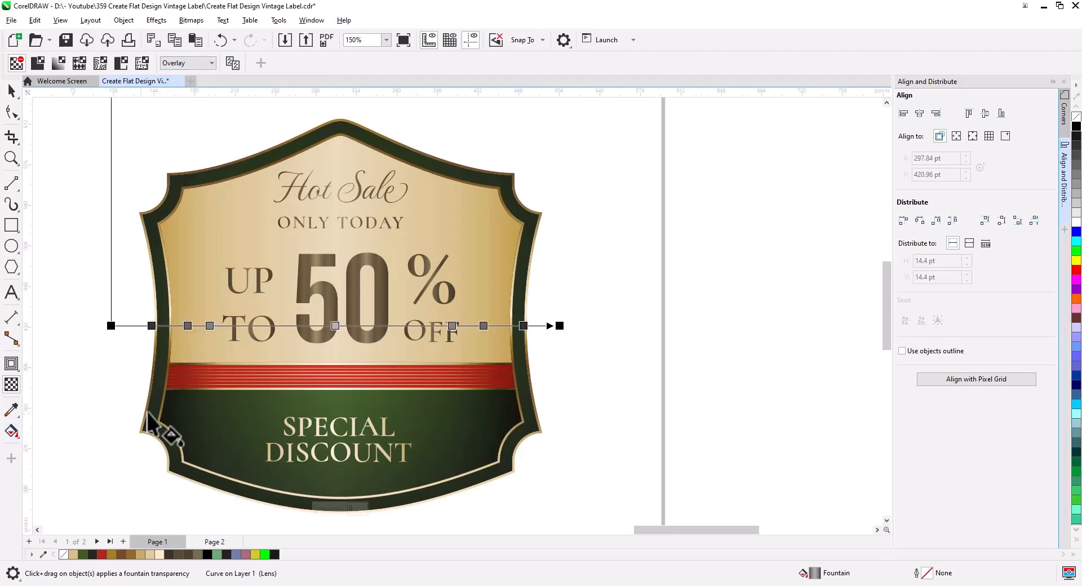
left_click_drag(111, 325, 144, 326)
left_click_drag(559, 326, 536, 331)
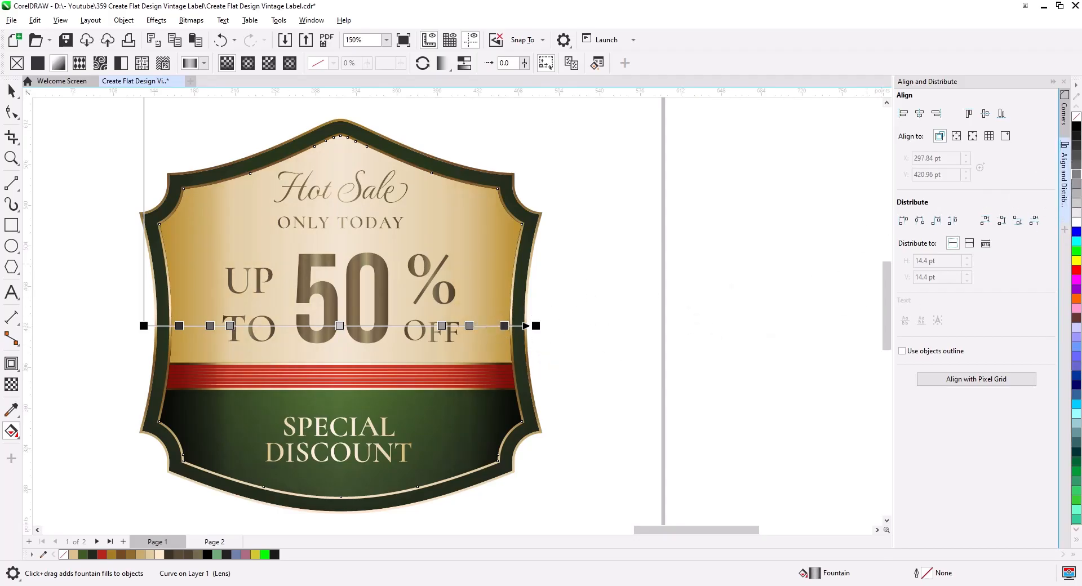
left_click(11, 92)
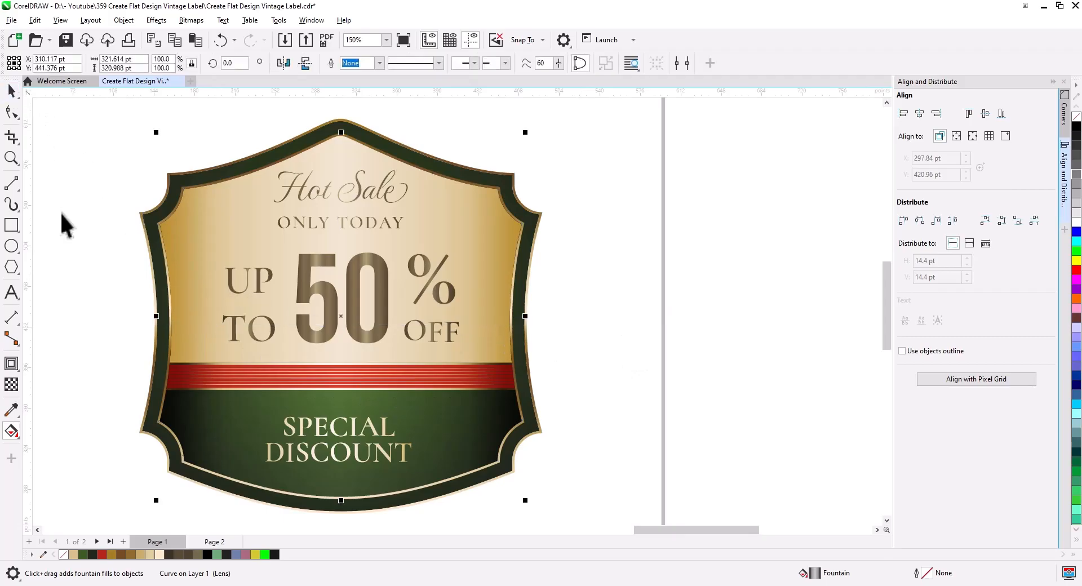
left_click(60, 213)
Duplicate the plain outlined shield beside the label, offset horizontally toward the label
scroll(348, 327, "down", 1)
scroll(361, 338, "up", 1)
left_click_drag(396, 397, 491, 316)
scroll(475, 366, "down", 1)
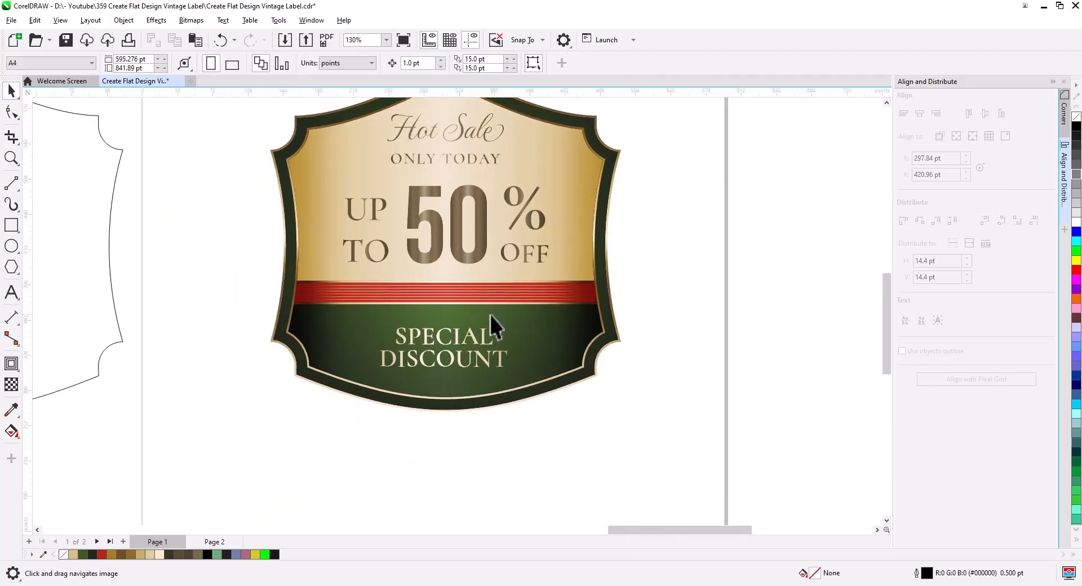
left_click(116, 341)
left_click_drag(117, 340, 255, 347)
left_click(282, 369)
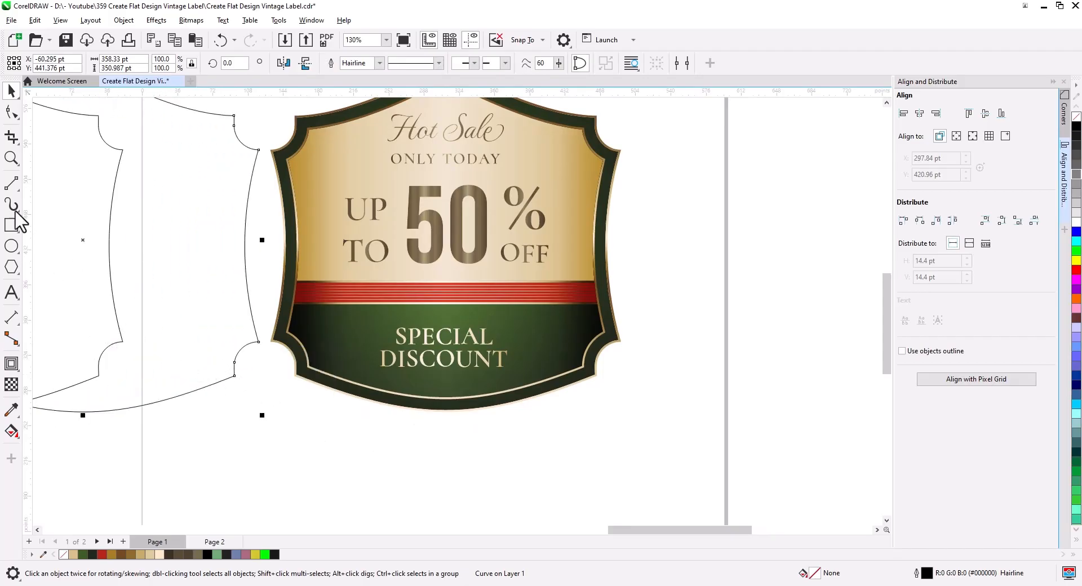
Break the duplicated shield outline at the four corner nodes where its curved sides begin and end
left_click(11, 112)
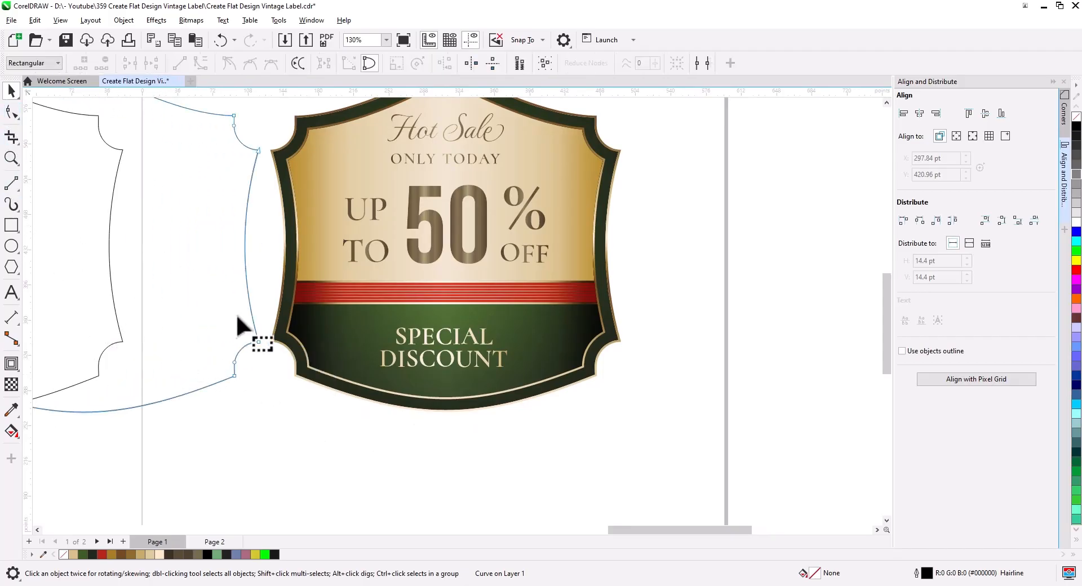
left_click(259, 343)
left_click_drag(252, 139, 271, 179)
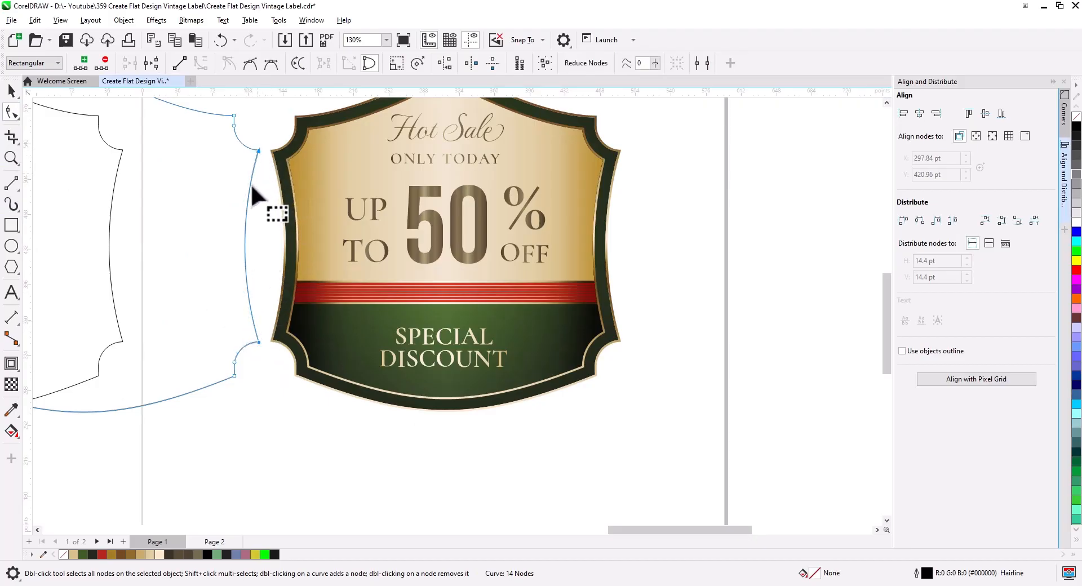
left_click(154, 63)
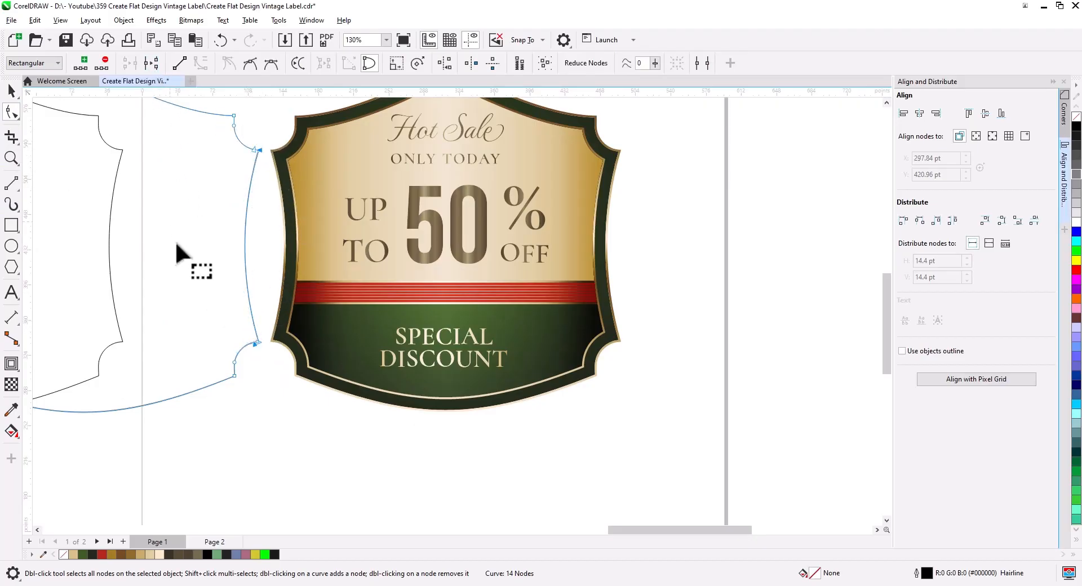
left_click_drag(181, 249, 463, 300)
left_click_drag(166, 182, 201, 398)
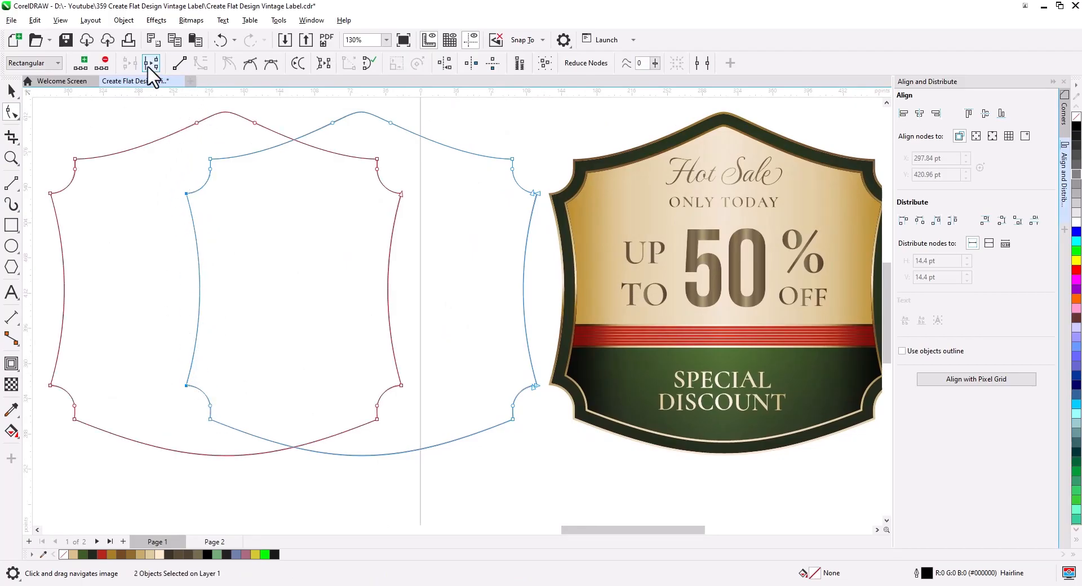
Break the duplicated shield curve apart and delete its upper and lower segments, keeping only the two side arcs
left_click(11, 91)
left_click(364, 125)
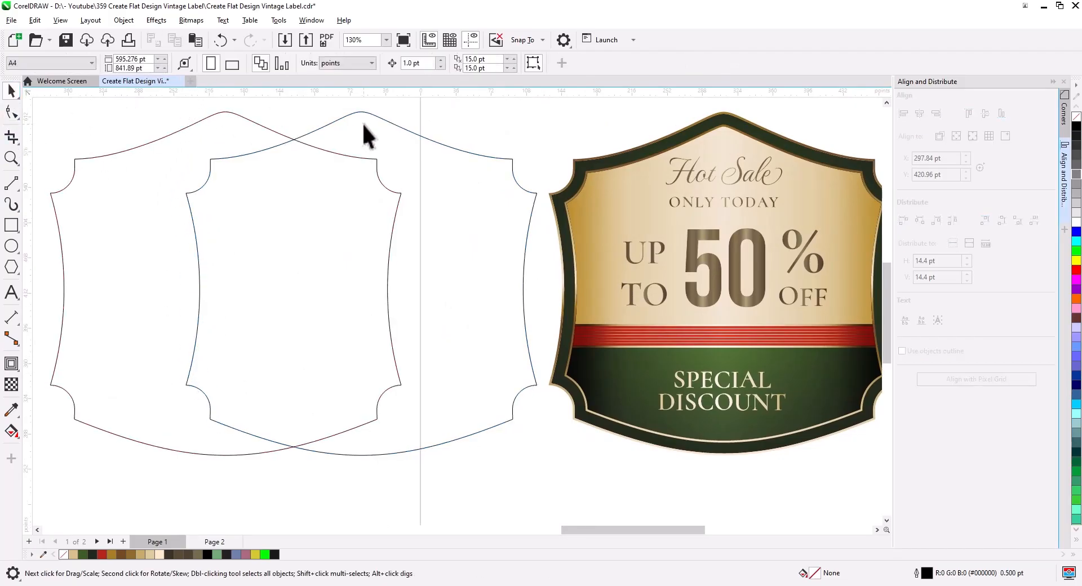
left_click(360, 112)
right_click(361, 112)
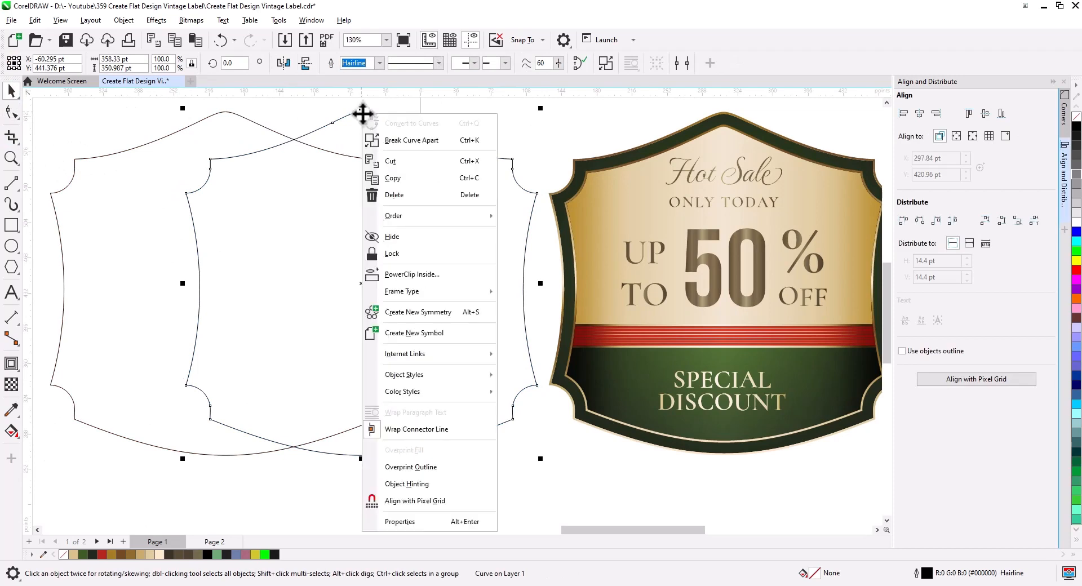
left_click(395, 140)
left_click(418, 121)
left_click(410, 129)
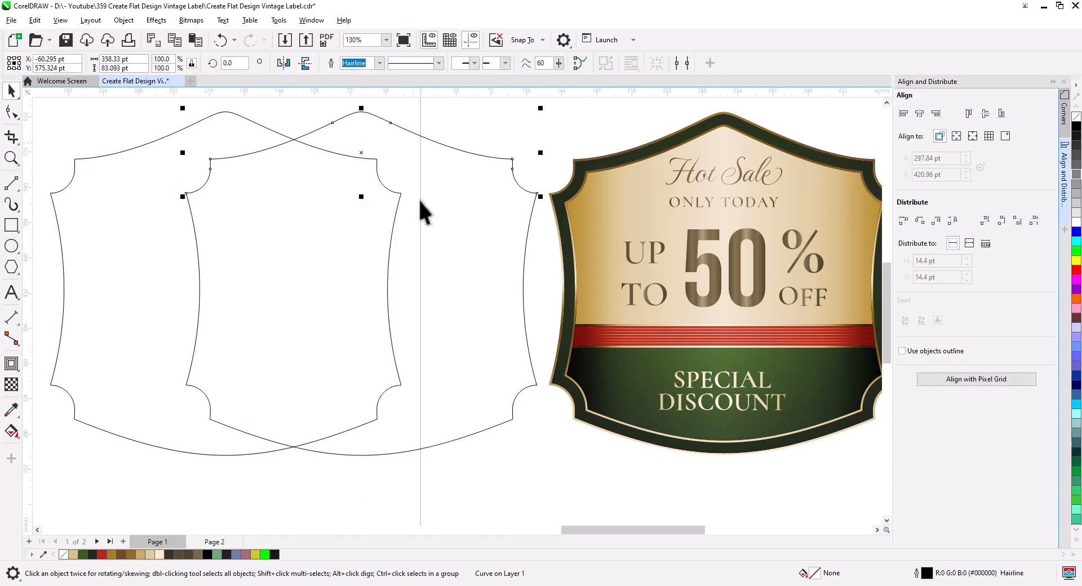
key("Delete")
left_click(454, 439)
key("Delete")
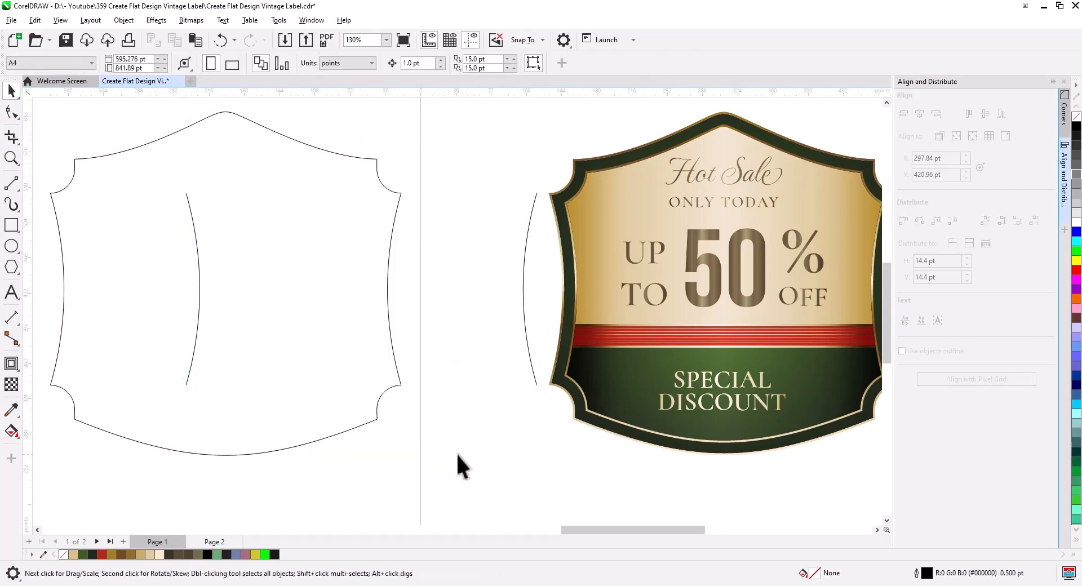
Place the right-hand side arc over the label, just inside its right border
left_click(526, 361)
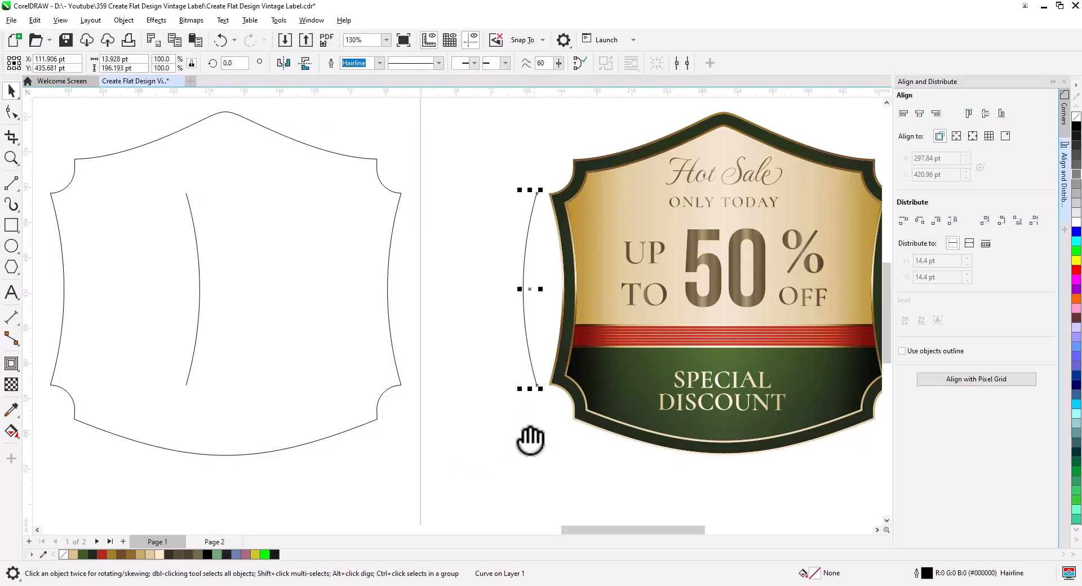
left_click_drag(532, 438, 380, 447)
left_click_drag(370, 343, 494, 352)
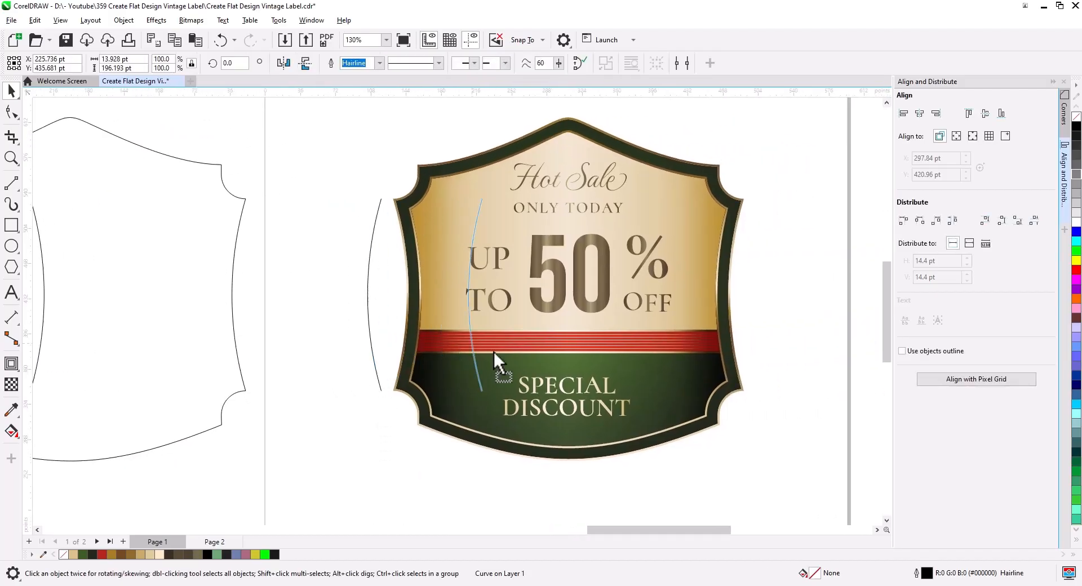
left_click_drag(701, 357, 542, 437)
Close the arc with a straight line between its ends and bend that line outward into a thin crescent
scroll(706, 370, "up", 3)
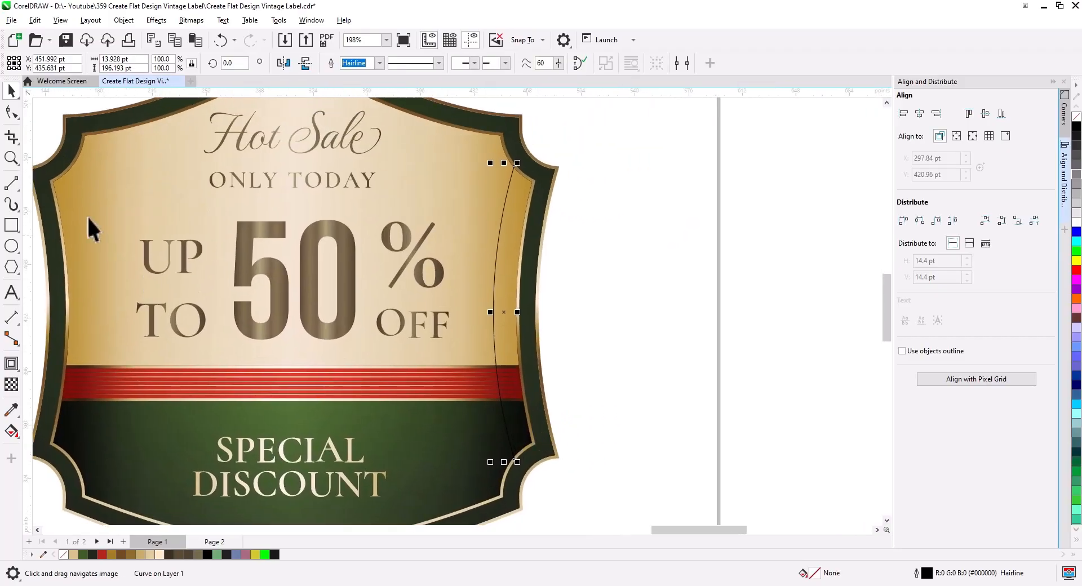
left_click(11, 183)
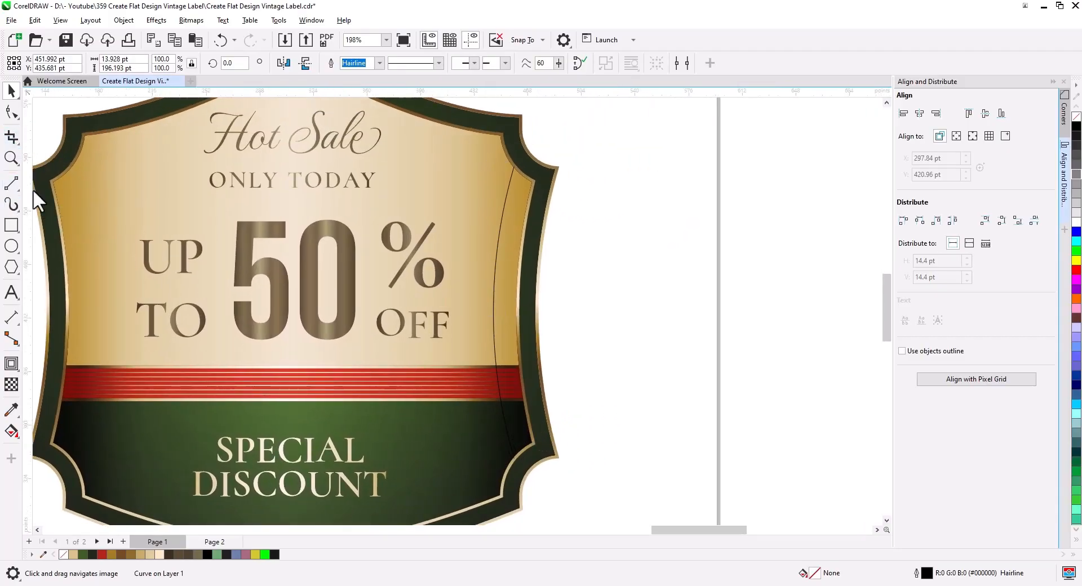
left_click_drag(512, 169, 515, 458)
left_click(11, 112)
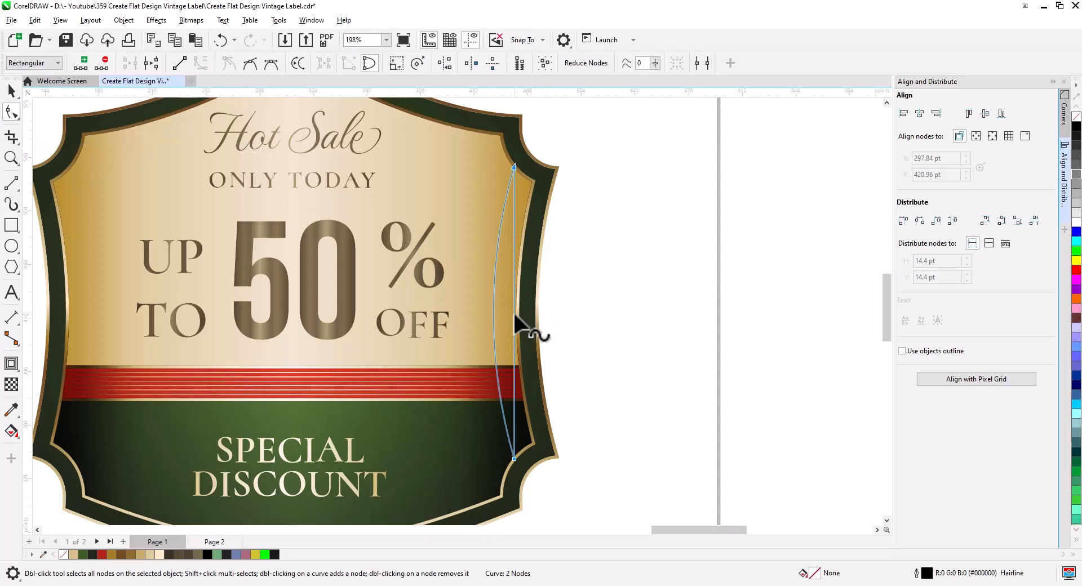
left_click_drag(514, 314, 479, 314)
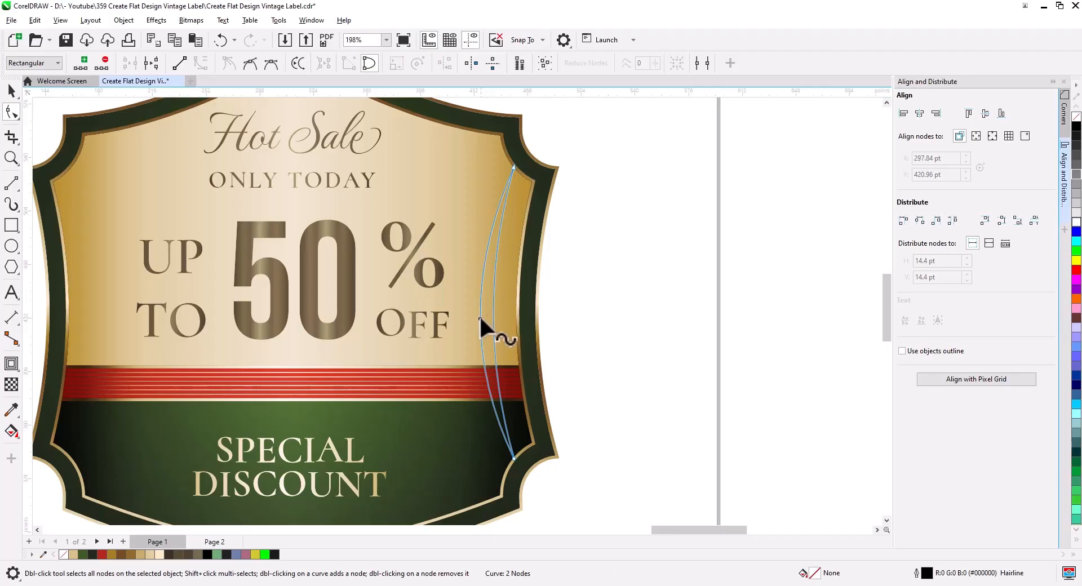
Duplicate the crescent and offset the copy slightly so that two crescents sit side by side
key("space")
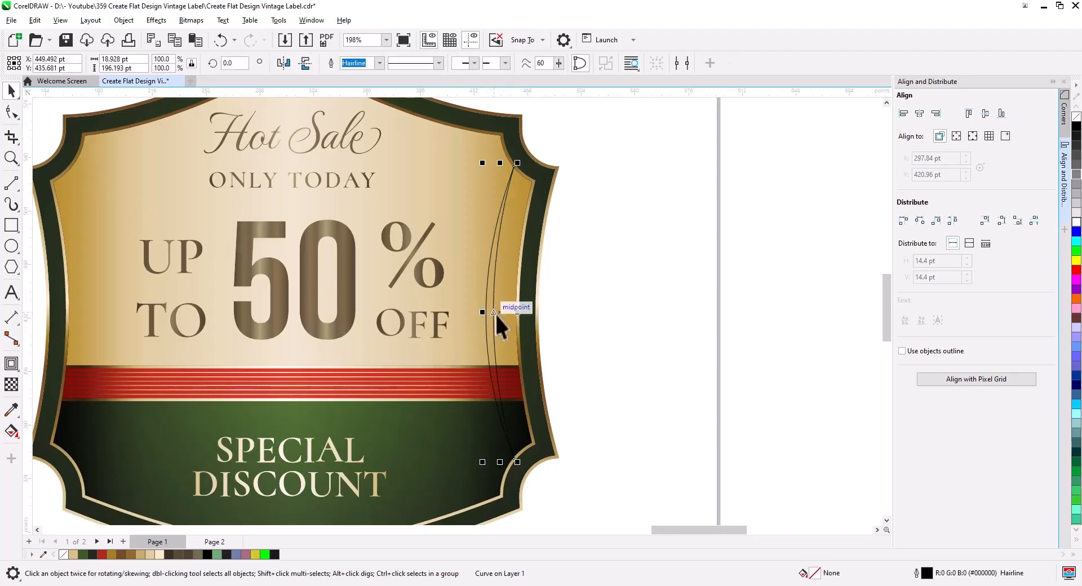
left_click_drag(495, 313, 514, 317)
left_click(525, 345)
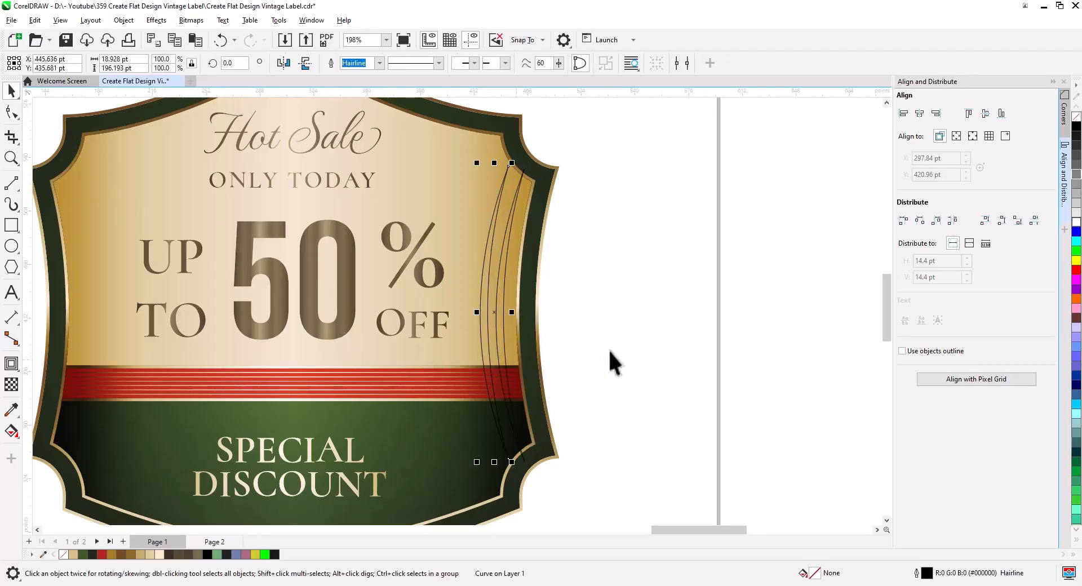
Fill the right crescent black and the left one white, and remove the outline from both
left_click(1076, 127)
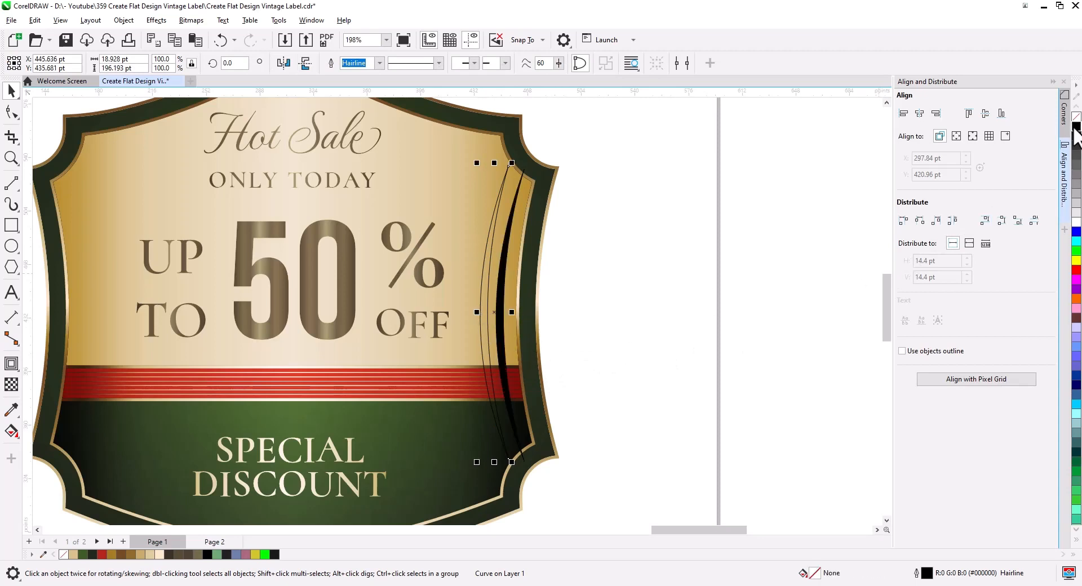
left_click(1076, 223)
left_click(500, 321, "shift")
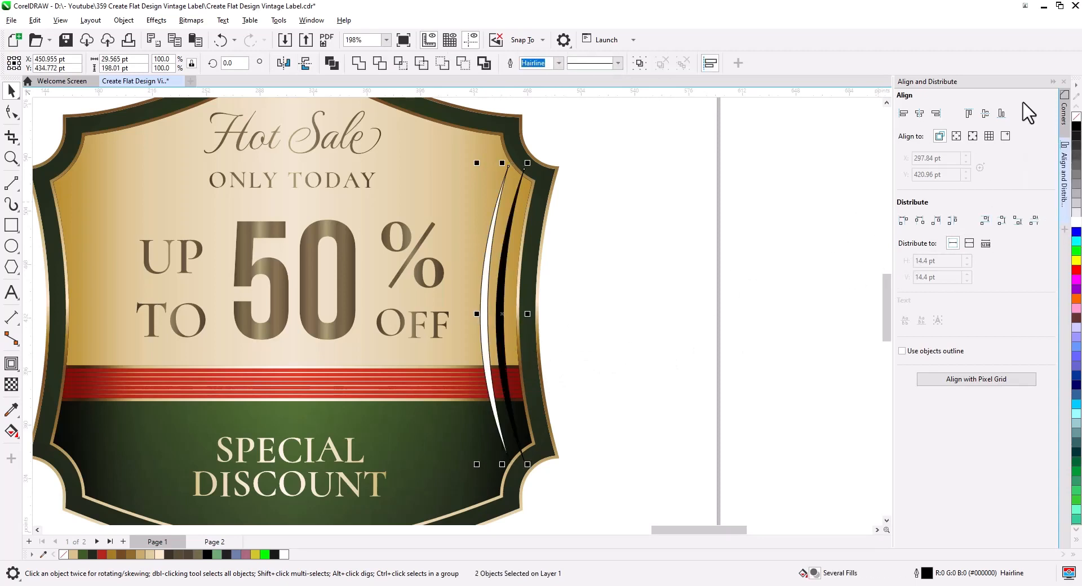
right_click(1076, 116)
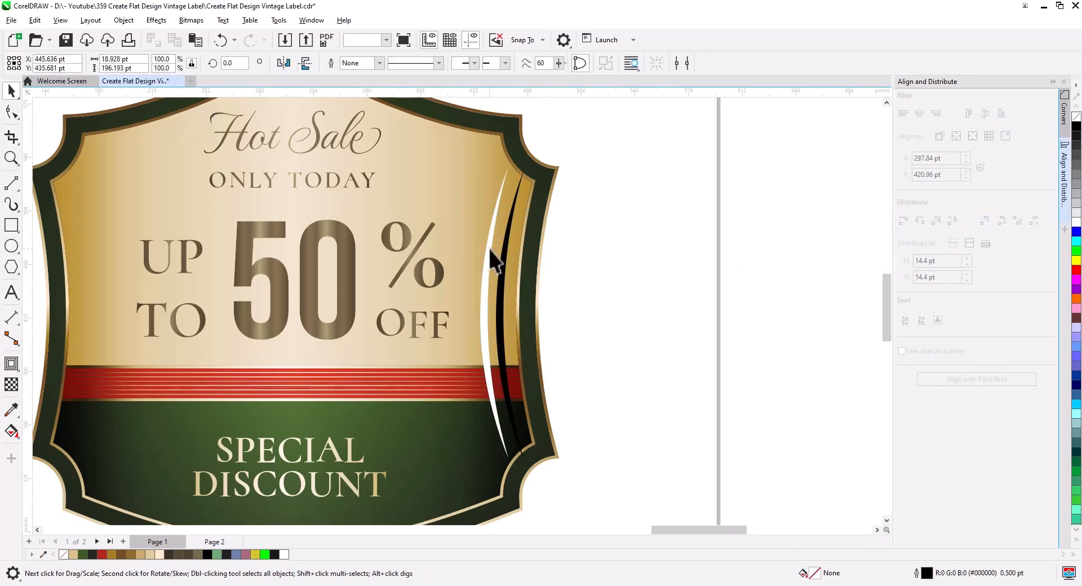
Apply a Gaussian Blur with a radius of about 19.3 pixels to both crescents
left_click_drag(526, 163, 521, 157)
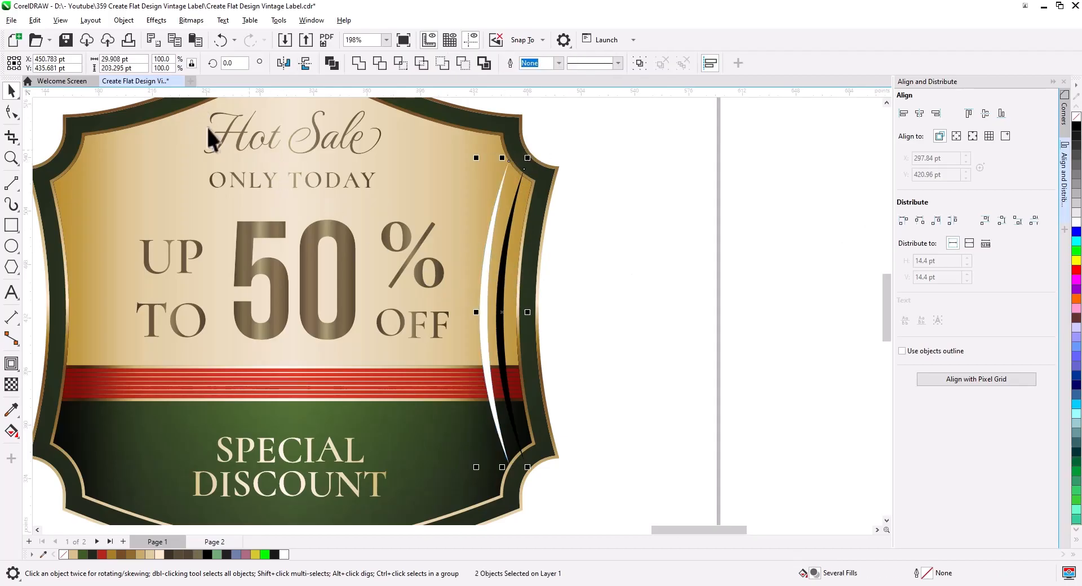
left_click(157, 20)
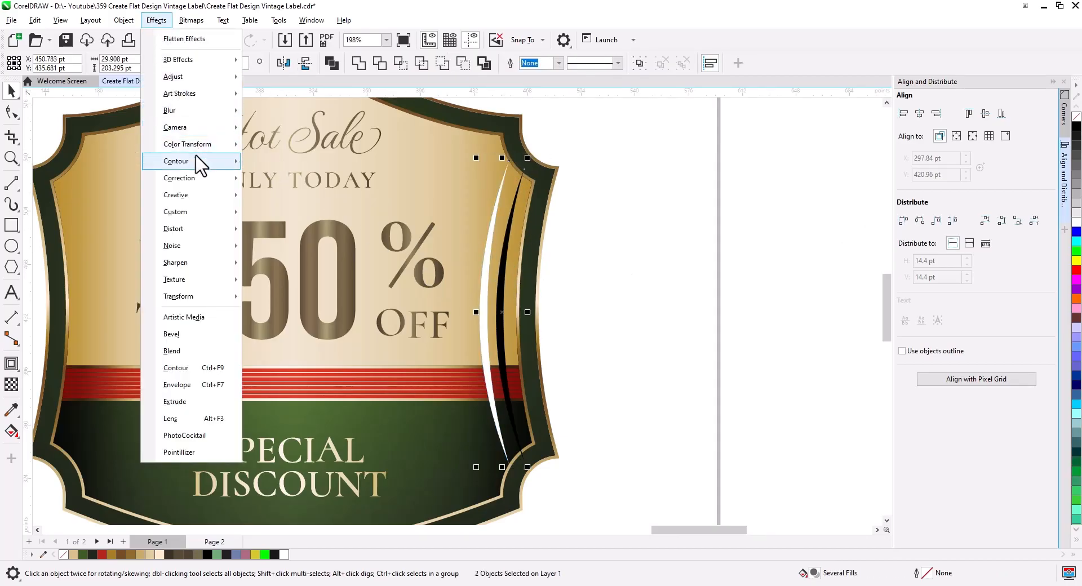
mouse_move(186, 112)
left_click(302, 169)
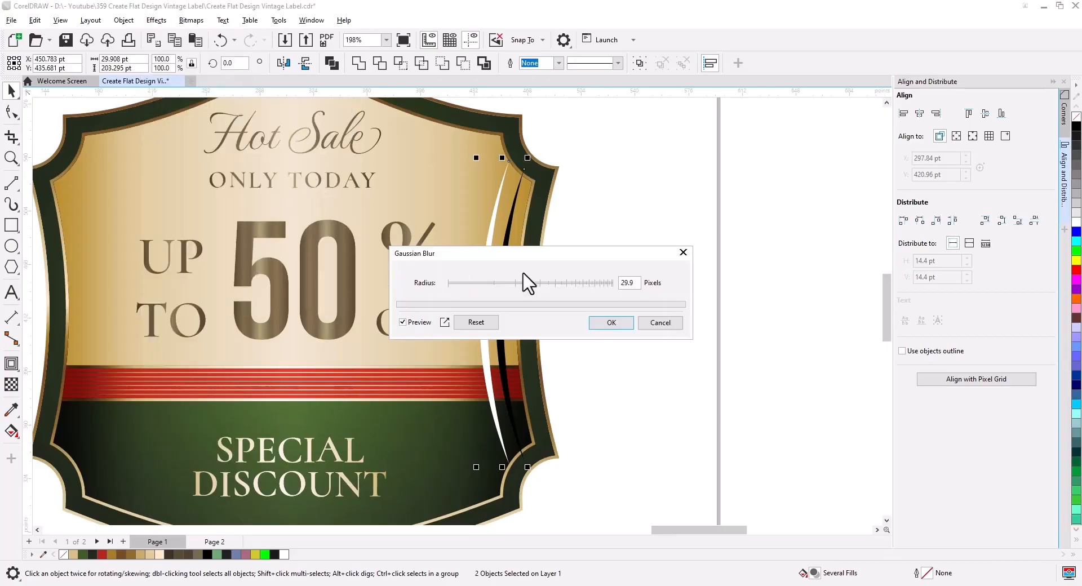
left_click_drag(541, 254, 788, 239)
left_click_drag(777, 265, 762, 266)
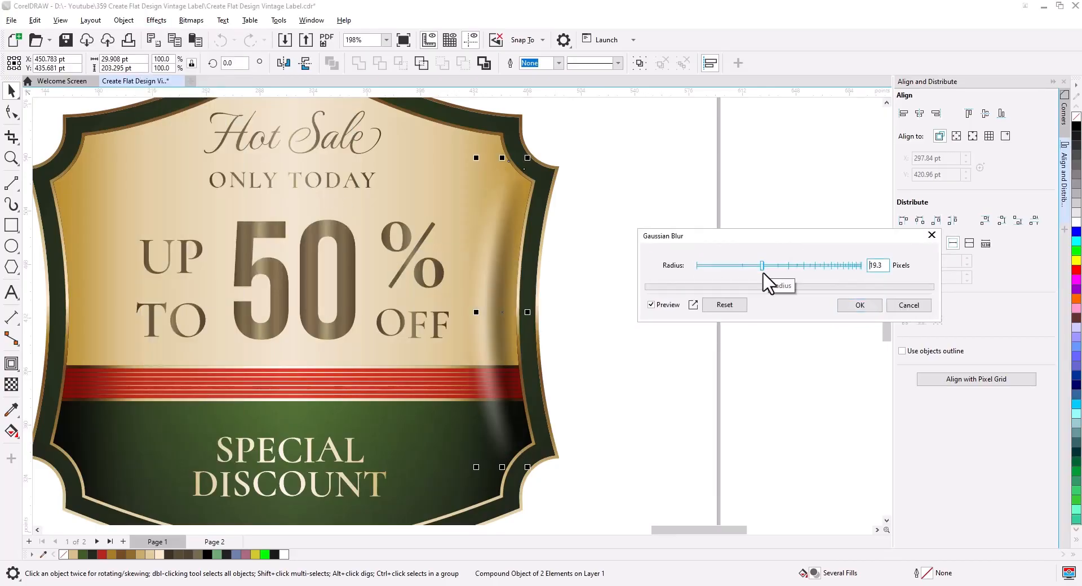
left_click(859, 305)
left_click(592, 333)
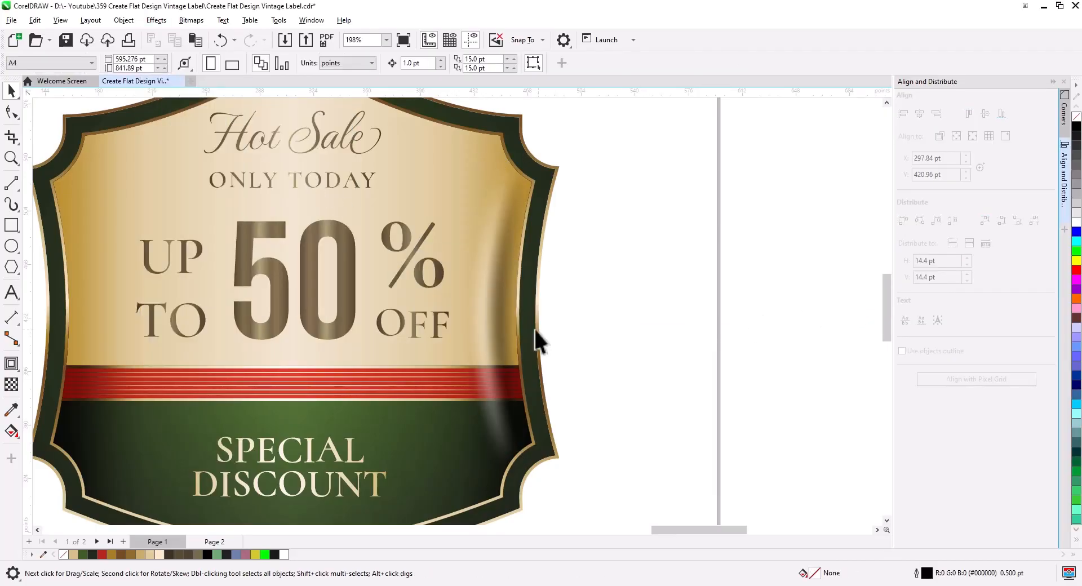
Shift the blurred white and black crescents slightly outward, closer to the label's right border
left_click(497, 316)
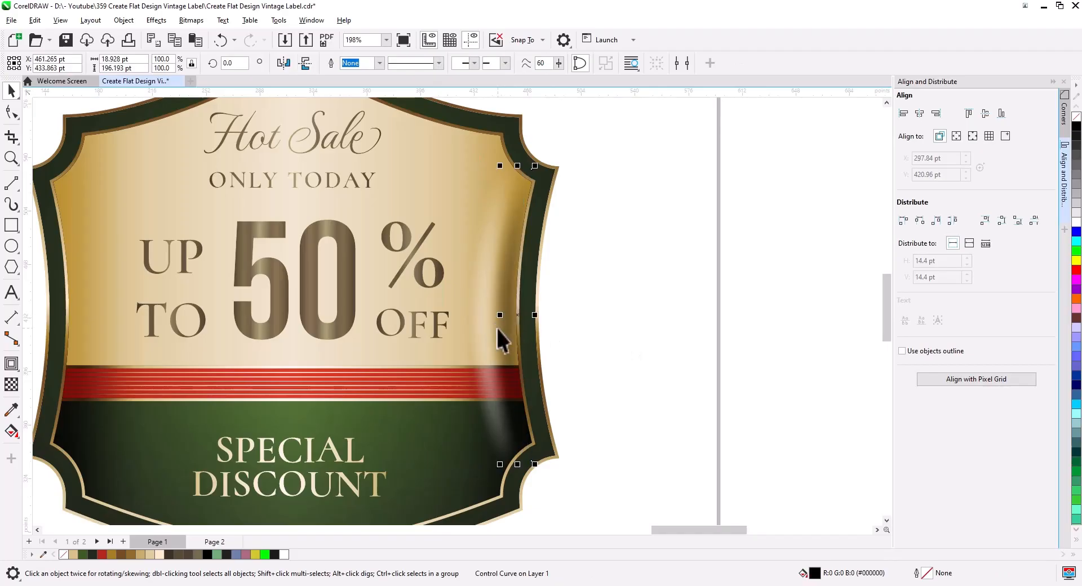
left_click_drag(482, 337, 486, 338)
key("ctrl+z")
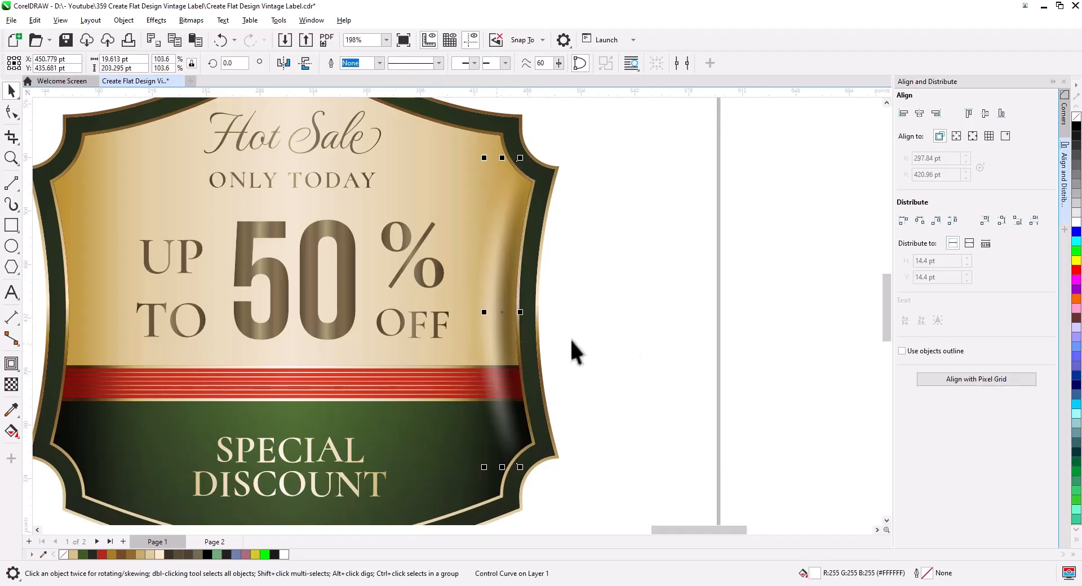
left_click(490, 354, "shift")
Duplicate the blurred crescents, mirror the copy horizontally, and place it just inside the label's left border
scroll(501, 384, "down", 2)
left_click_drag(516, 403, 354, 390)
left_click(370, 417)
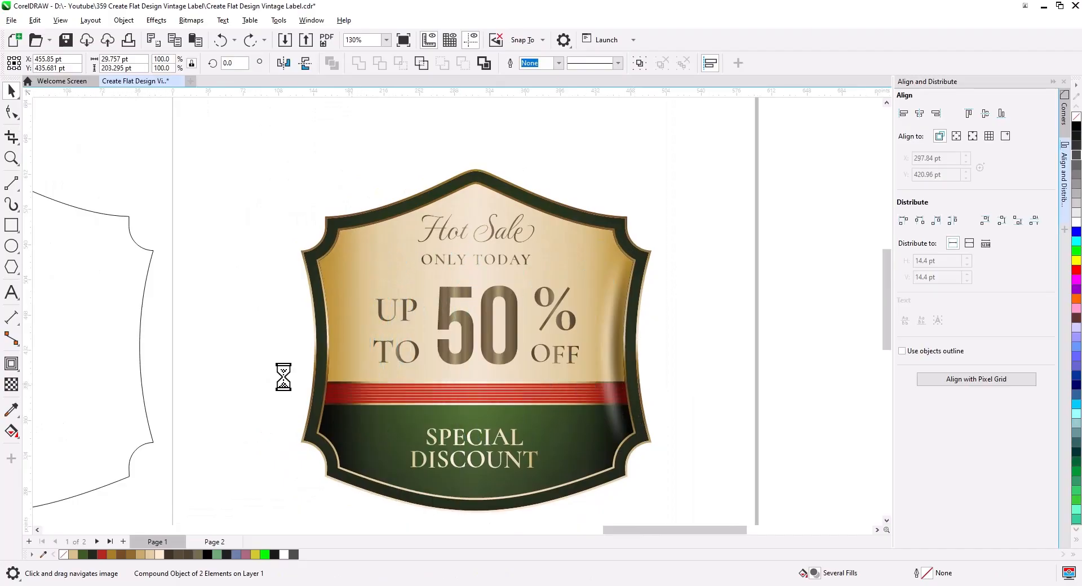
left_click(284, 63)
left_click_drag(358, 367, 340, 369)
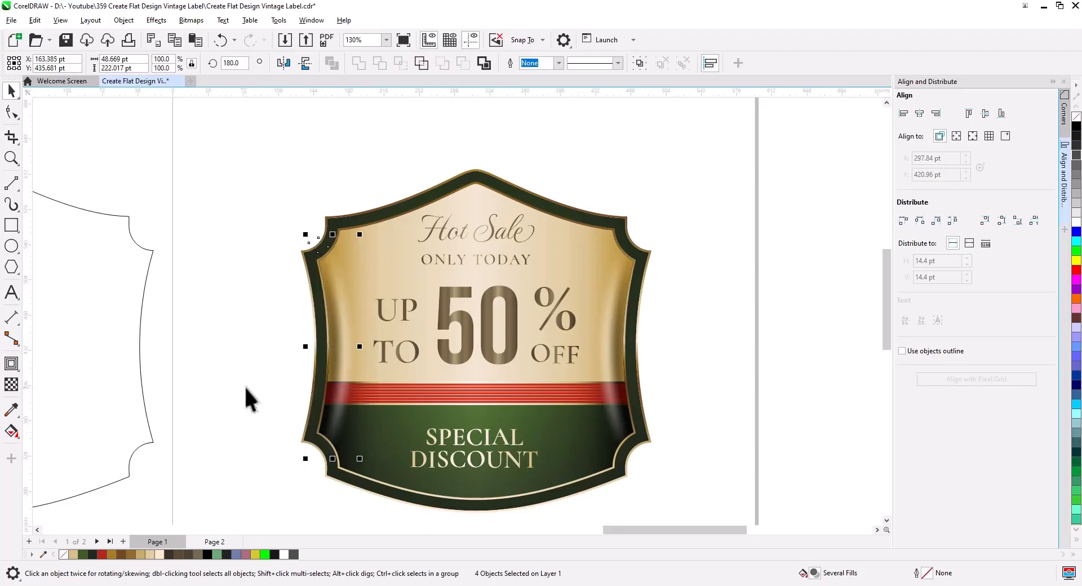
left_click(248, 384)
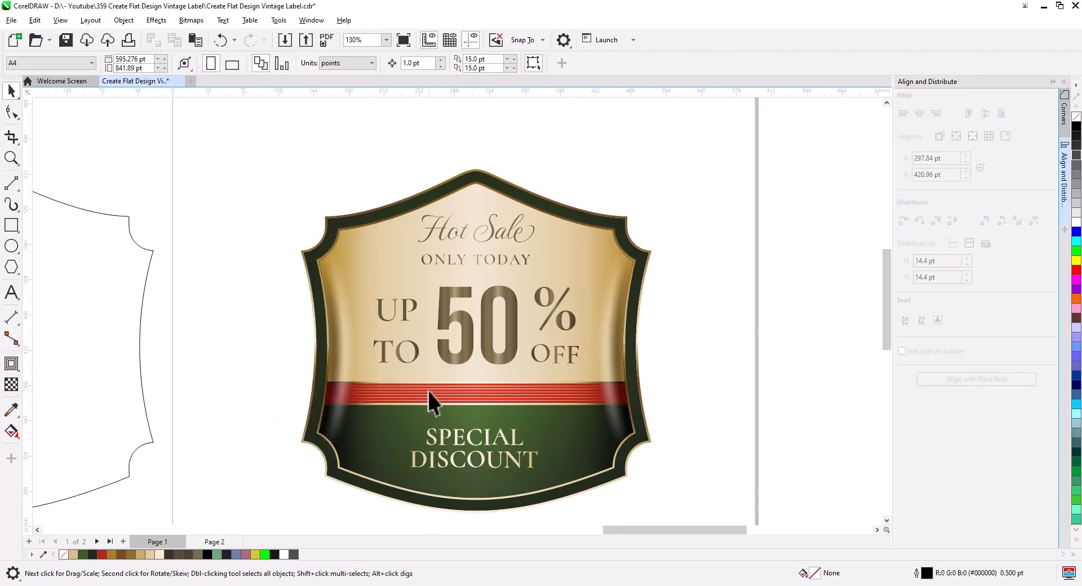
Draw a diagonal line across the flat-coloured label copy from upper right to lower left and bend it into an arc
scroll(509, 384, "up", 3)
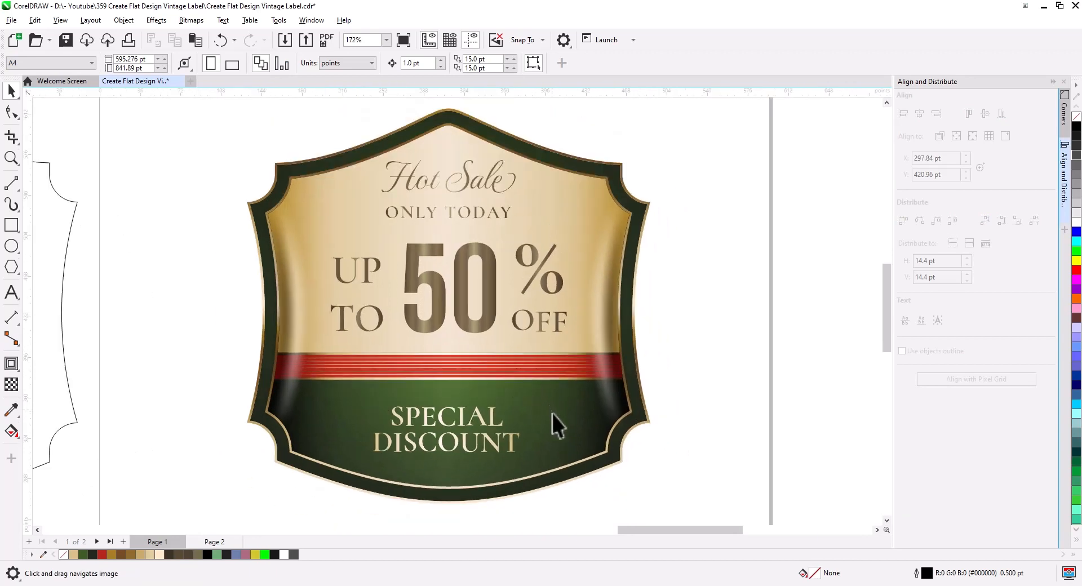
scroll(552, 414, "down", 2)
left_click_drag(503, 376, 146, 376)
left_click_drag(460, 397, 201, 406)
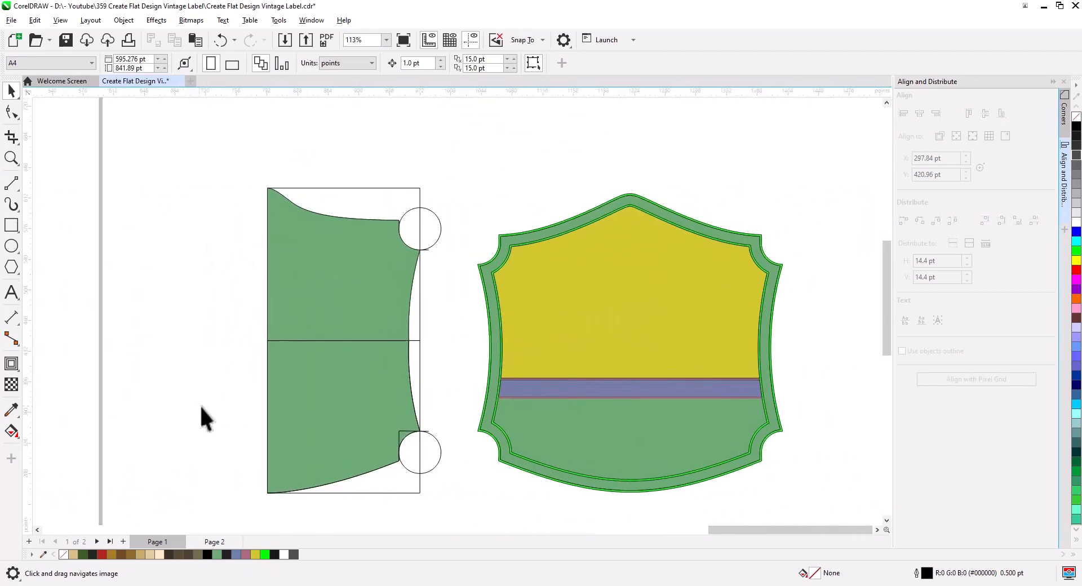
scroll(641, 364, "up", 2)
left_click_drag(640, 364, 515, 376)
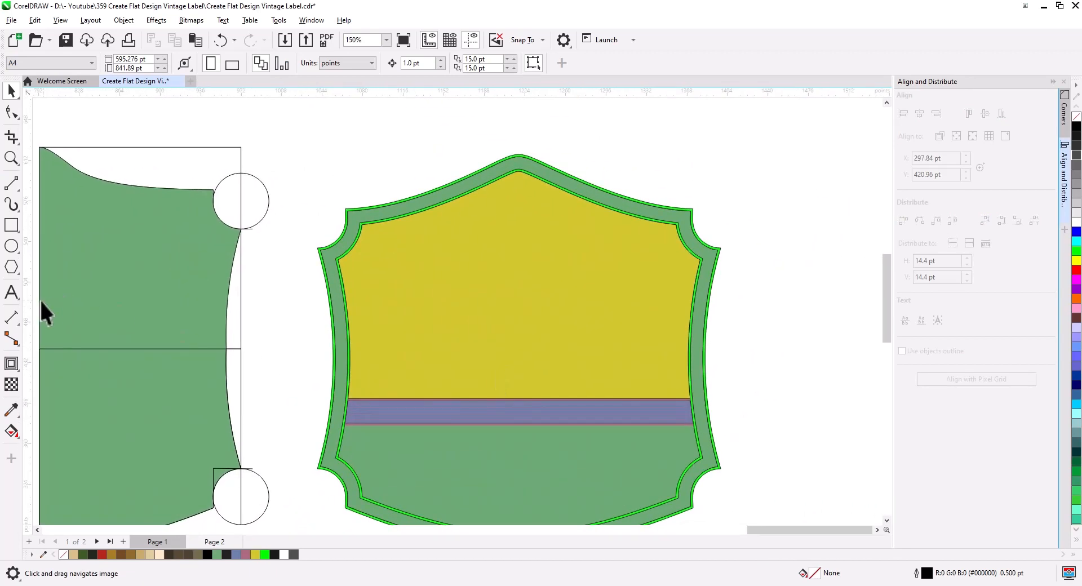
left_click_drag(213, 343, 217, 292)
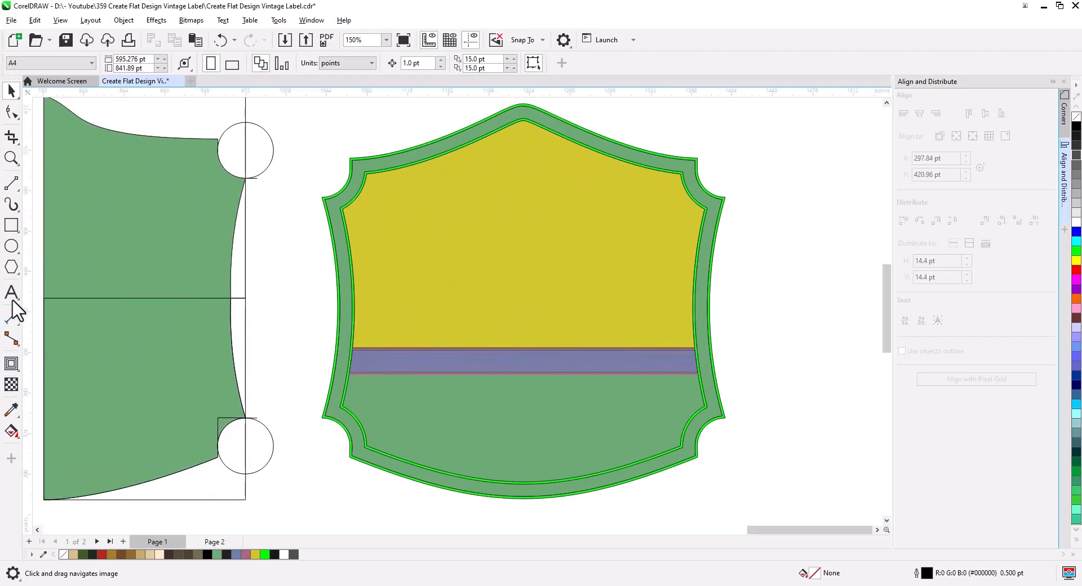
left_click(12, 183)
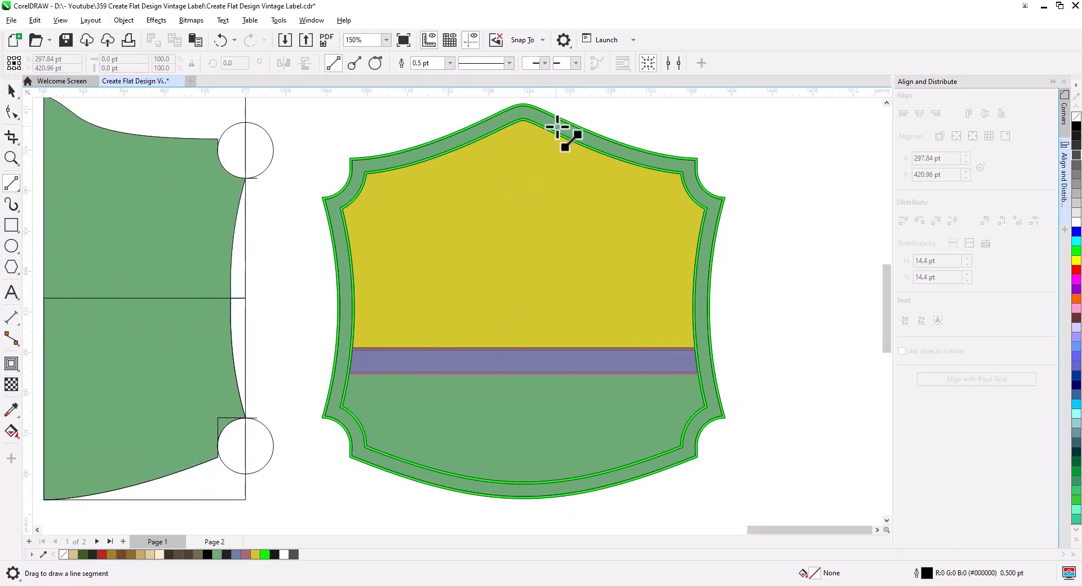
left_click_drag(569, 108, 315, 462)
left_click(19, 111)
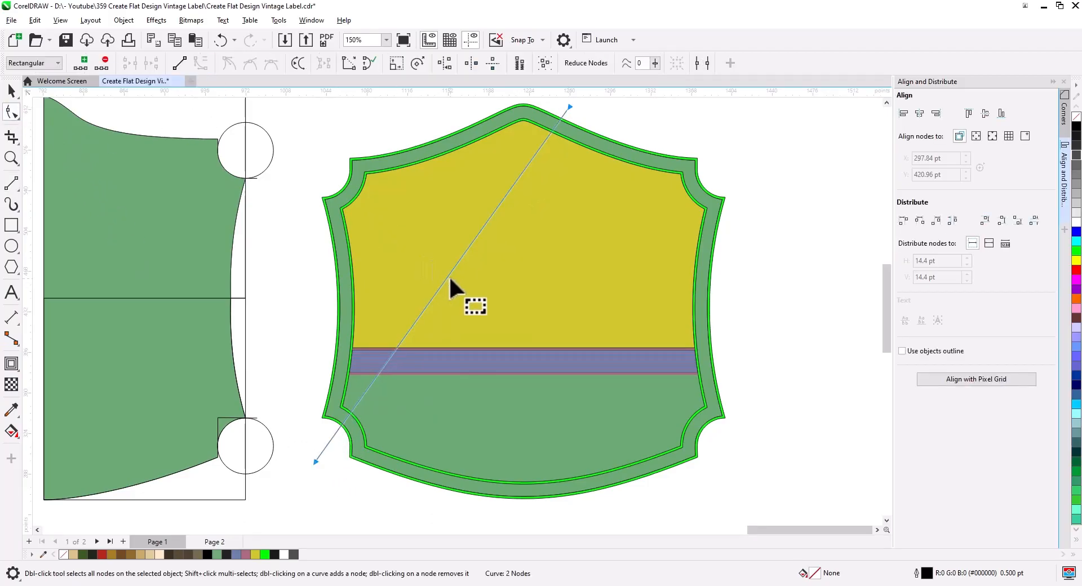
left_click_drag(447, 277, 486, 301)
left_click_drag(620, 124, 597, 114)
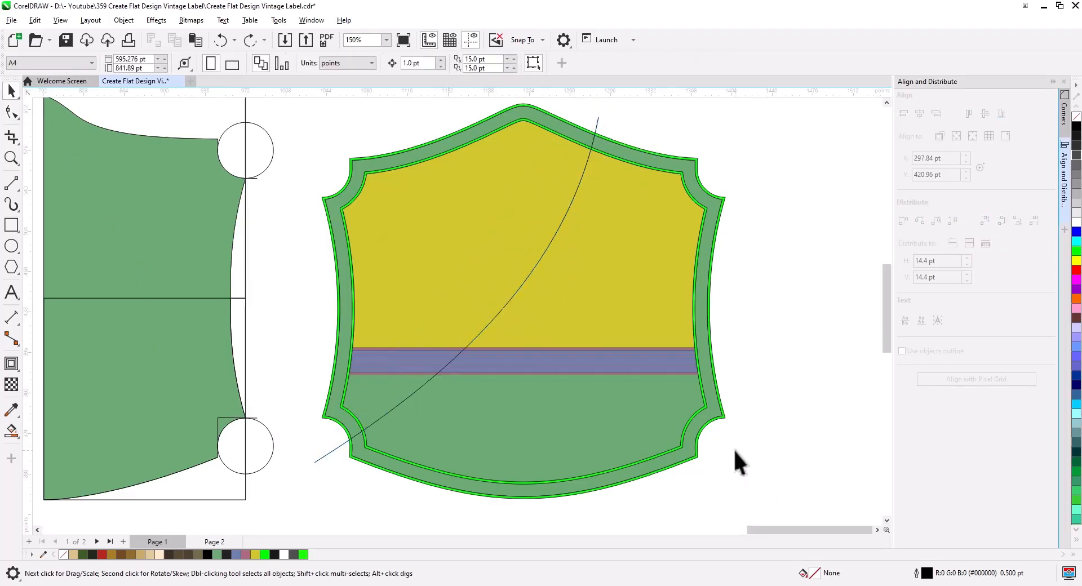
Cut the filled shapes out of the flat-coloured label copy, keeping its border outlines and the arc
scroll(735, 449, "down", 1)
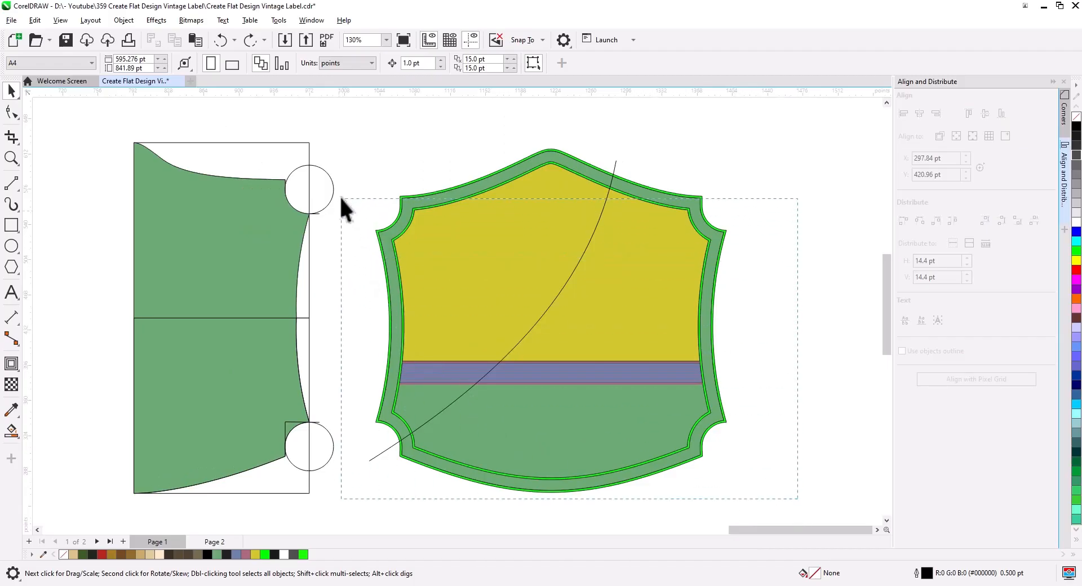
left_click_drag(339, 129, 339, 129)
left_click(616, 165, "shift")
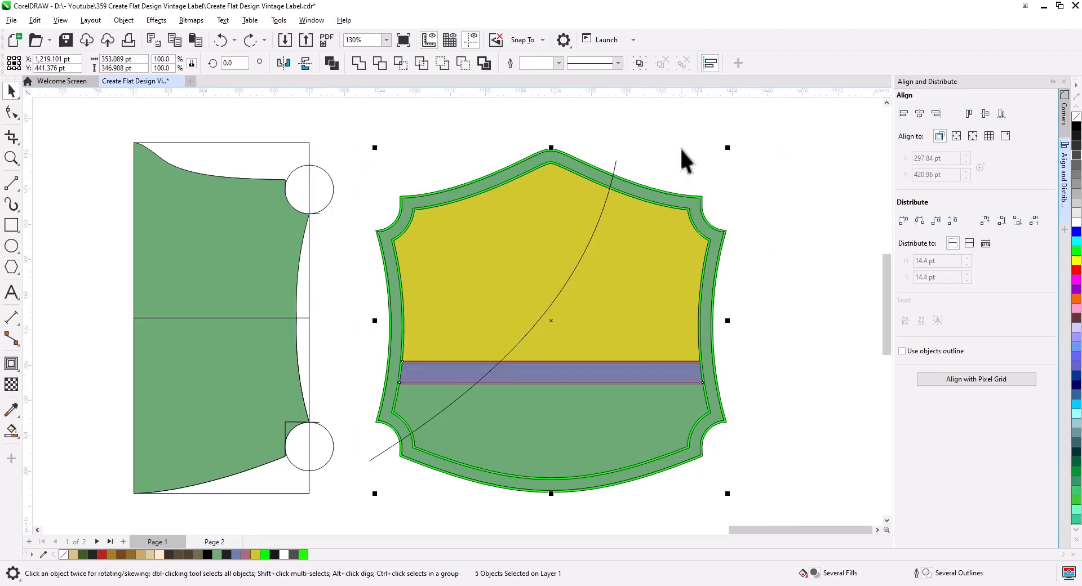
key("Delete")
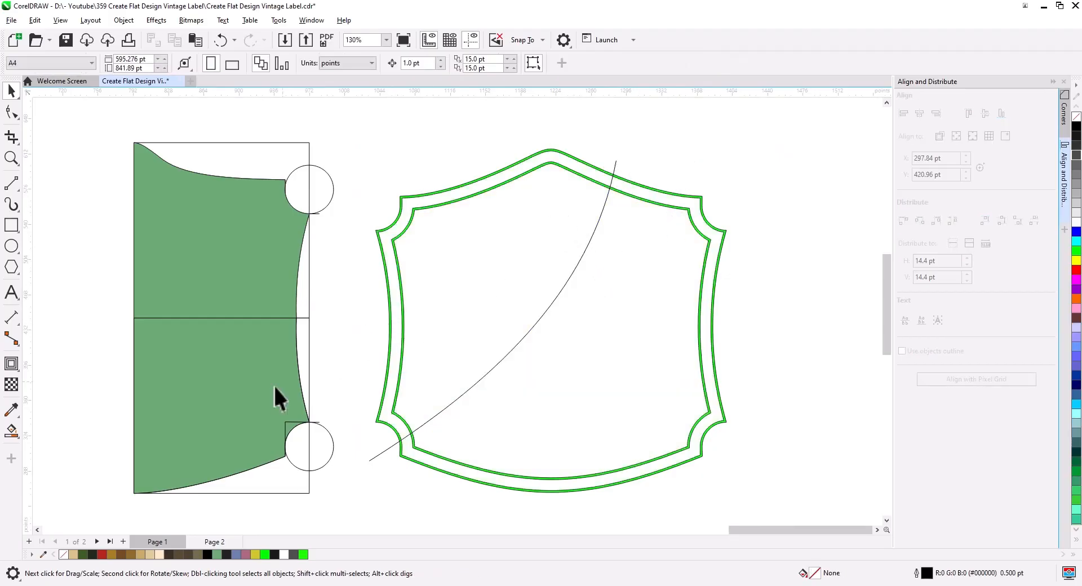
Create a bright green Smart Fill shape from the inner region left of the arc and move it outside the label outlines
left_click(11, 431)
left_click(459, 306)
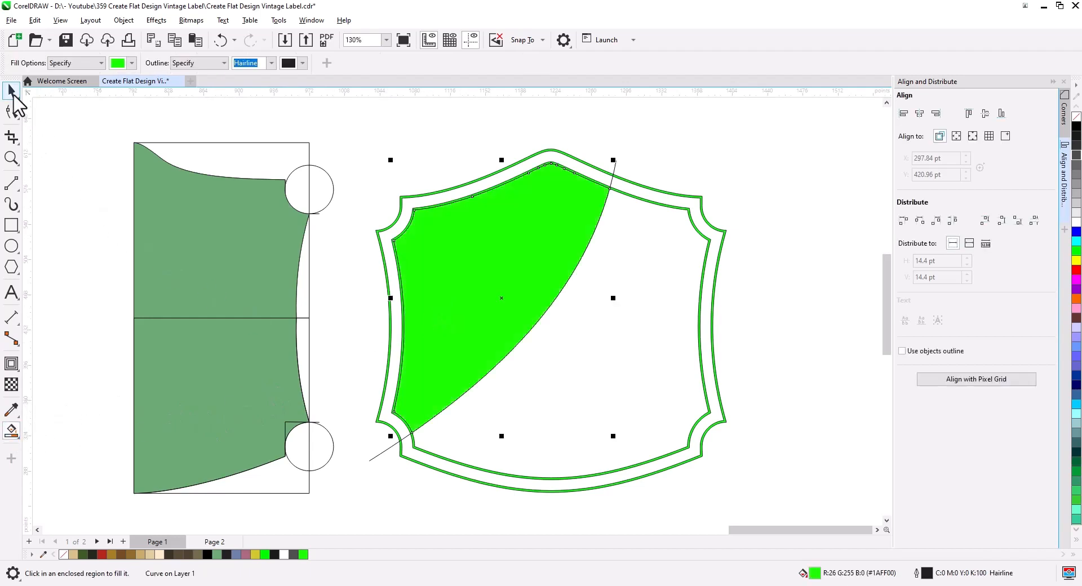
left_click(12, 94)
left_click_drag(488, 195, 271, 178)
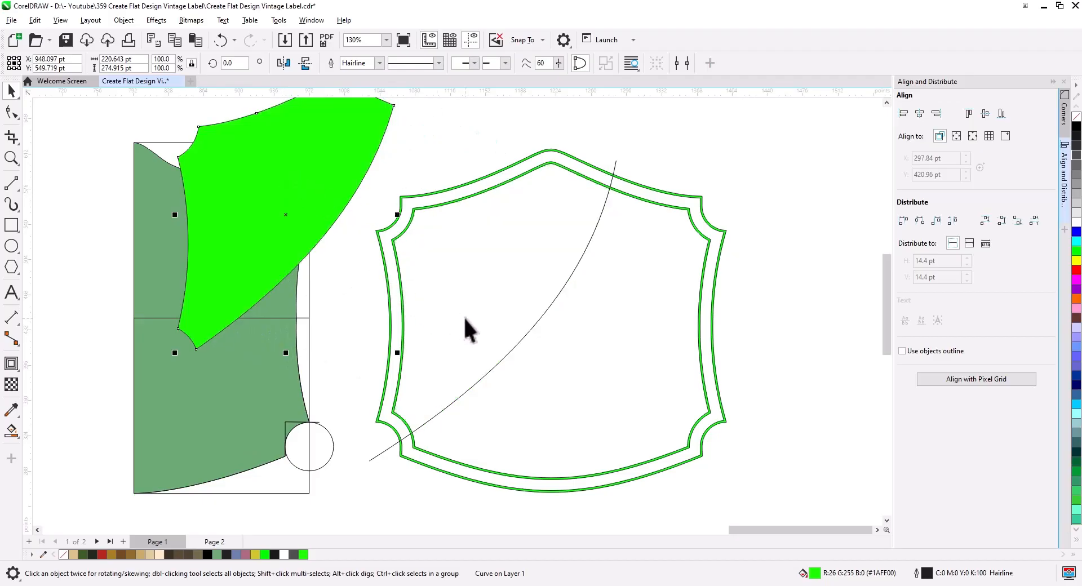
Paste the cut shapes back into the flat-coloured label copy and delete the arc
left_click(195, 40)
left_click(647, 132)
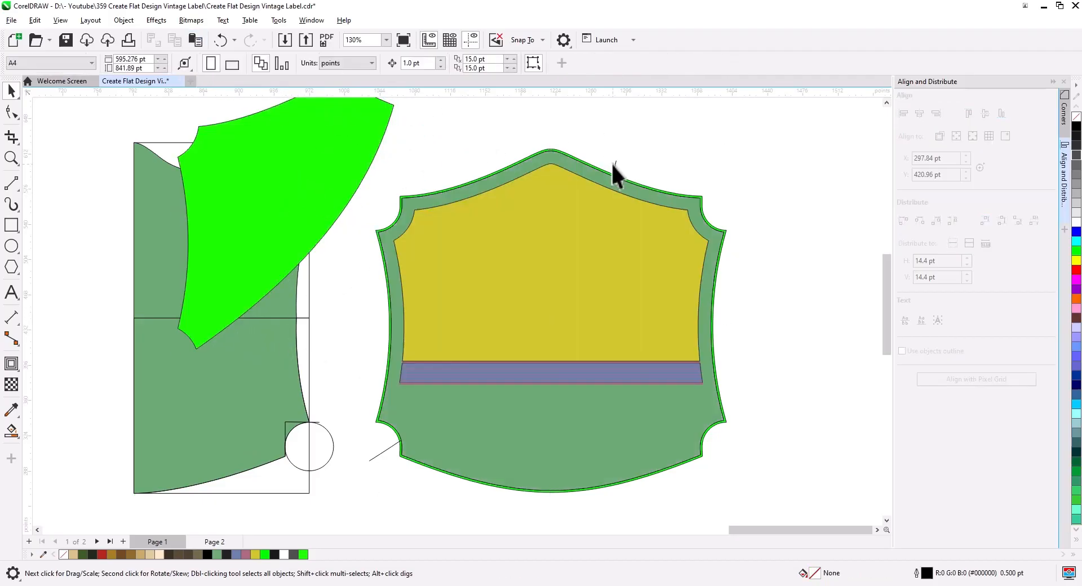
left_click(620, 169)
key("h")
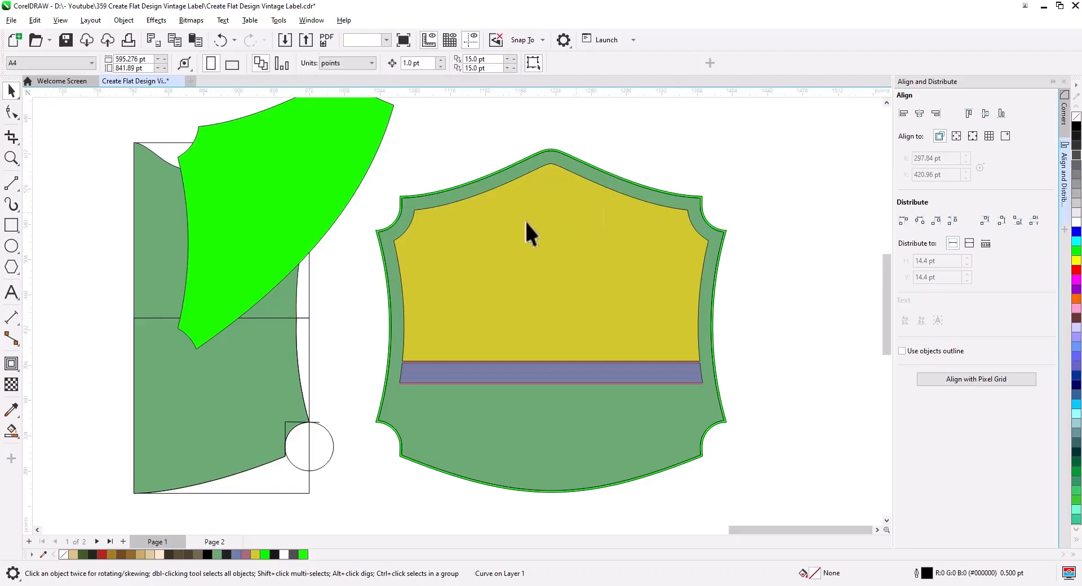
Move the green shape onto the finished label and fit it against the inside of the upper-left inner border
left_click_drag(362, 313, 613, 385)
key("space")
left_click(700, 183)
left_click_drag(713, 246, 727, 277)
left_click_drag(584, 466, 293, 429)
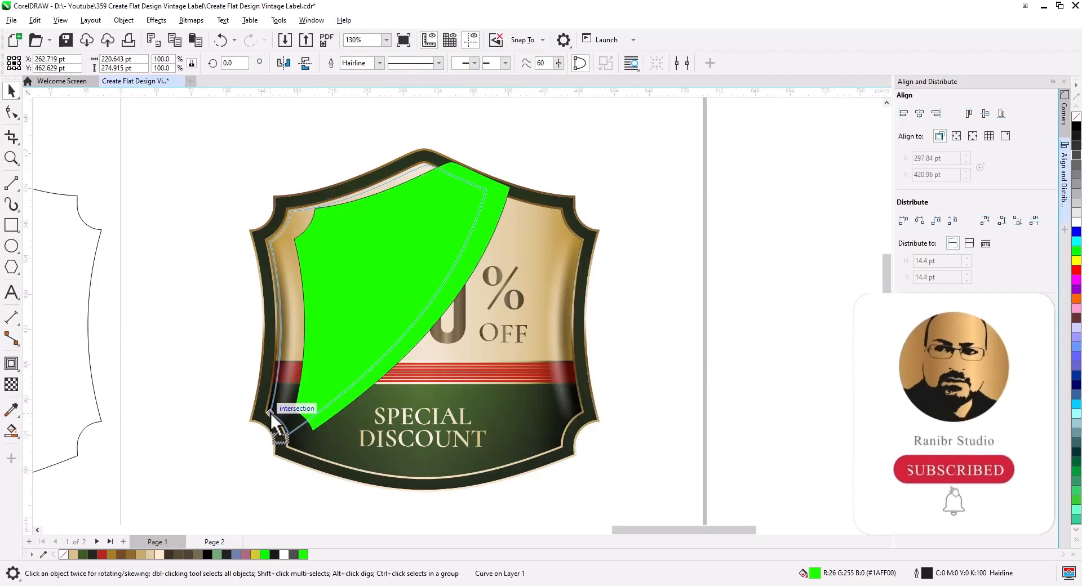
scroll(313, 417, "up", 4)
scroll(244, 201, "down", 3)
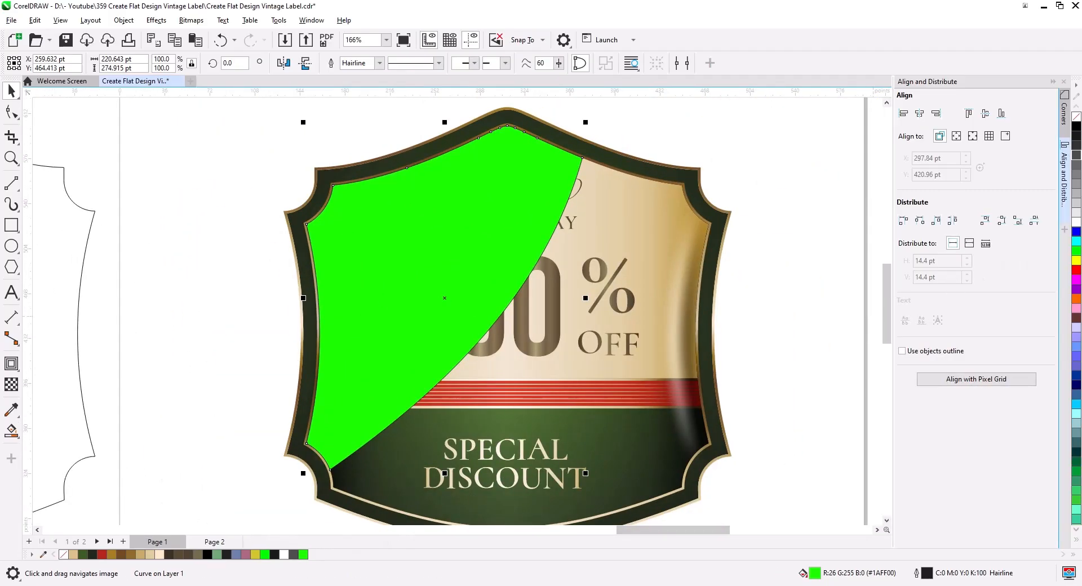
Fill the placed shape white without an outline and give it a linear transparency that fades from its curved edge toward the upper left
left_click(1074, 224)
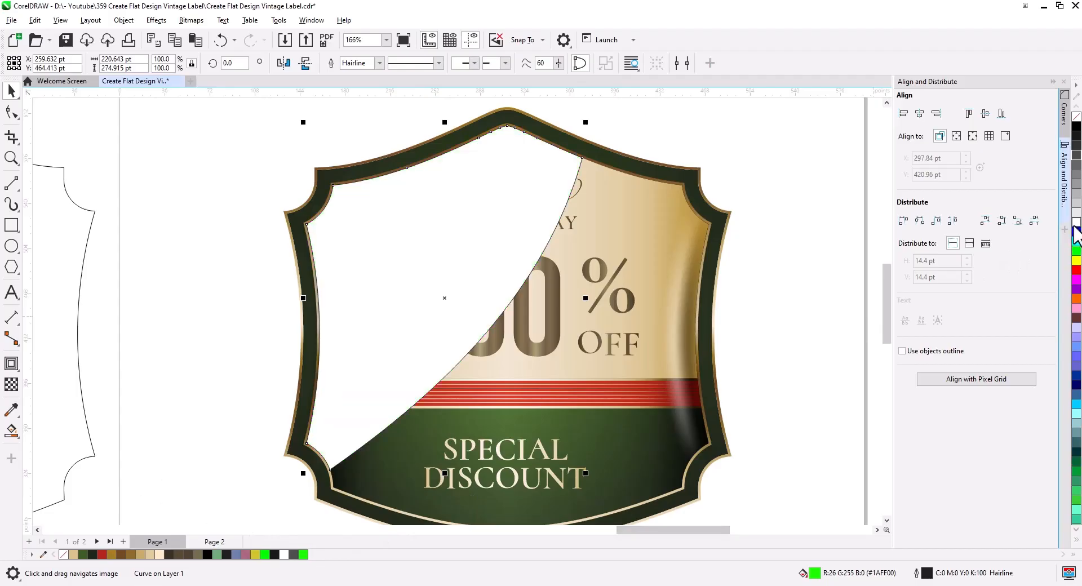
right_click(1077, 119)
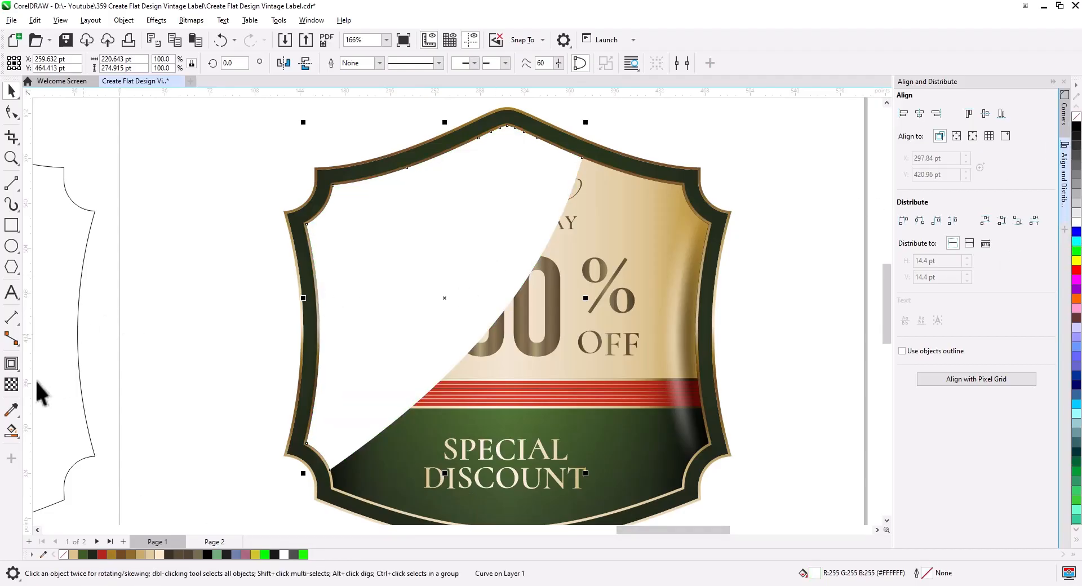
left_click(11, 384)
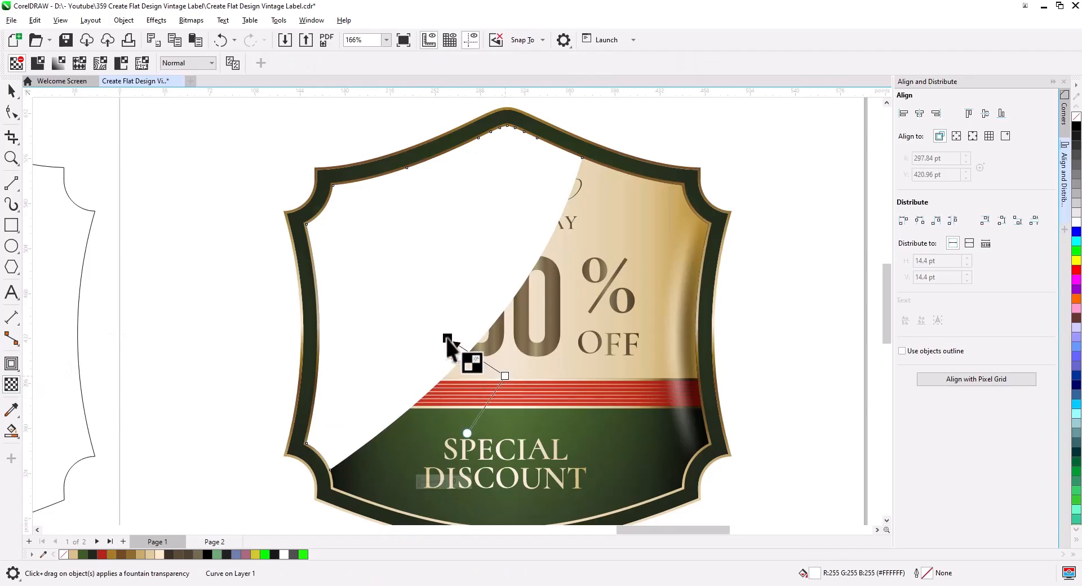
left_click_drag(445, 337, 431, 320)
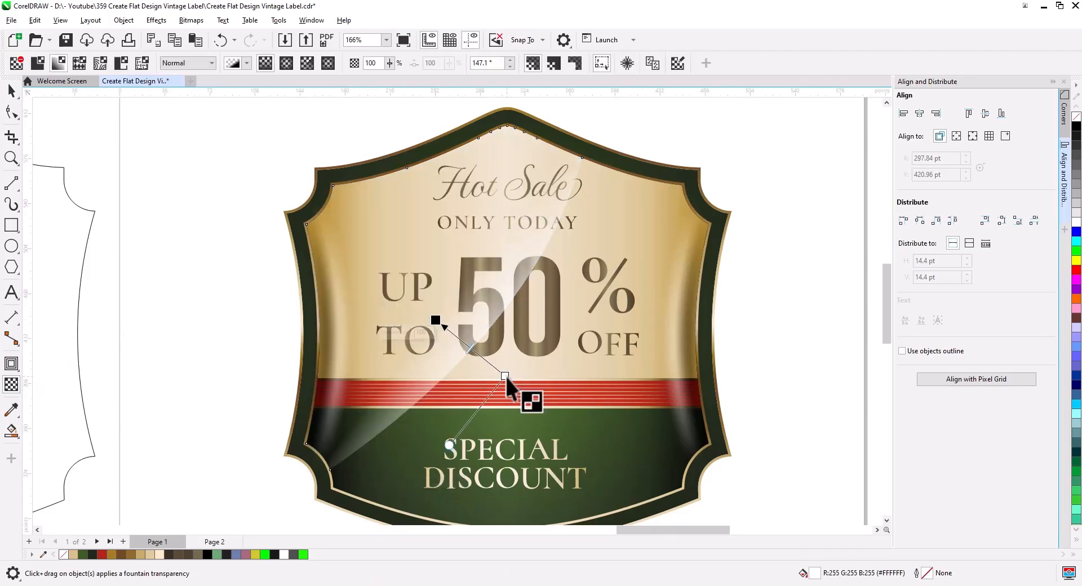
left_click_drag(506, 377, 532, 390)
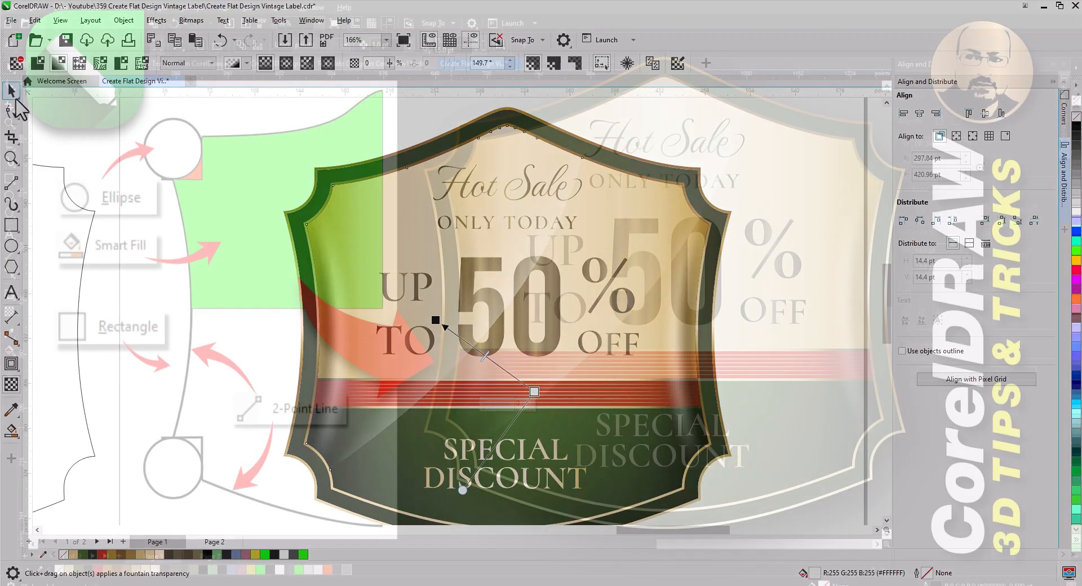